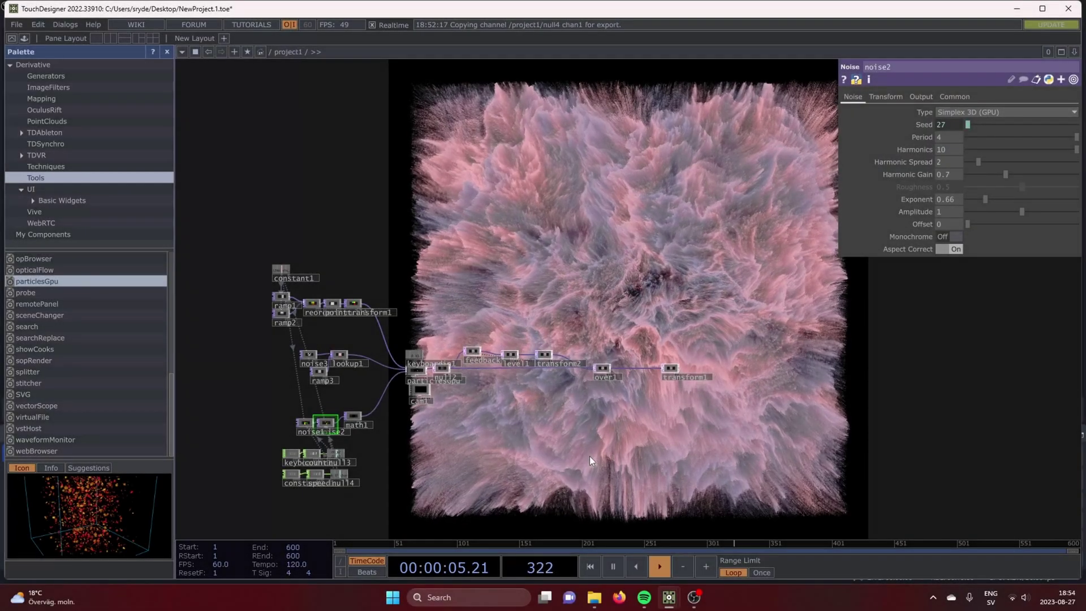
# - Advance the noise seed, and change the noise1 type to Perlin 3D (GPU)
pyautogui.press('1')
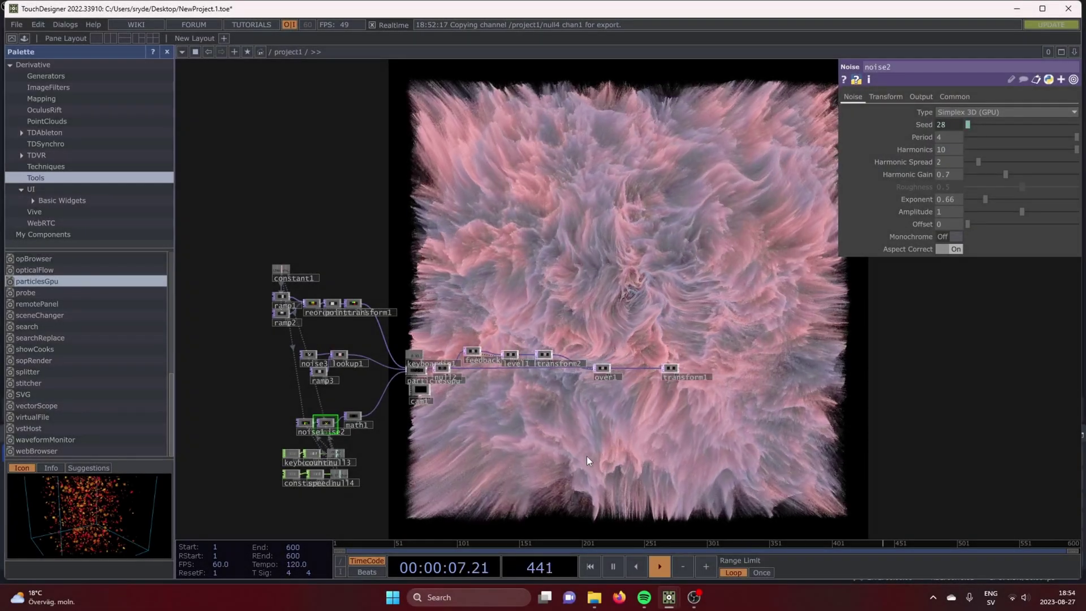
pyautogui.click(305, 425)
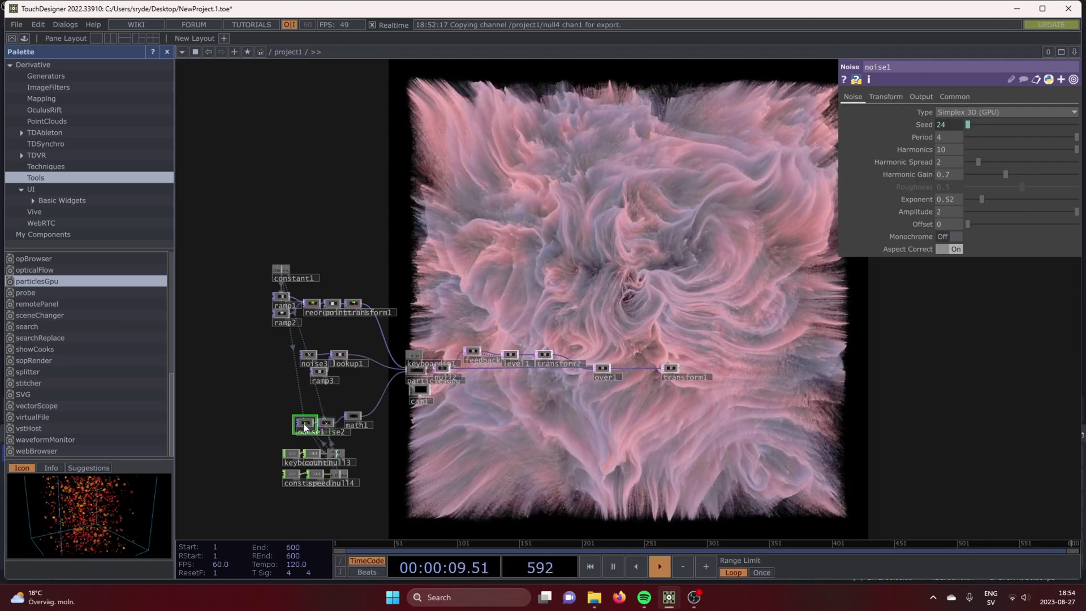
pyautogui.click(962, 111)
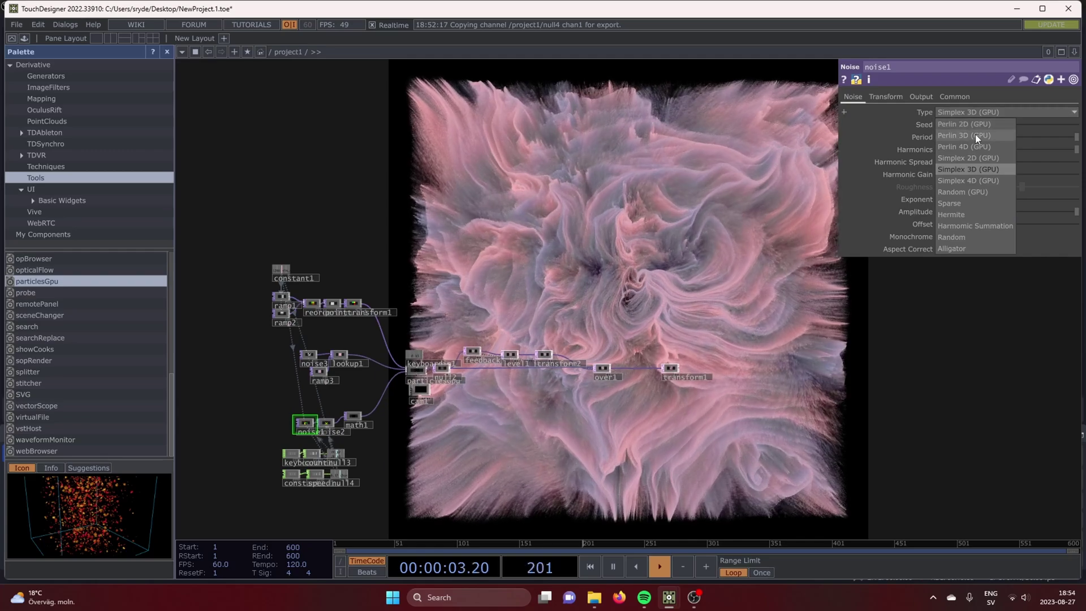
pyautogui.click(974, 134)
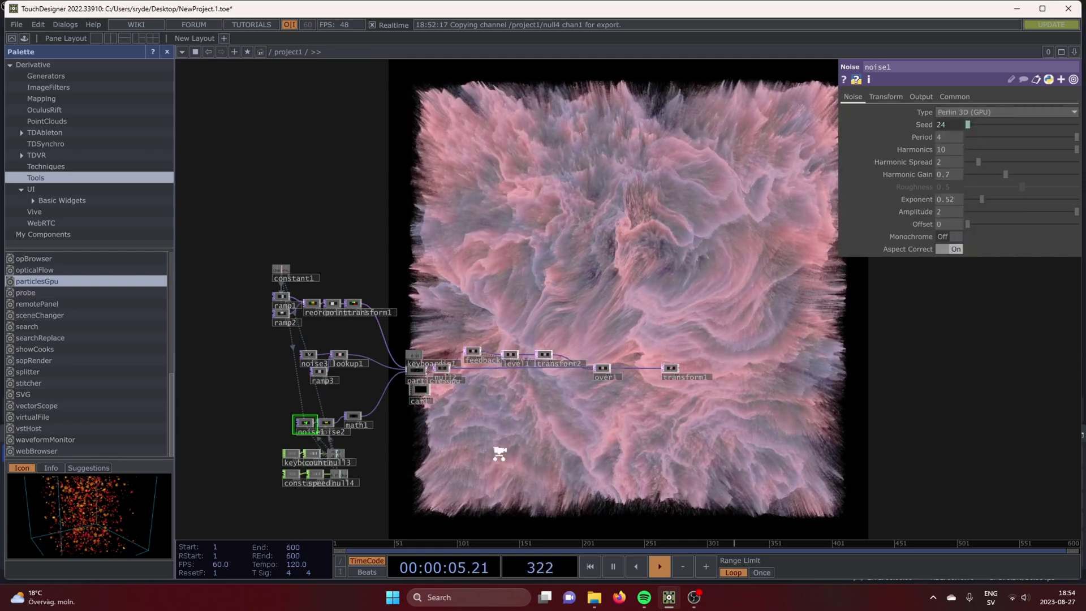
# - Examine the finished particle network, from the ramp and noise branches through the feedback chain
pyautogui.scroll(-3, 497, 454)
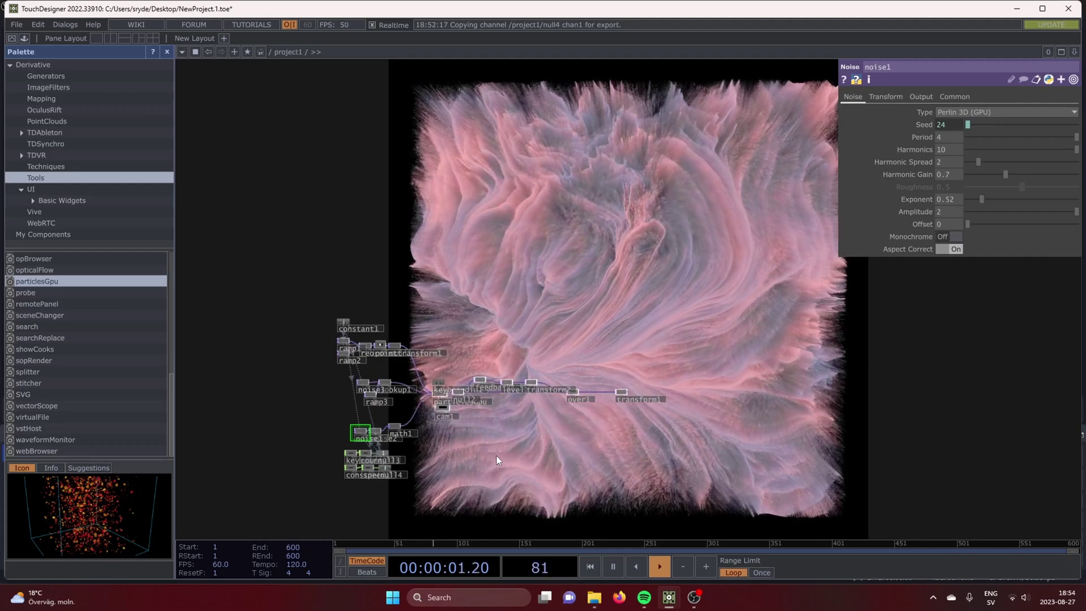
pyautogui.scroll(5, 519, 398)
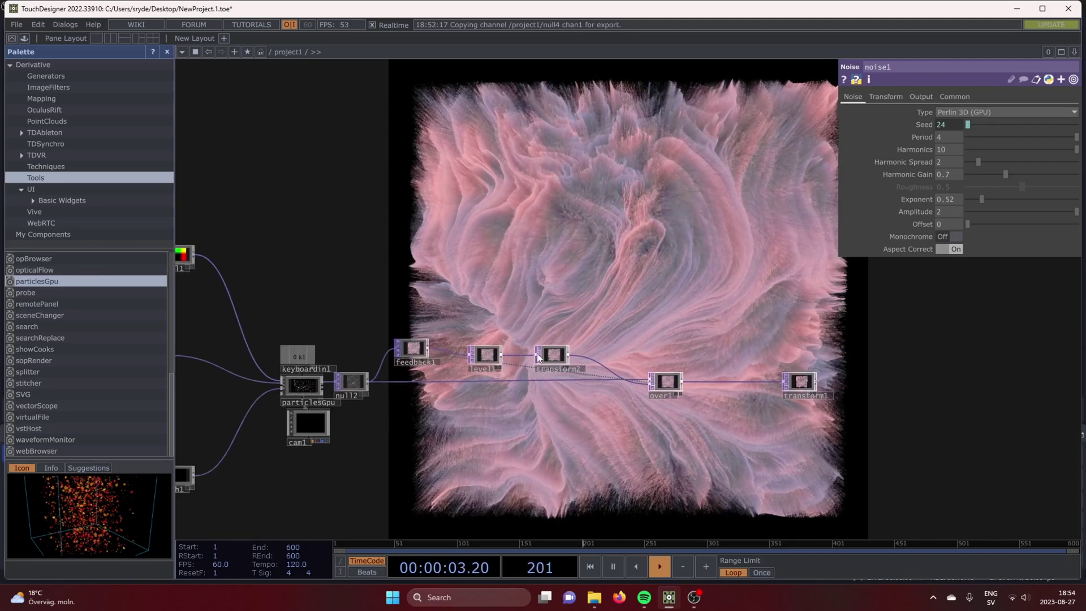
pyautogui.scroll(5, 542, 362)
pyautogui.scroll(-10, 540, 367)
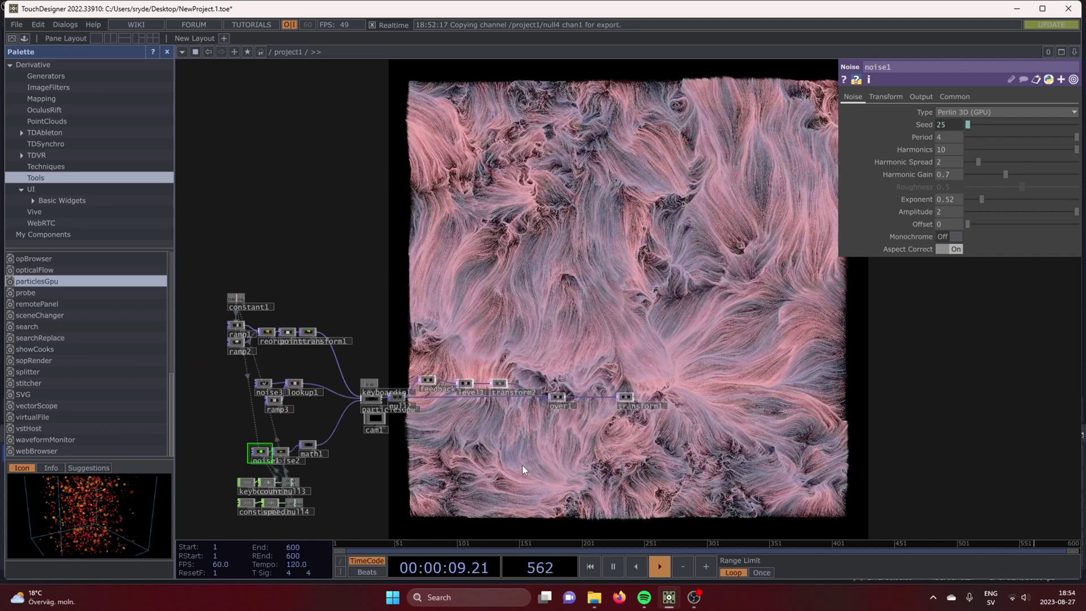
pyautogui.moveTo(521, 465); pyautogui.dragTo(652, 406)
pyautogui.moveTo(277, 168); pyautogui.dragTo(768, 481)
pyautogui.press('Delete')
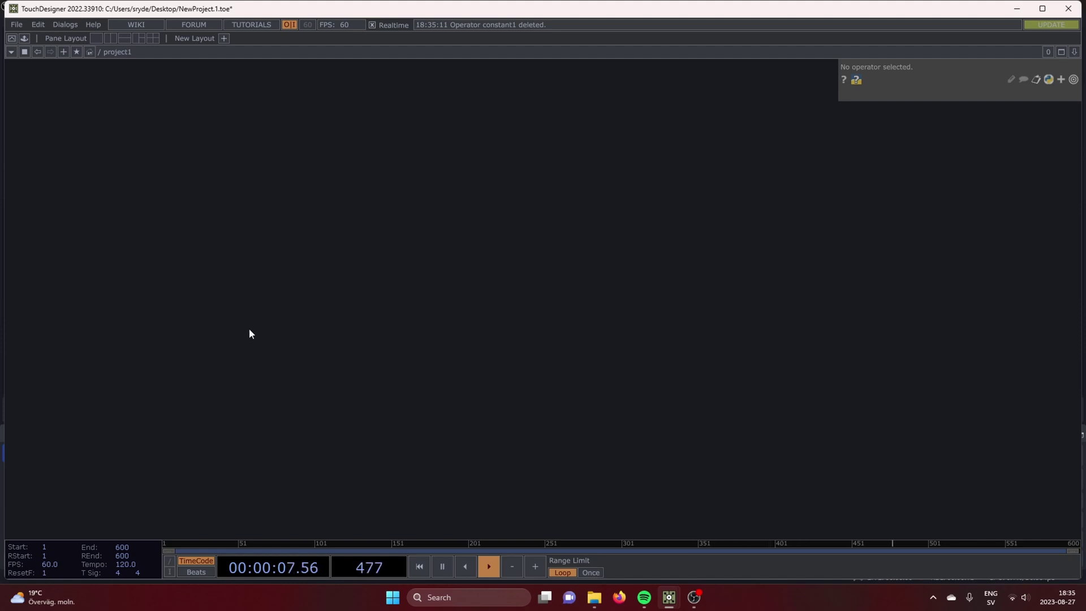
# - Add a Constant CHOP to the empty project network
pyautogui.press('Tab')
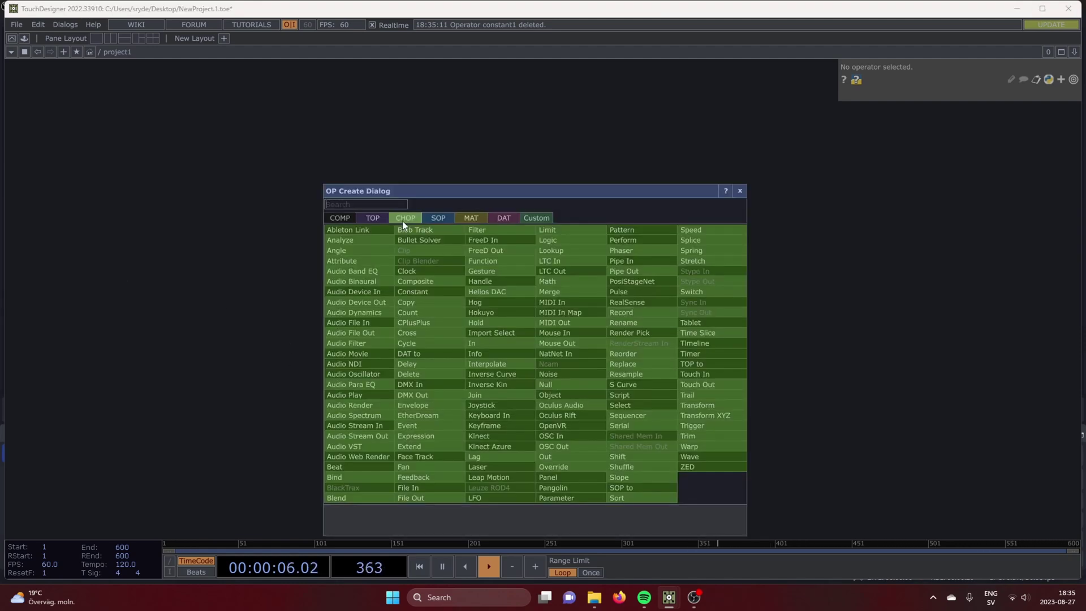
pyautogui.write('con')
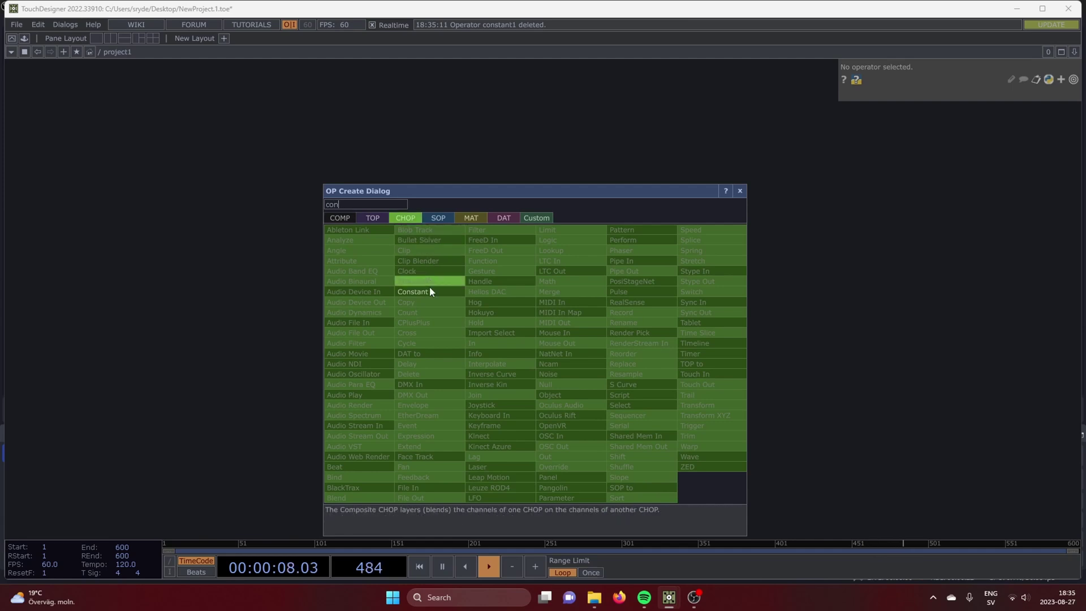
pyautogui.click(429, 290)
pyautogui.click(417, 302)
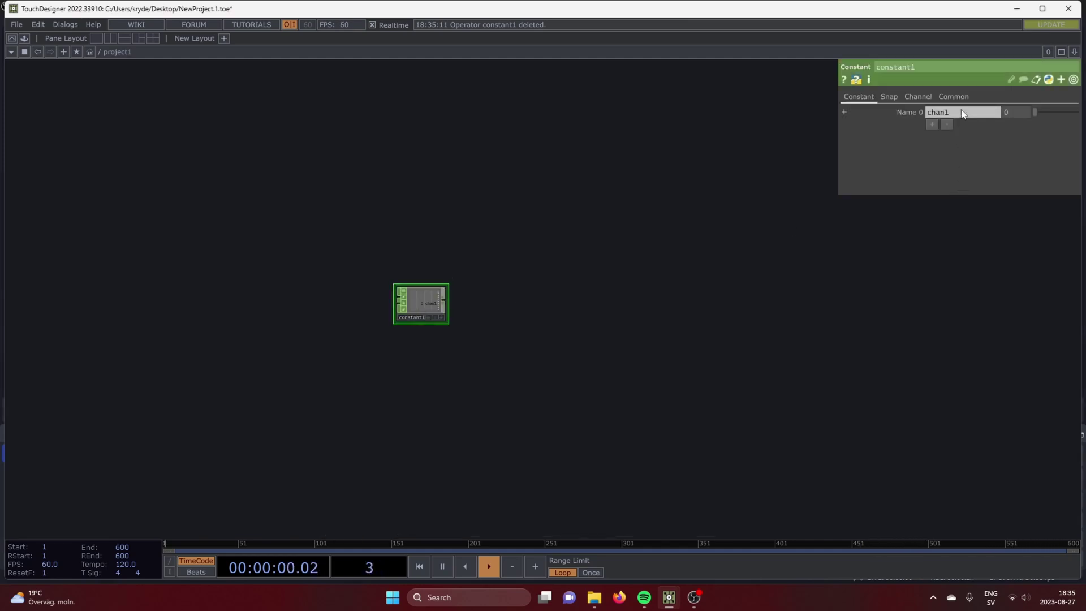
# - Name the constant's first channel sim_res and set its value to 1280
pyautogui.write('s')
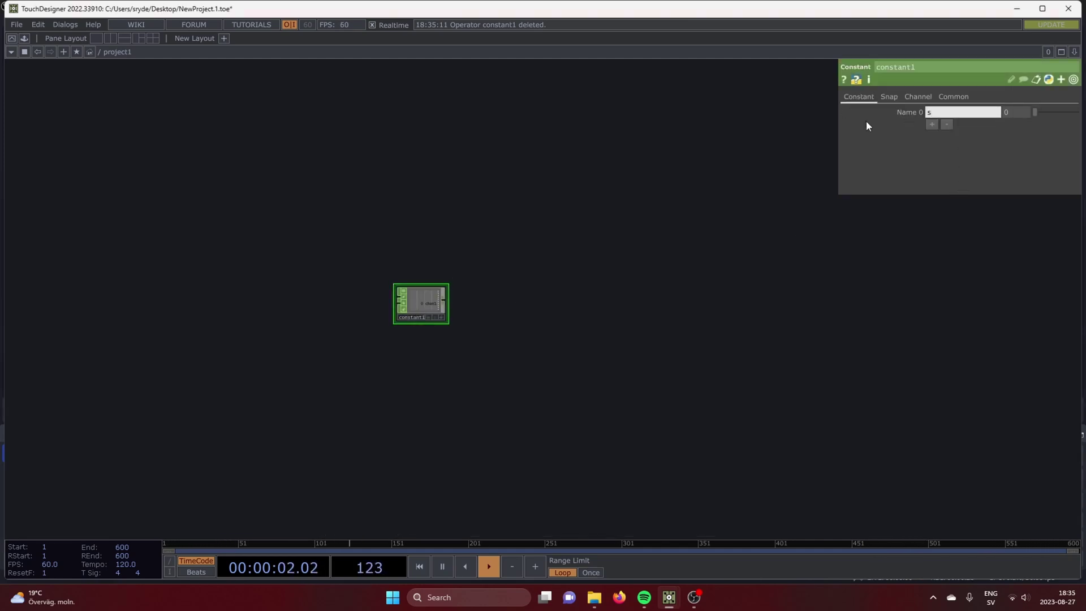
pyautogui.write('im_res')
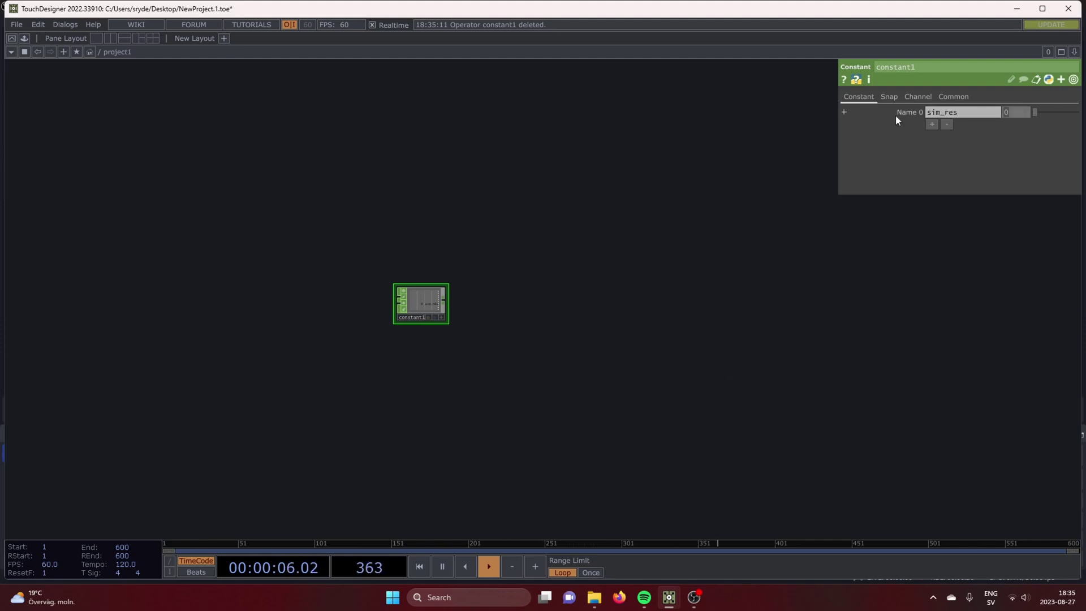
pyautogui.press('Tab')
pyautogui.write('1280')
pyautogui.press('Return')
# - Add a Ramp TOP below the constant1 operator
pyautogui.scroll(5, 424, 303)
pyautogui.scroll(-4, 425, 306)
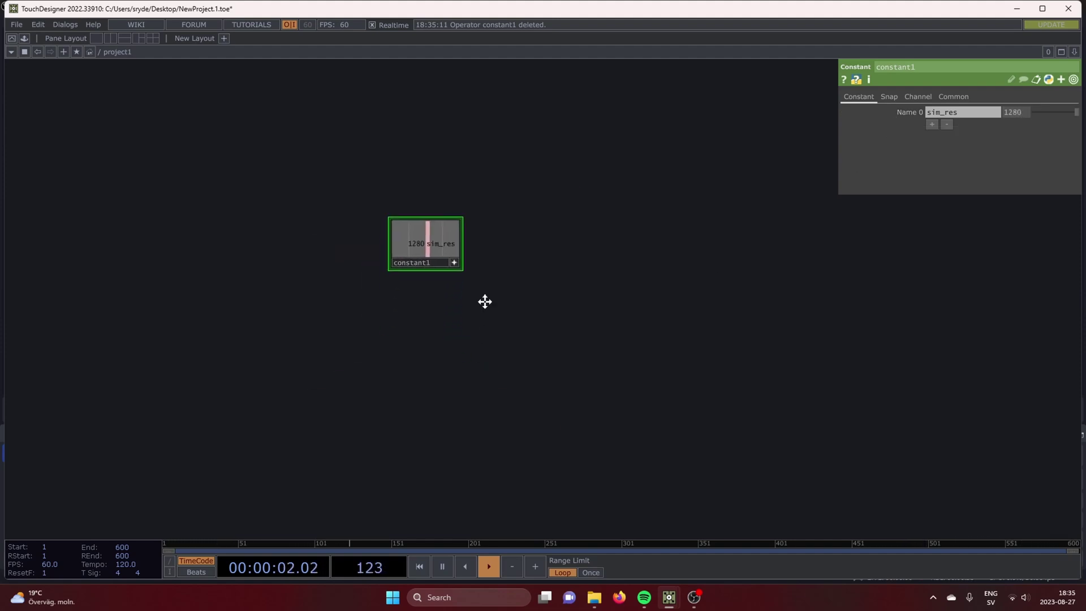
pyautogui.press('Tab')
pyautogui.write('ramp')
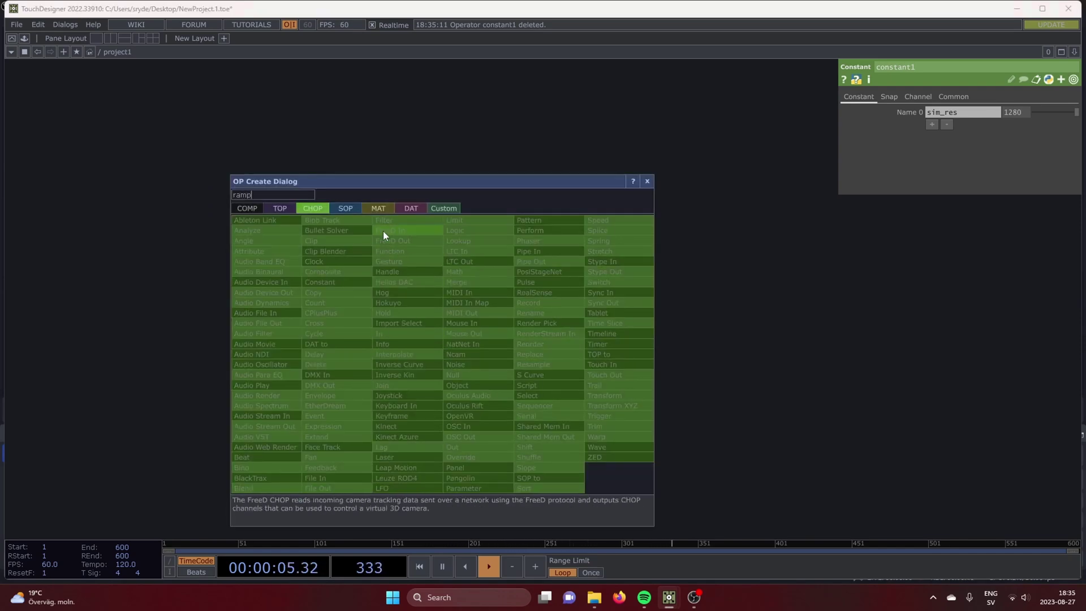
pyautogui.click(280, 208)
pyautogui.click(483, 239)
pyautogui.click(422, 322)
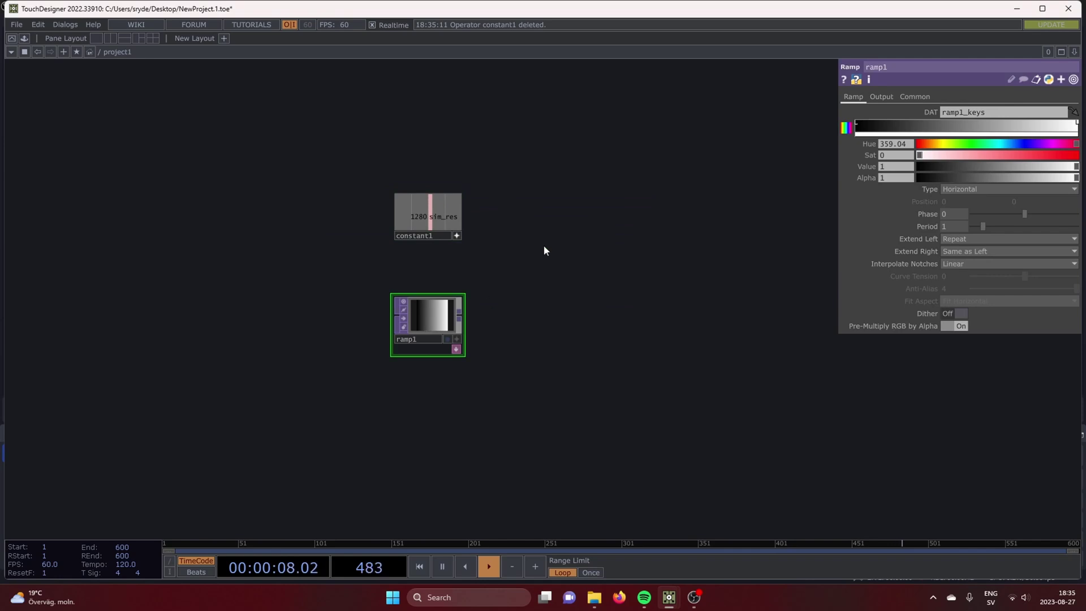
# - Export sim_res to both resolution values of ramp1 and set its pixel format to 32-bit float (Mono)
pyautogui.moveTo(433, 221); pyautogui.dragTo(740, 190)
pyautogui.moveTo(914, 95); pyautogui.dragTo(931, 124)
pyautogui.click(931, 143)
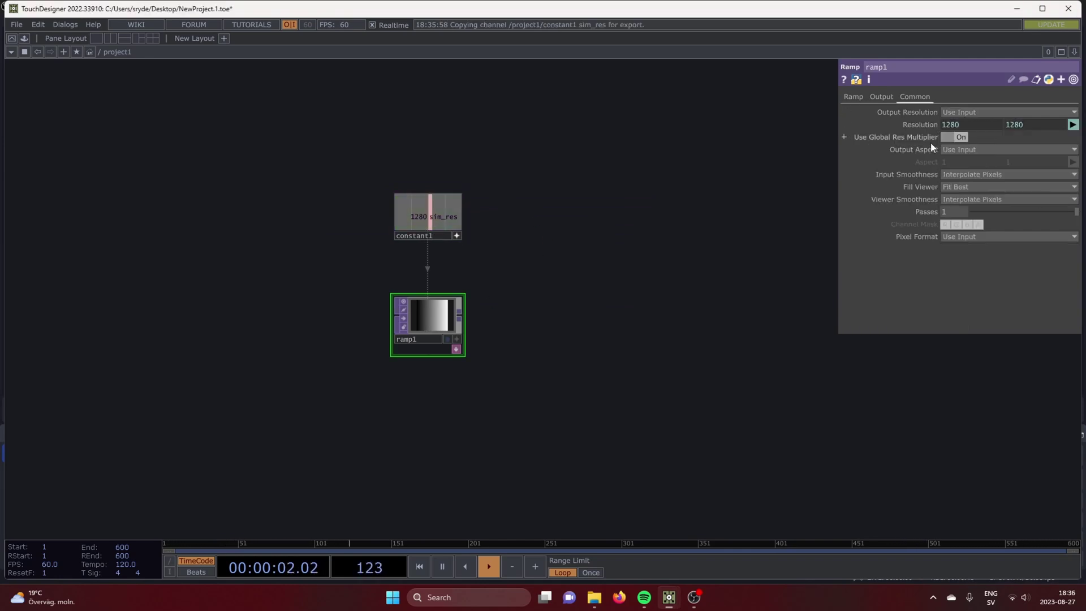
pyautogui.click(962, 238)
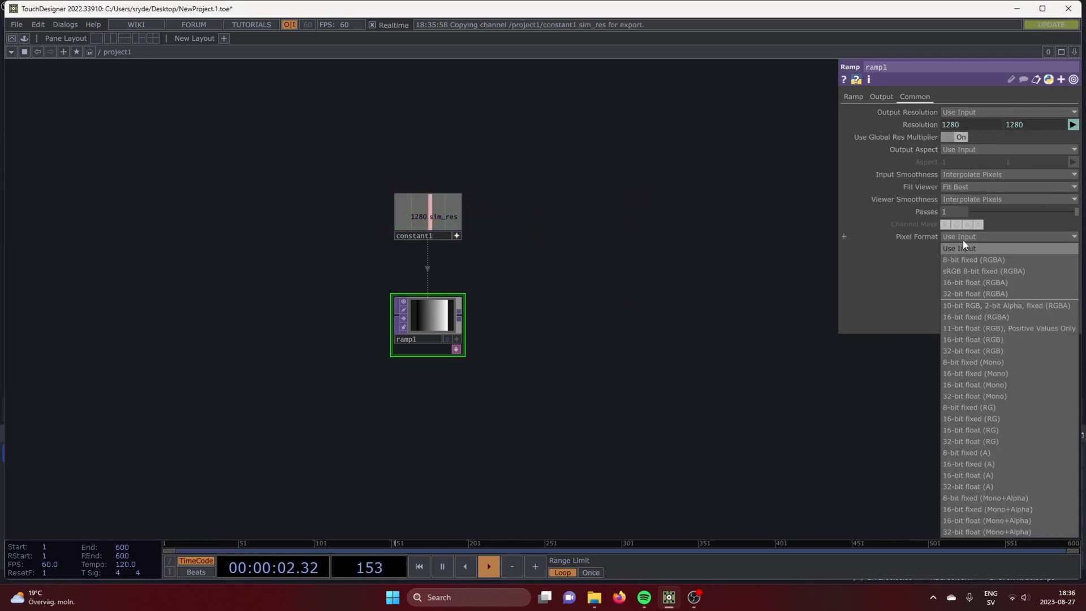
pyautogui.click(987, 395)
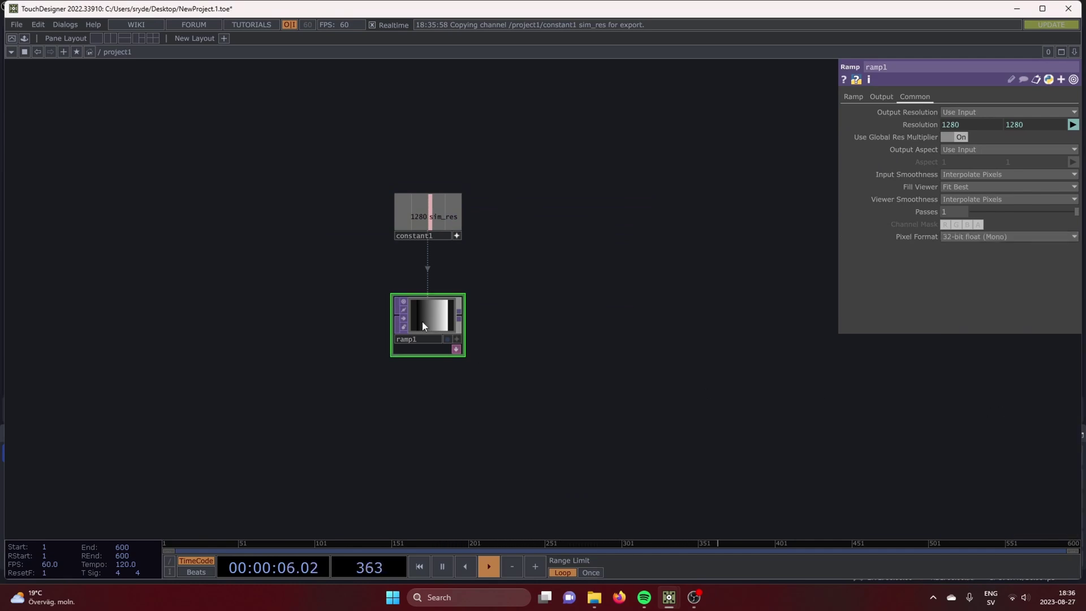
# - Duplicate ramp1, set the copy's type to Vertical, and place it directly beneath the original
pyautogui.hotkey('ctrl', 'c')
pyautogui.hotkey('ctrl', 'v')
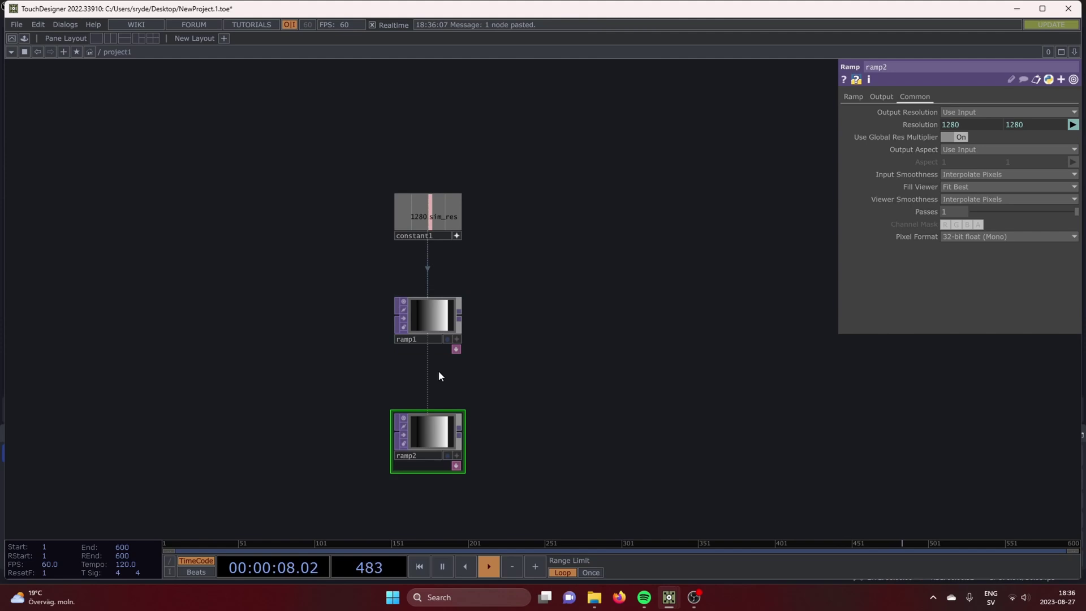
pyautogui.click(860, 99)
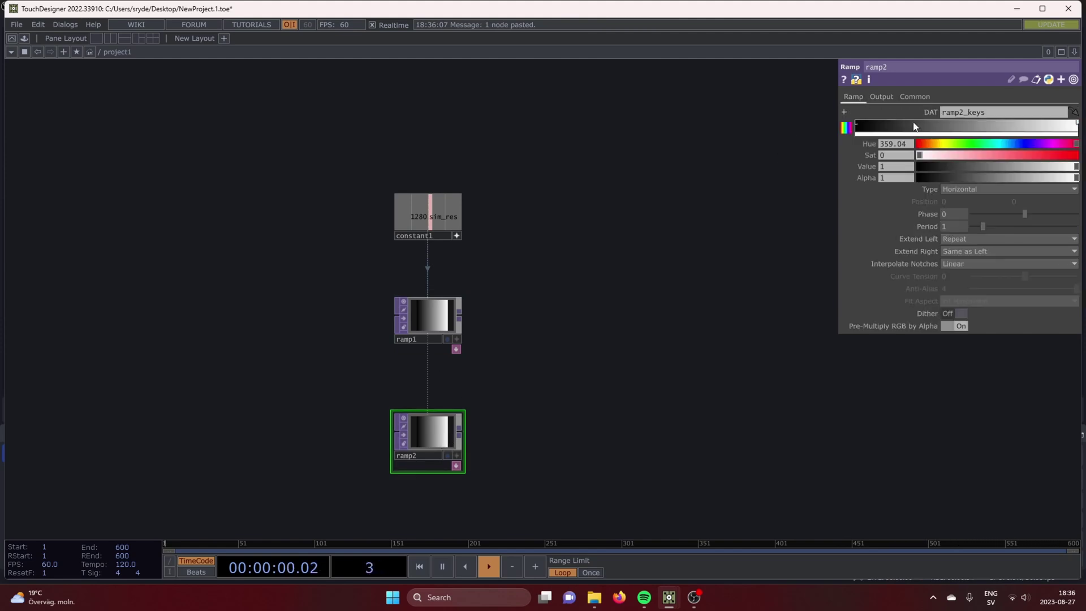
pyautogui.click(956, 202)
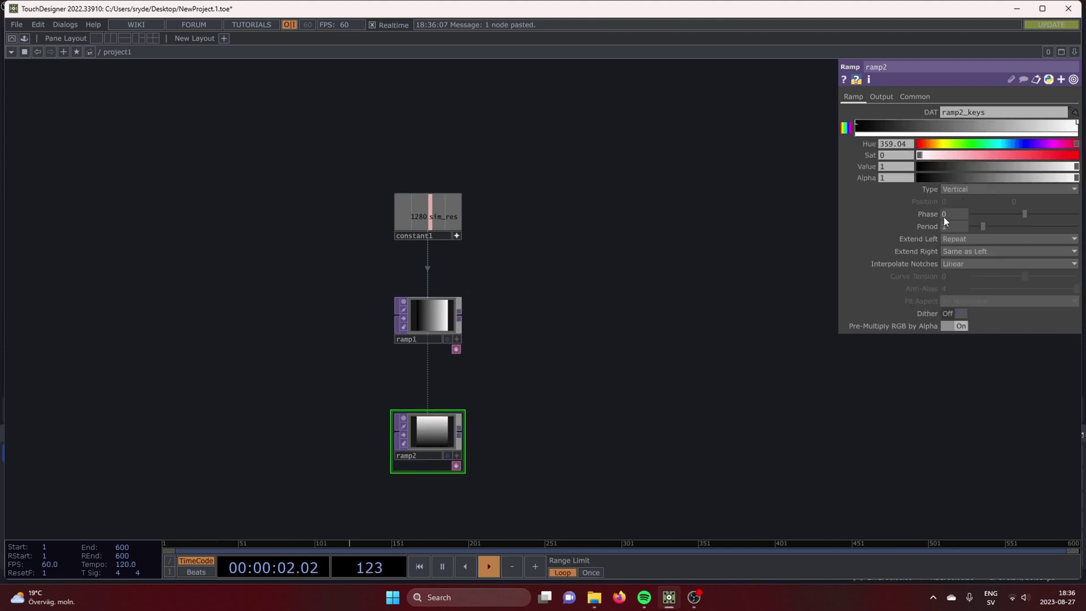
pyautogui.moveTo(428, 447); pyautogui.dragTo(428, 394)
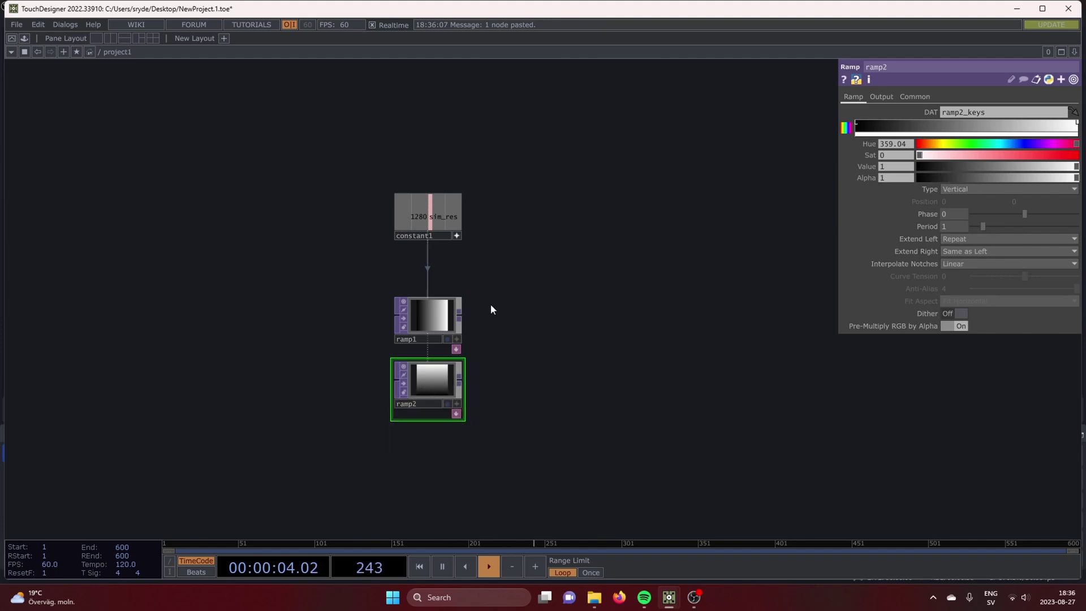
# - Add a Reorder TOP fed by ramp1 as its first input and ramp2 as its second
pyautogui.moveTo(467, 315); pyautogui.dragTo(546, 322)
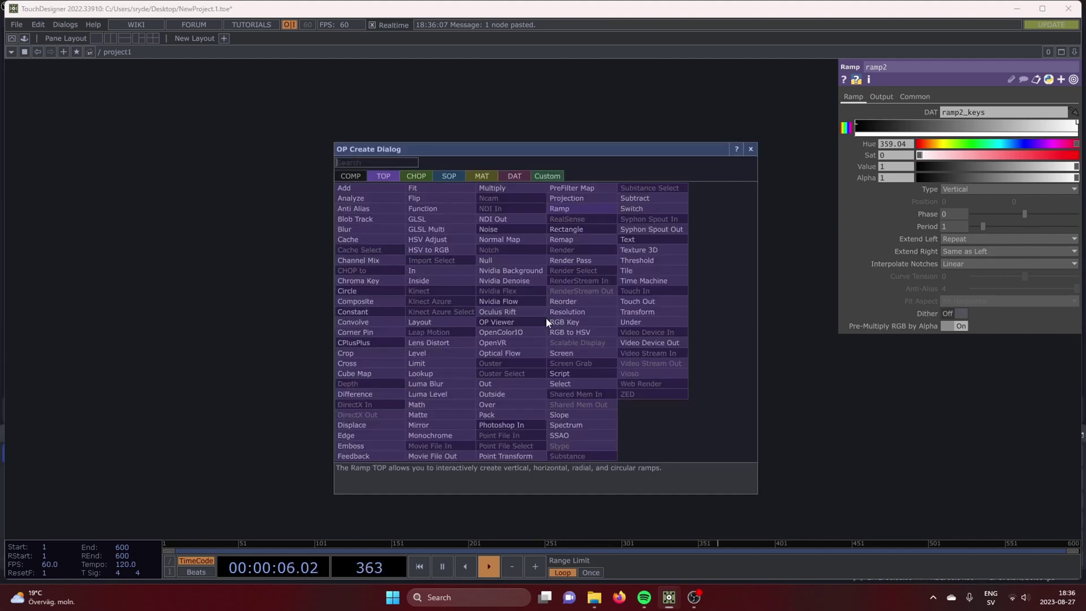
pyautogui.write('re')
pyautogui.click(597, 301)
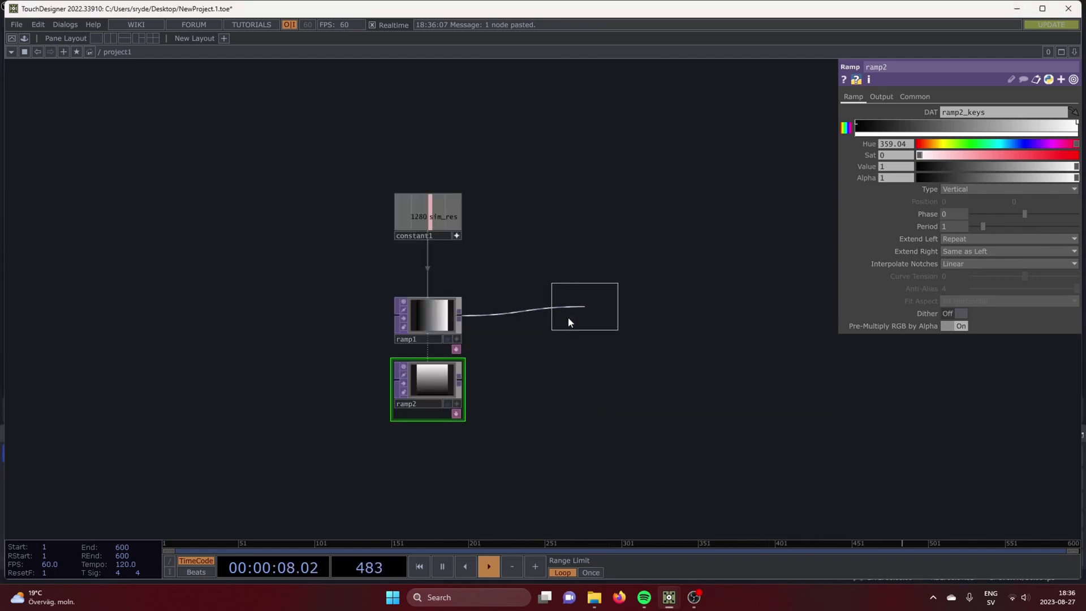
pyautogui.click(543, 340)
pyautogui.moveTo(482, 358); pyautogui.dragTo(511, 339)
# - In the Reorder TOP, source Output Green from Input 2 and set Output Blue to Zero
pyautogui.click(998, 124)
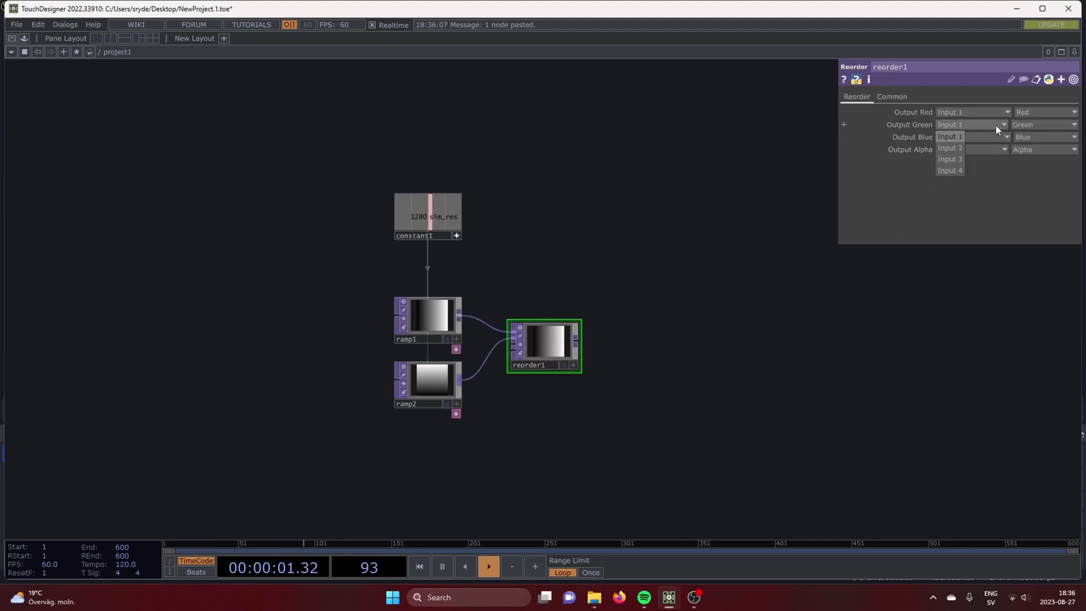
pyautogui.click(953, 148)
pyautogui.click(1034, 138)
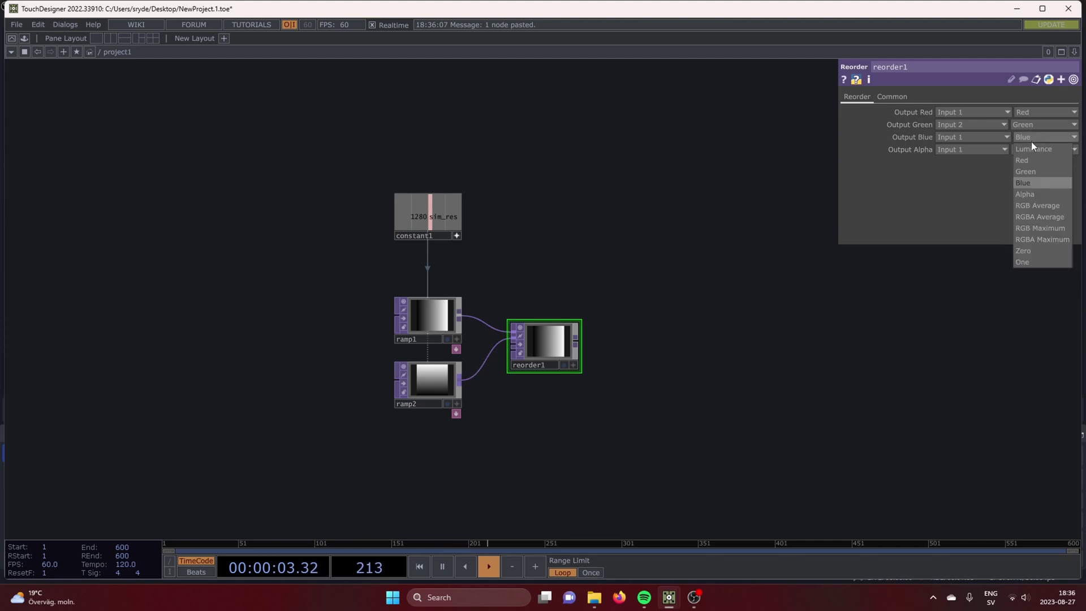
pyautogui.click(1044, 251)
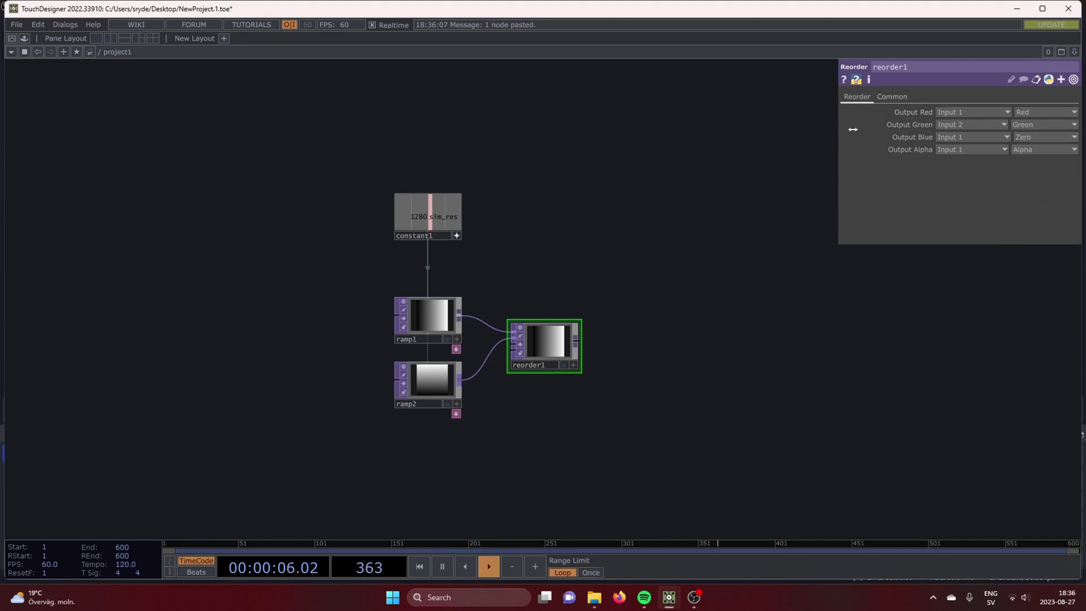
# - Set the Reorder TOP's pixel format to 32-bit float (RGBA)
pyautogui.click(880, 100)
pyautogui.click(956, 236)
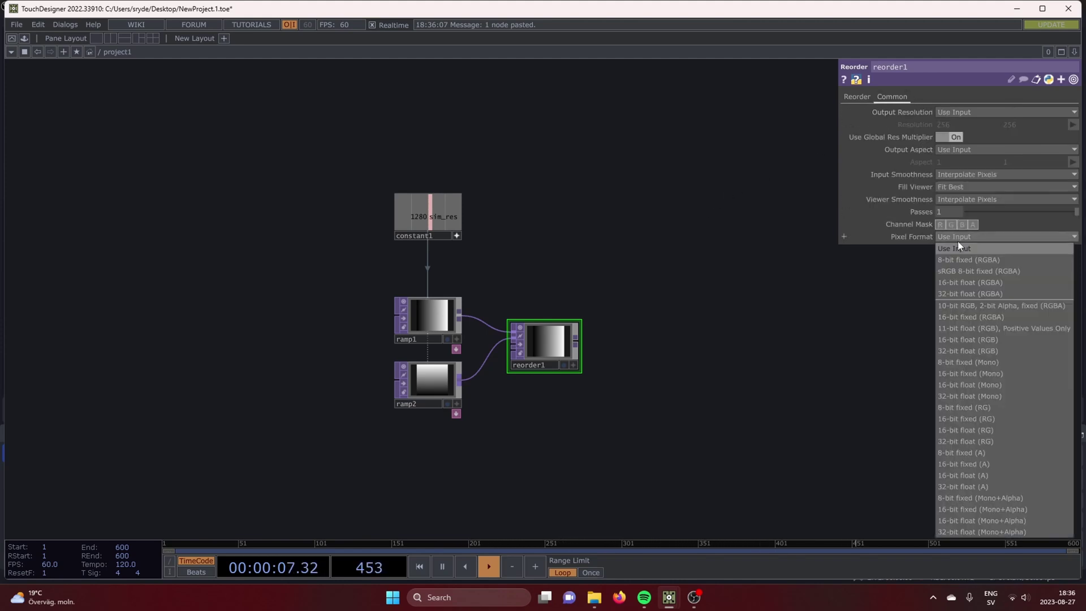
pyautogui.click(981, 293)
# - Inspect the reorder1 output as 3D points in its viewer, and return to the image display
pyautogui.scroll(5, 605, 365)
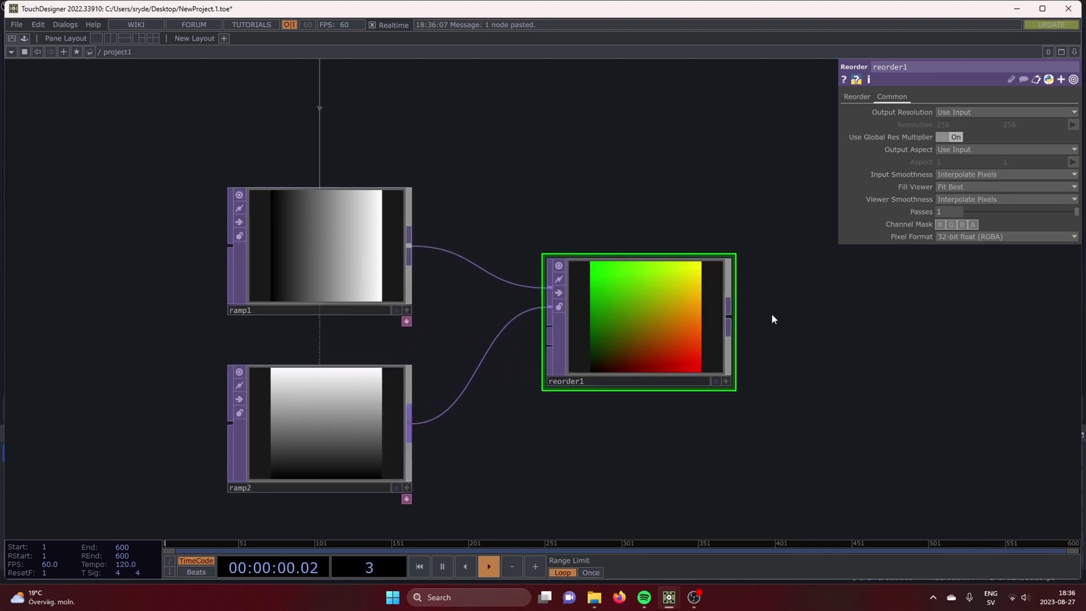
pyautogui.click(726, 380)
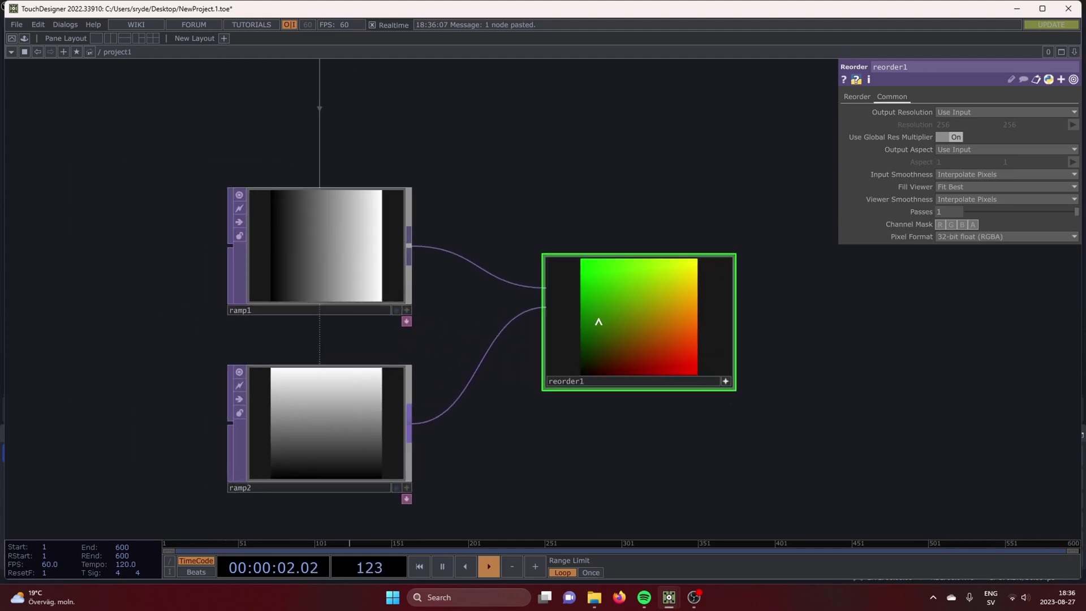
pyautogui.press('p')
pyautogui.moveTo(610, 330); pyautogui.dragTo(590, 369)
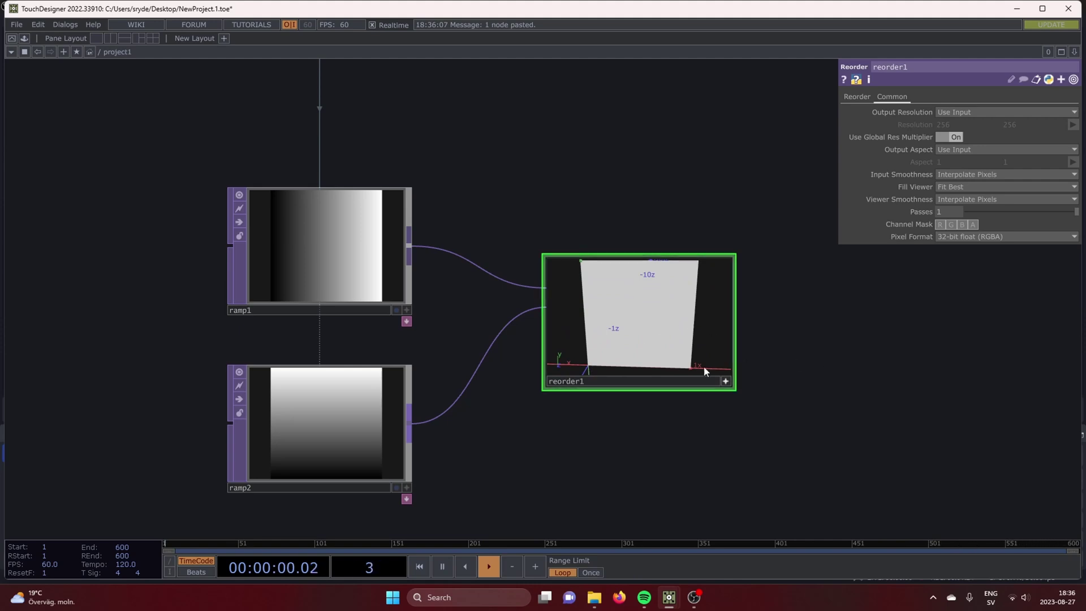
pyautogui.press('p')
# - Add a Point Transform TOP fed by the reorder1 output
pyautogui.scroll(-4, 817, 330)
pyautogui.moveTo(814, 331); pyautogui.dragTo(682, 362)
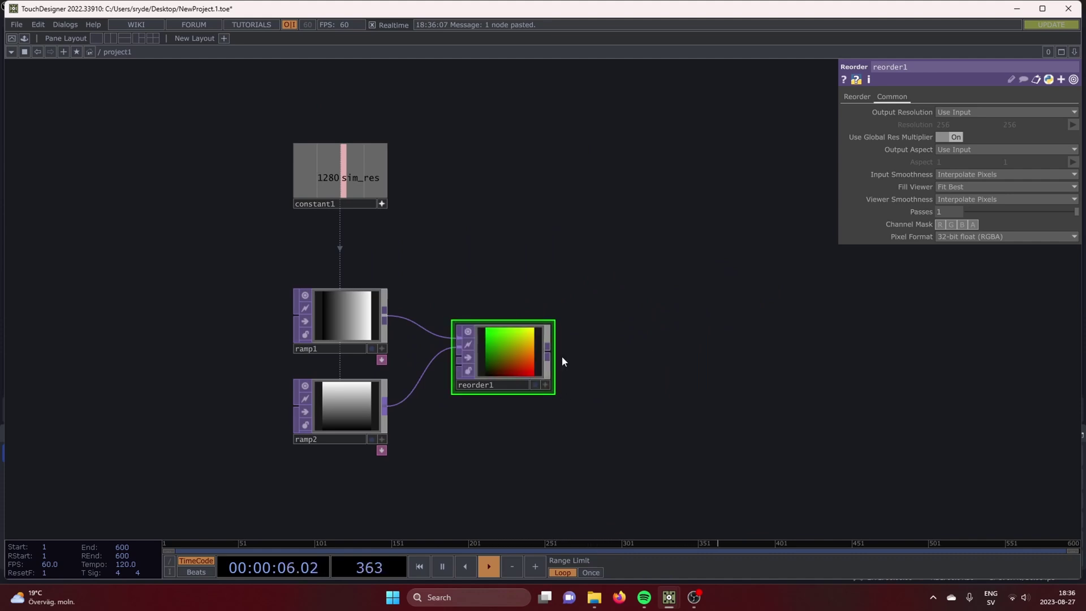
pyautogui.click(547, 351)
pyautogui.click(608, 351)
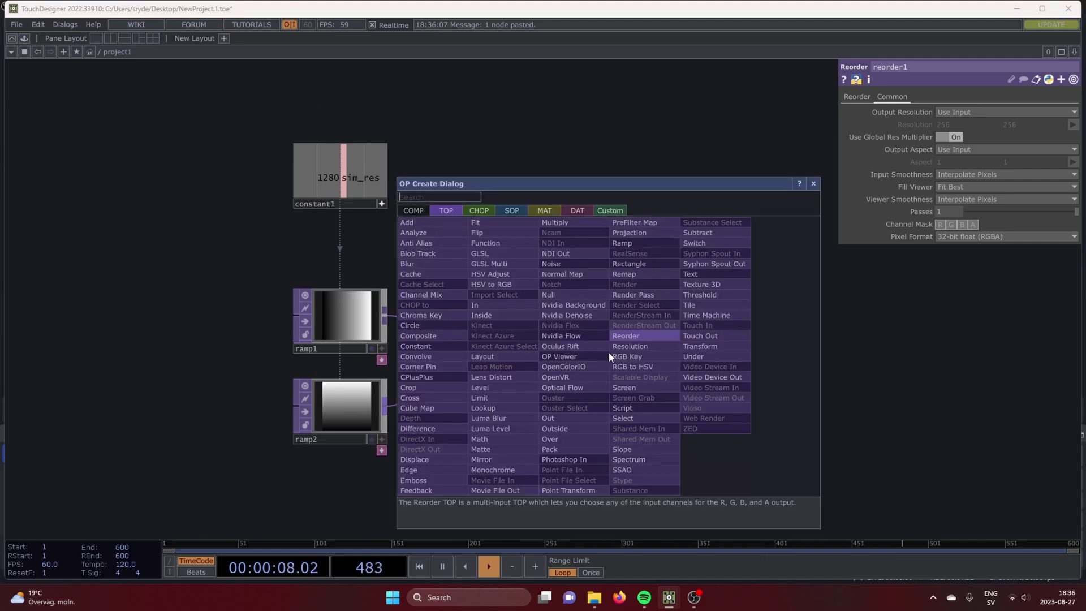
pyautogui.write('po')
pyautogui.click(583, 489)
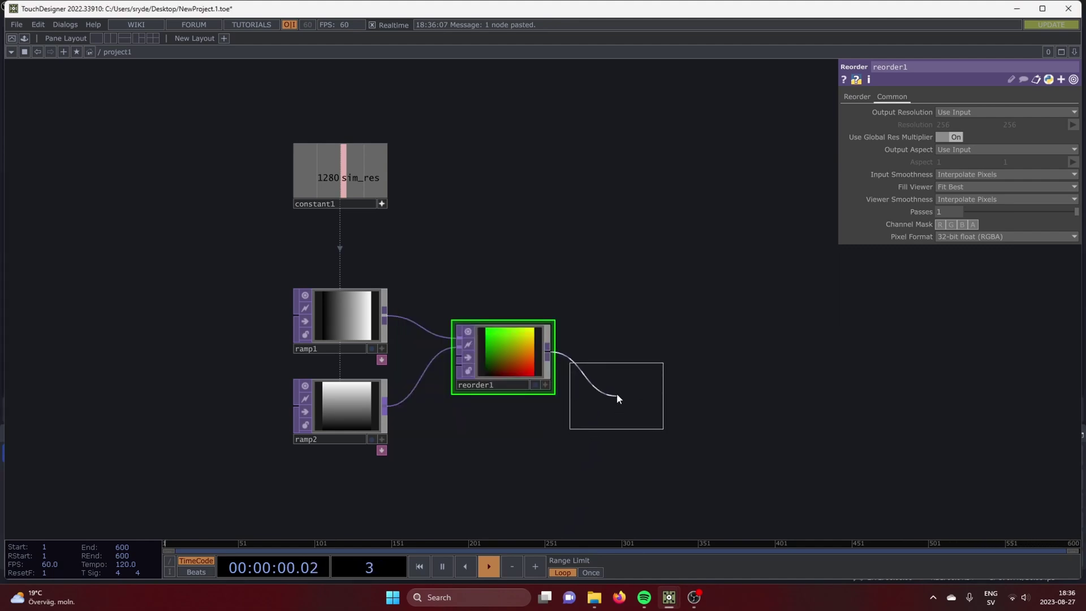
pyautogui.click(617, 359)
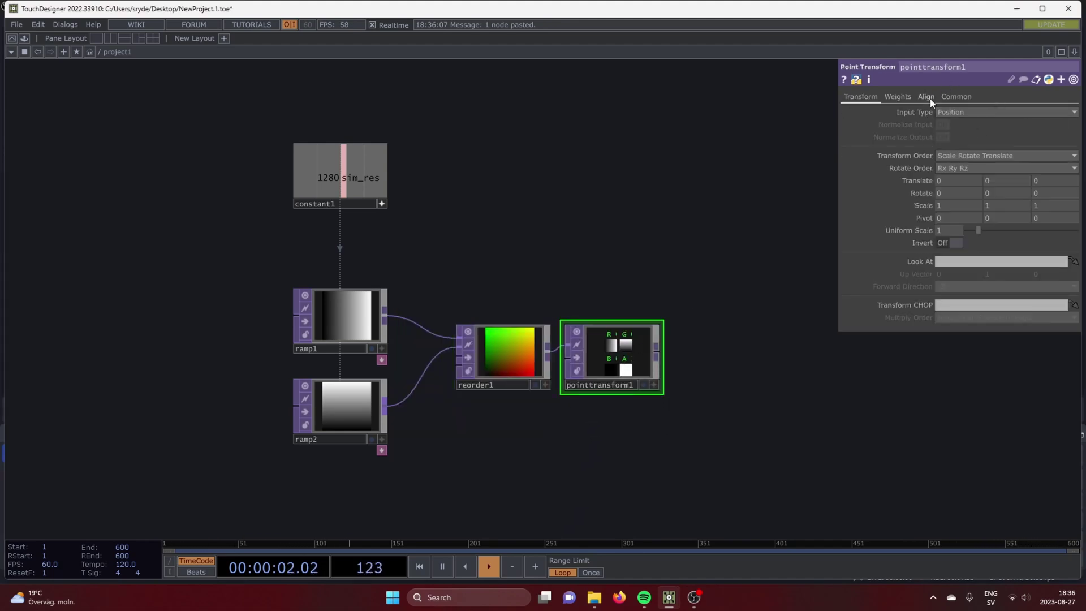
# - In the Point Transform TOP's alignment settings, set Align Translate X, Y and Z to Origin
pyautogui.click(926, 98)
pyautogui.click(985, 155)
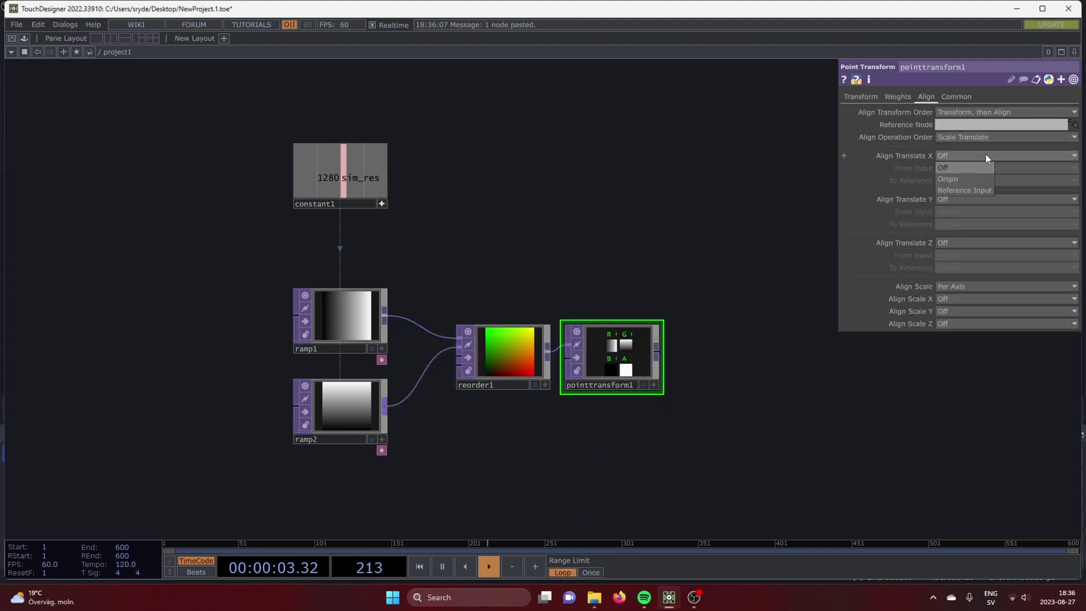
pyautogui.click(966, 179)
pyautogui.click(962, 199)
pyautogui.click(961, 223)
pyautogui.click(958, 243)
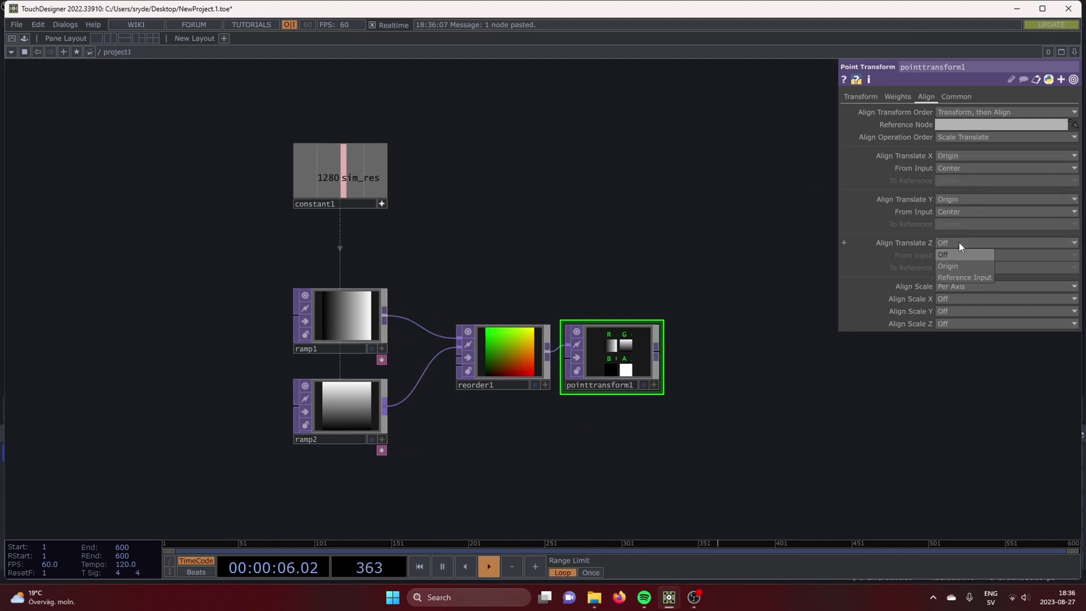
pyautogui.click(955, 266)
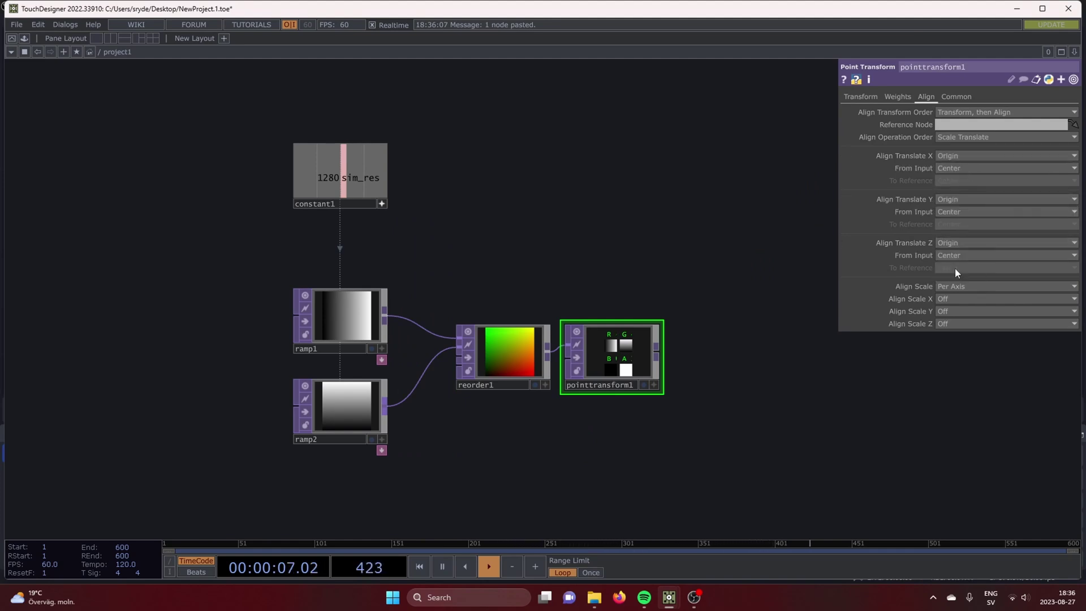
# - Inspect the pointtransform1 output as 3D points, checking the position of the grid from a different angle
pyautogui.click(653, 386)
pyautogui.press('a')
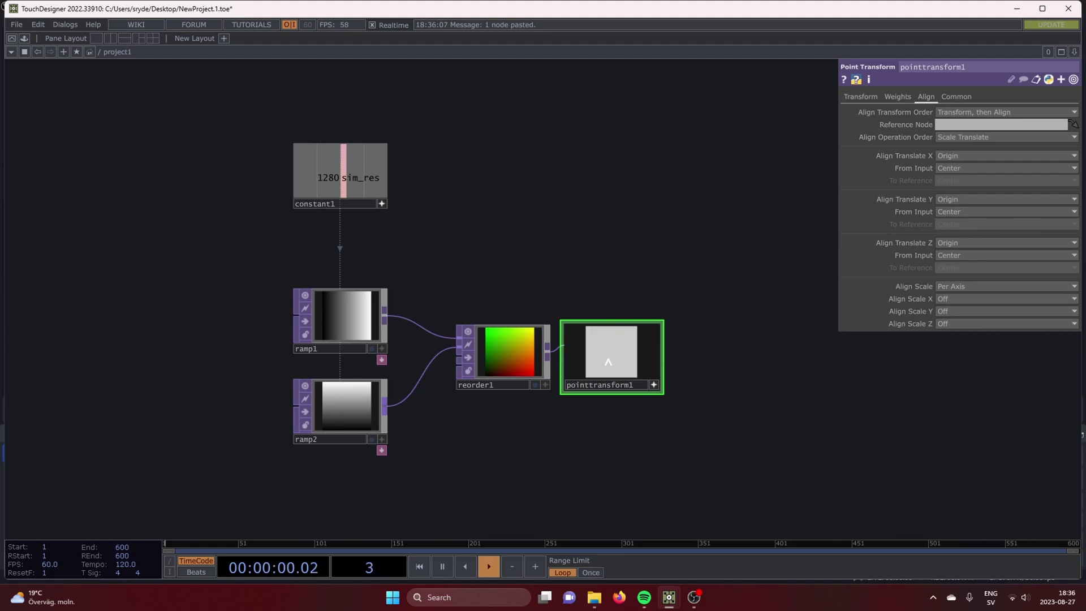
pyautogui.scroll(-3, 607, 358)
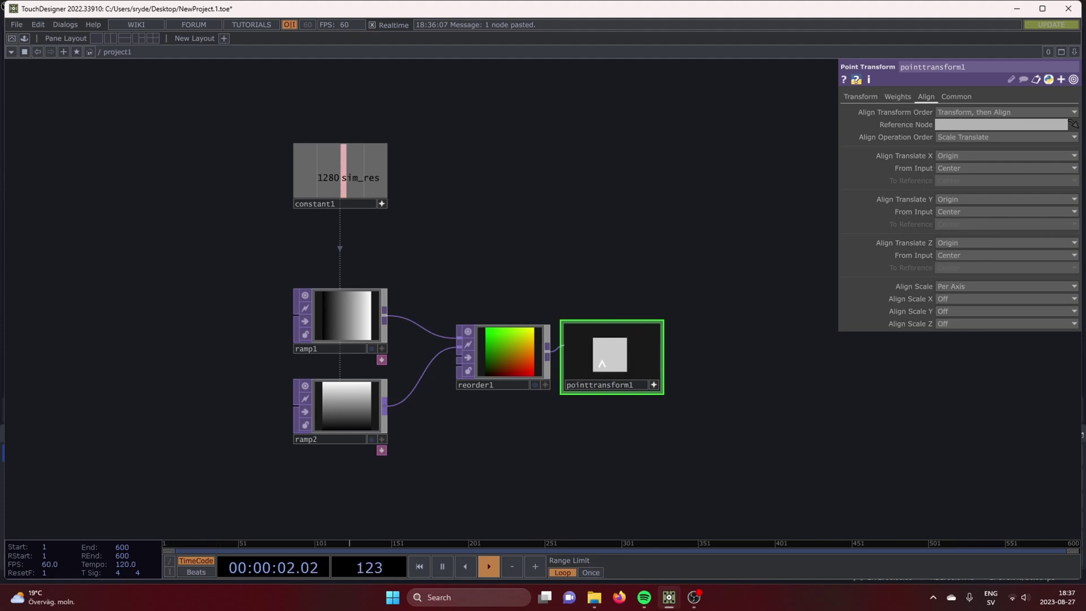
pyautogui.moveTo(616, 368); pyautogui.dragTo(612, 367)
pyautogui.click(655, 386)
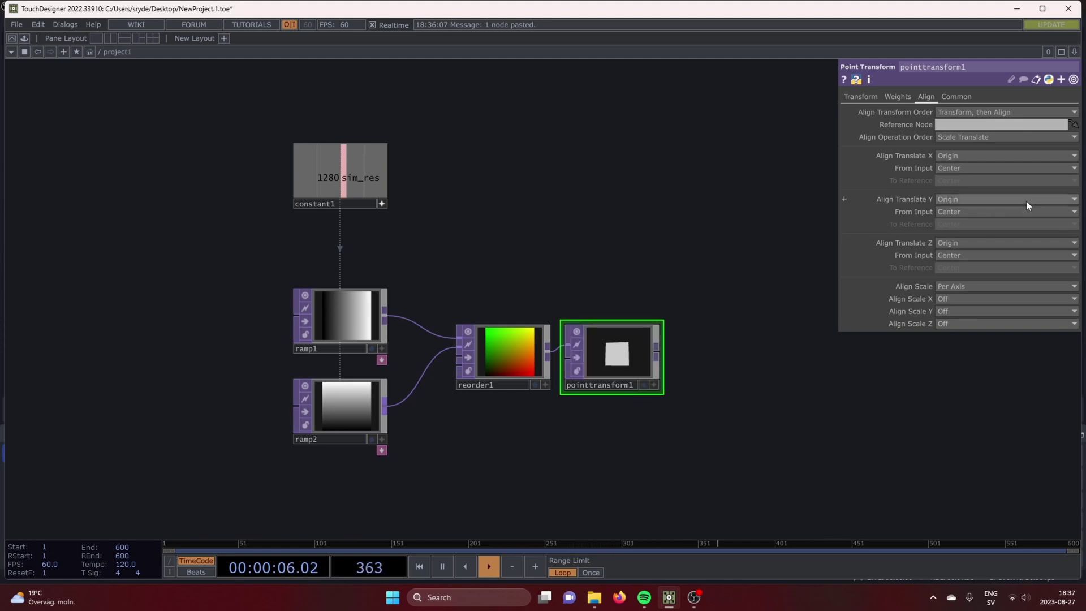
# - Set the Point Transform TOP's Scale to 4 on all three axes
pyautogui.click(878, 97)
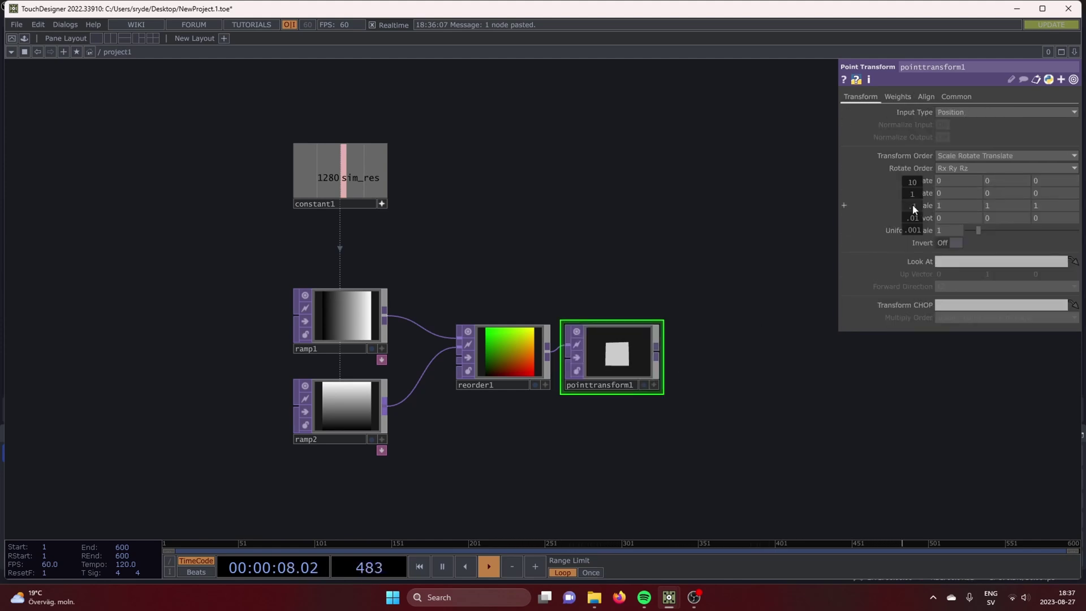
pyautogui.moveTo(913, 192); pyautogui.dragTo(950, 192, button='middle')
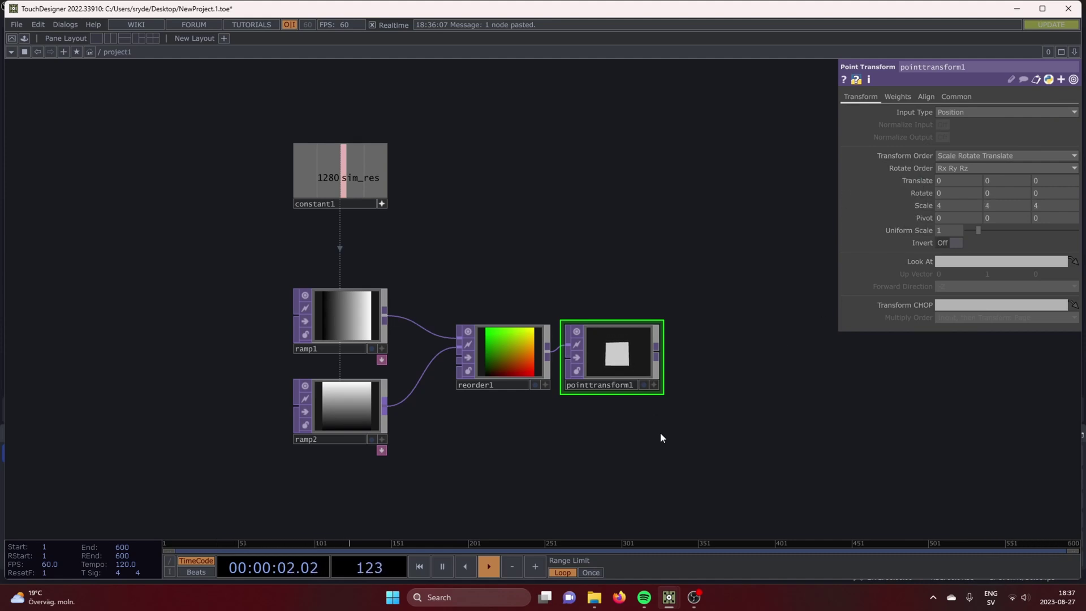
# - Add a Null TOP fed by the pointtransform1 output
pyautogui.moveTo(710, 384); pyautogui.dragTo(592, 409)
pyautogui.moveTo(562, 370); pyautogui.dragTo(475, 367)
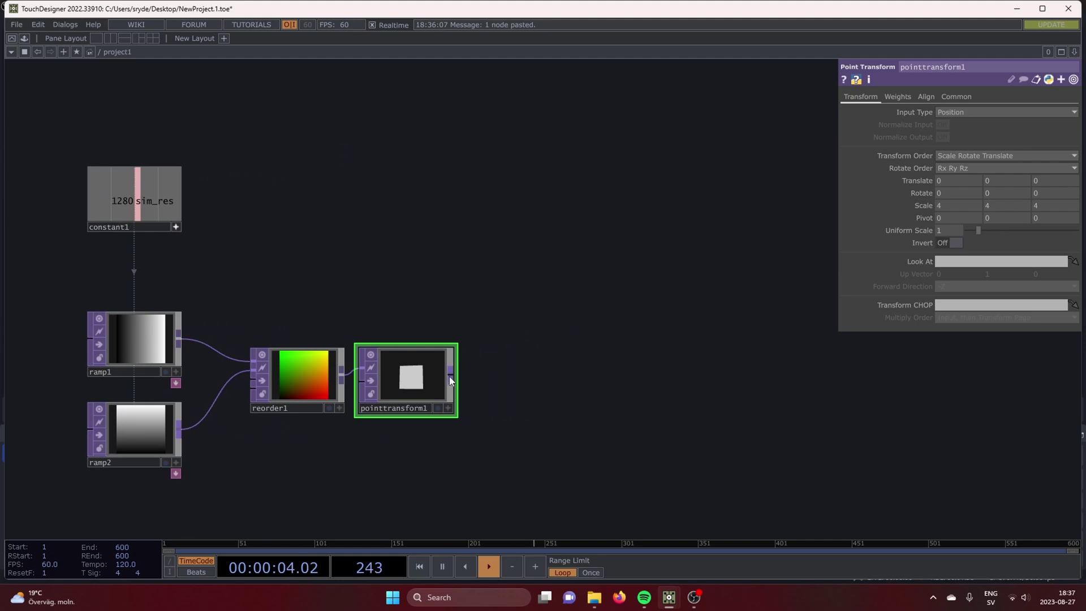
pyautogui.click(450, 375)
pyautogui.click(528, 377)
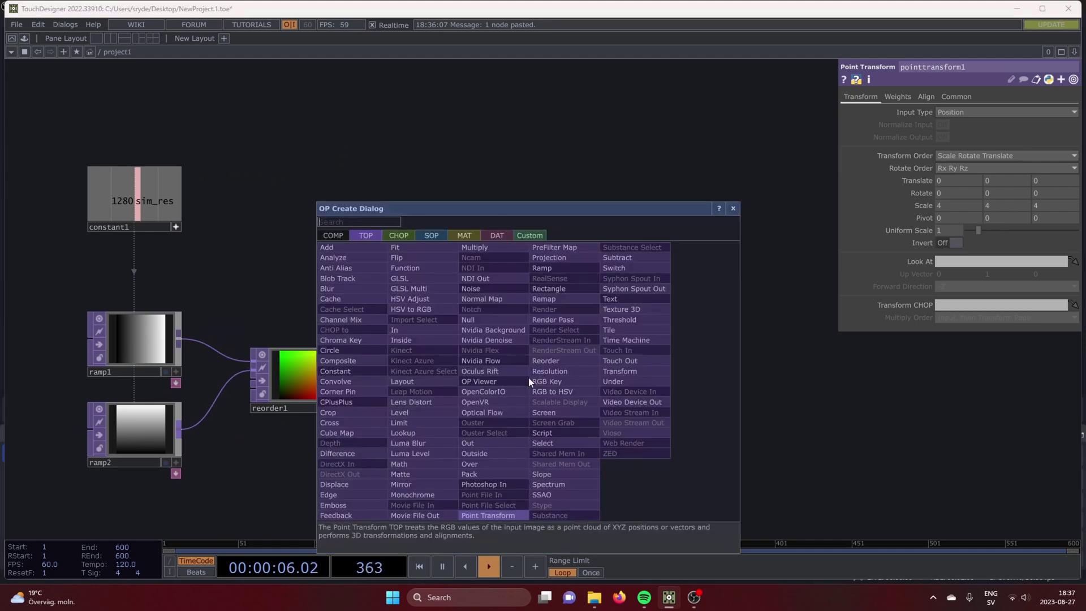
pyautogui.write('null')
pyautogui.click(500, 320)
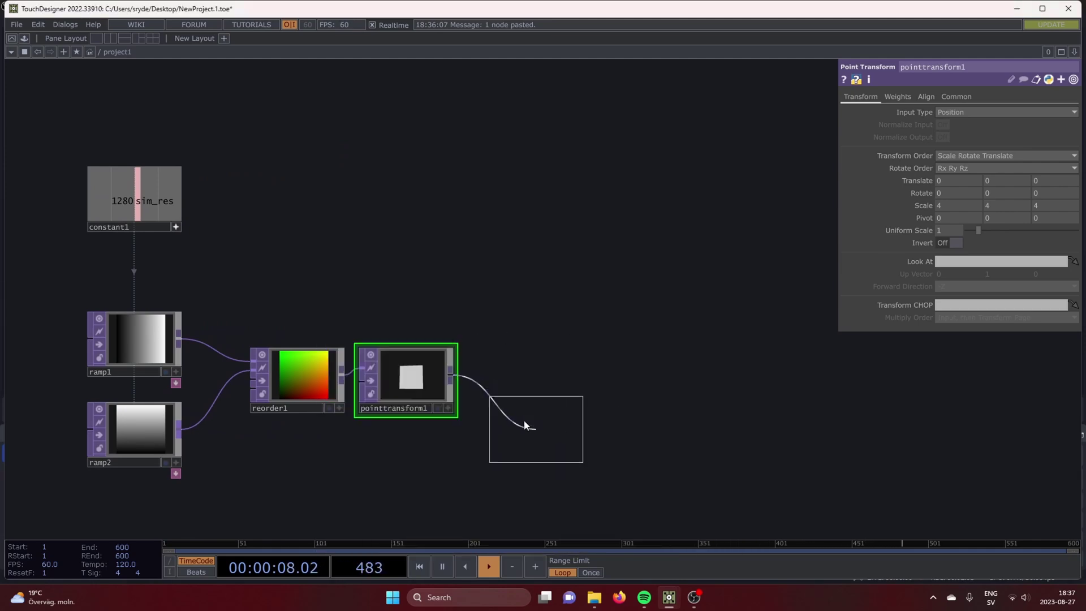
pyautogui.click(519, 375)
pyautogui.scroll(-1, 661, 392)
pyautogui.scroll(-5, 662, 392)
pyautogui.moveTo(727, 419); pyautogui.dragTo(596, 419)
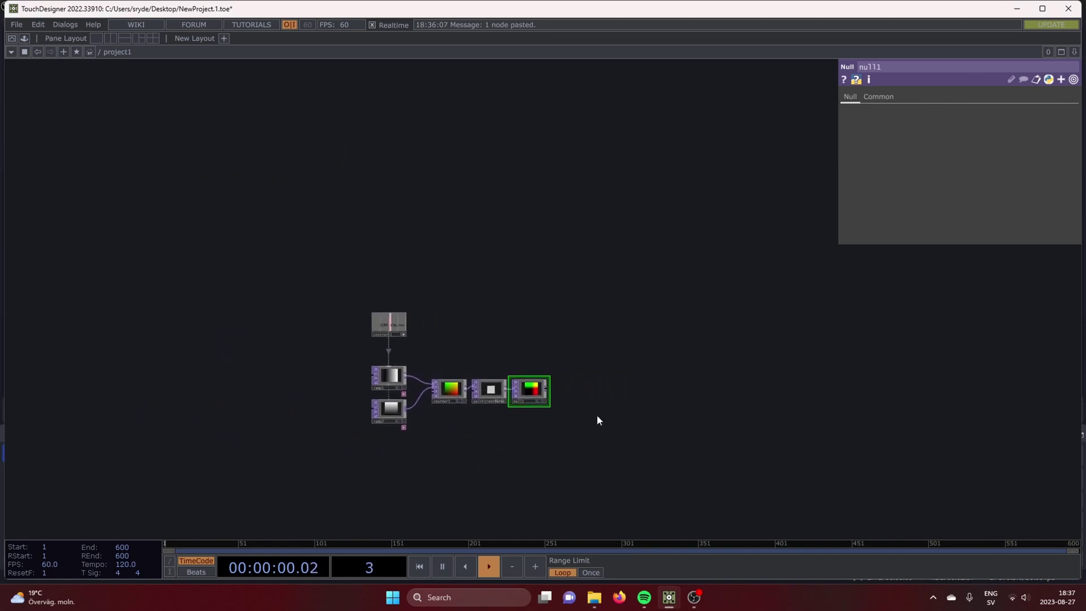
# - Inspect the null1 output in its interactive viewer
pyautogui.scroll(5, 596, 419)
pyautogui.click(450, 377)
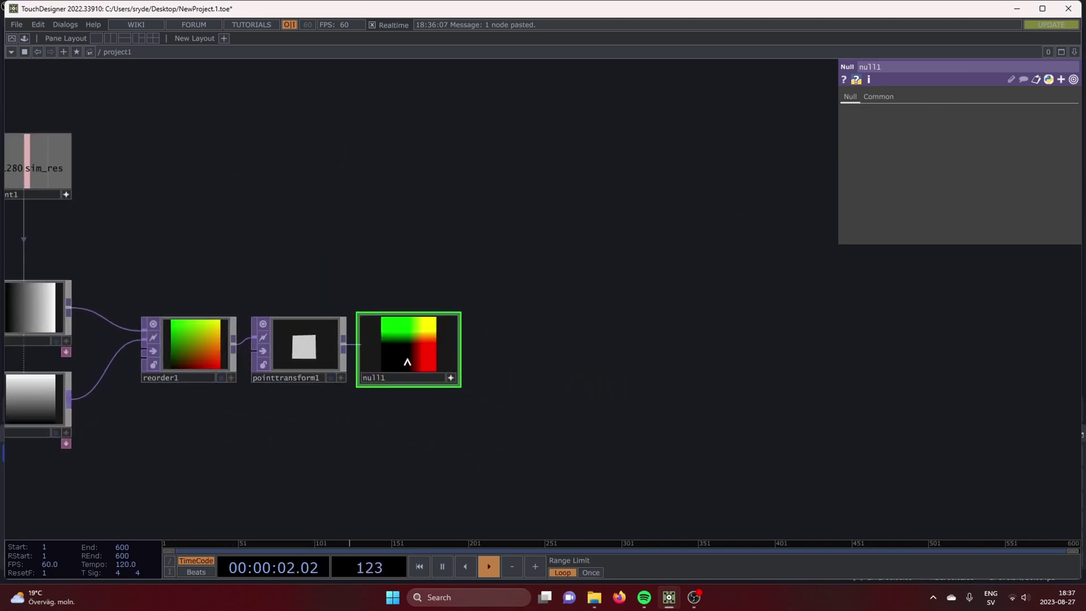
pyautogui.press('p')
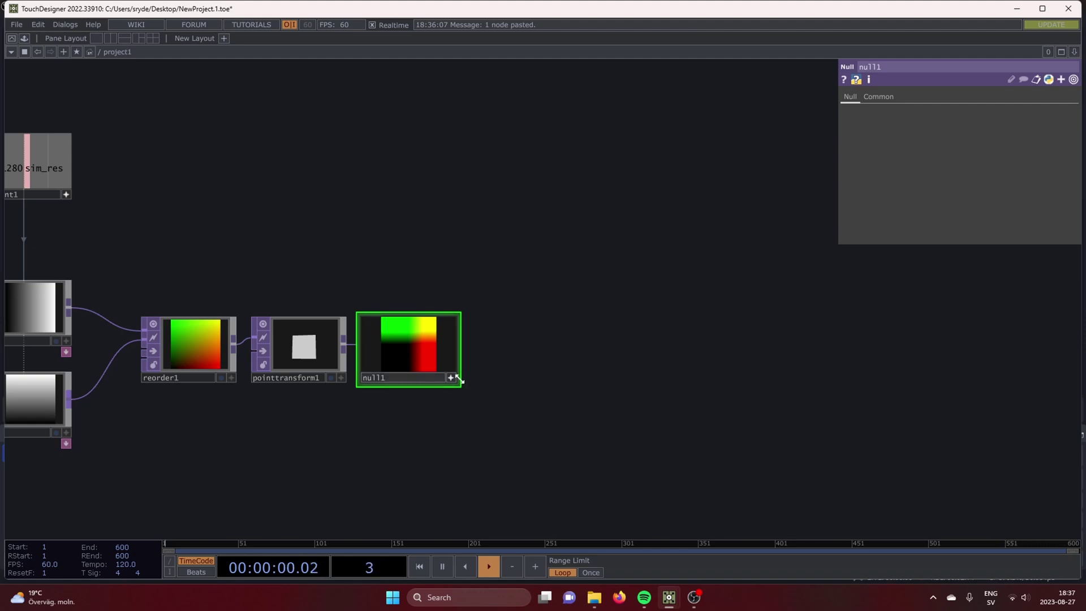
# - Add the particlesGpu component from the Palette's Tools category beyond null1 and check its particles in the interactive viewer
pyautogui.hotkey('alt', 'l')
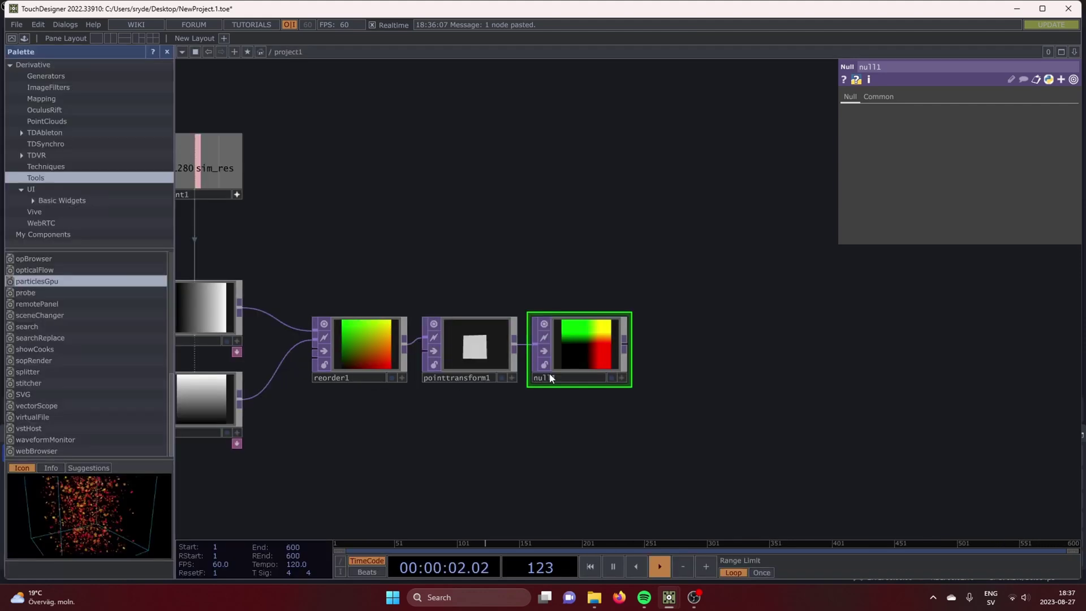
pyautogui.moveTo(38, 284); pyautogui.dragTo(441, 298)
pyautogui.moveTo(782, 355); pyautogui.dragTo(782, 355)
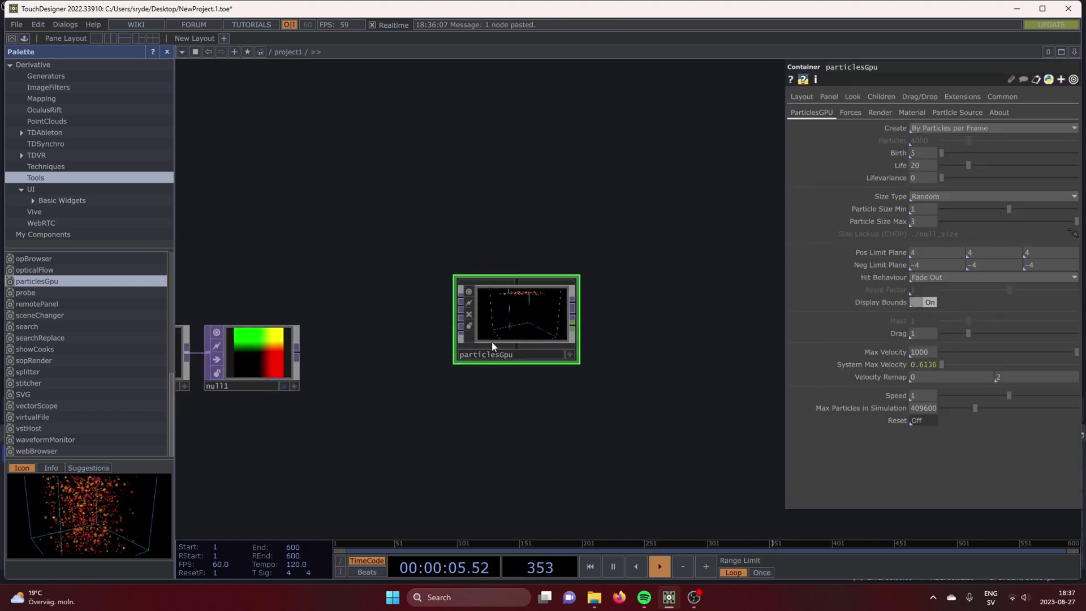
pyautogui.moveTo(491, 341); pyautogui.dragTo(451, 368)
pyautogui.scroll(3, 535, 365)
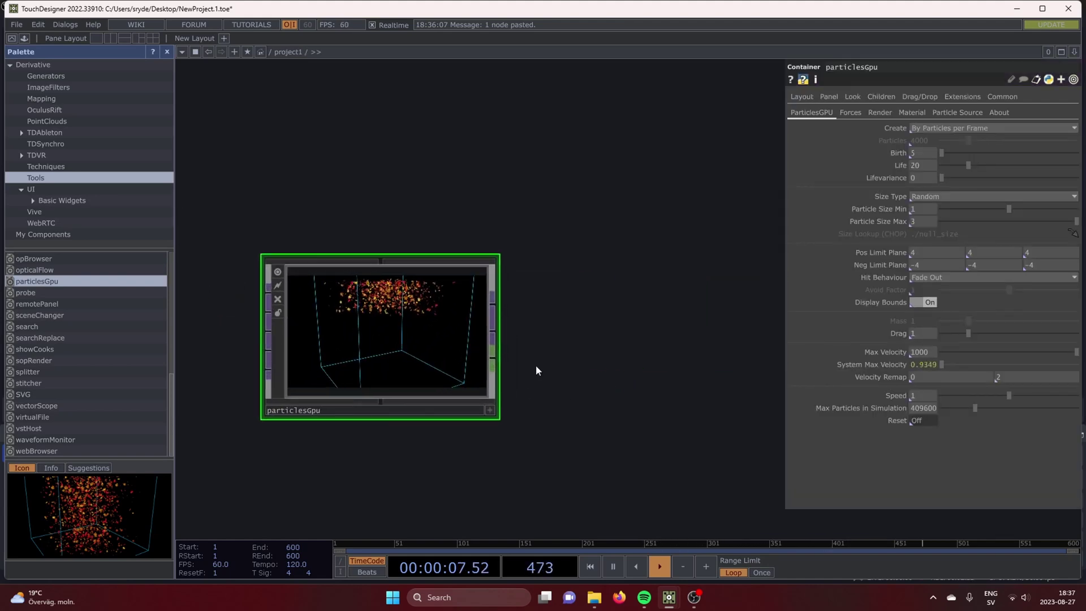
pyautogui.scroll(-2, 271, 360)
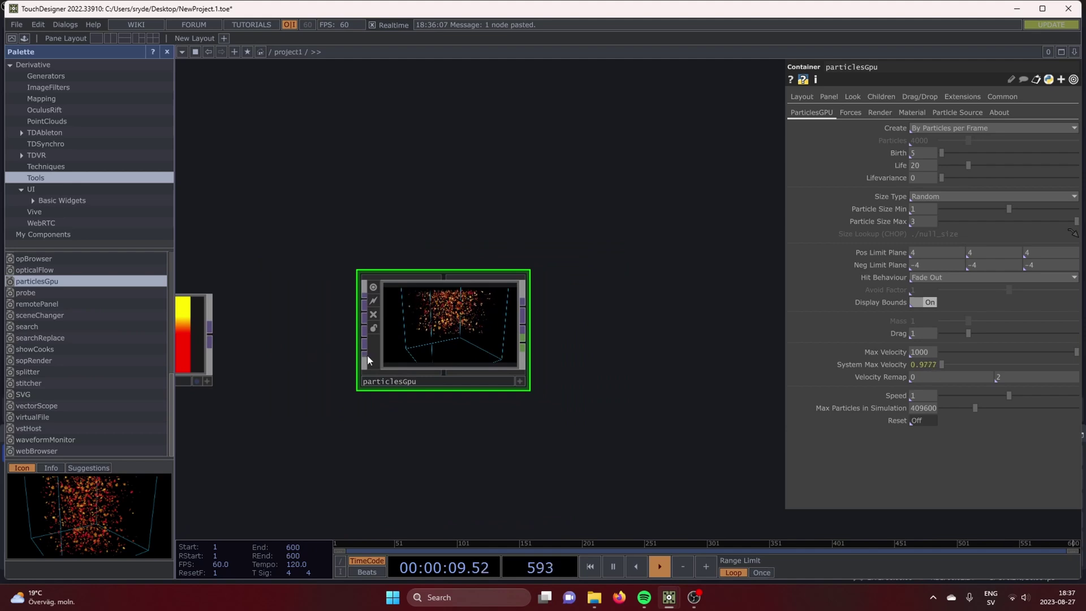
pyautogui.click(520, 381)
pyautogui.moveTo(466, 334); pyautogui.dragTo(455, 335)
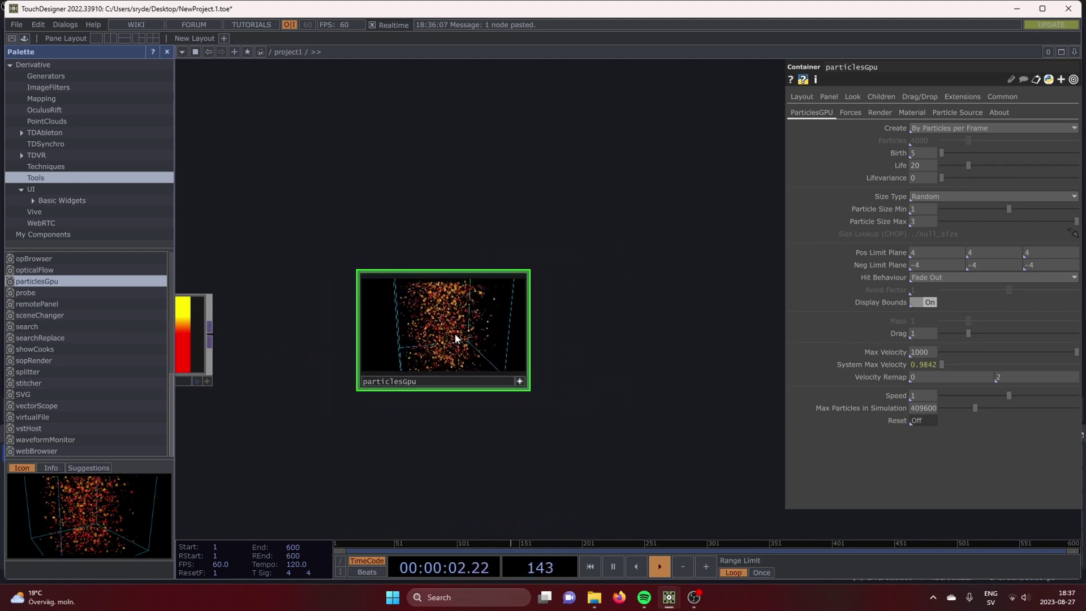
# - In the particlesGpu forces, set External Magnitude to 0 and the External Y force to 0
pyautogui.click(850, 113)
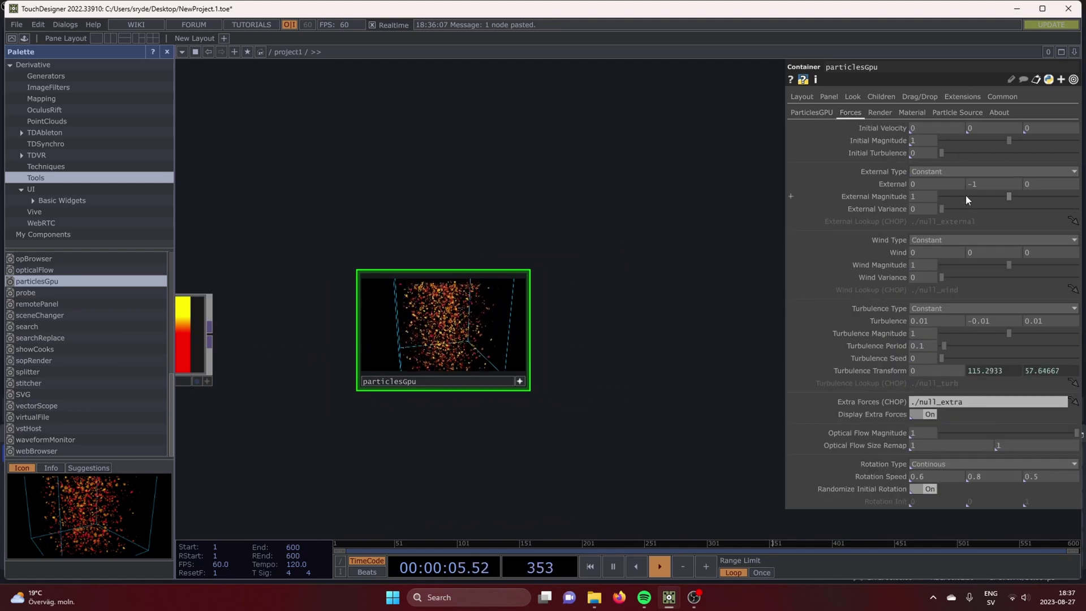
pyautogui.moveTo(965, 195); pyautogui.dragTo(659, 205)
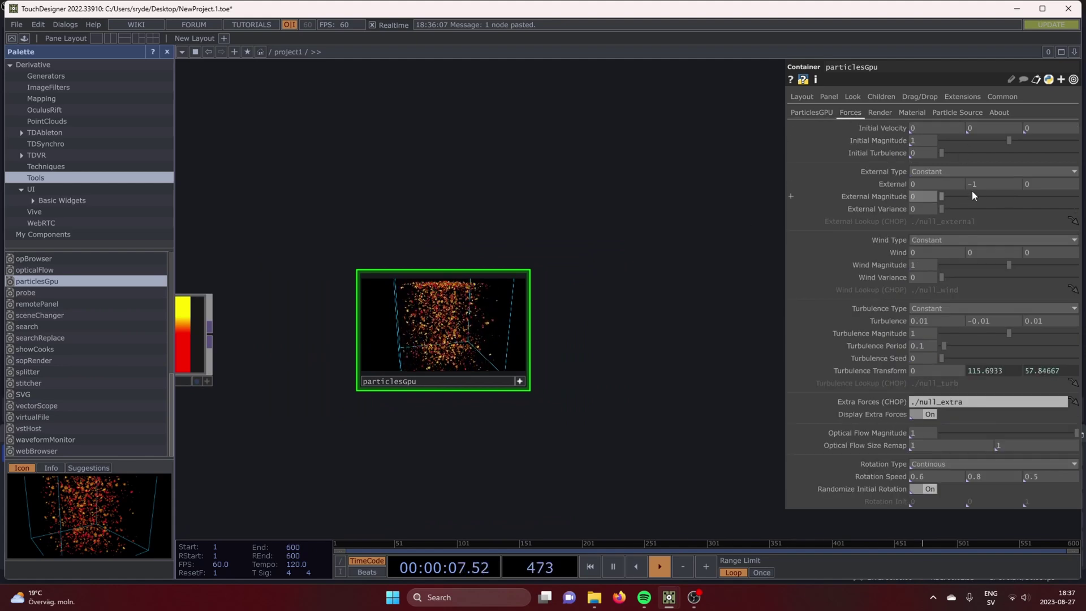
pyautogui.write('0')
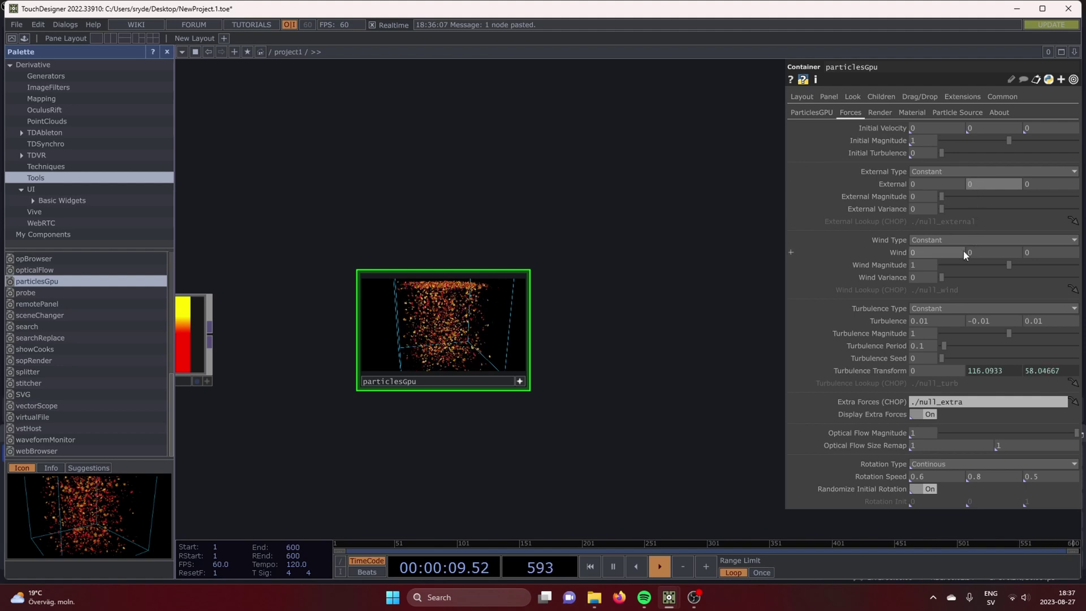
# - Set the particlesGpu Wind Magnitude and Turbulence Magnitude to 0, and Turbulence Period to 0.001
pyautogui.moveTo(961, 267); pyautogui.dragTo(846, 271)
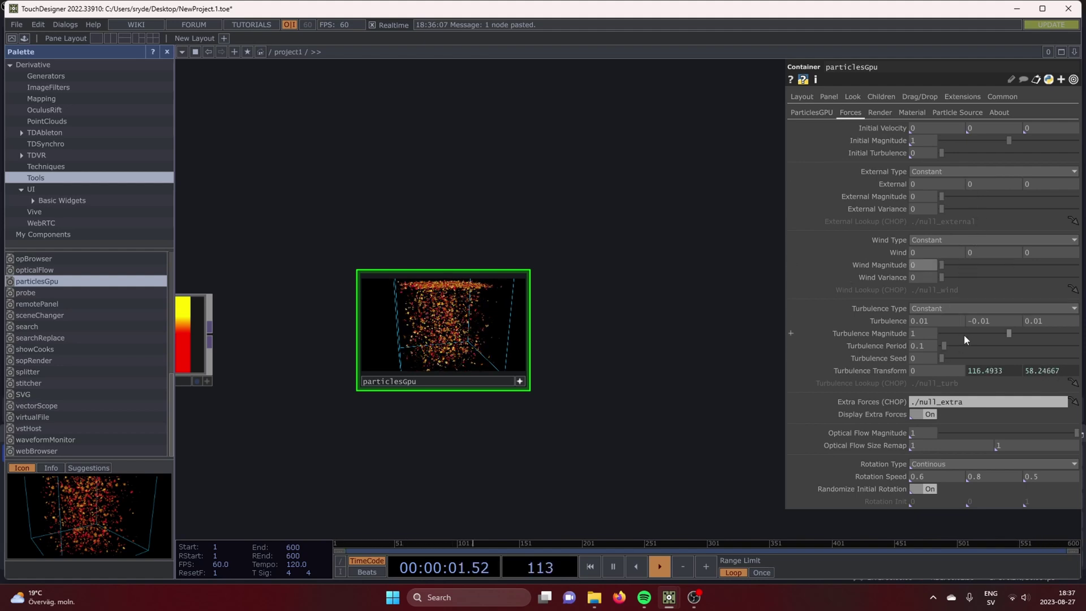
pyautogui.moveTo(963, 334); pyautogui.dragTo(854, 353)
pyautogui.moveTo(945, 346); pyautogui.dragTo(934, 352)
# - Replace the time-based expressions in Turbulence Transform Y and Z with constant values of 0
pyautogui.click(979, 371)
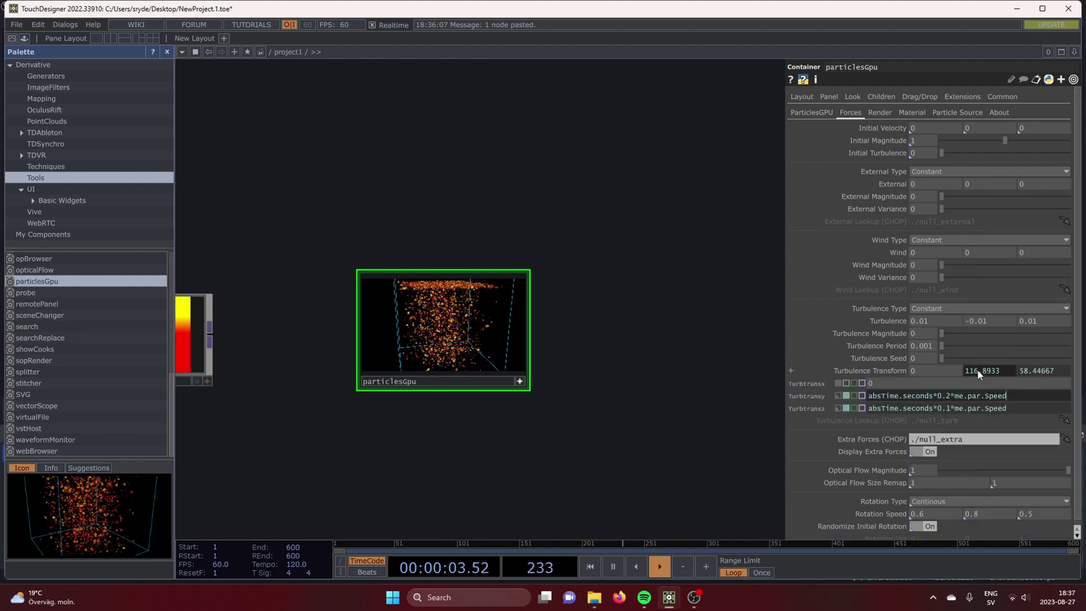
pyautogui.click(840, 396)
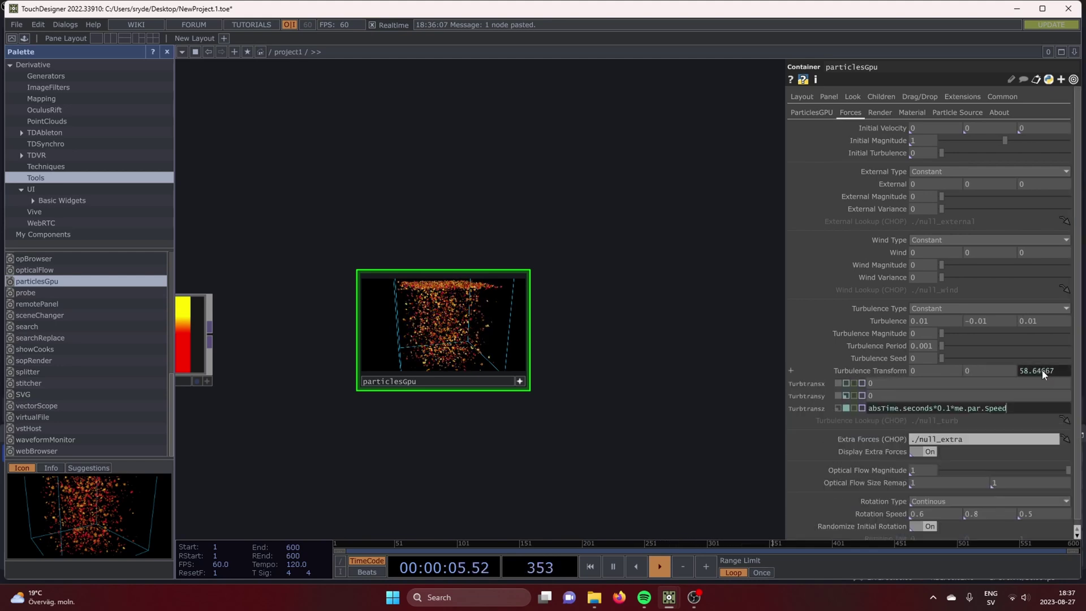
pyautogui.click(839, 408)
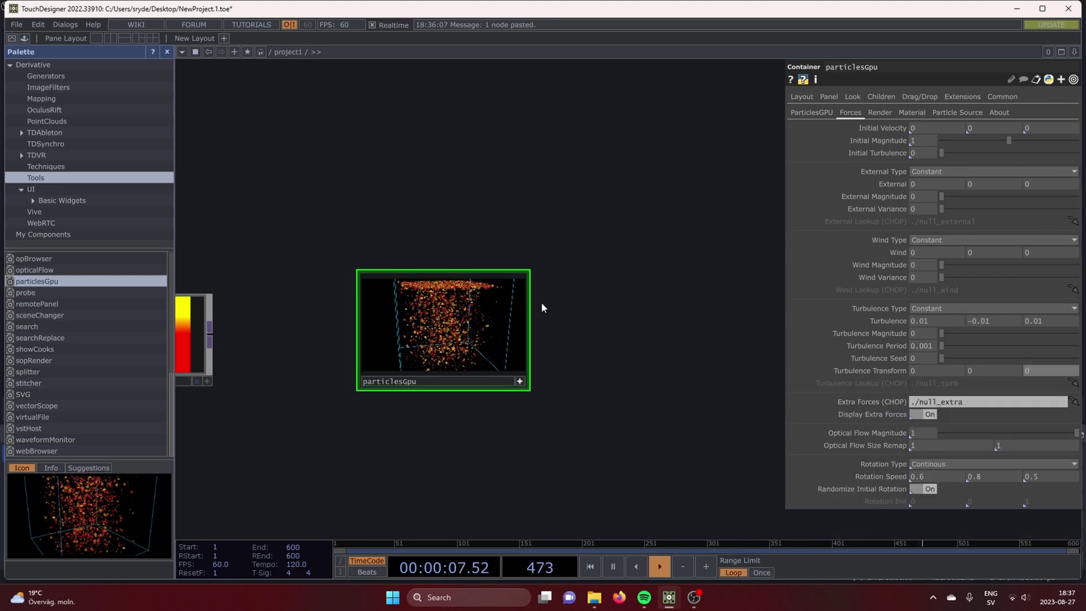
# - Set the particlesGpu Material to Line
pyautogui.scroll(4, 596, 322)
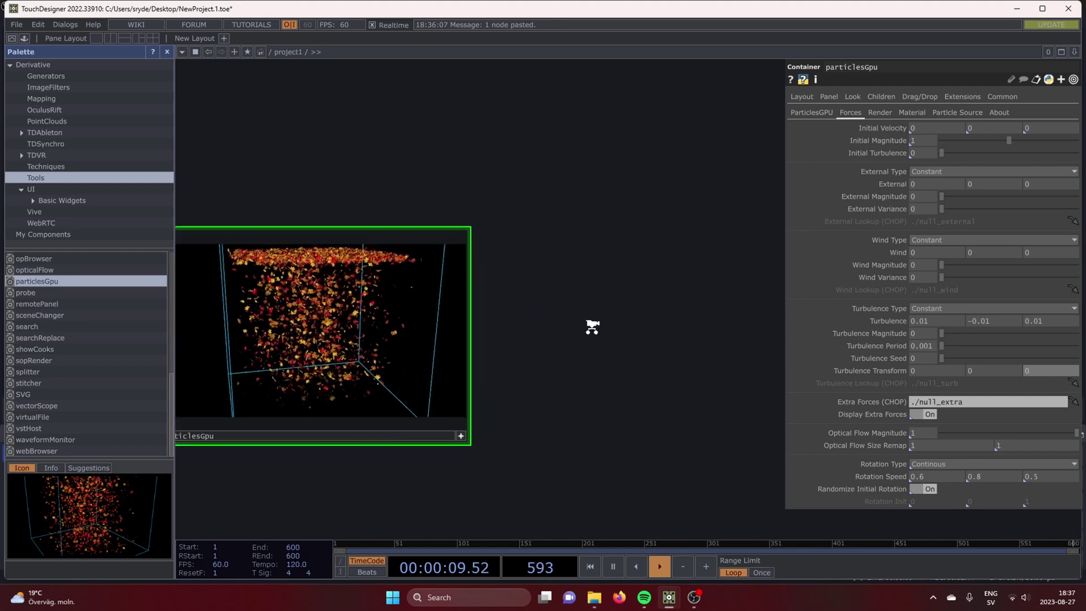
pyautogui.moveTo(592, 324); pyautogui.dragTo(738, 313)
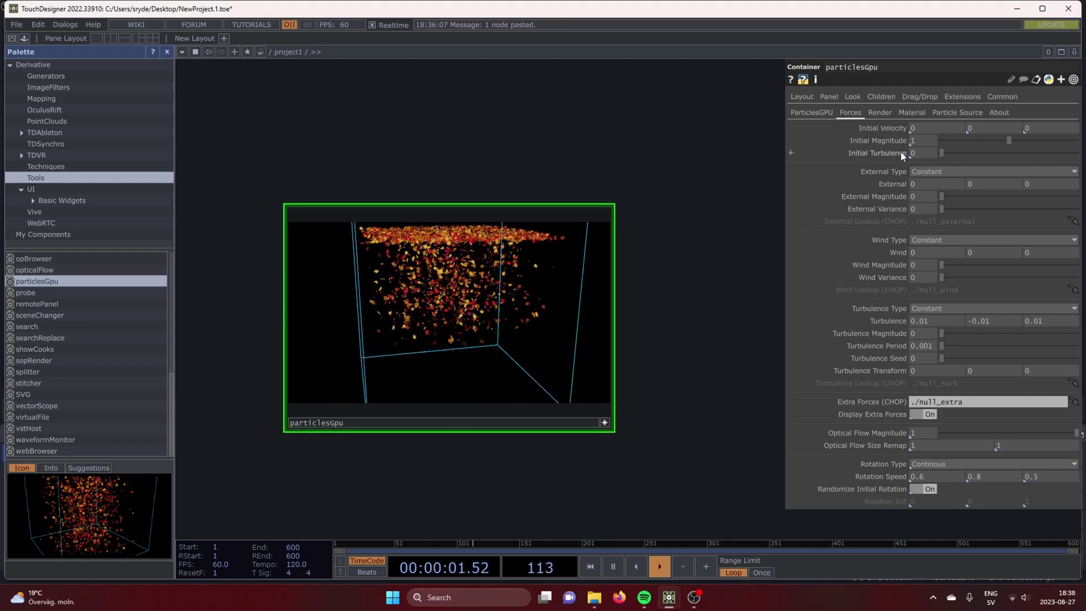
pyautogui.click(905, 117)
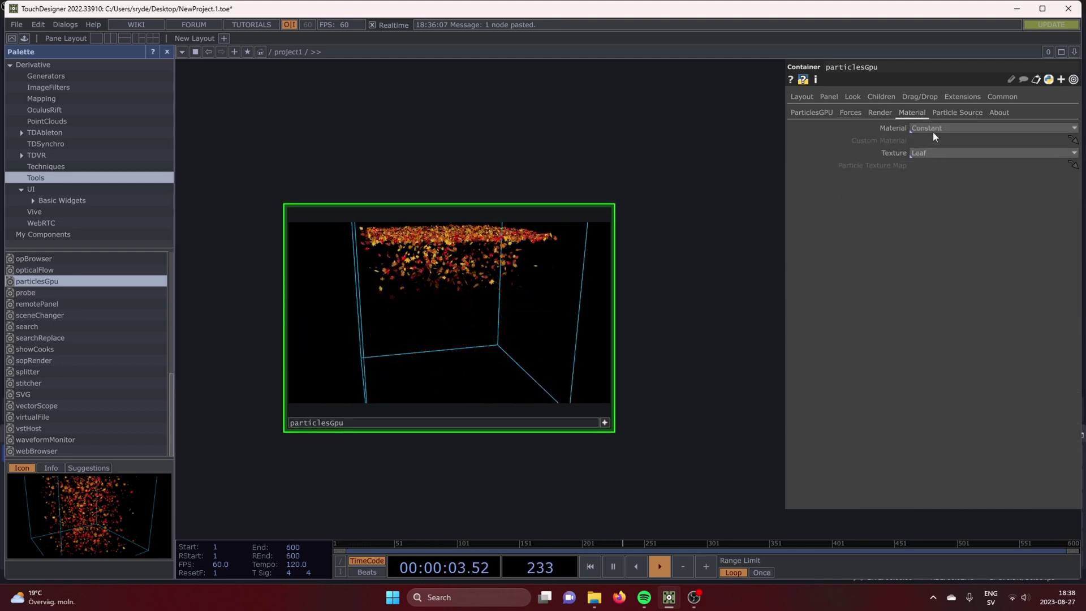
pyautogui.click(930, 151)
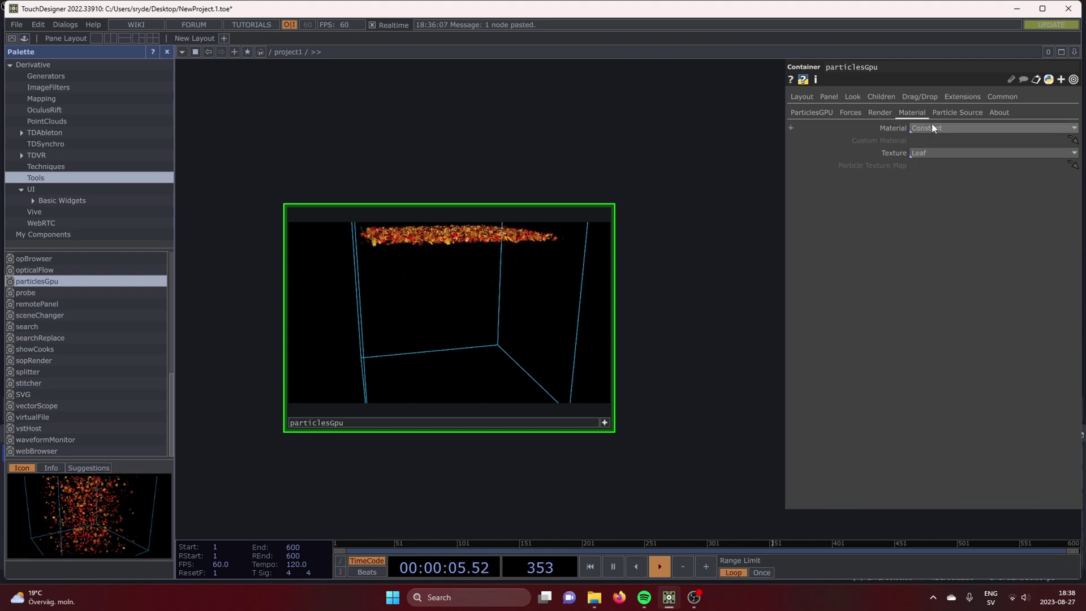
pyautogui.click(931, 123)
pyautogui.click(930, 162)
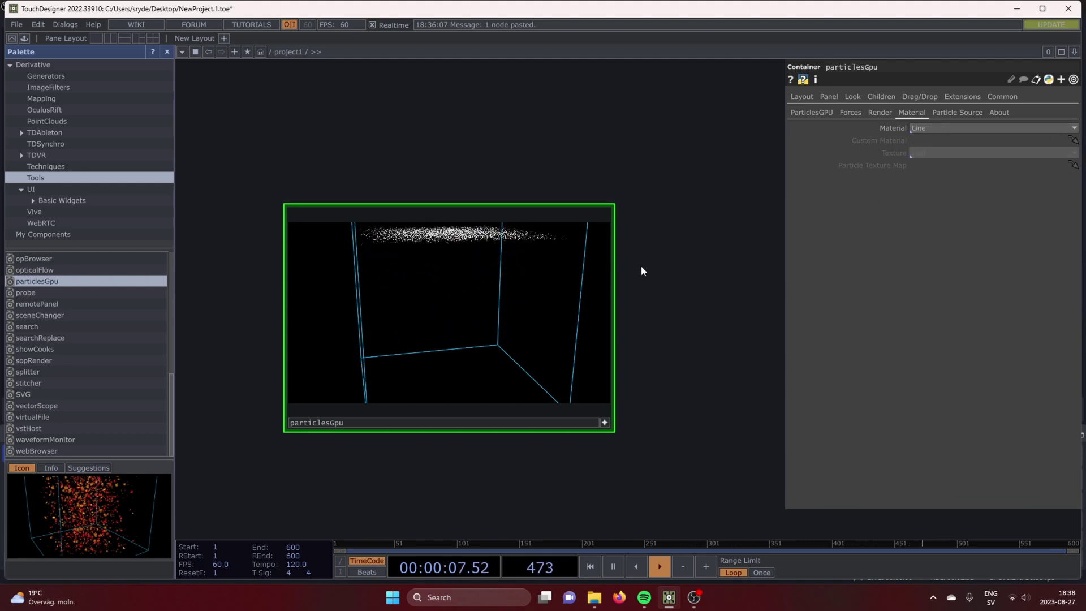
# - Connect null1 to the first input of particlesGpu and reset the particle simulation
pyautogui.scroll(-3, 688, 204)
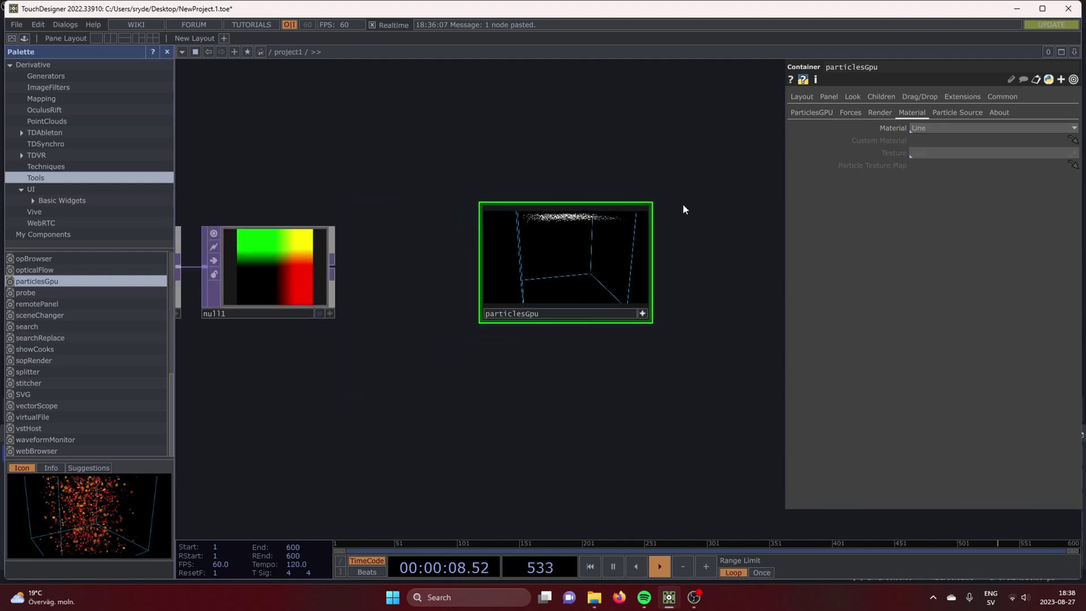
pyautogui.click(642, 313)
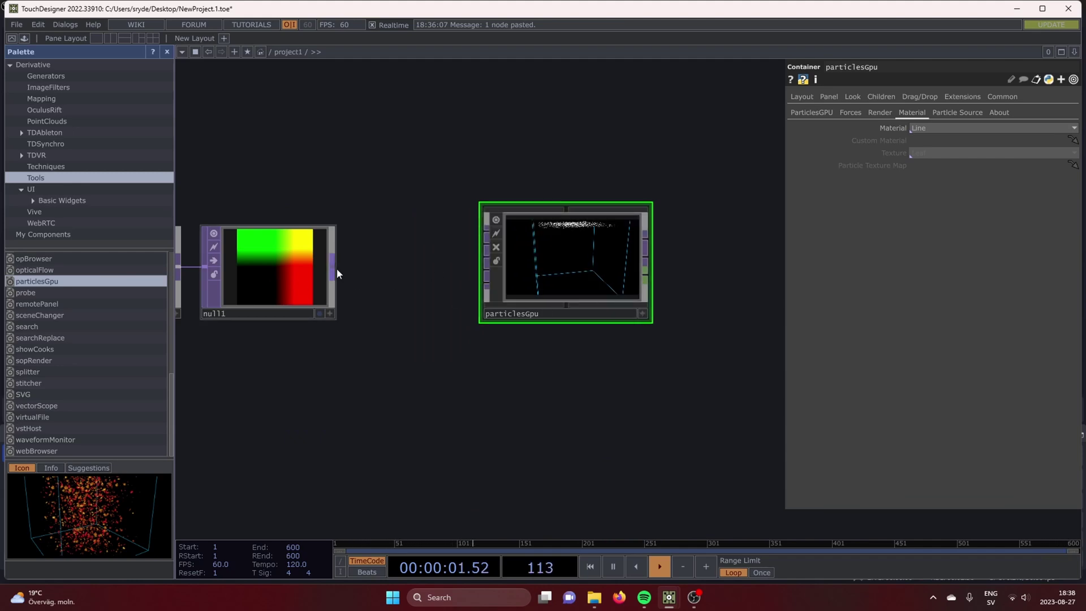
pyautogui.moveTo(337, 268); pyautogui.dragTo(499, 276)
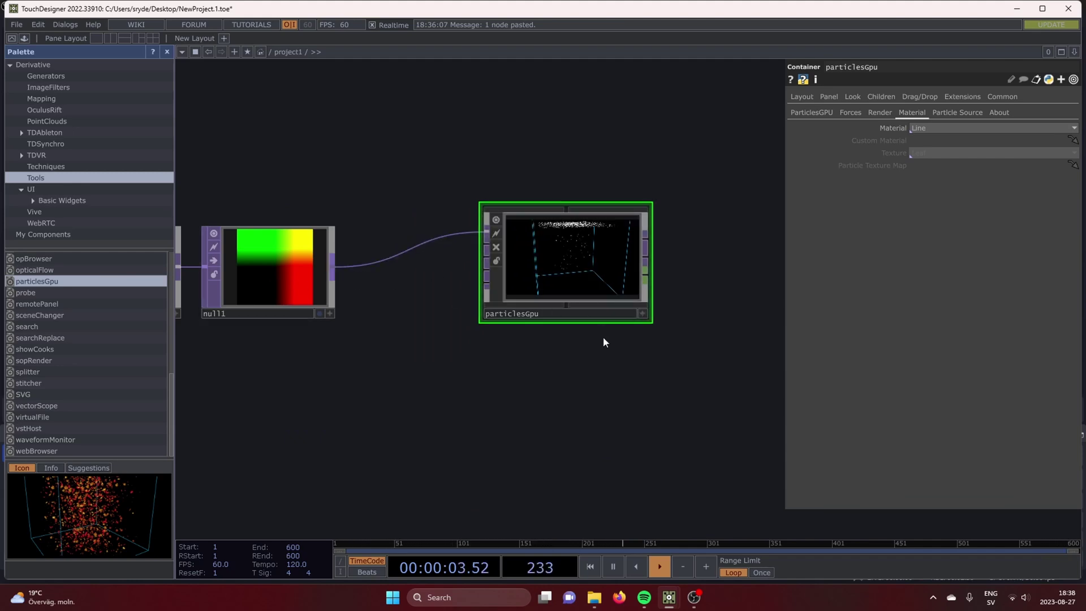
pyautogui.scroll(3, 601, 340)
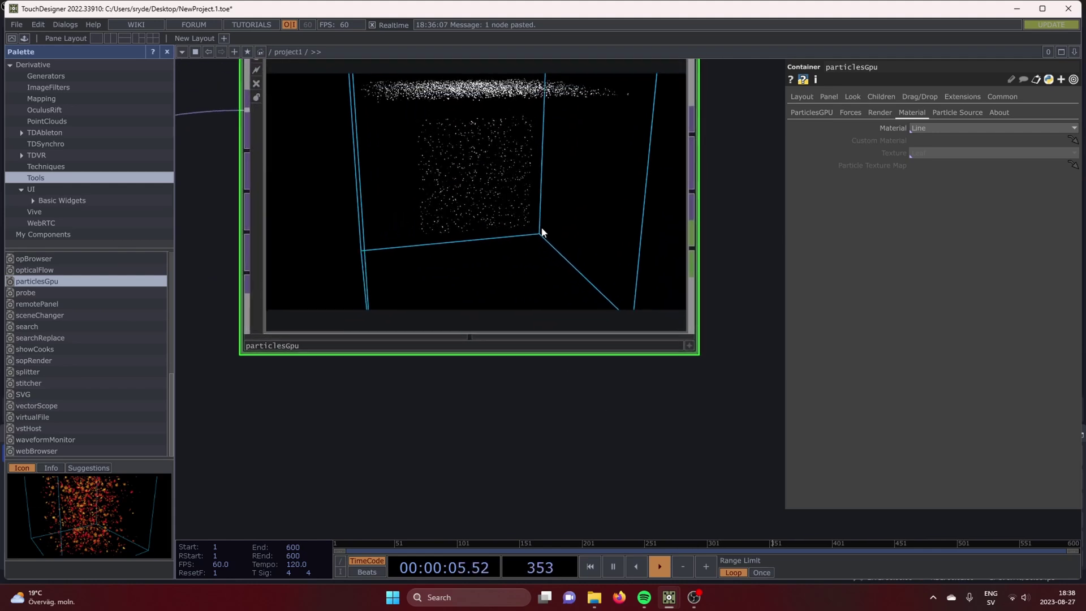
pyautogui.scroll(-5, 418, 398)
pyautogui.moveTo(399, 167); pyautogui.dragTo(430, 208)
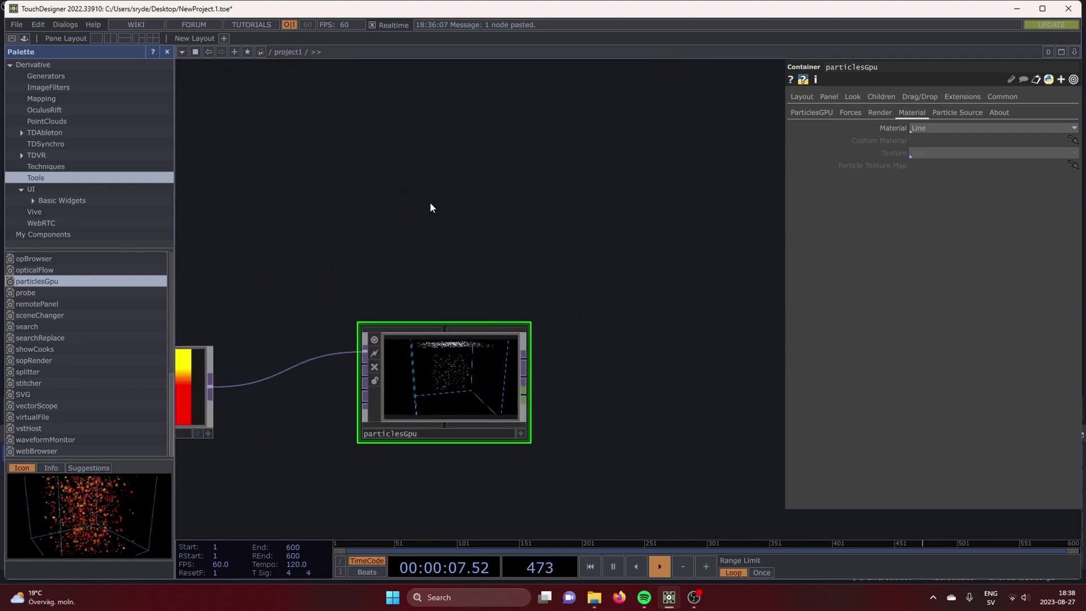
pyautogui.click(822, 114)
pyautogui.click(917, 421)
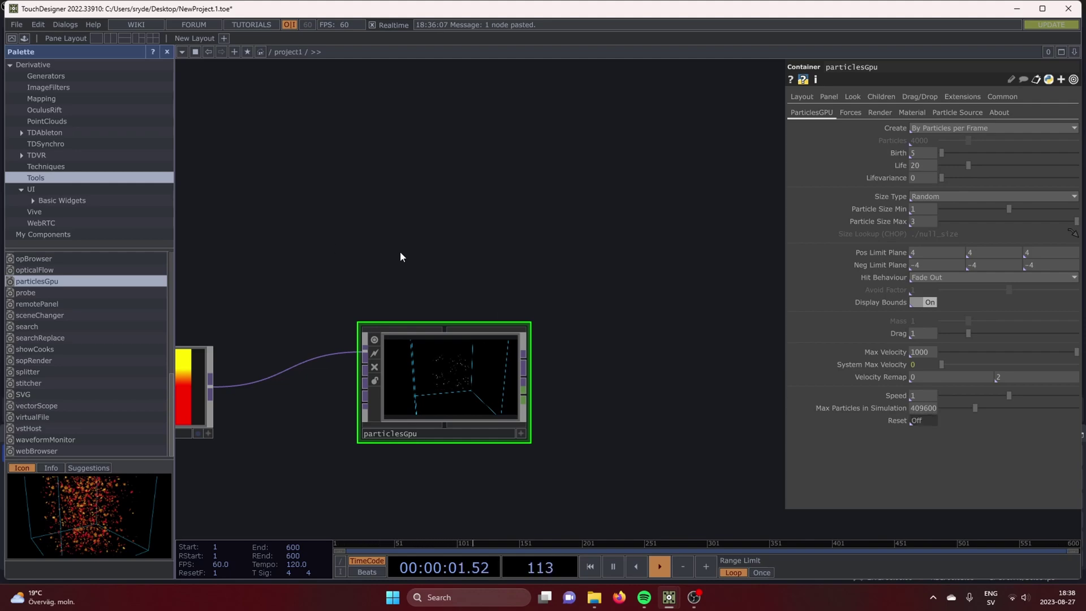
# - Add a Keyboard In CHOP just above particlesGpu
pyautogui.press('Tab')
pyautogui.click(262, 113)
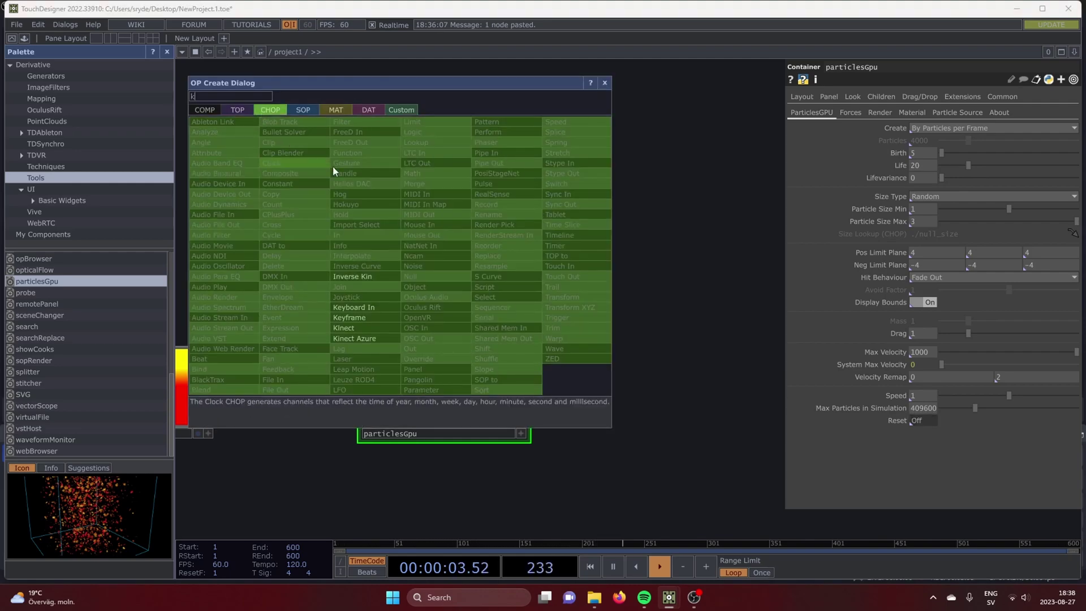
pyautogui.click(383, 310)
pyautogui.click(433, 265)
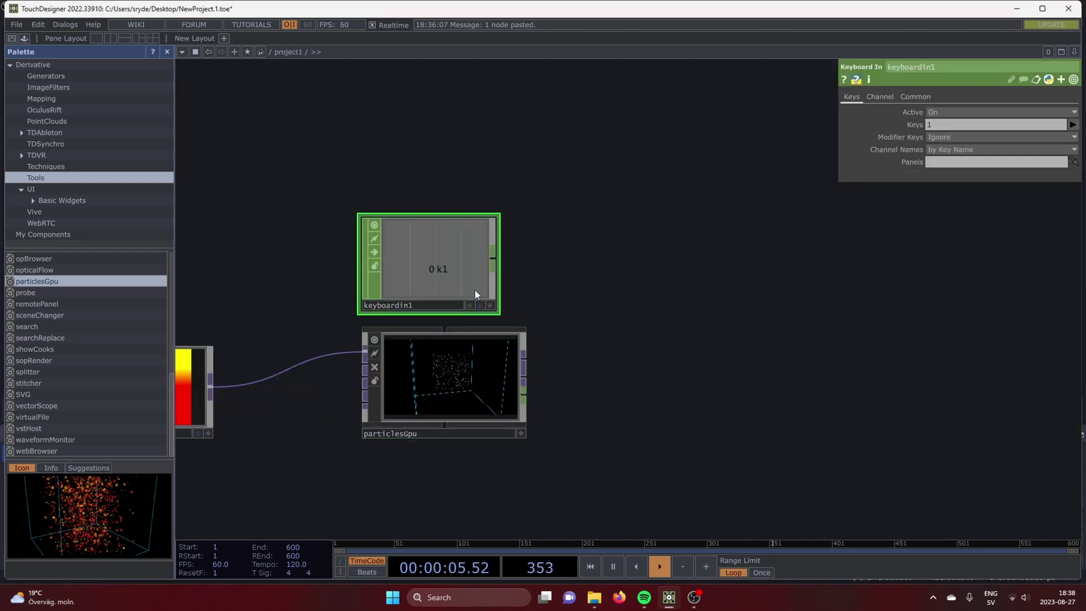
# - Link the keyboard's k1 channel to the particlesGpu Reset parameter as a CHOP reference and trigger a reset
pyautogui.click(469, 341)
pyautogui.moveTo(428, 242); pyautogui.dragTo(924, 421)
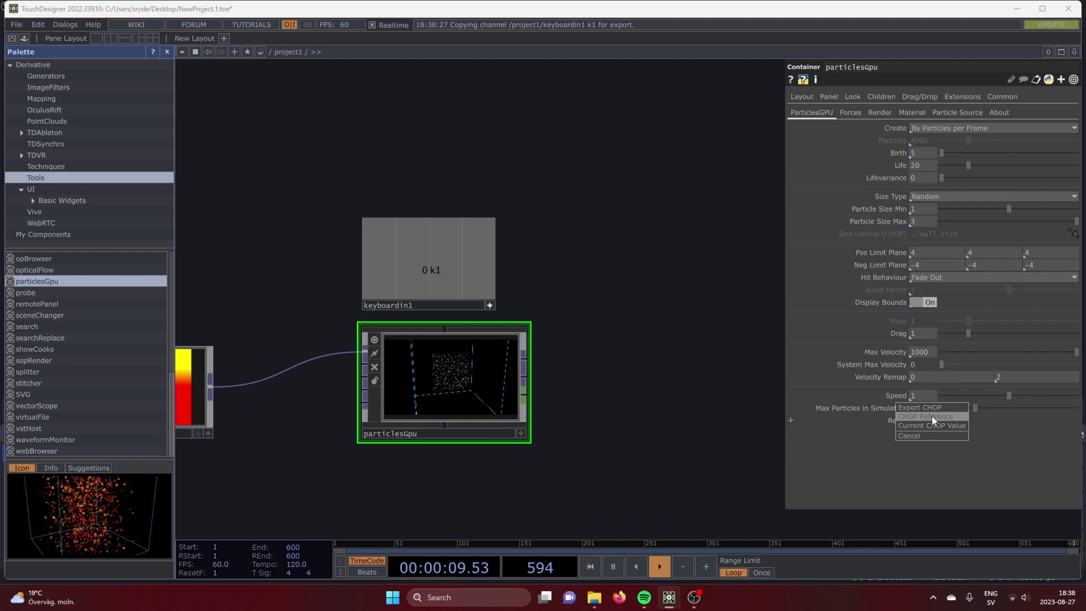
pyautogui.click(927, 422)
pyautogui.press('1')
# - Set the particlesGpu Birth to 2343 and raise Max Particles in Simulation to the maximum
pyautogui.scroll(2, 557, 370)
pyautogui.scroll(3, 541, 390)
pyautogui.moveTo(526, 401); pyautogui.dragTo(698, 355)
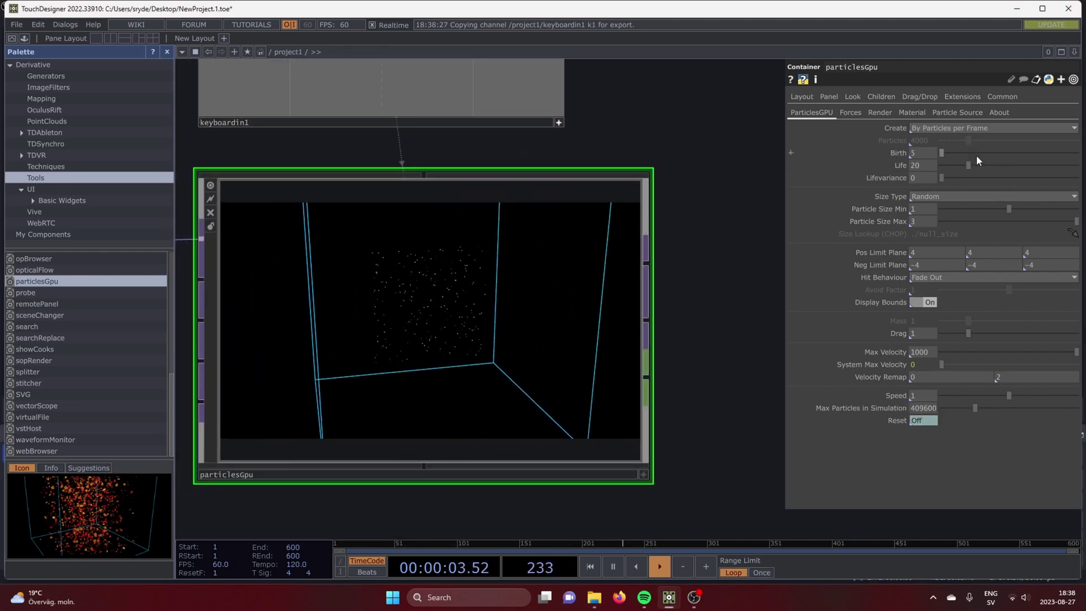
pyautogui.moveTo(976, 155)
pyautogui.mouseDown()
pyautogui.moveTo(1003, 157)
pyautogui.moveTo(971, 168)
pyautogui.mouseUp()
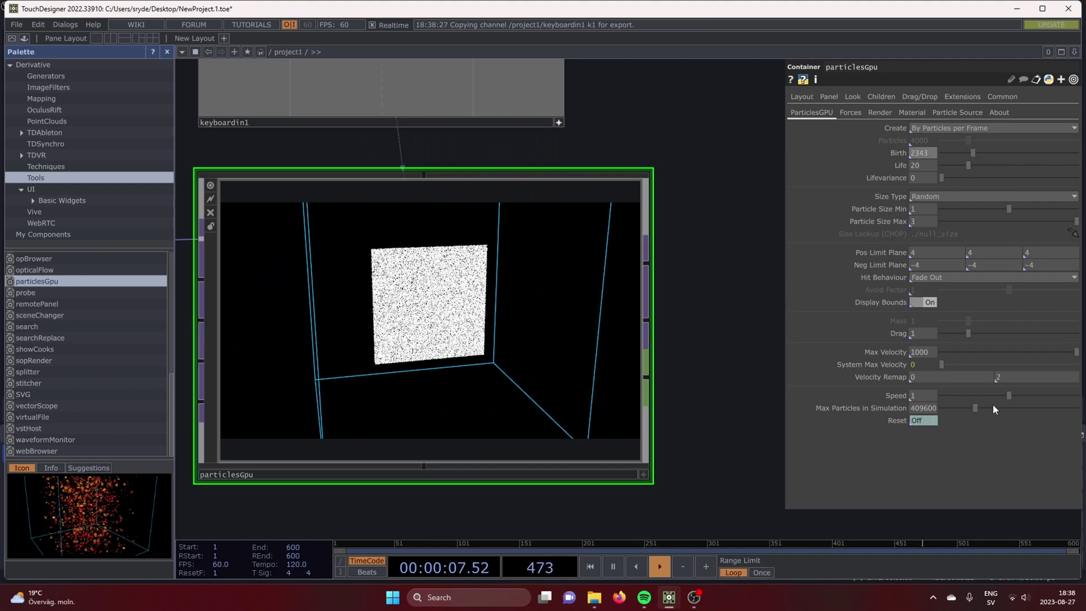
pyautogui.moveTo(977, 408); pyautogui.dragTo(1080, 414)
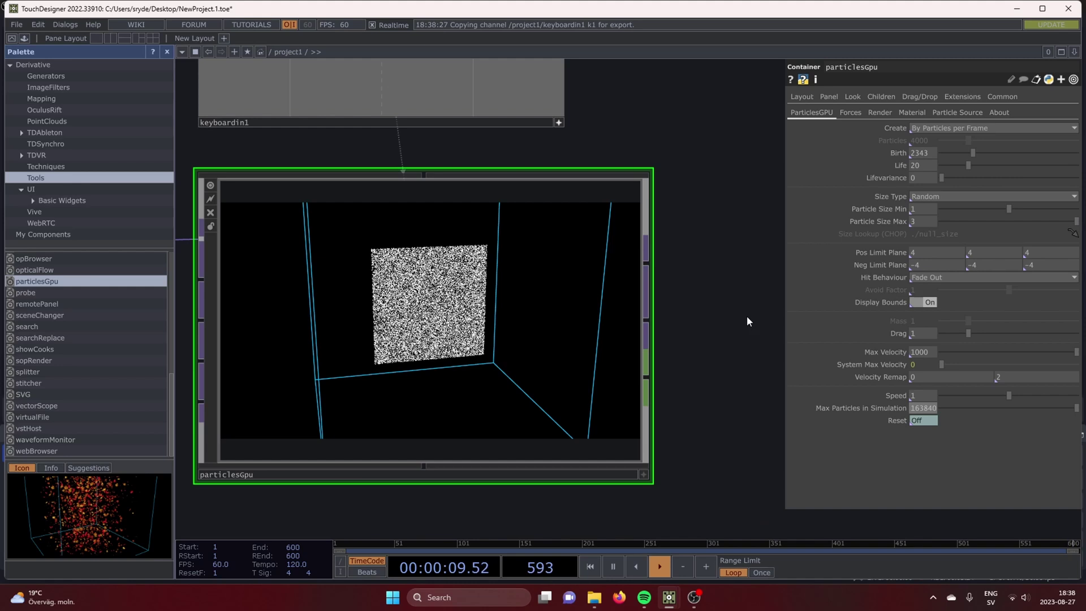
# - Turn the particle view to face front, and set Pos Limit Plane to 2 and Neg Limit Plane to -2 on all axes
pyautogui.click(642, 478)
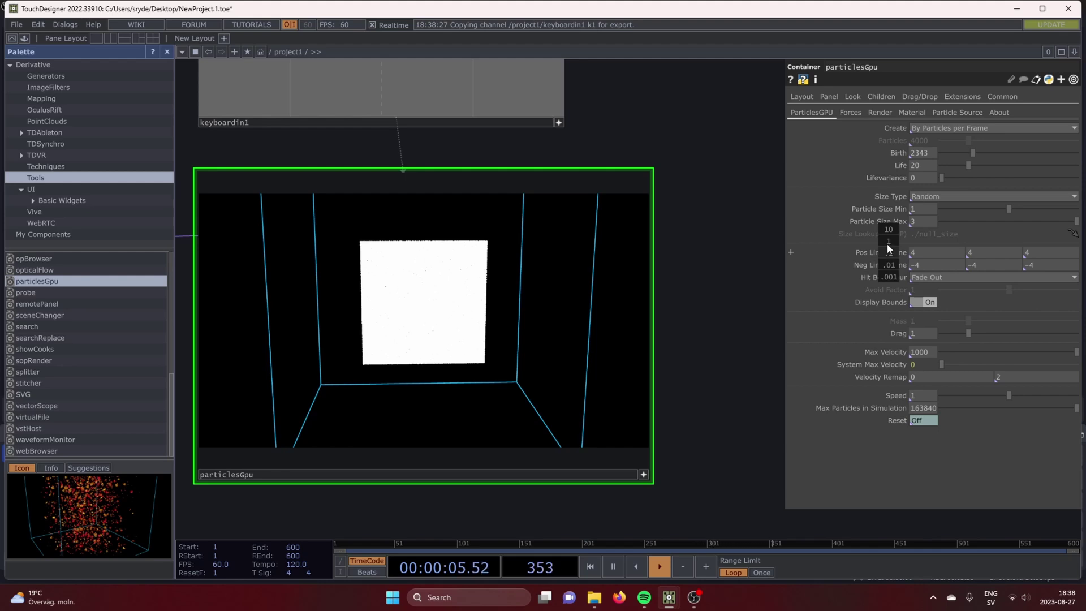
pyautogui.moveTo(887, 243); pyautogui.dragTo(921, 253, button='middle')
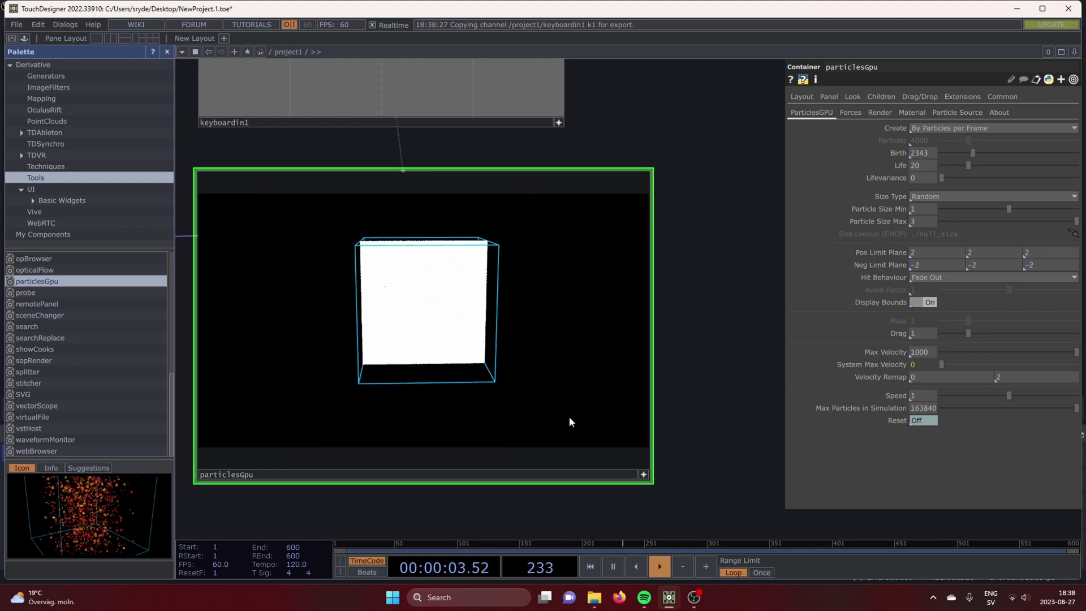
# - Move the camera in the particlesGpu viewer closer so the bounding box fills more of the frame
pyautogui.moveTo(766, 419); pyautogui.dragTo(833, 381)
pyautogui.click(710, 436)
pyautogui.moveTo(436, 285); pyautogui.dragTo(436, 274)
pyautogui.scroll(4, 436, 277)
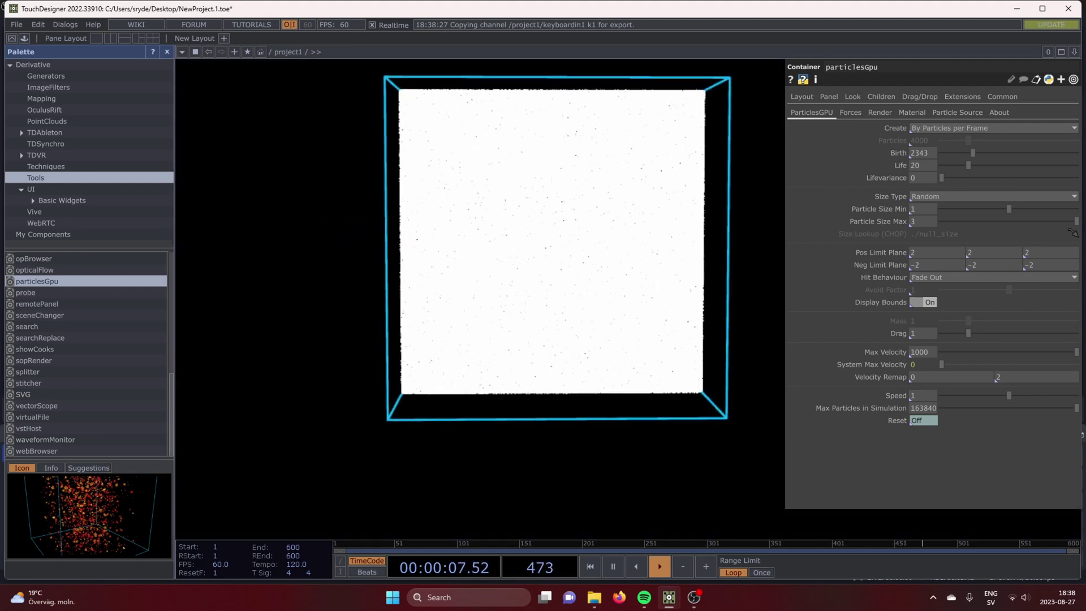
pyautogui.scroll(-5, 471, 286)
pyautogui.scroll(2, 506, 284)
pyautogui.scroll(4, 504, 280)
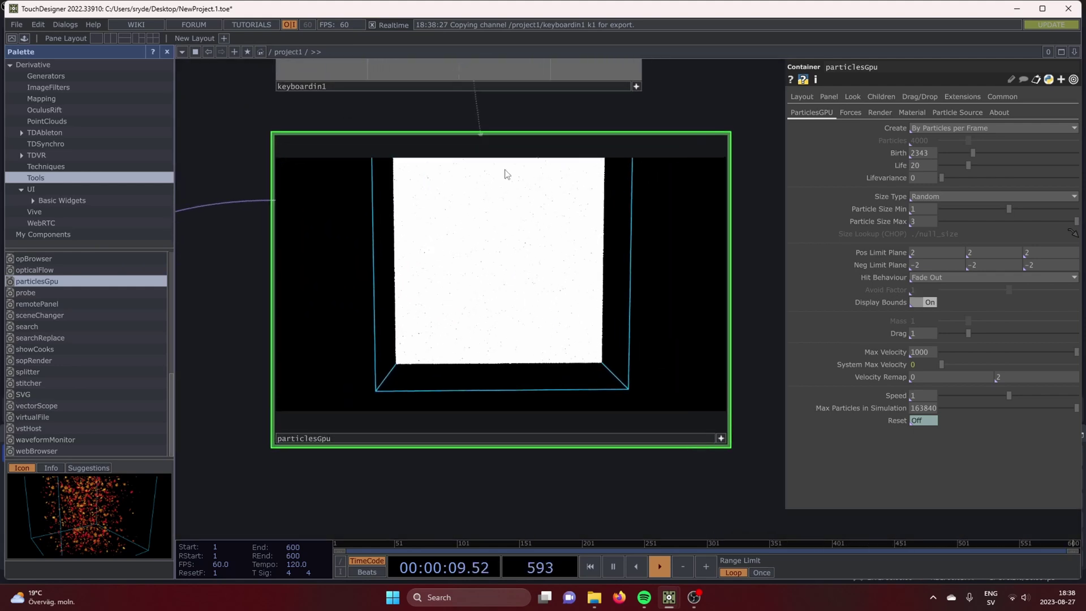
pyautogui.scroll(-5, 506, 455)
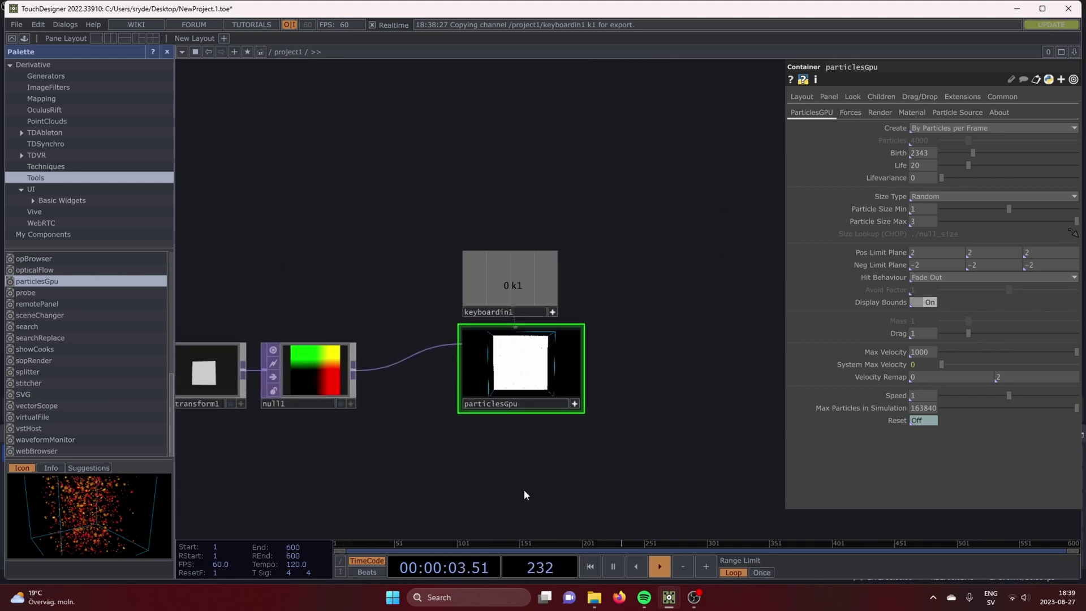
pyautogui.click(572, 407)
# - Add a Null TOP to the first output of particlesGpu
pyautogui.moveTo(573, 449); pyautogui.dragTo(489, 460)
pyautogui.click(493, 360)
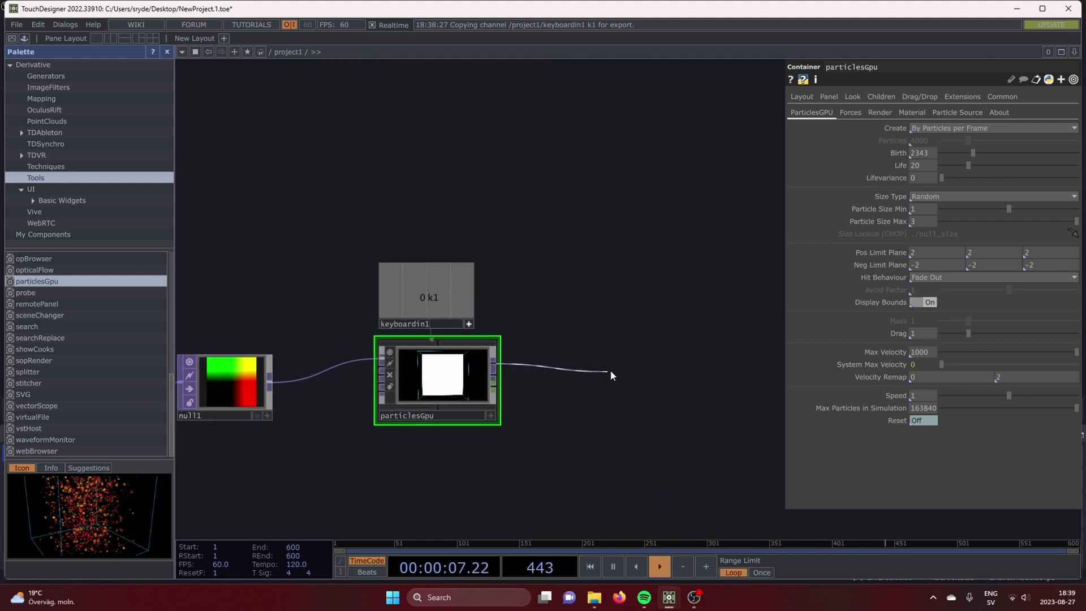
pyautogui.click(645, 368)
pyautogui.write('nulö')
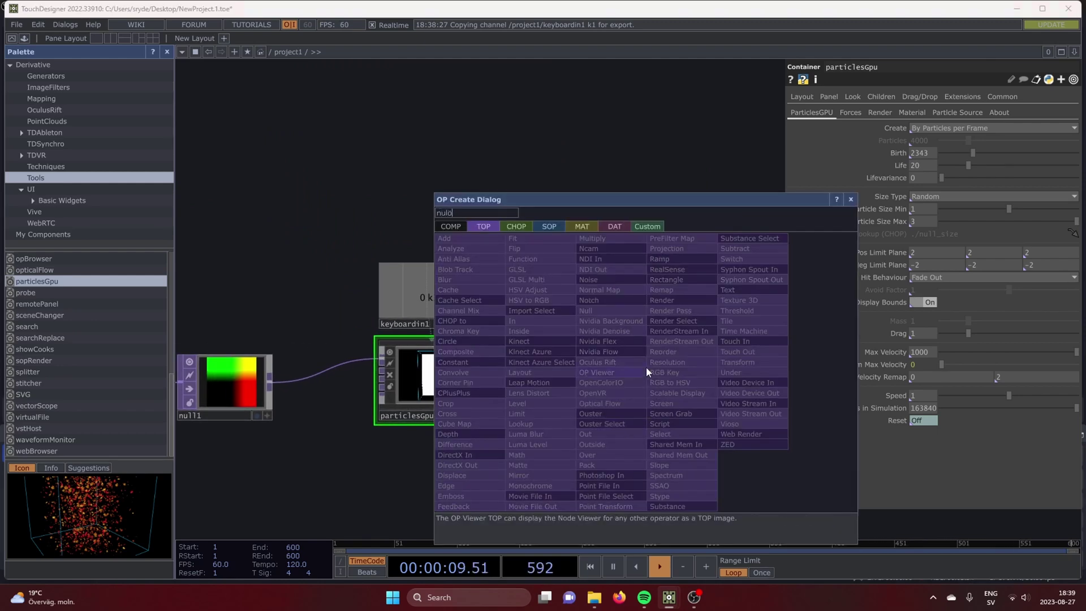
pyautogui.click(624, 312)
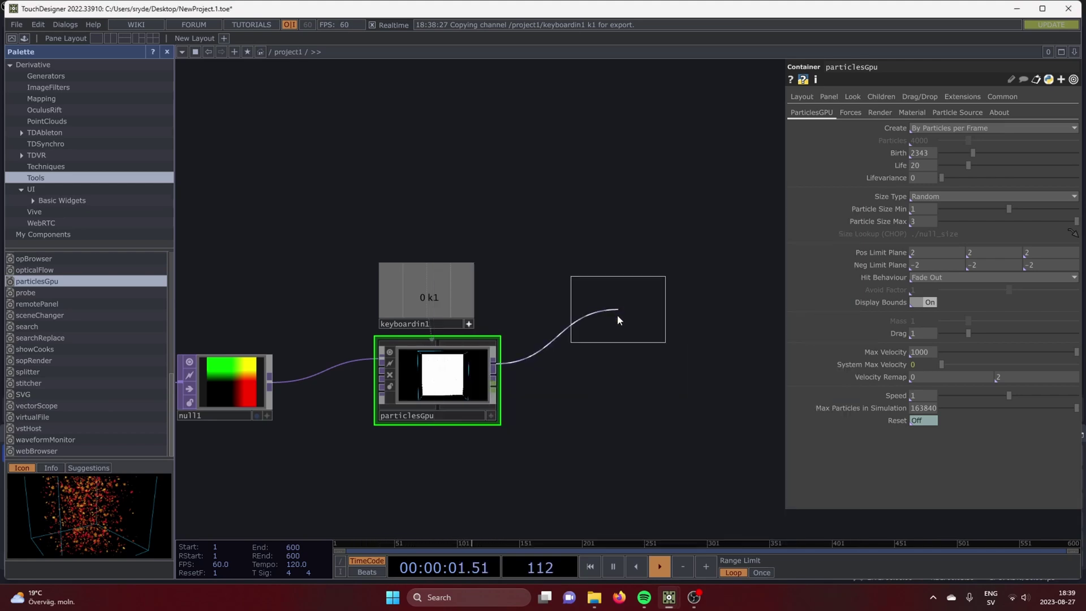
pyautogui.click(572, 367)
# - Add a Transform TOP after the new Null, leaving a wide gap between them
pyautogui.moveTo(584, 457); pyautogui.dragTo(388, 516)
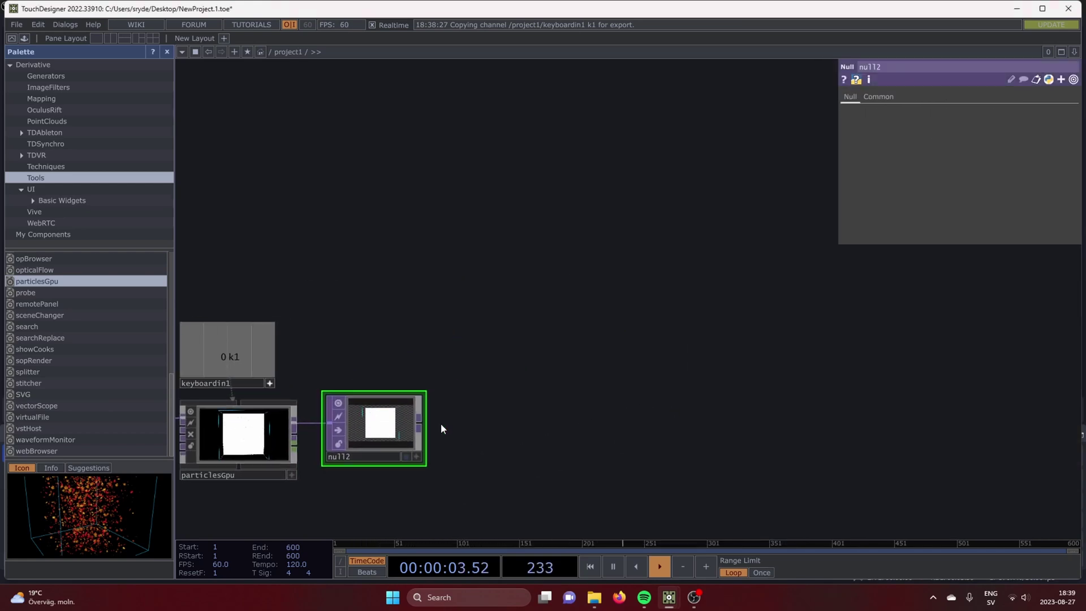
pyautogui.click(419, 423)
pyautogui.click(741, 422)
pyautogui.write('tra')
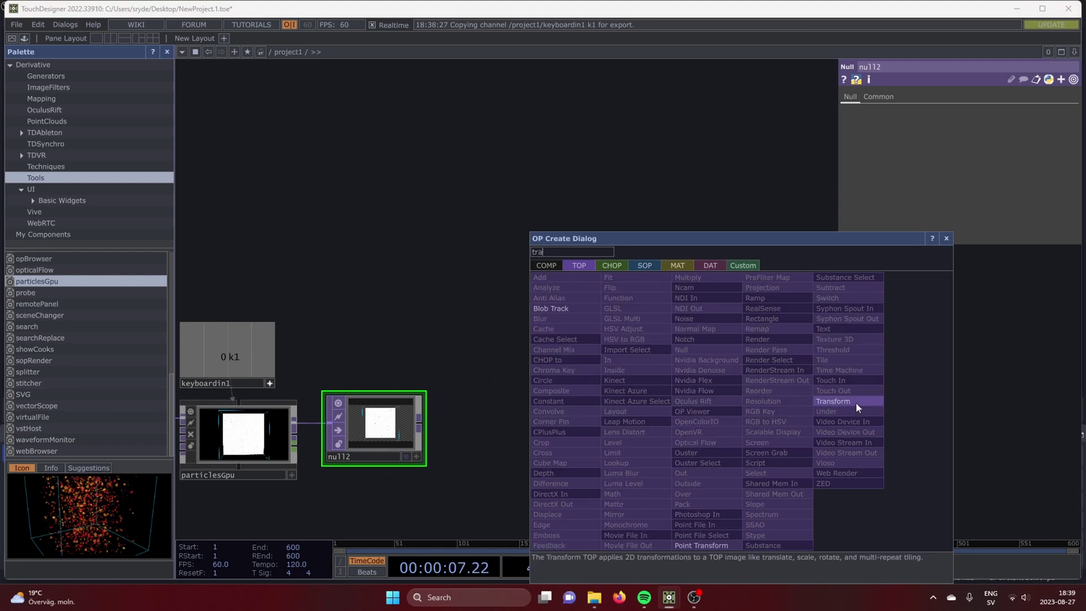
pyautogui.click(856, 402)
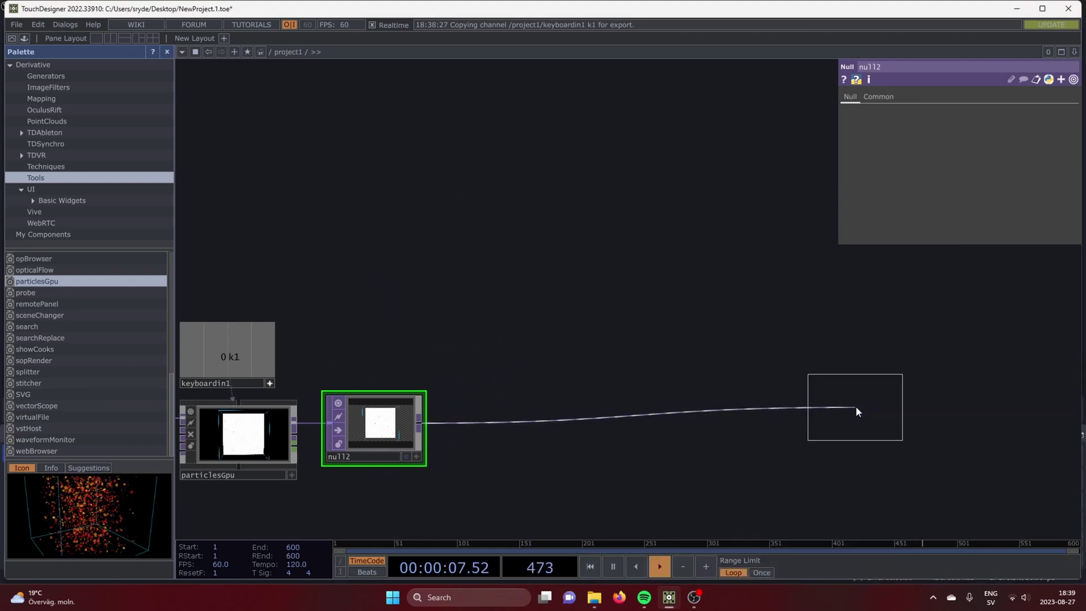
pyautogui.click(857, 421)
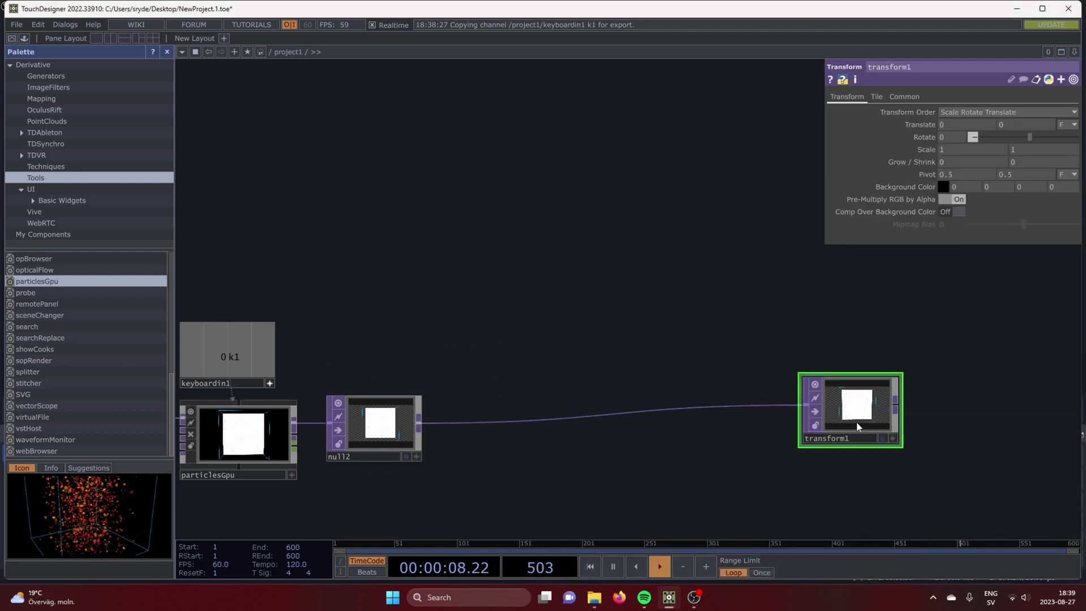
# - Set the Transform's background alpha to 1, enable Comp Over Background Color, and show its output as the network background
pyautogui.click(1065, 187)
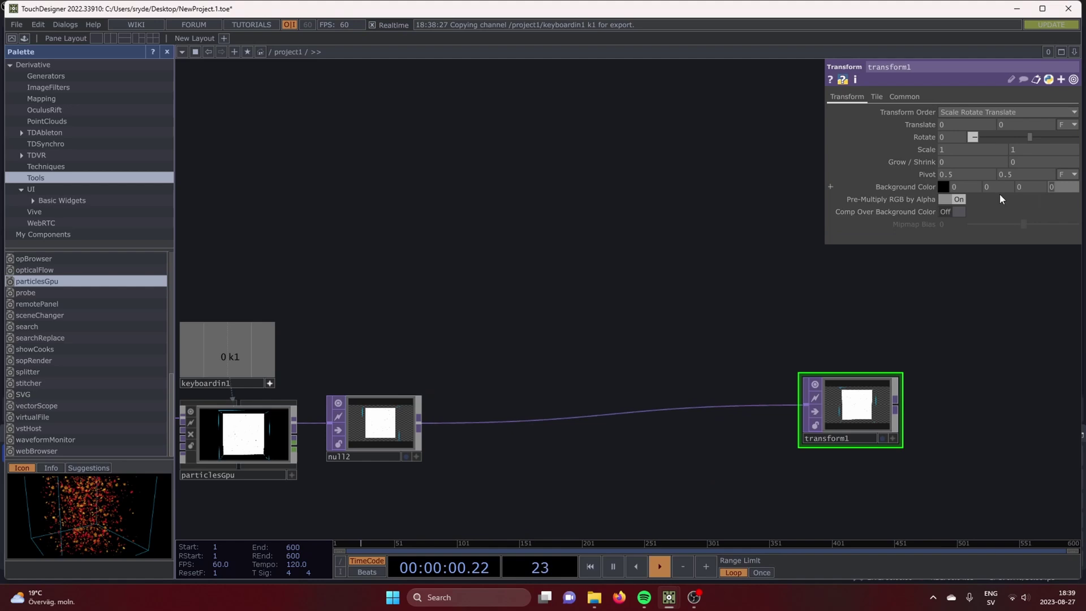
pyautogui.click(951, 212)
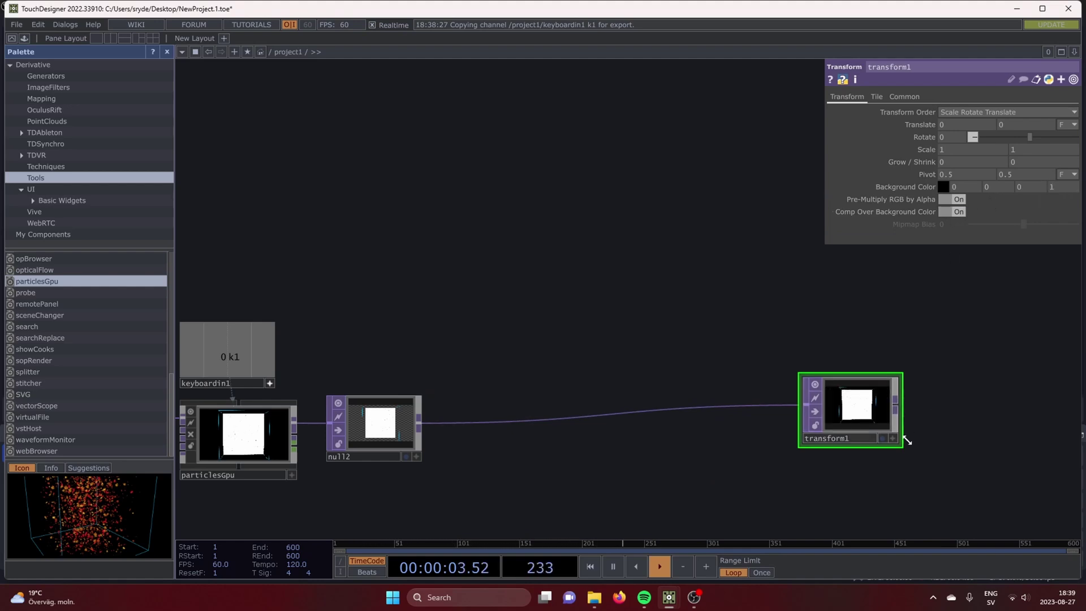
pyautogui.click(883, 439)
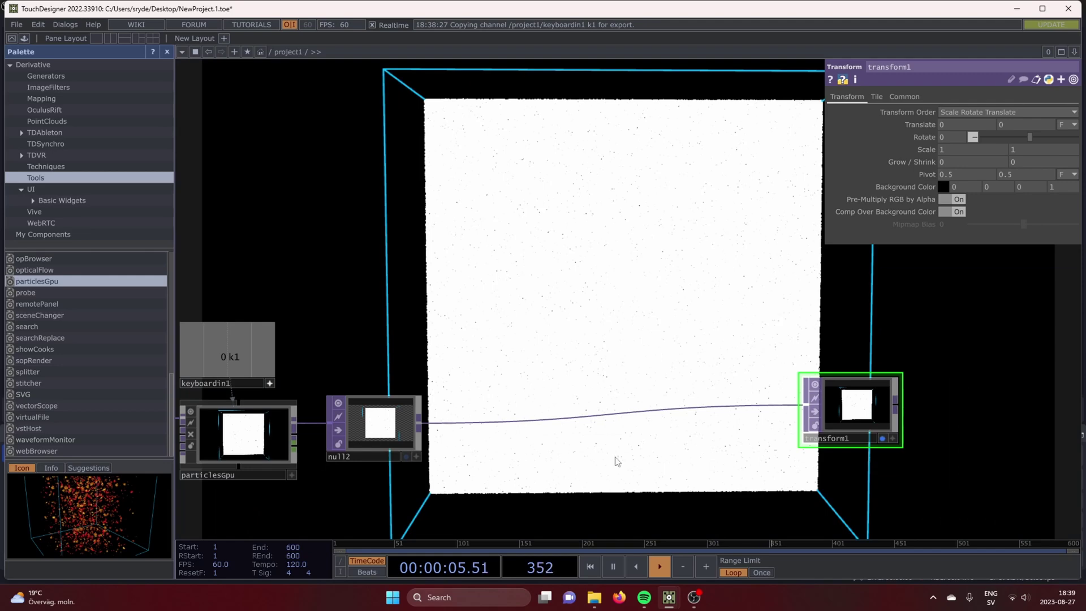
# - Set the particlesGpu Particle Size Max to 0.3 and Particle Size Min to 0.1
pyautogui.moveTo(674, 493); pyautogui.dragTo(934, 478)
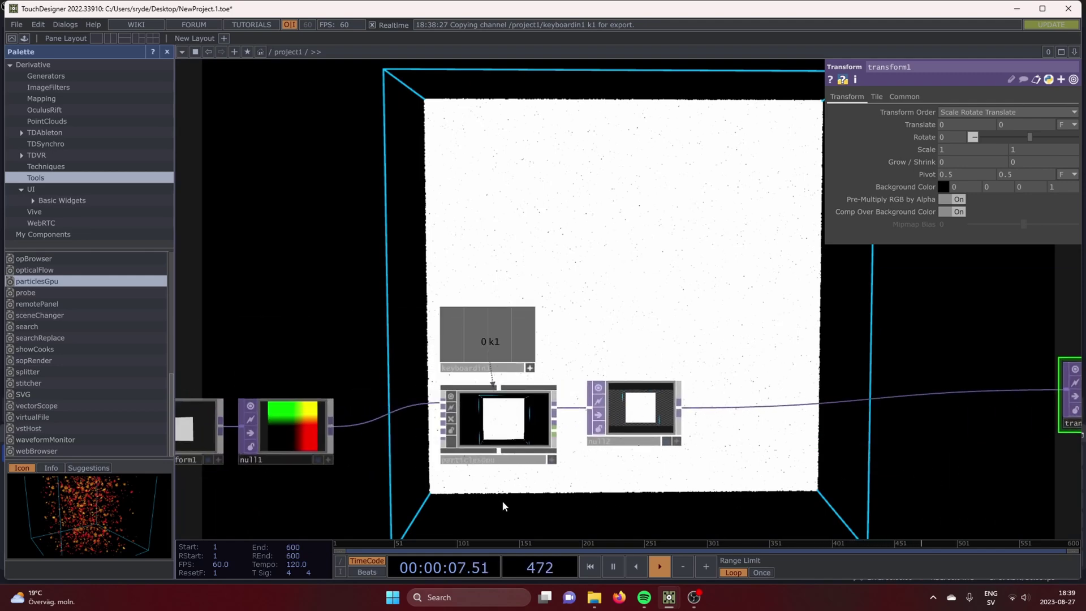
pyautogui.scroll(3, 503, 501)
pyautogui.scroll(1, 504, 495)
pyautogui.click(517, 342)
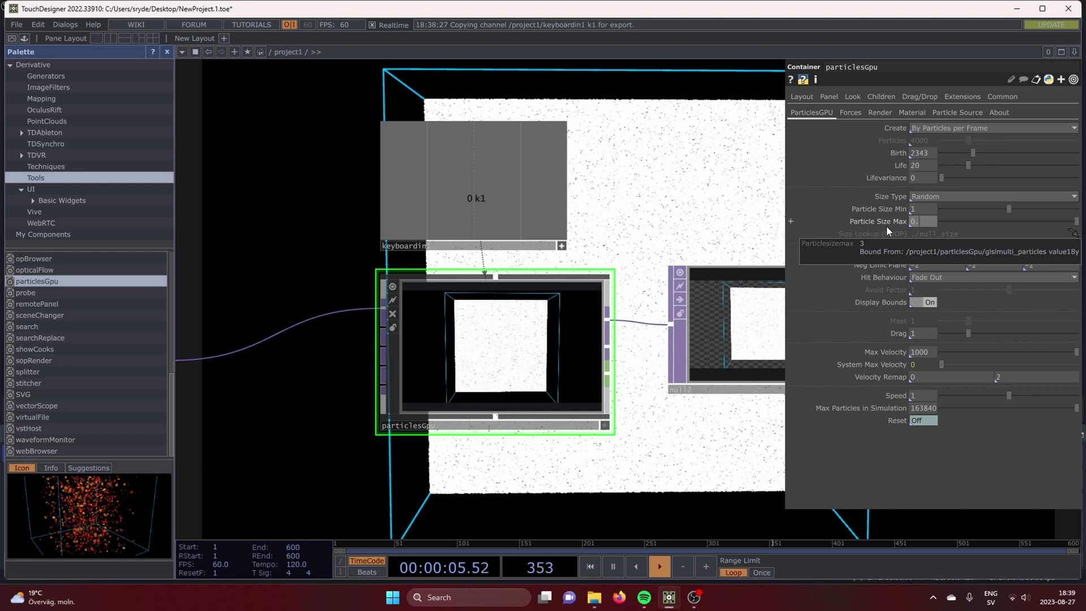
pyautogui.write('3')
pyautogui.moveTo(917, 208); pyautogui.dragTo(841, 211)
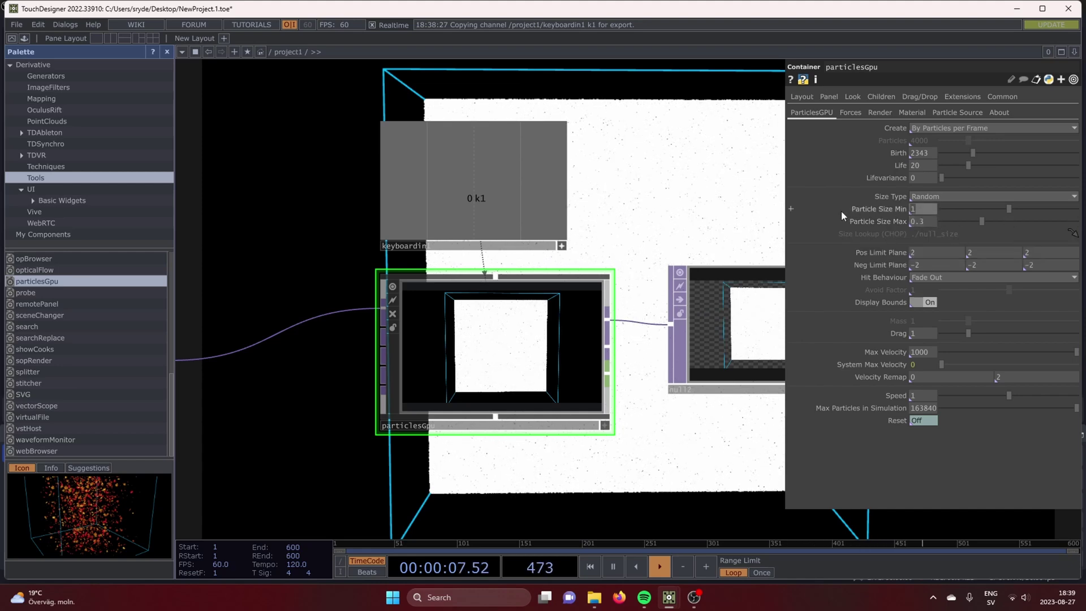
pyautogui.write('0.1')
pyautogui.press('Return')
# - Add a Camera COMP below particlesGpu
pyautogui.scroll(-3, 572, 477)
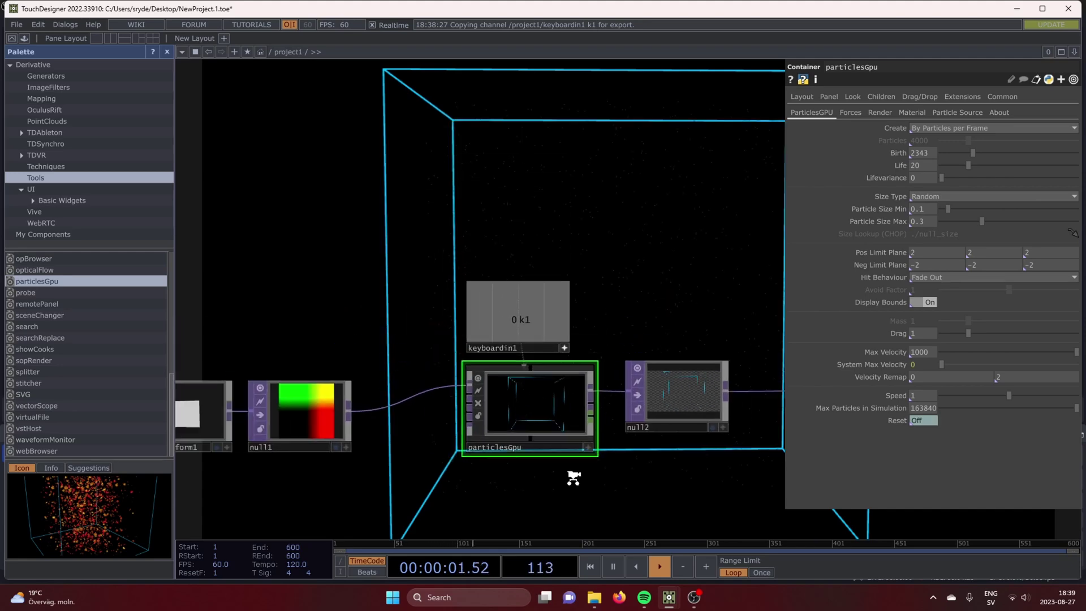
pyautogui.scroll(4, 526, 477)
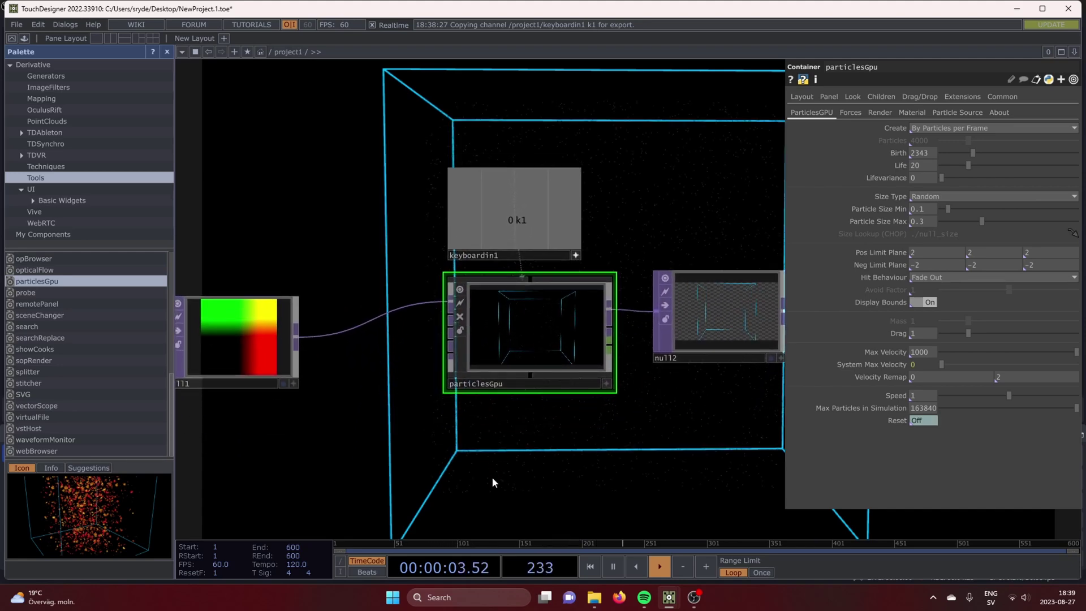
pyautogui.press('Tab')
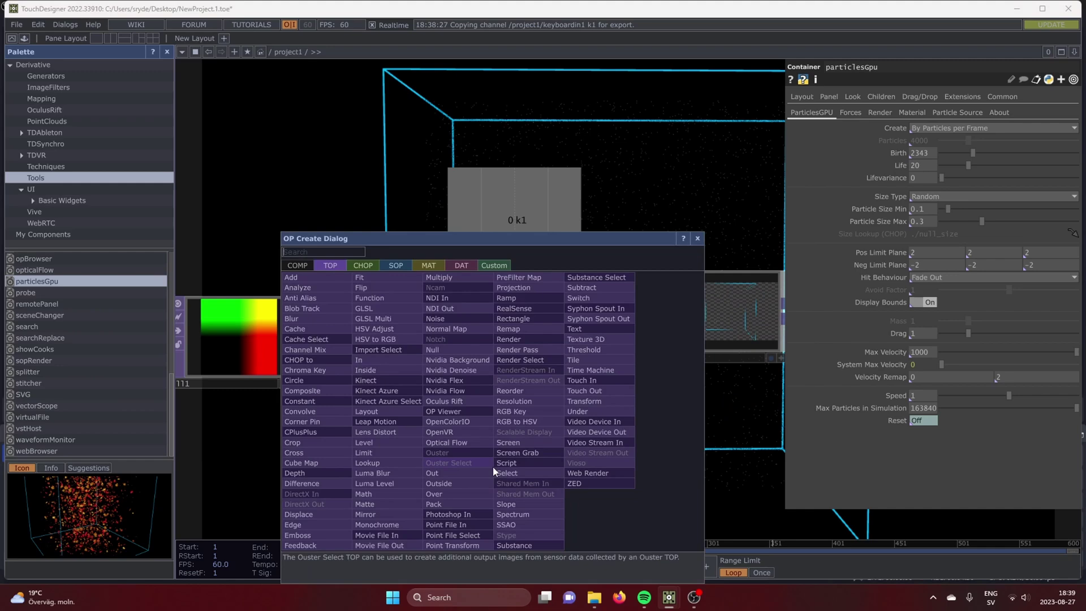
pyautogui.write('ca')
pyautogui.click(296, 265)
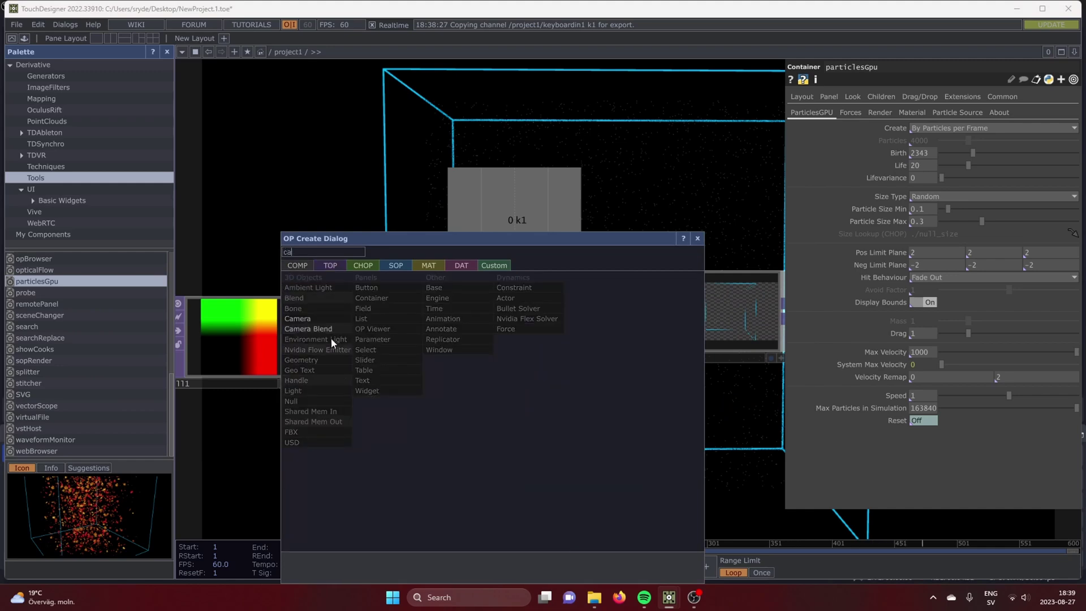
pyautogui.click(329, 317)
pyautogui.click(579, 475)
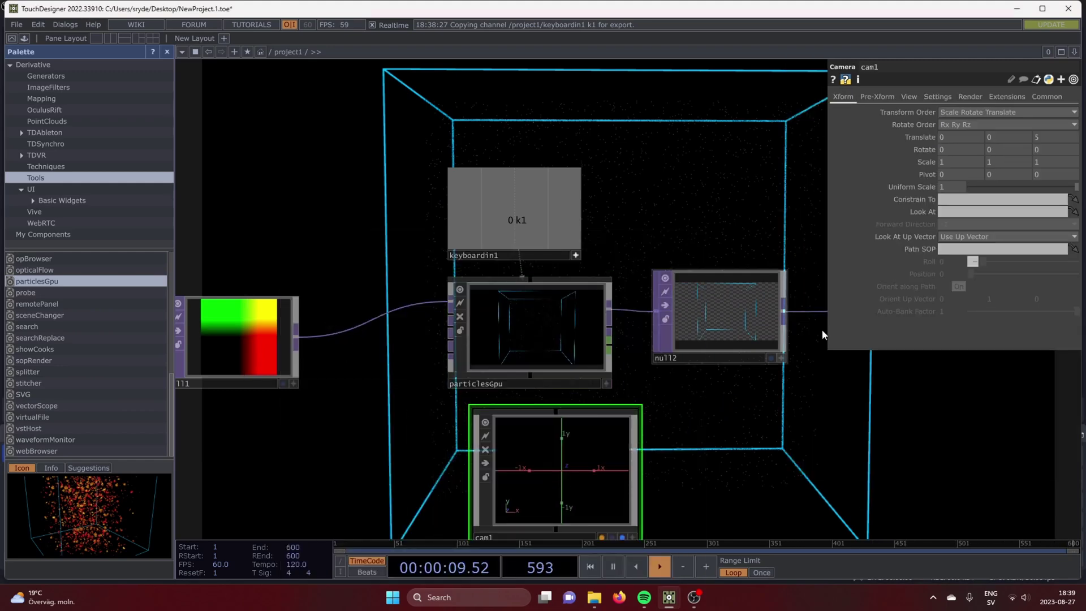
# - Assign cam1 as the render Camera of particlesGpu
pyautogui.click(577, 333)
pyautogui.click(879, 112)
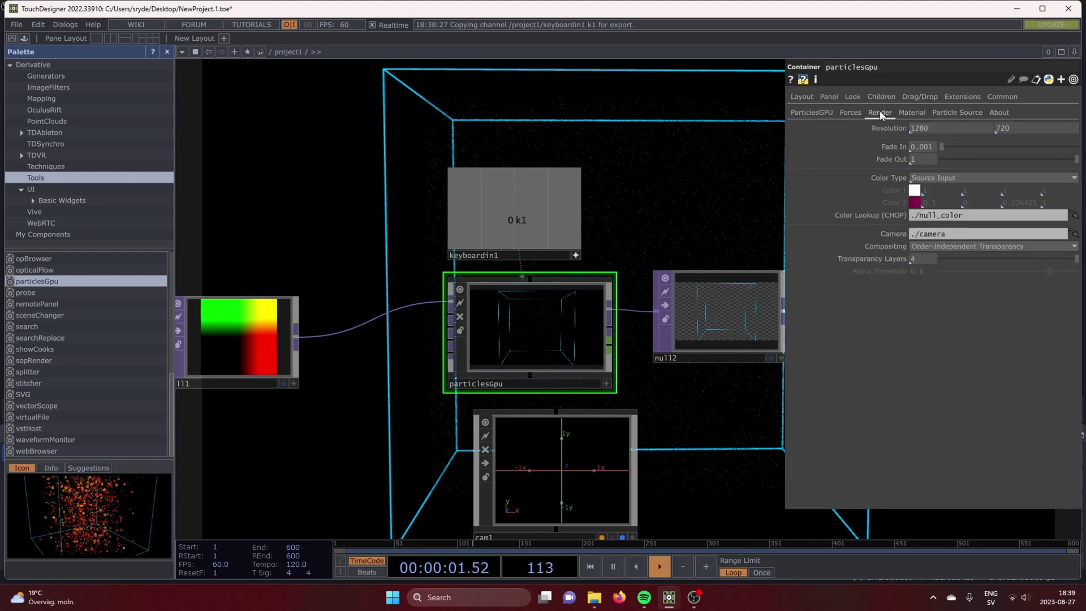
pyautogui.moveTo(538, 485); pyautogui.dragTo(959, 235)
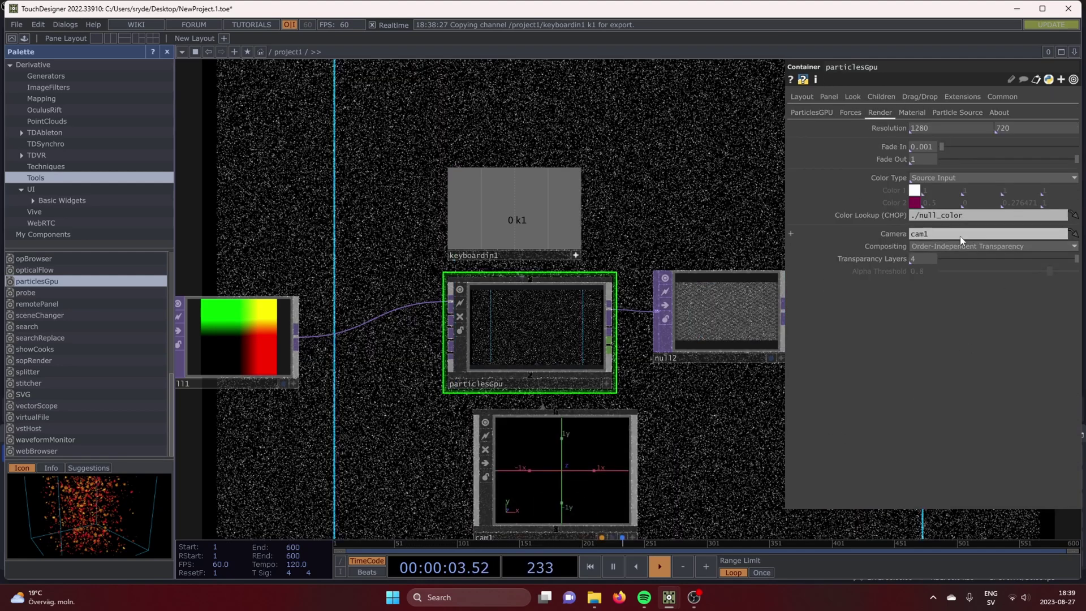
# - Switch cam1's projection to Orthographic with an Ortho Width of 4
pyautogui.click(497, 472)
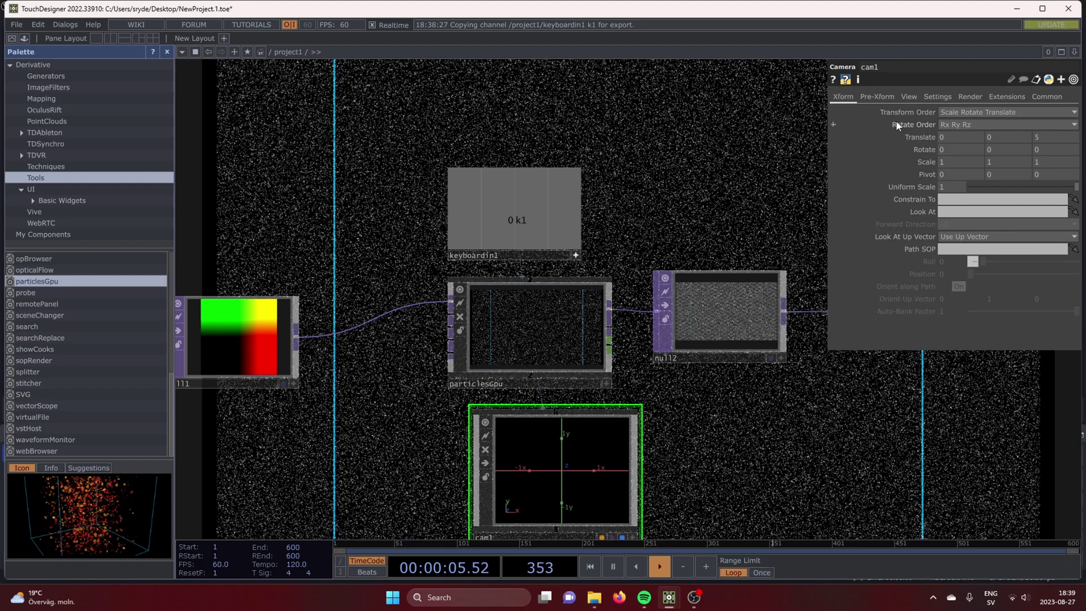
pyautogui.click(909, 97)
pyautogui.click(979, 113)
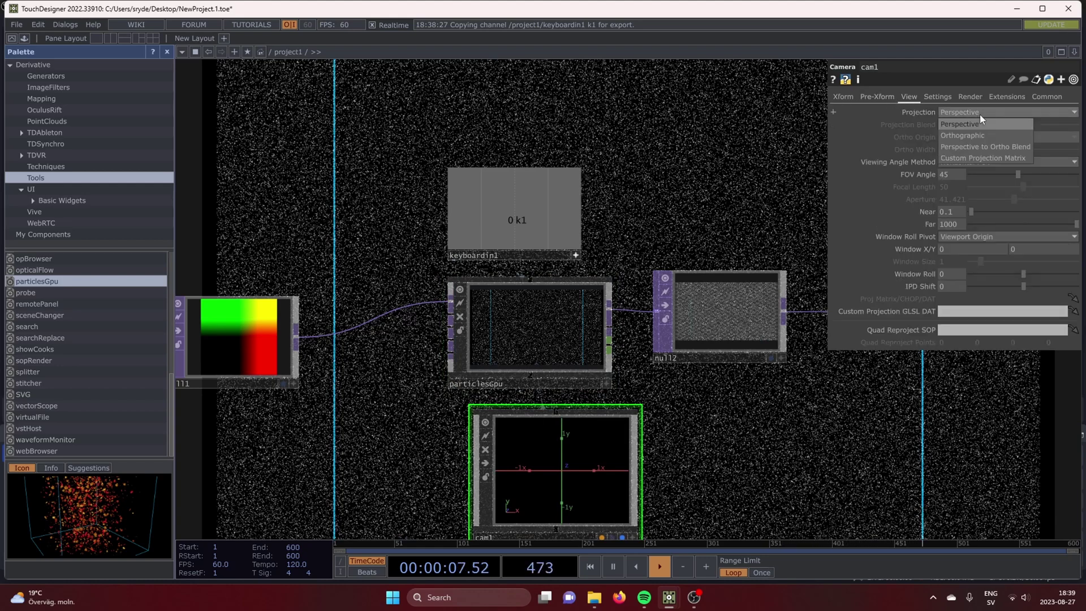
pyautogui.click(975, 136)
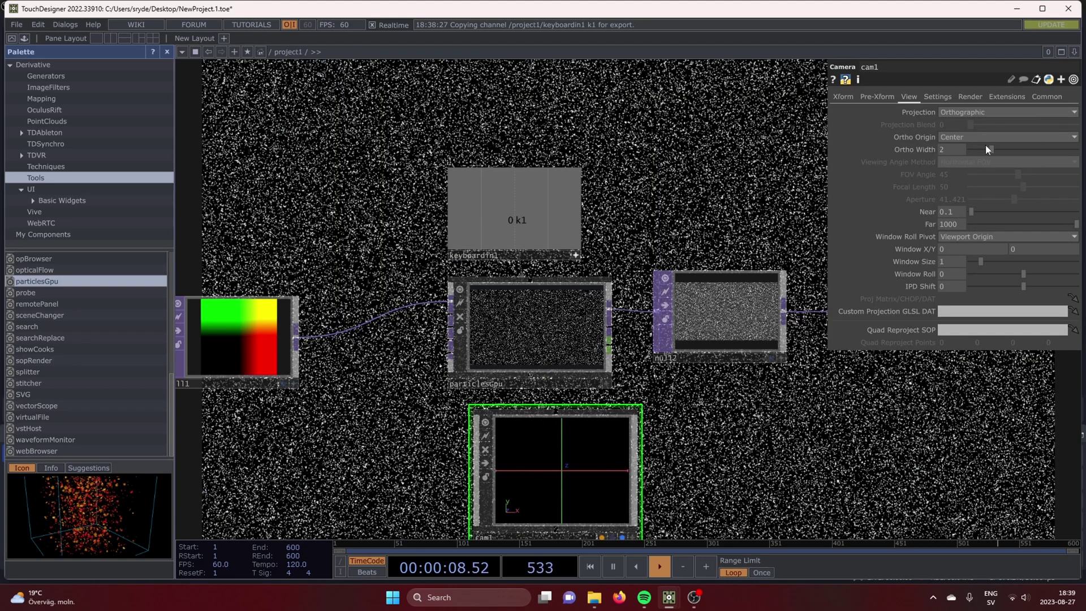
pyautogui.click(939, 149)
pyautogui.write('4')
pyautogui.press('Return')
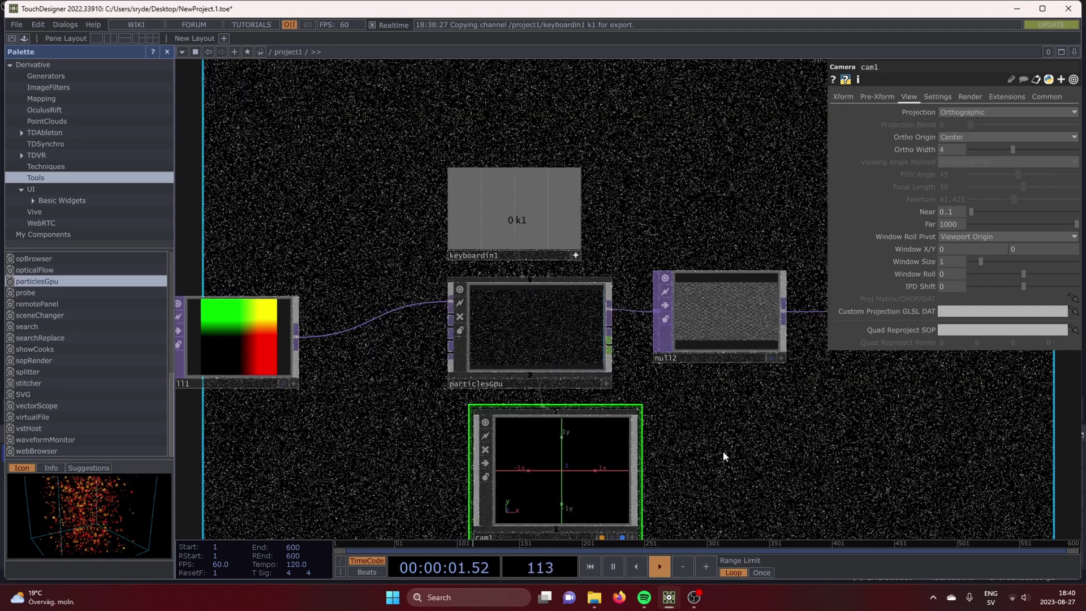
# - Make the particlesGpu render resolution square by setting its height to 1280
pyautogui.scroll(-5, 722, 451)
pyautogui.moveTo(722, 452); pyautogui.dragTo(644, 341)
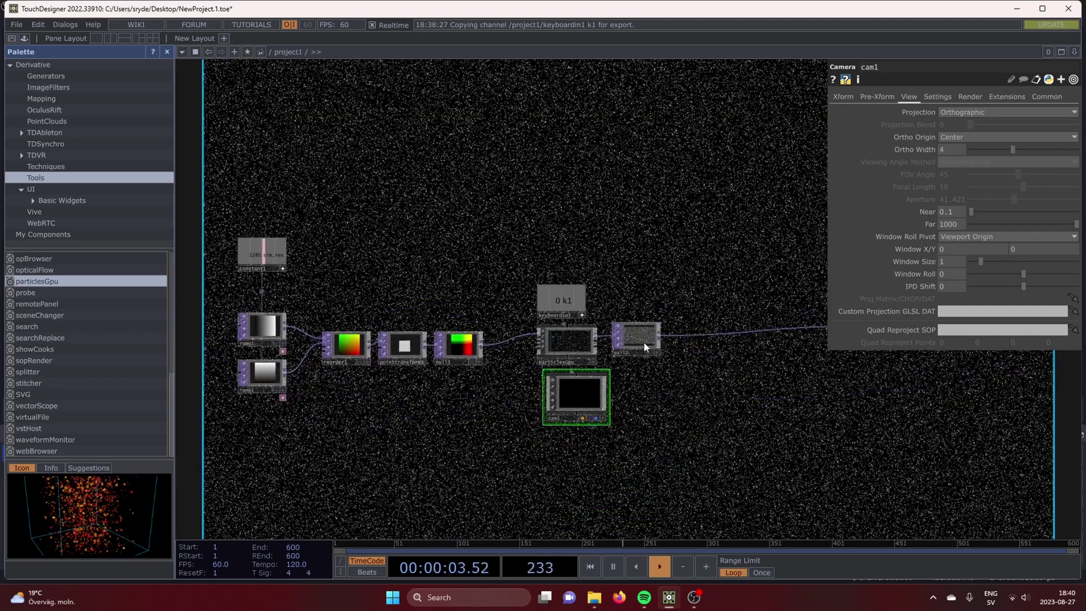
pyautogui.click(579, 349)
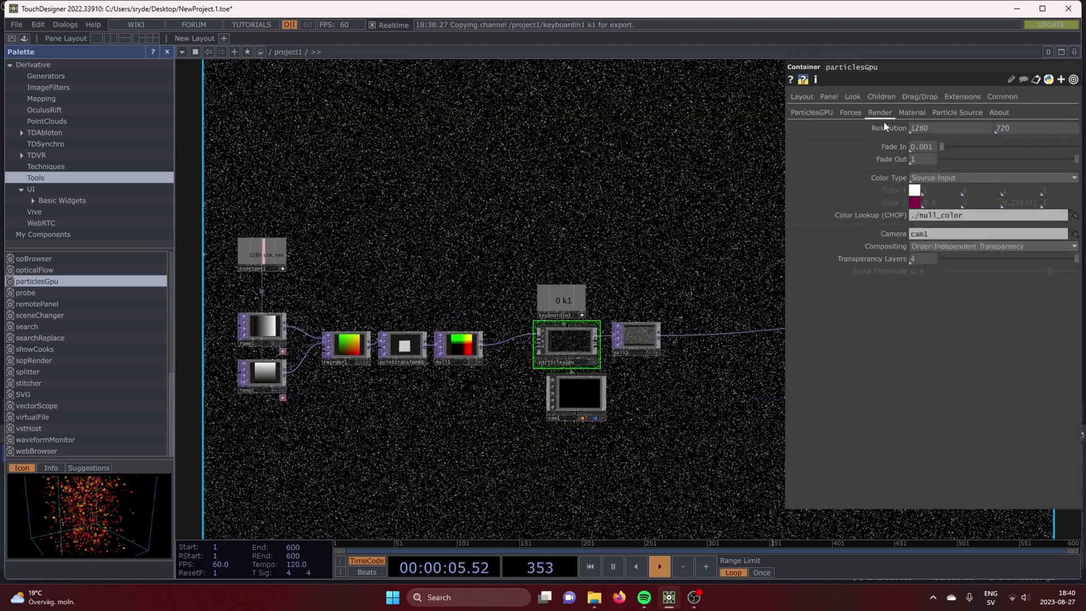
pyautogui.click(925, 127)
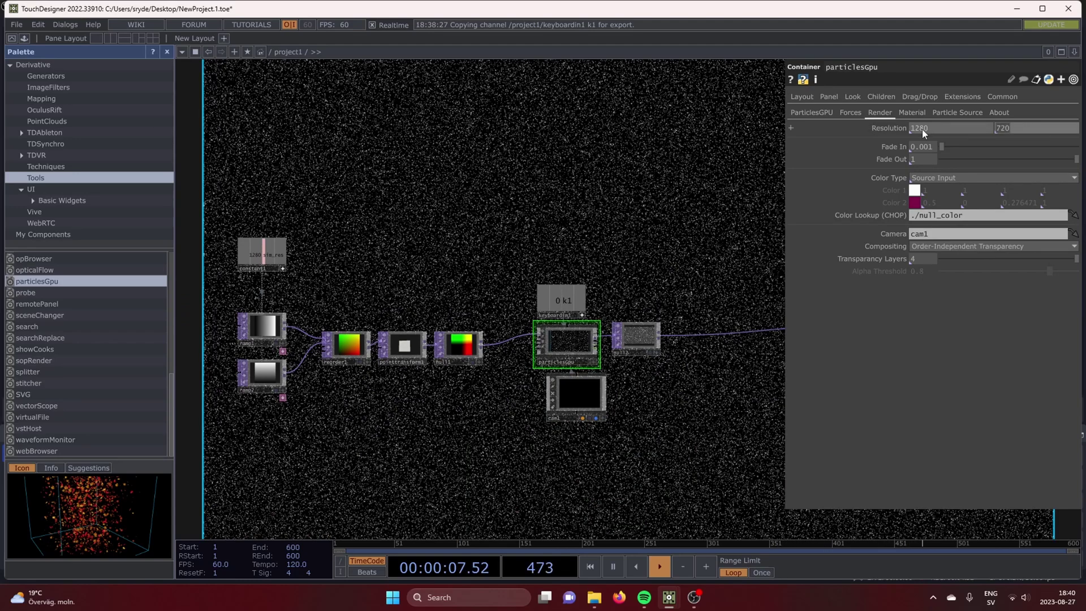
pyautogui.press('Tab')
pyautogui.write('128')
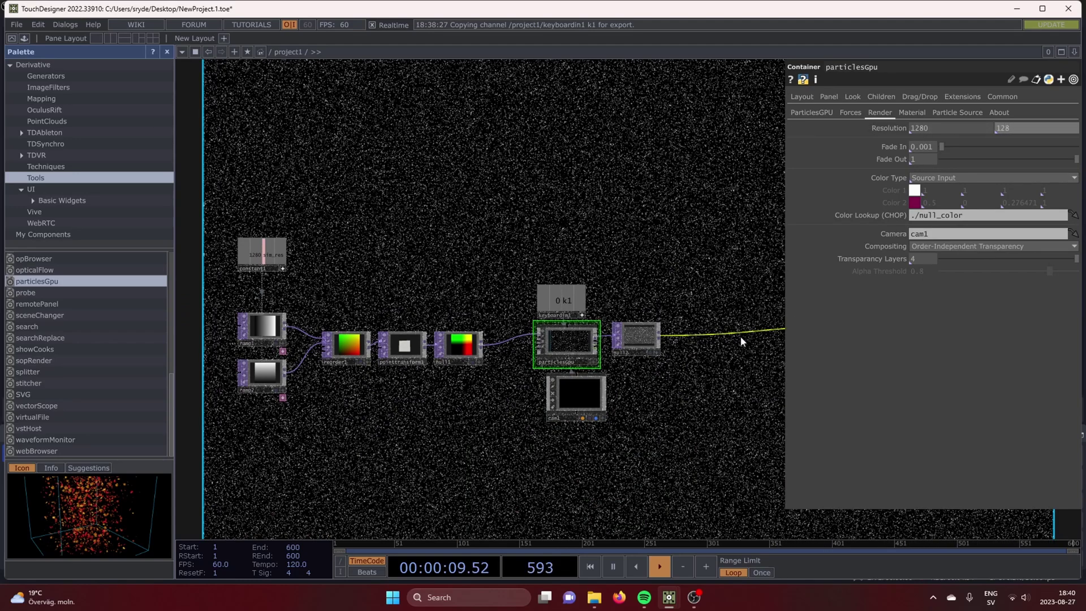
pyautogui.press('Return')
pyautogui.moveTo(714, 415); pyautogui.dragTo(562, 423)
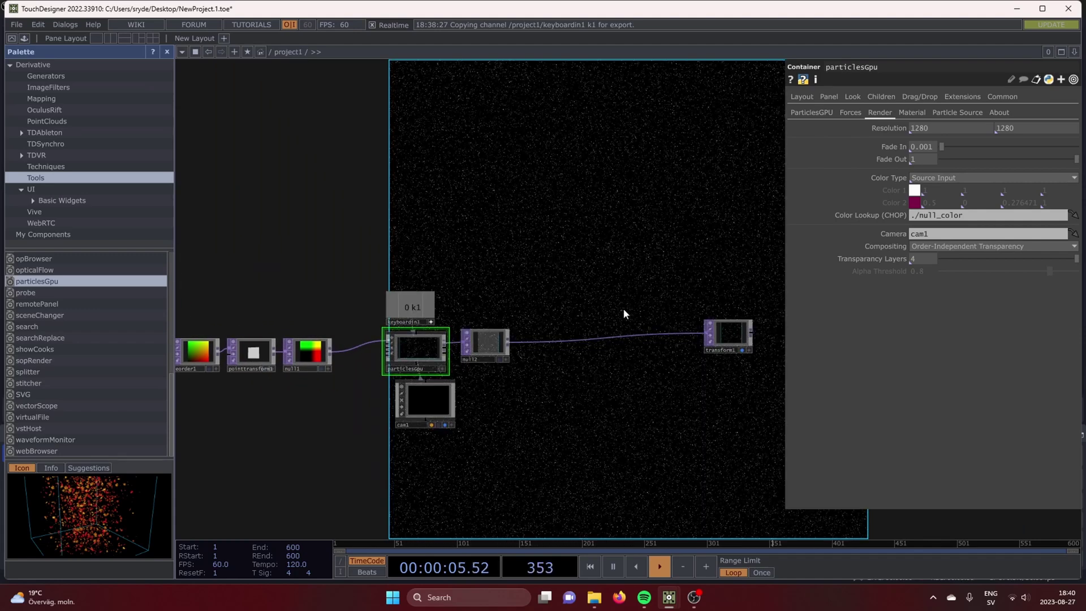
# - Turn off Display Bounds on particlesGpu
pyautogui.click(805, 112)
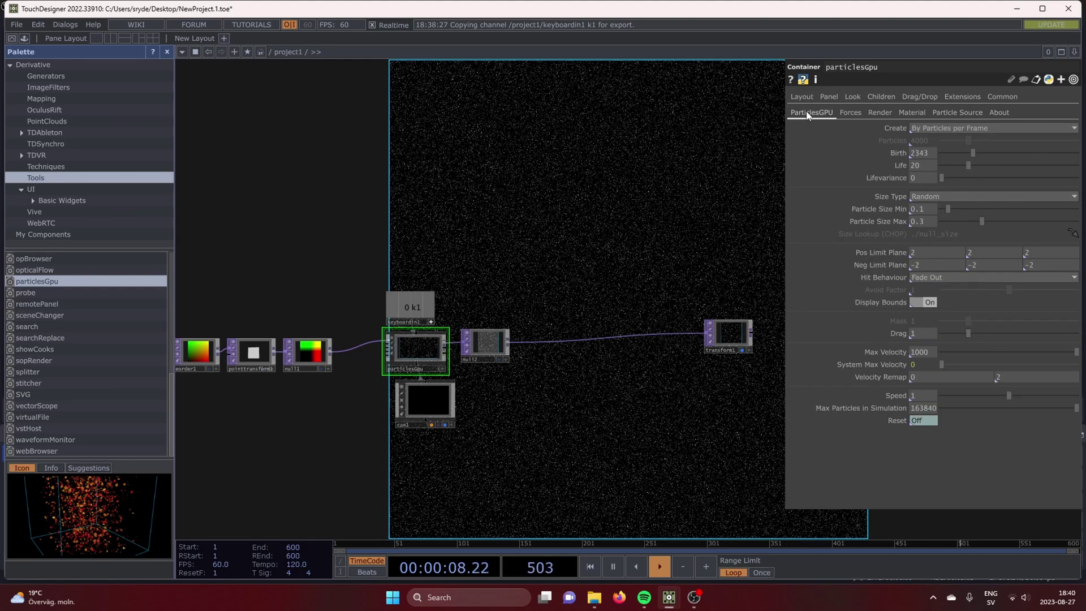
pyautogui.click(929, 303)
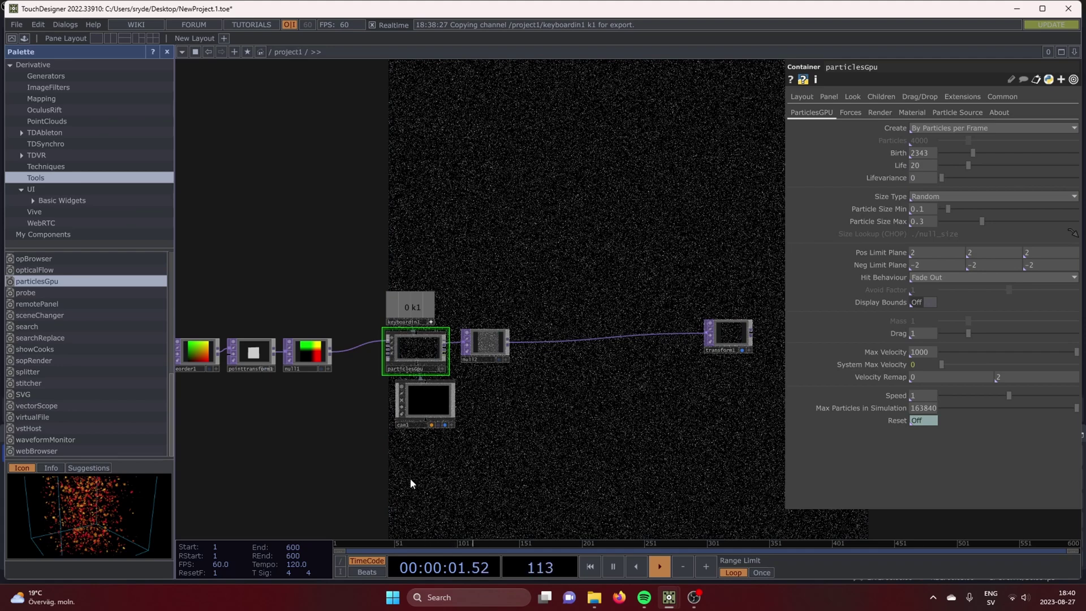
pyautogui.press('p')
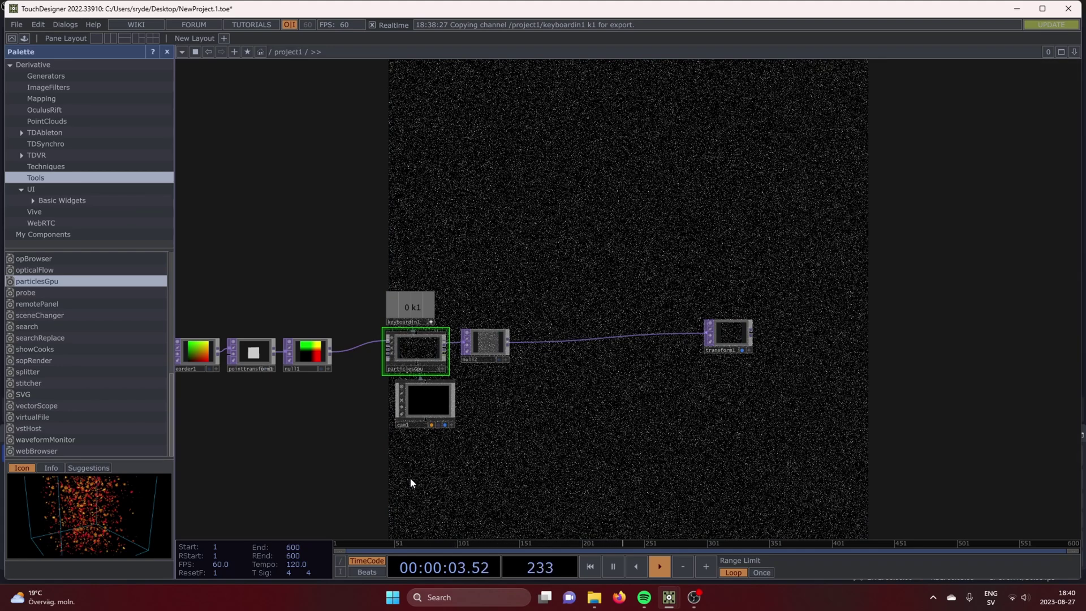
# - Set cam1's Ortho Width to 4.1
pyautogui.click(427, 401)
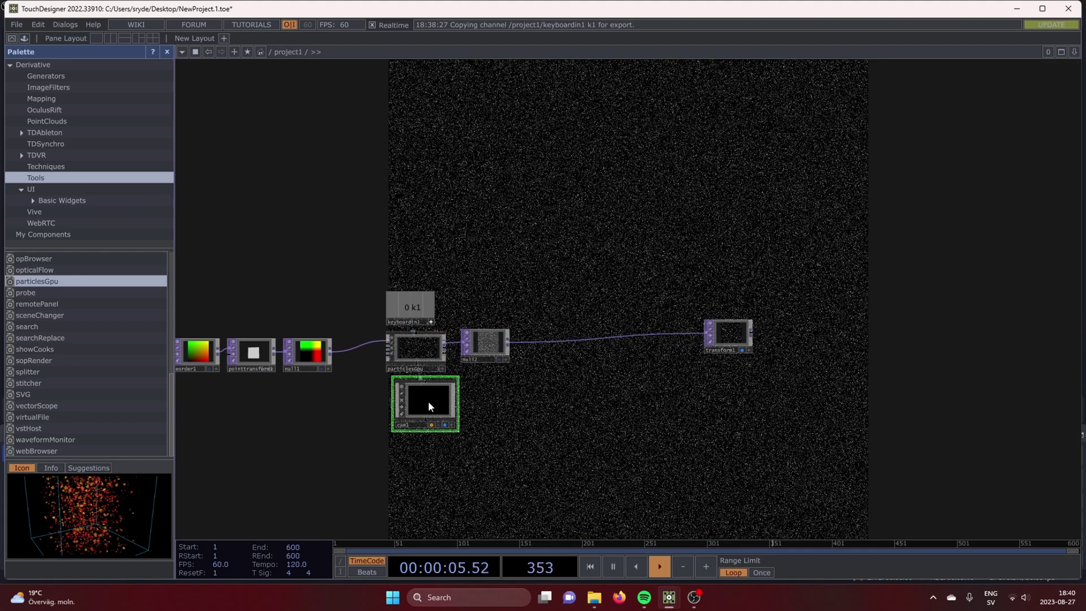
pyautogui.press('p')
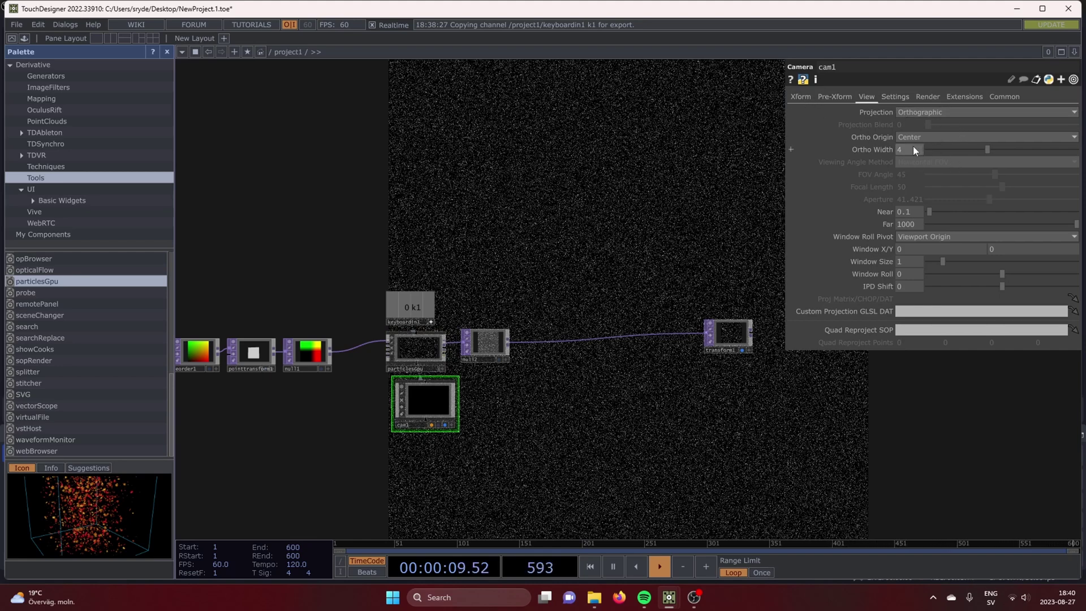
pyautogui.write('.1')
pyautogui.click(666, 421)
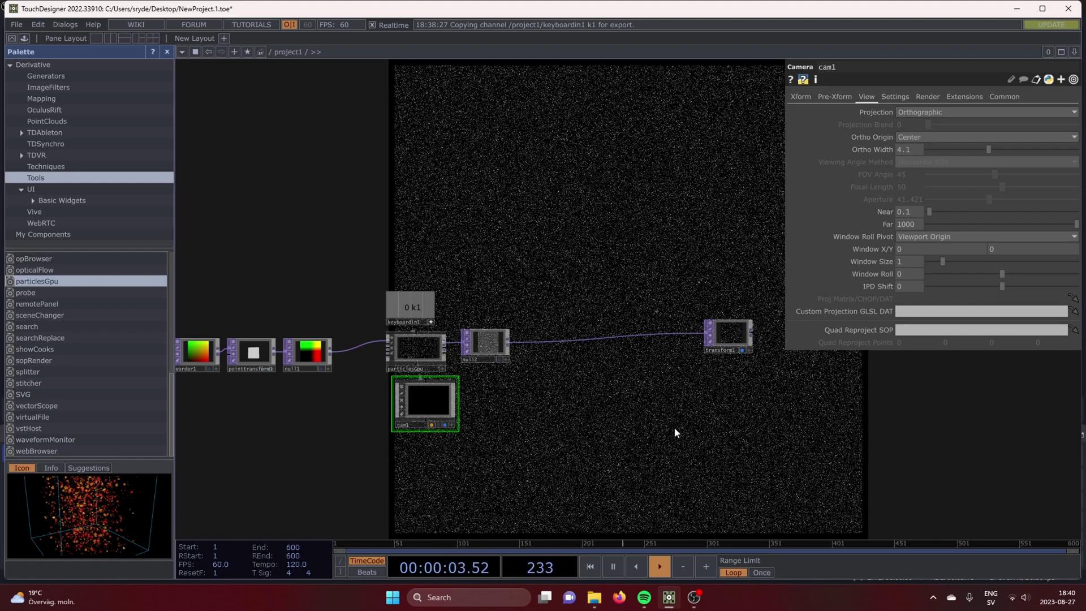
pyautogui.press('p')
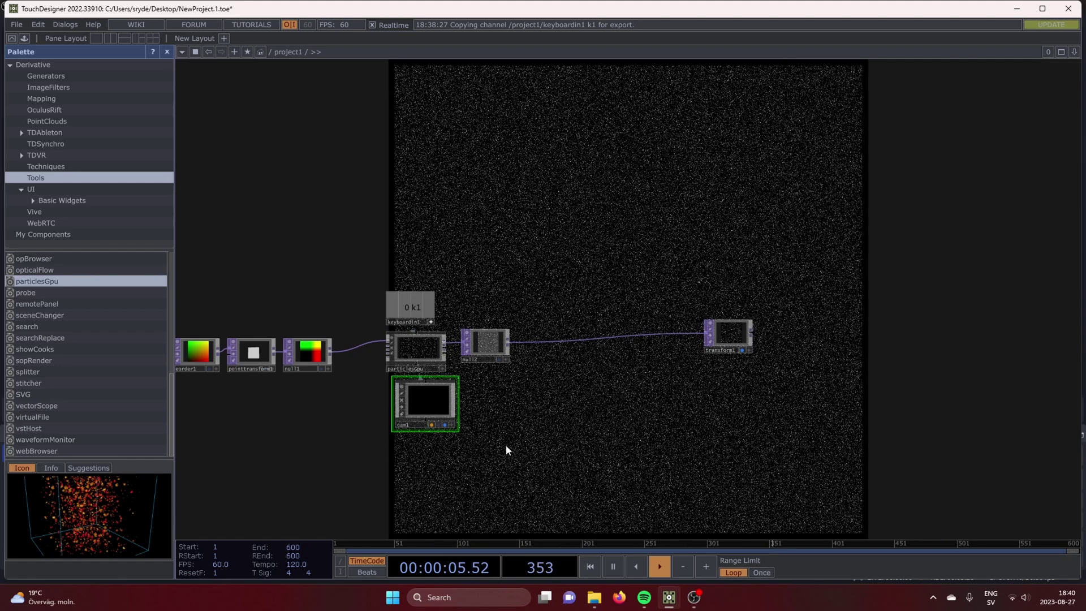
# - Raise the particlesGpu Birth rate to 3724 and its Lifevariance to 15.82
pyautogui.moveTo(570, 452); pyautogui.dragTo(646, 467)
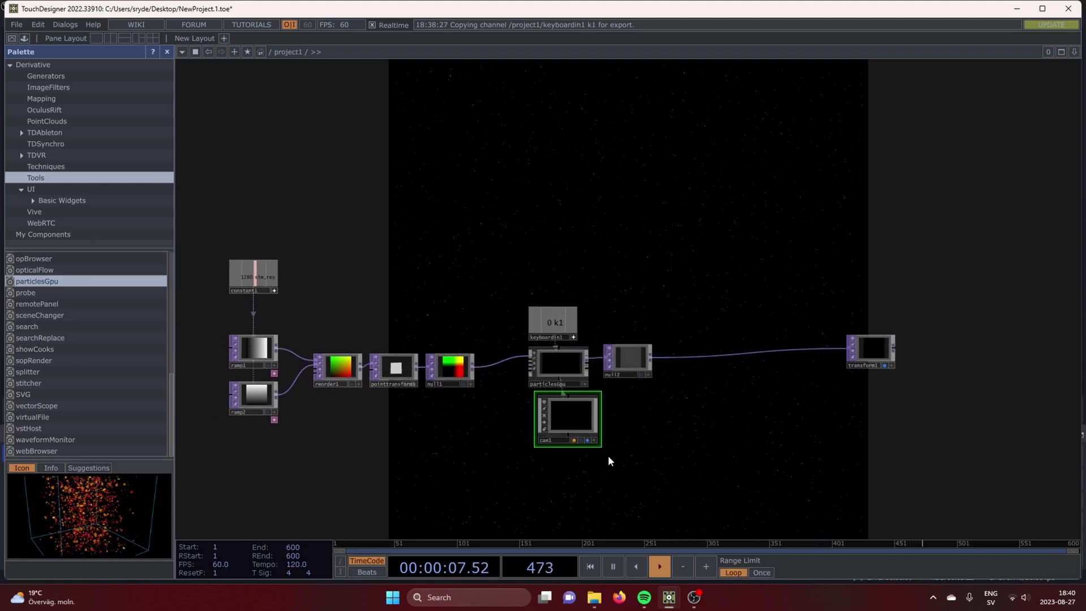
pyautogui.click(557, 368)
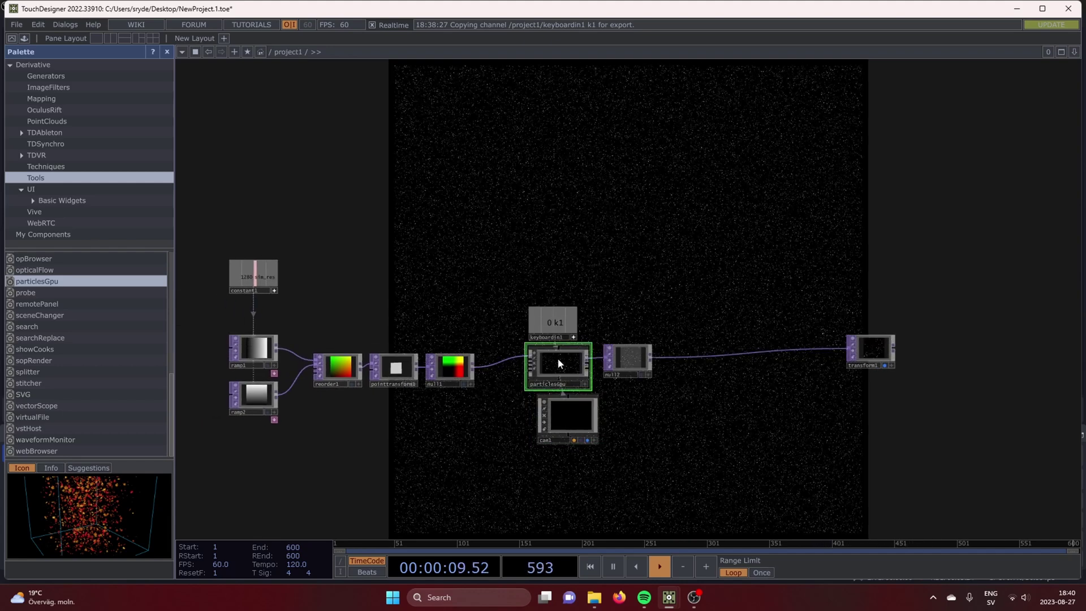
pyautogui.press('p')
pyautogui.click(993, 154)
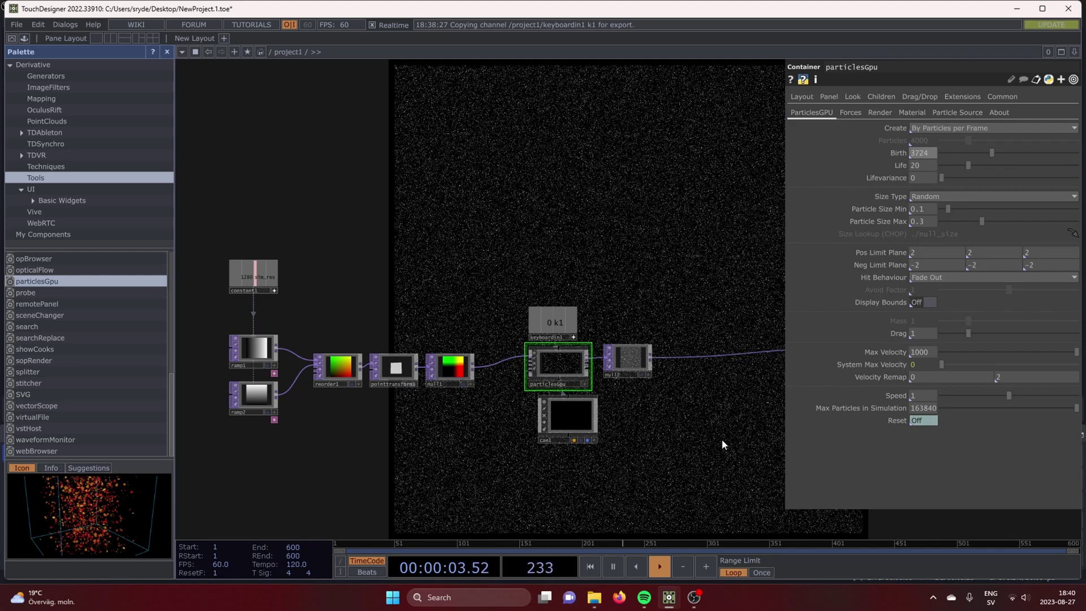
pyautogui.click(961, 181)
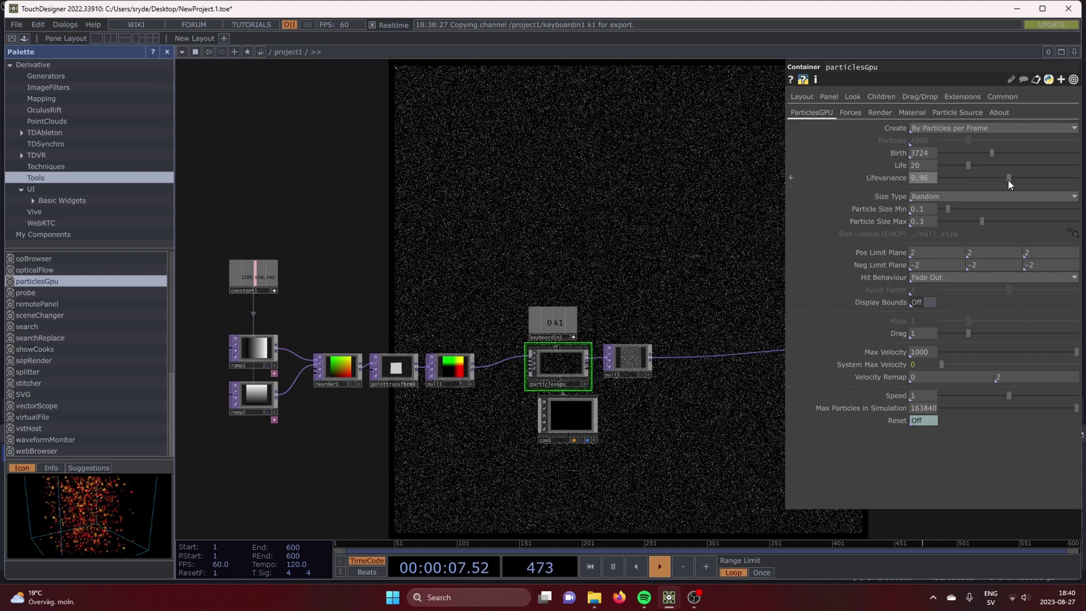
pyautogui.moveTo(1041, 181); pyautogui.dragTo(1047, 179)
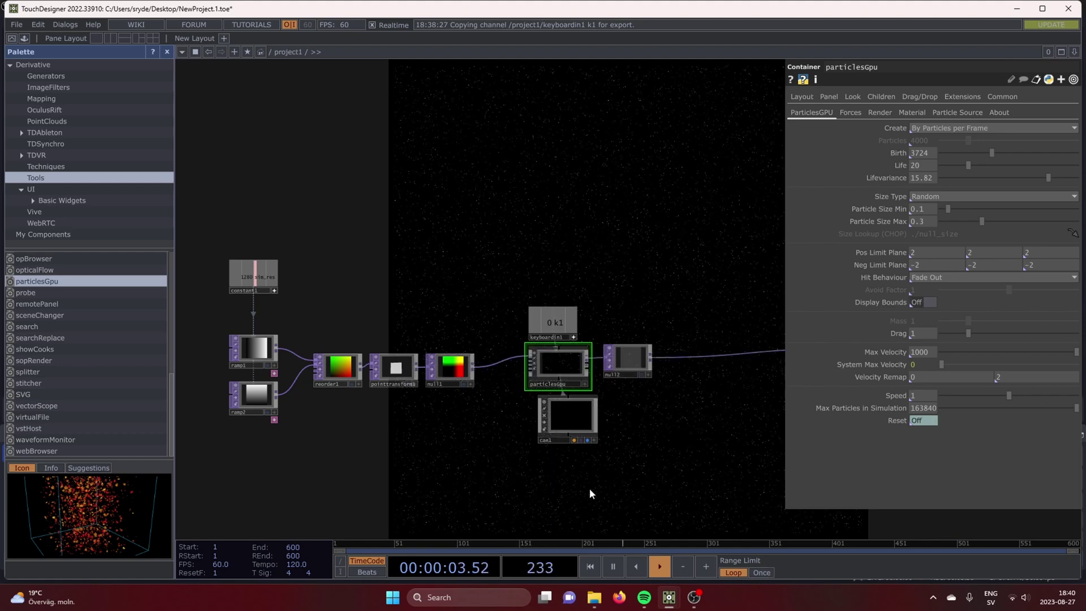
# - Add a Constant TOP in the empty area below the ramp nodes
pyautogui.scroll(-3, 437, 439)
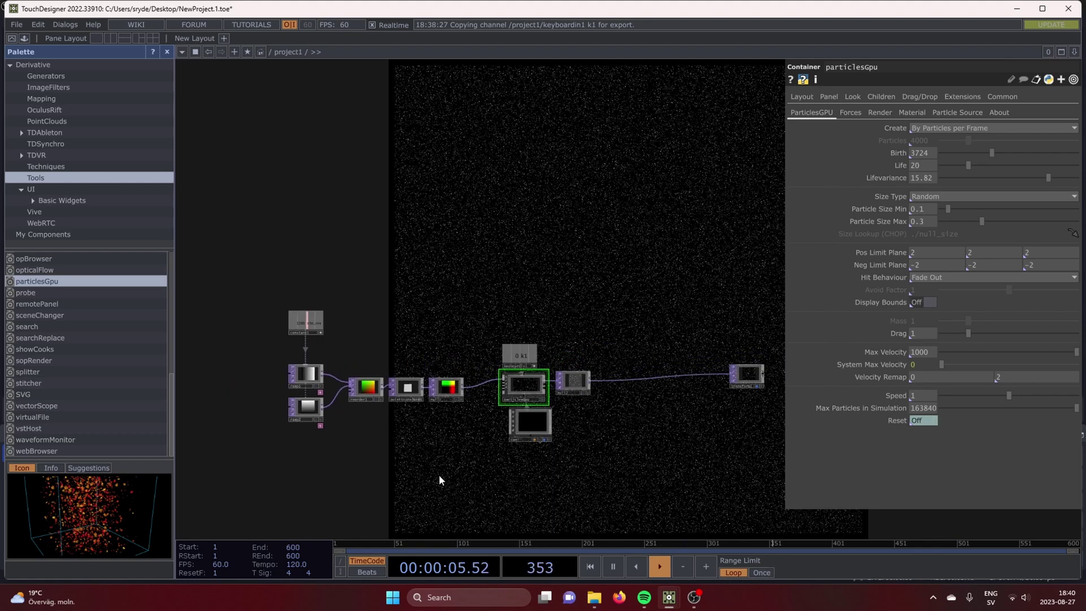
pyautogui.moveTo(455, 485); pyautogui.dragTo(498, 405)
pyautogui.scroll(1, 510, 331)
pyautogui.scroll(4, 509, 332)
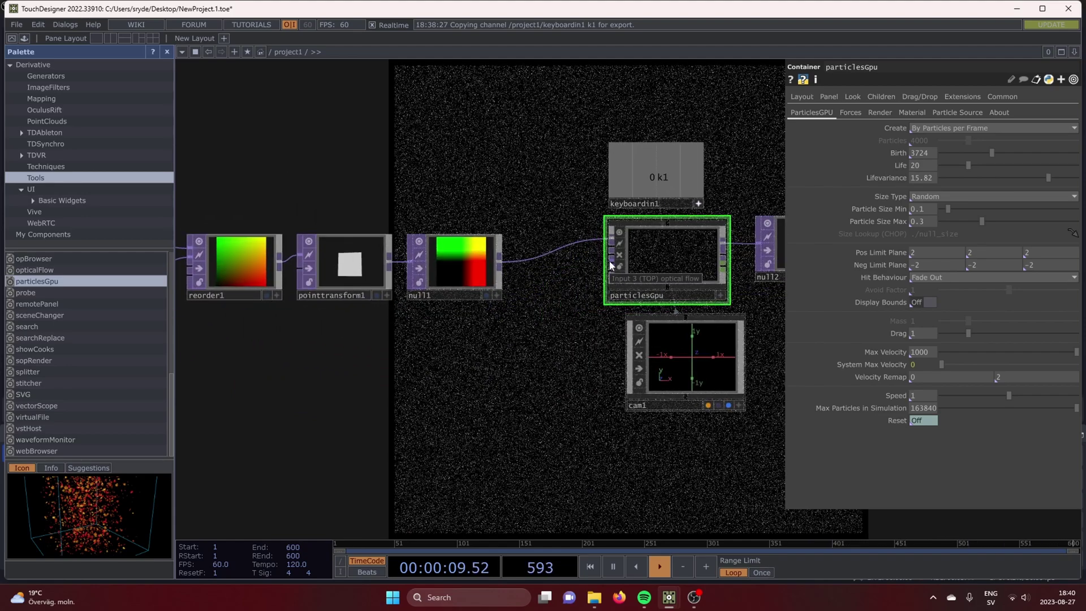
pyautogui.moveTo(449, 387); pyautogui.dragTo(611, 307)
pyautogui.scroll(-3, 461, 358)
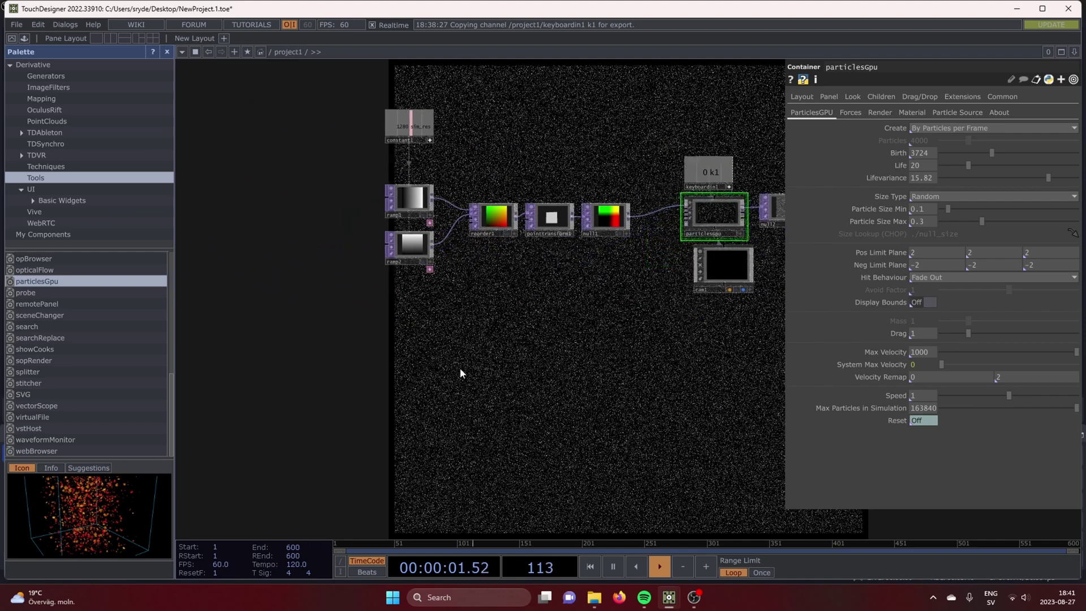
pyautogui.moveTo(460, 368); pyautogui.dragTo(482, 351)
pyautogui.press('Tab')
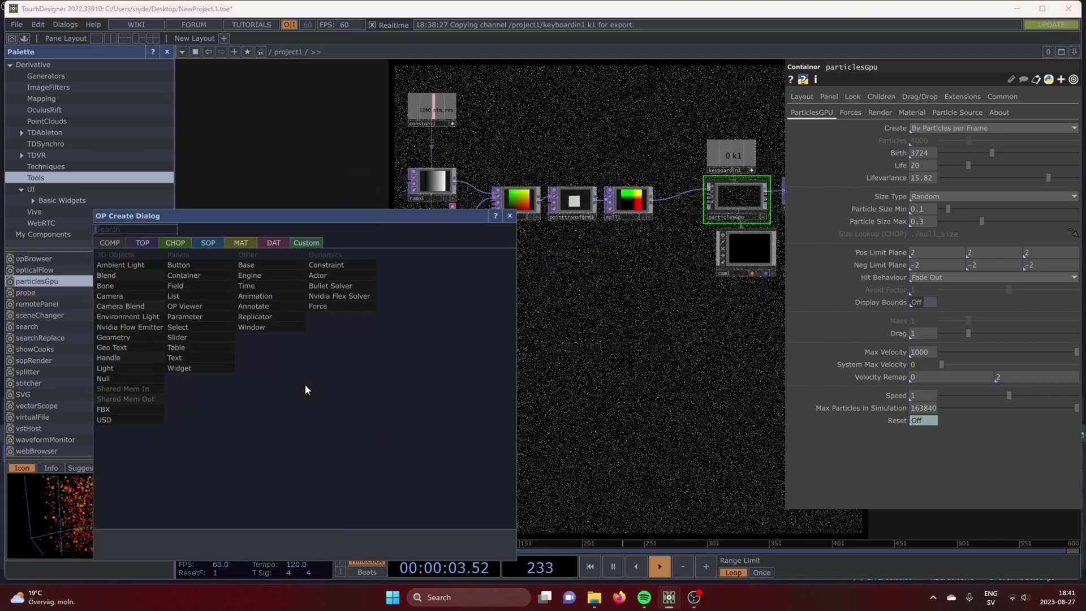
pyautogui.click(140, 242)
pyautogui.write('c')
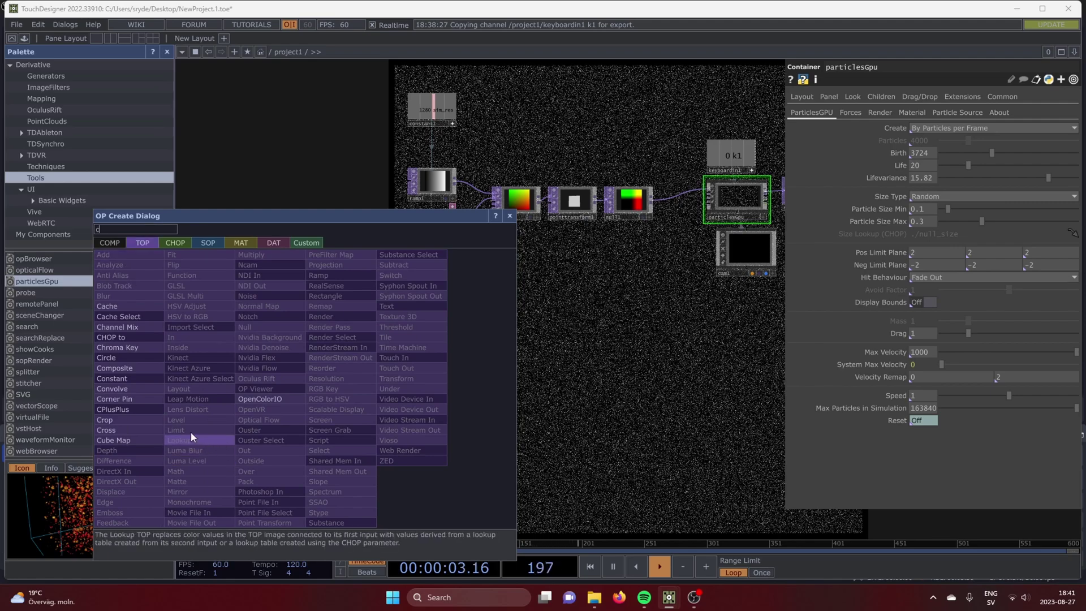
pyautogui.click(140, 375)
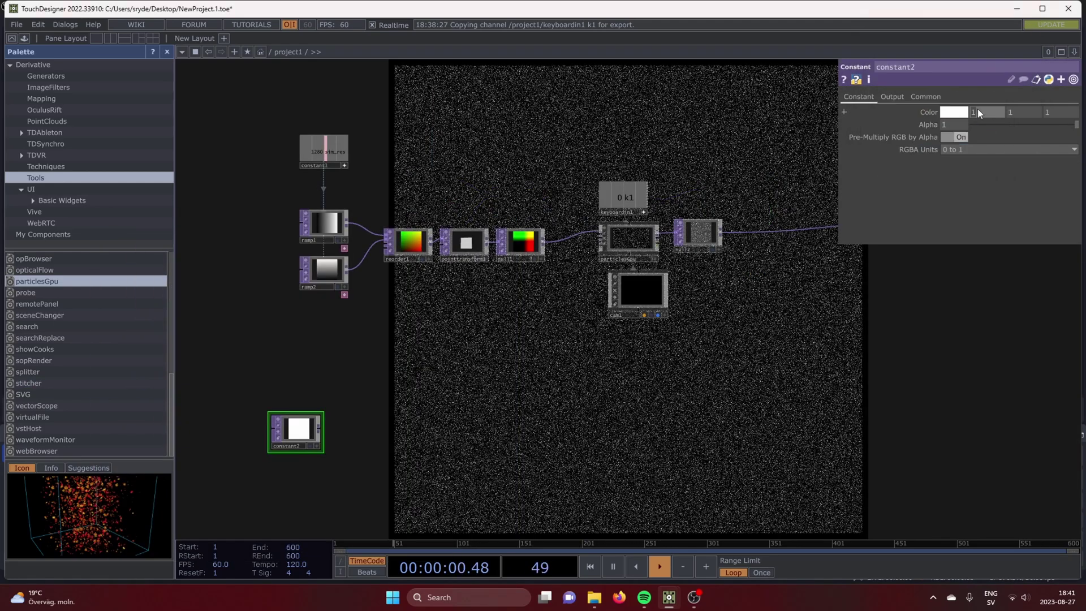
# - Set the new Constant TOP's color to black with red, green and blue at 0
pyautogui.write('0')
pyautogui.press('Tab')
pyautogui.write('0')
pyautogui.press('Tab')
pyautogui.write('0')
pyautogui.press('Return')
# - Move constant2 closer to particlesGpu and connect it to the optical flow input
pyautogui.scroll(3, 427, 389)
pyautogui.scroll(-3, 429, 390)
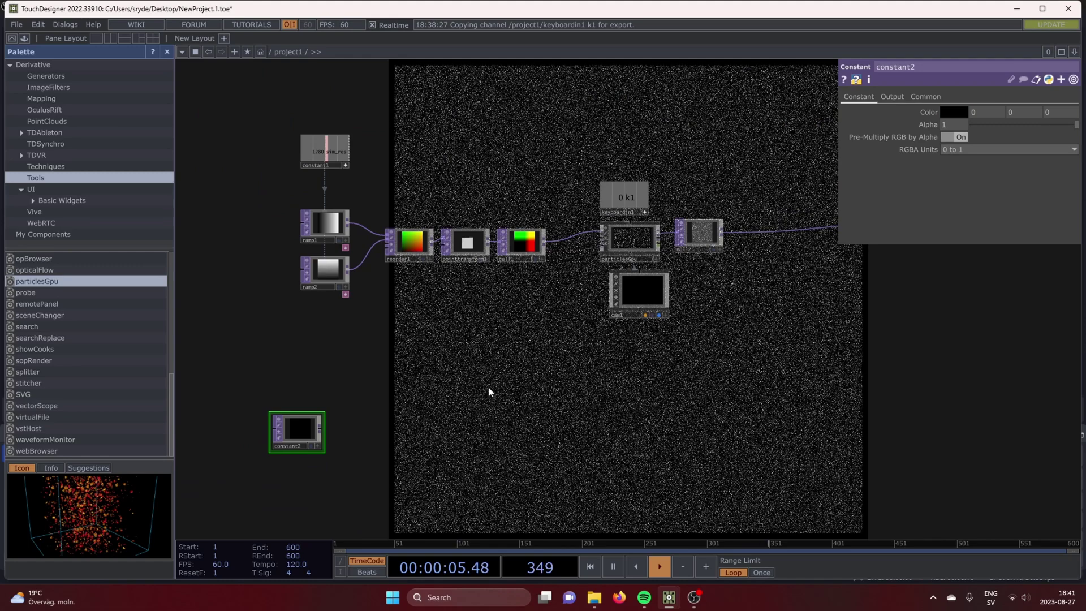
pyautogui.scroll(2, 489, 391)
pyautogui.moveTo(238, 447); pyautogui.dragTo(454, 316)
pyautogui.scroll(2, 609, 283)
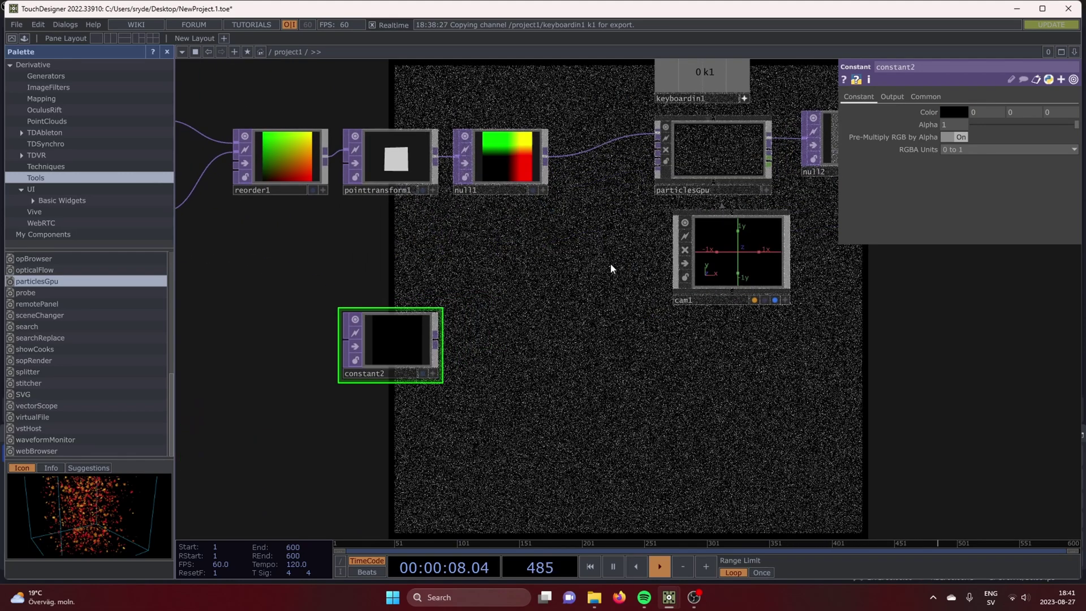
pyautogui.moveTo(611, 268); pyautogui.dragTo(579, 339)
pyautogui.moveTo(403, 416); pyautogui.dragTo(625, 231)
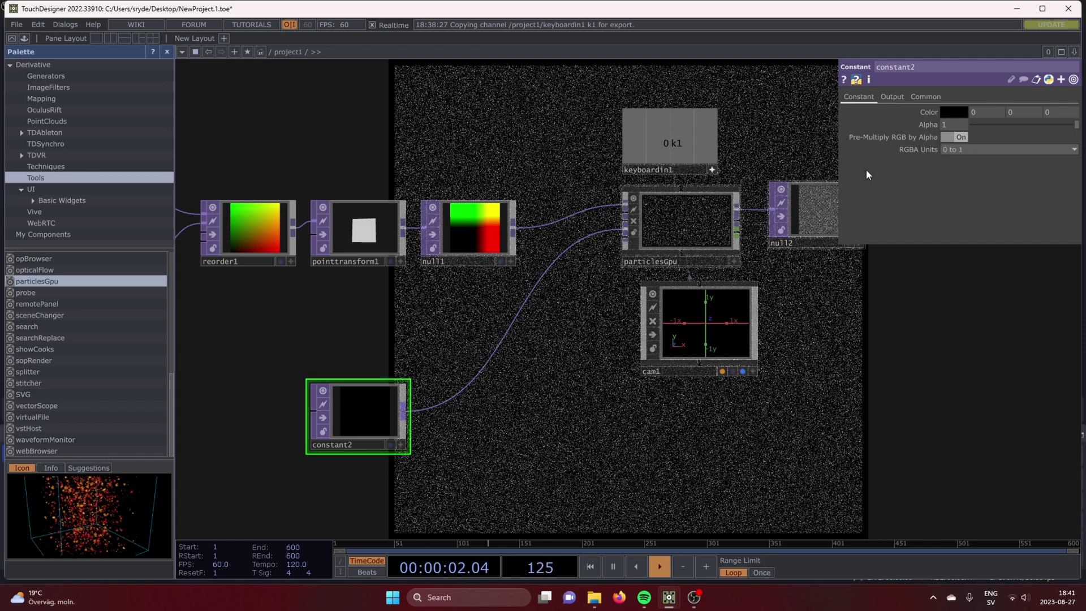
# - Set constant2's red to -0.008 and green to 0.004, and change its pixel format
pyautogui.moveTo(981, 110); pyautogui.dragTo(986, 97)
pyautogui.moveTo(981, 112); pyautogui.dragTo(974, 92, button='middle')
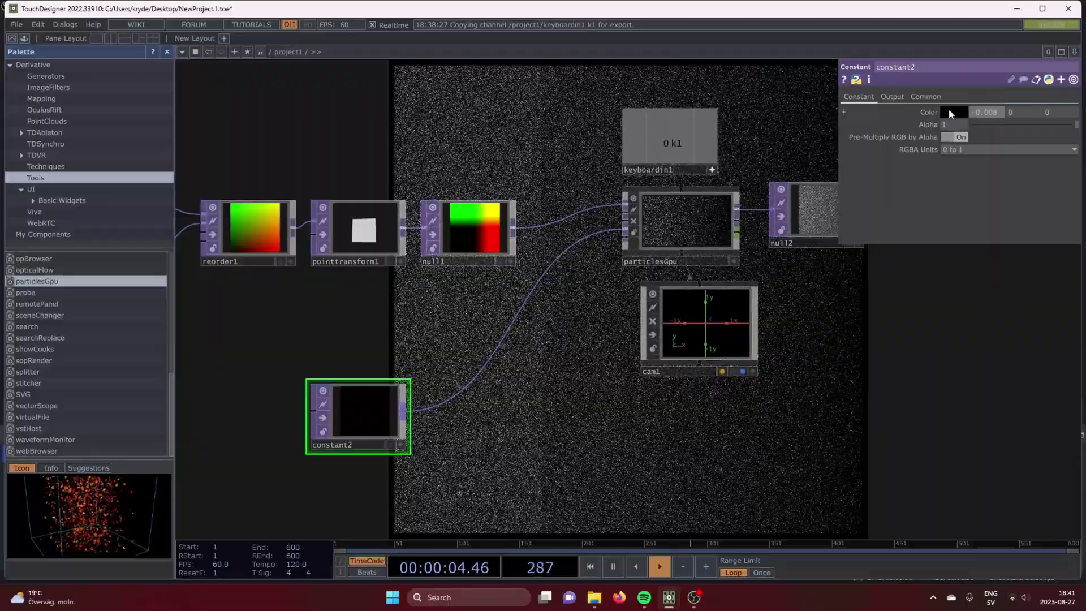
pyautogui.click(925, 96)
pyautogui.click(979, 236)
pyautogui.click(979, 299)
pyautogui.click(858, 97)
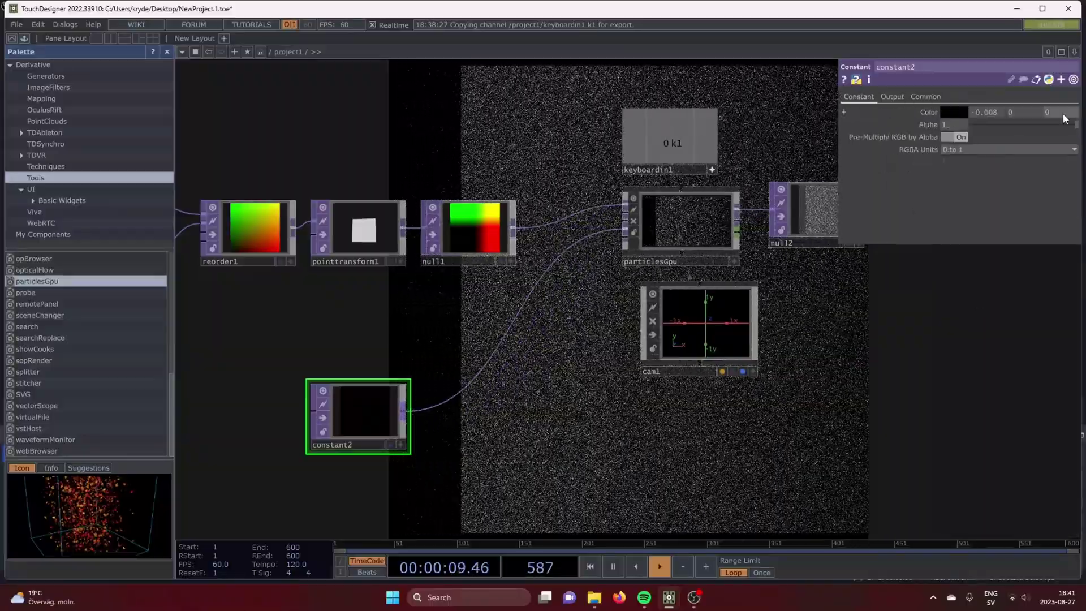
pyautogui.moveTo(1016, 112); pyautogui.dragTo(1019, 146, button='middle')
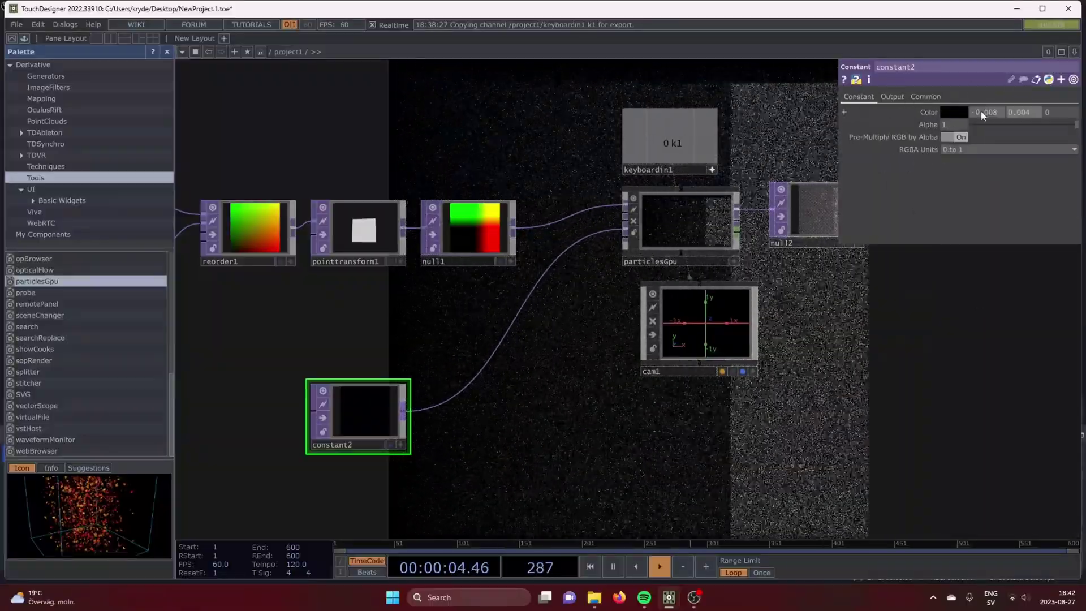
# - Try constant2 with red at 0 and green at -0.004, and delete the node
pyautogui.write('0')
pyautogui.press('Return')
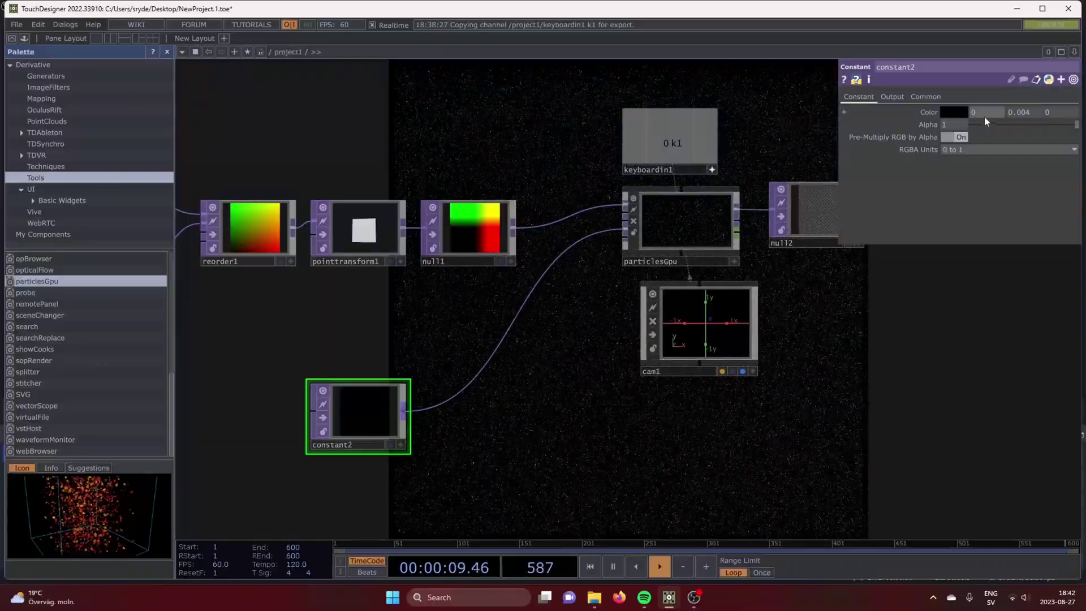
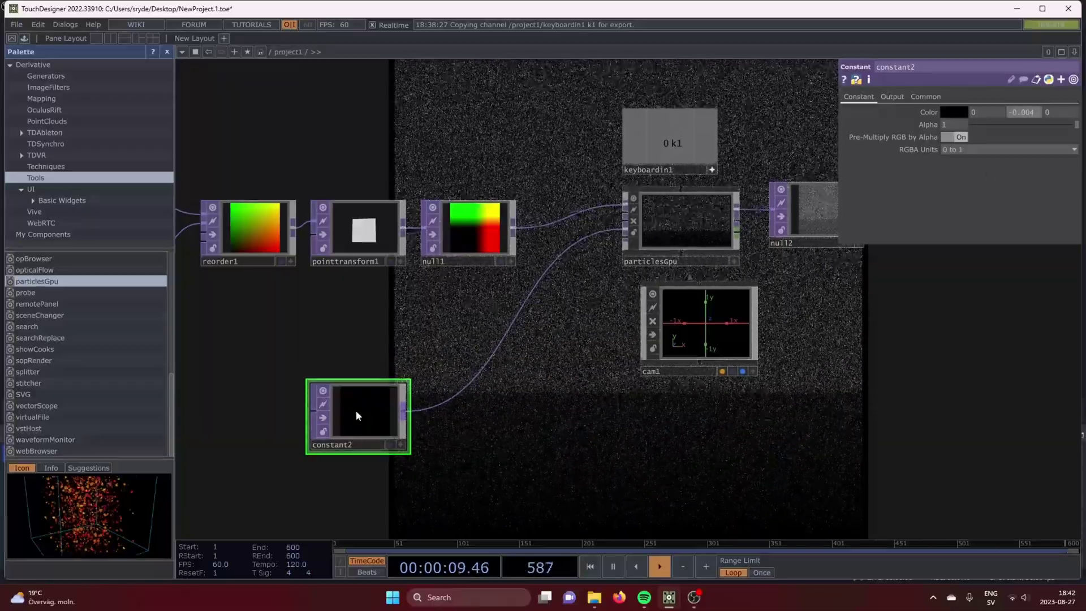
pyautogui.press('Delete')
pyautogui.scroll(-6, 356, 413)
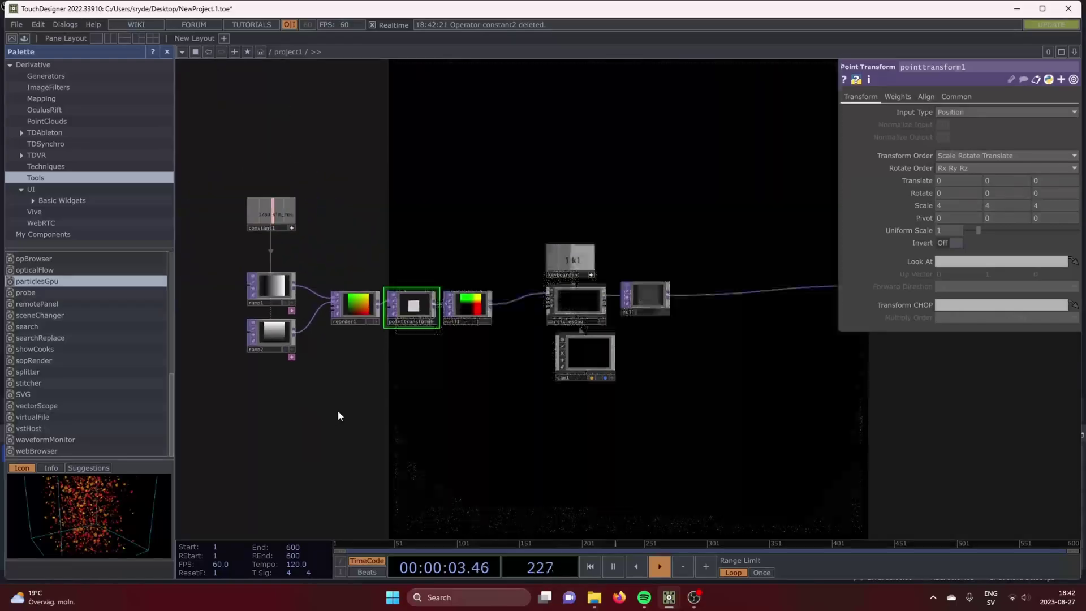
# - Add a Noise TOP in the empty area below the ramp nodes
pyautogui.scroll(3, 372, 399)
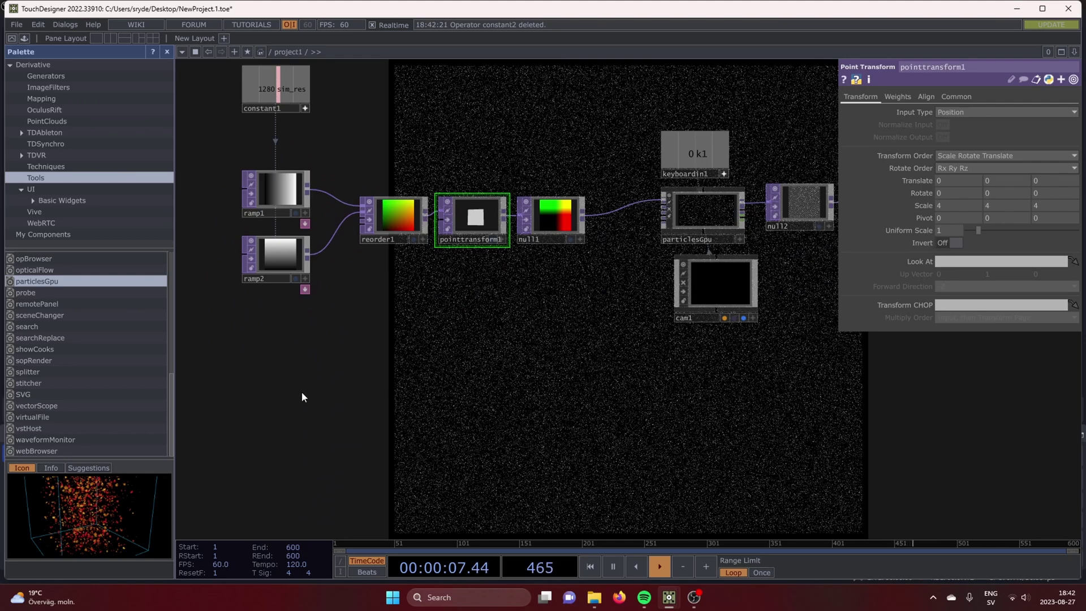
pyautogui.press('Tab')
pyautogui.write('n')
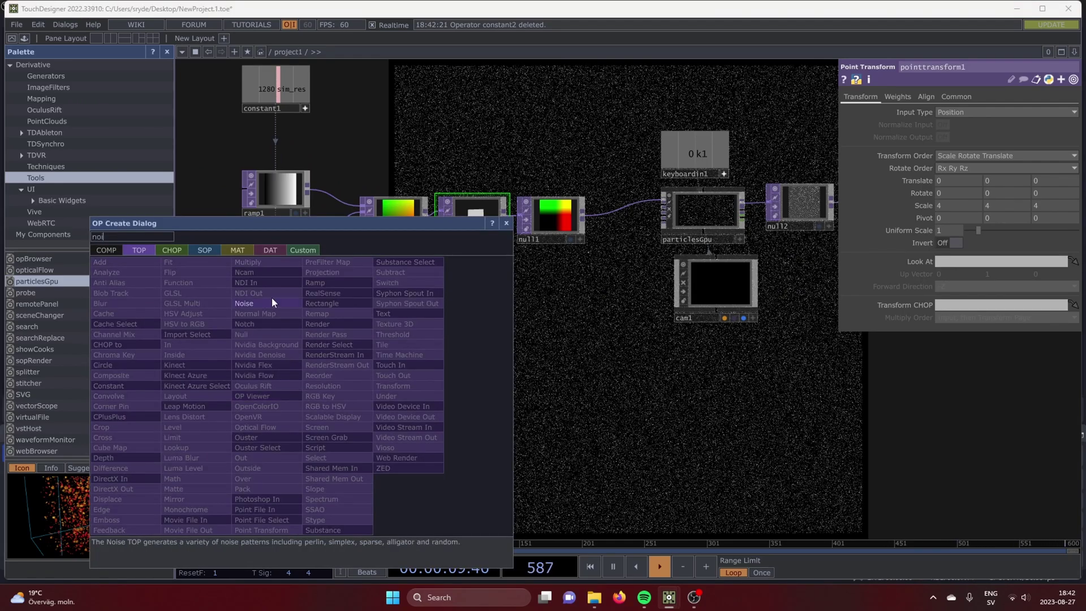
pyautogui.click(273, 303)
pyautogui.click(329, 440)
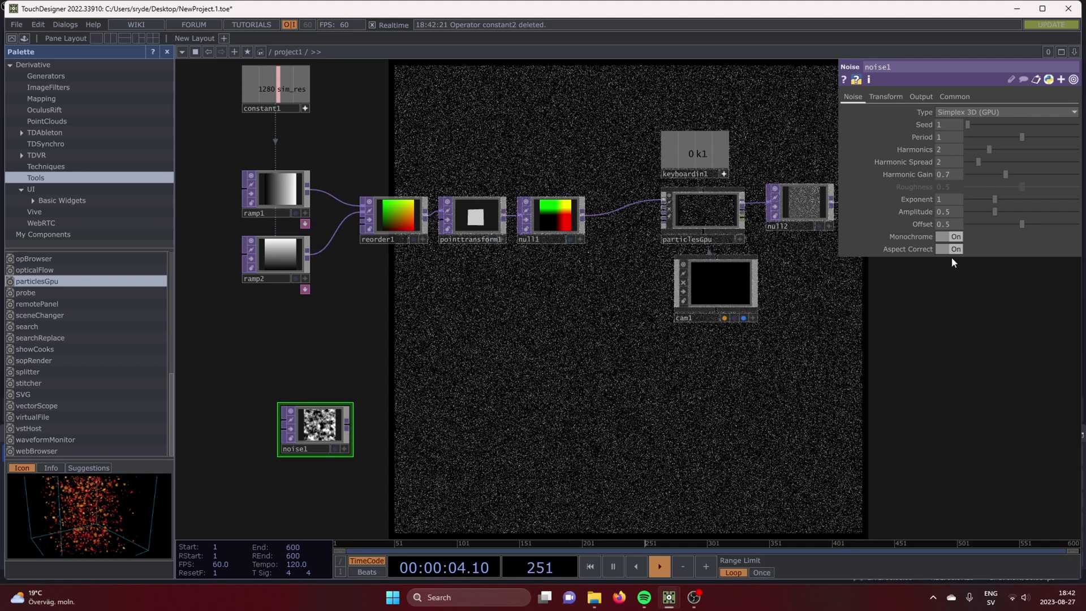
# - Reference constant1's sim_res channel in noise1's width and height resolution, and set its pixel format to 32-bit float (RG)
pyautogui.click(962, 98)
pyautogui.scroll(2, 490, 164)
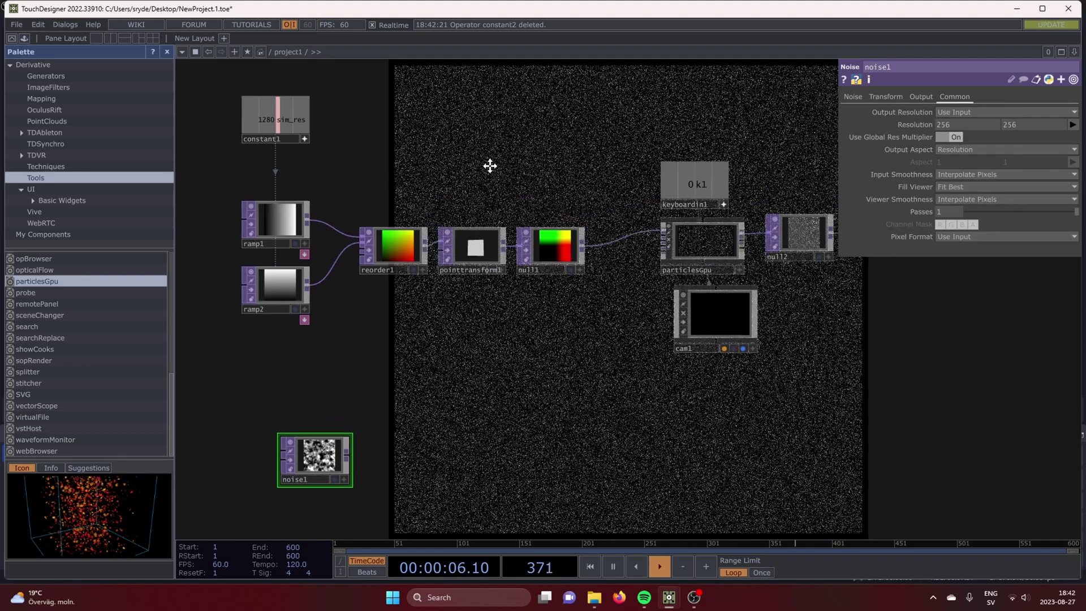
pyautogui.moveTo(266, 124); pyautogui.dragTo(922, 123)
pyautogui.click(923, 120)
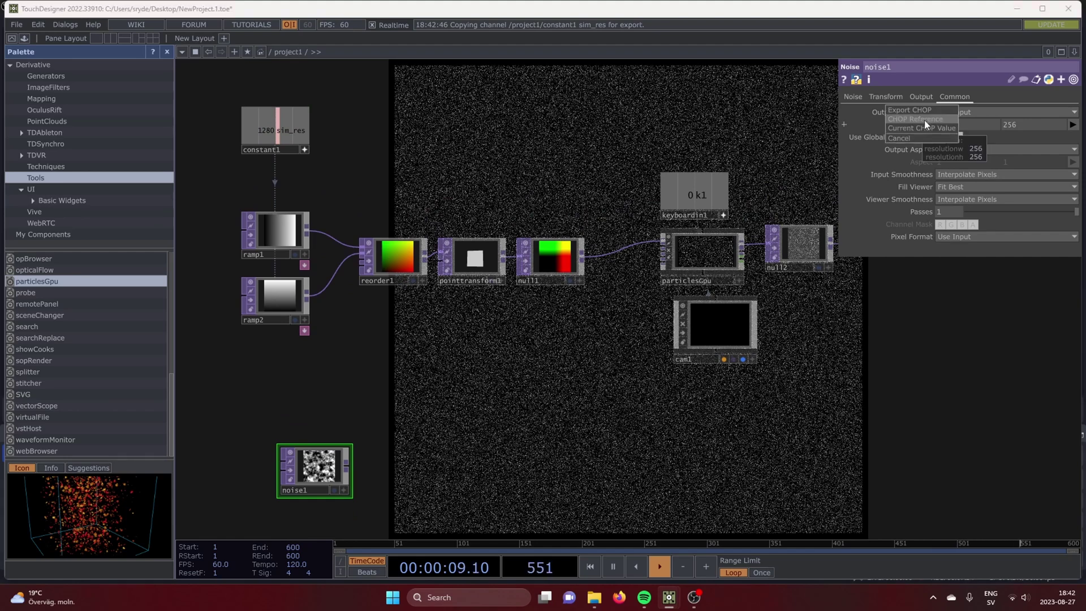
pyautogui.click(964, 236)
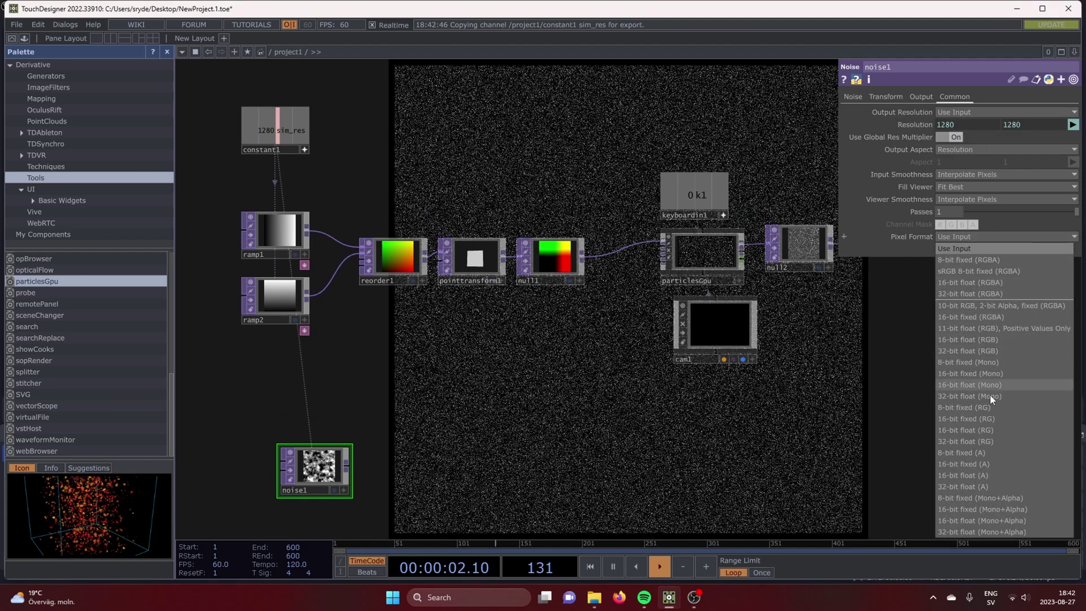
pyautogui.click(994, 441)
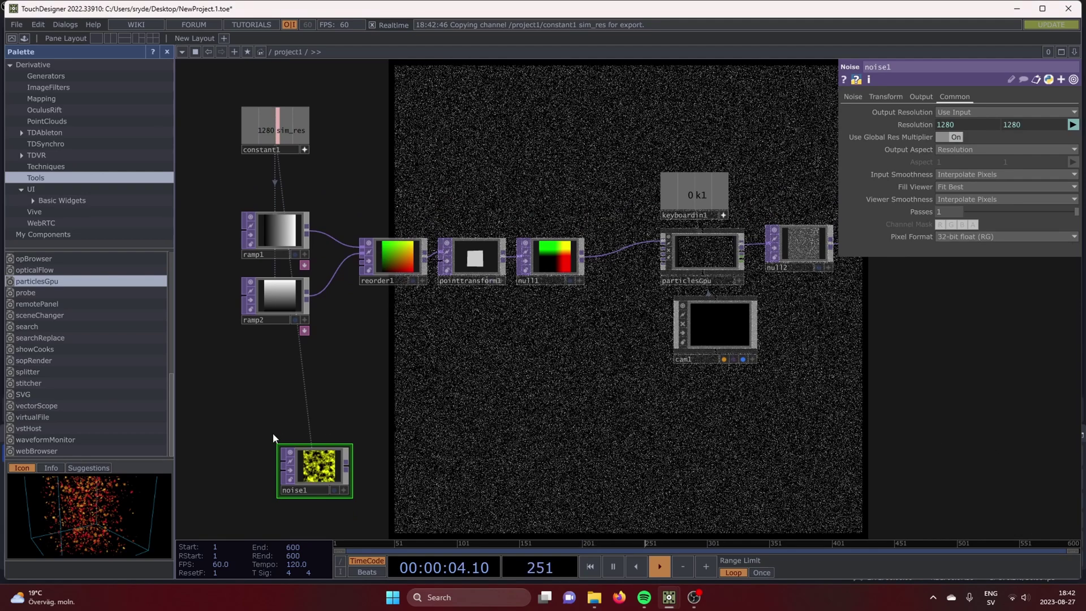
# - Turn off Monochrome for noise1 and line the node up beneath ramp2
pyautogui.scroll(4, 283, 441)
pyautogui.click(852, 98)
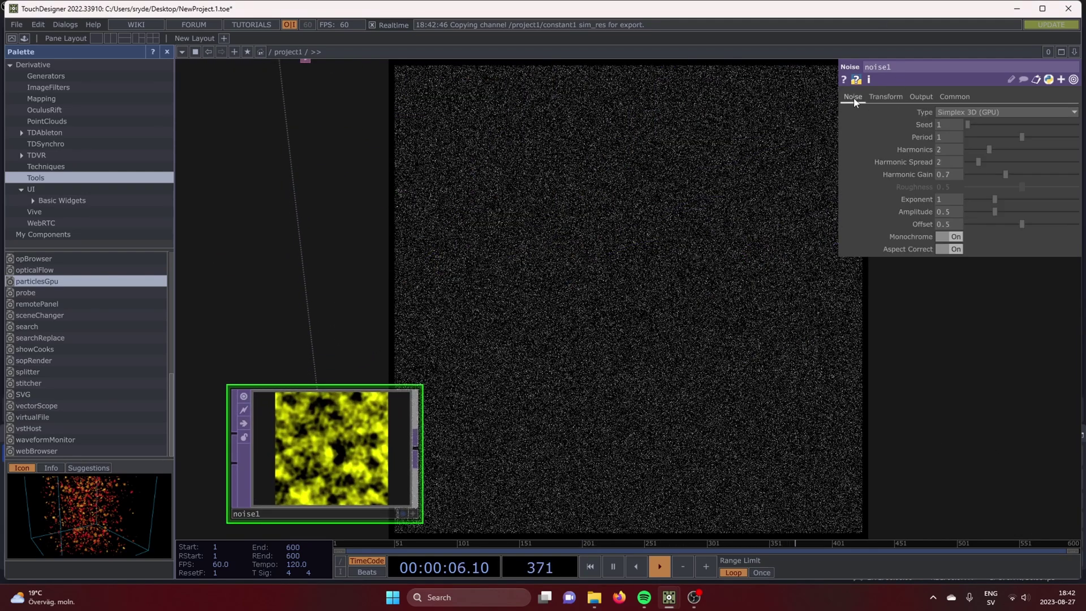
pyautogui.click(949, 236)
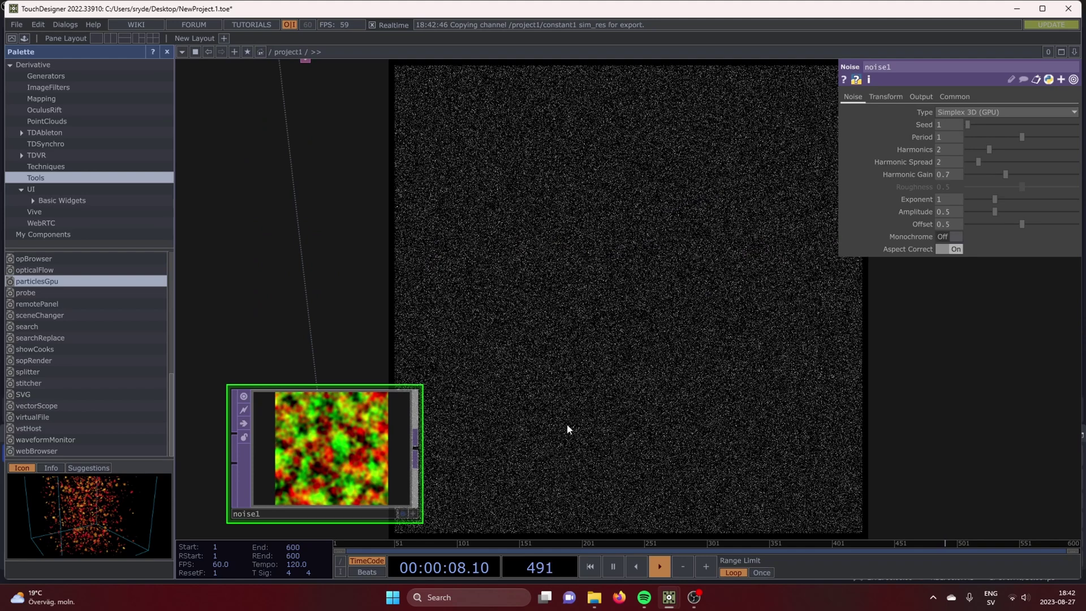
pyautogui.scroll(-1, 566, 418)
pyautogui.scroll(-4, 566, 418)
pyautogui.moveTo(595, 480); pyautogui.dragTo(533, 416)
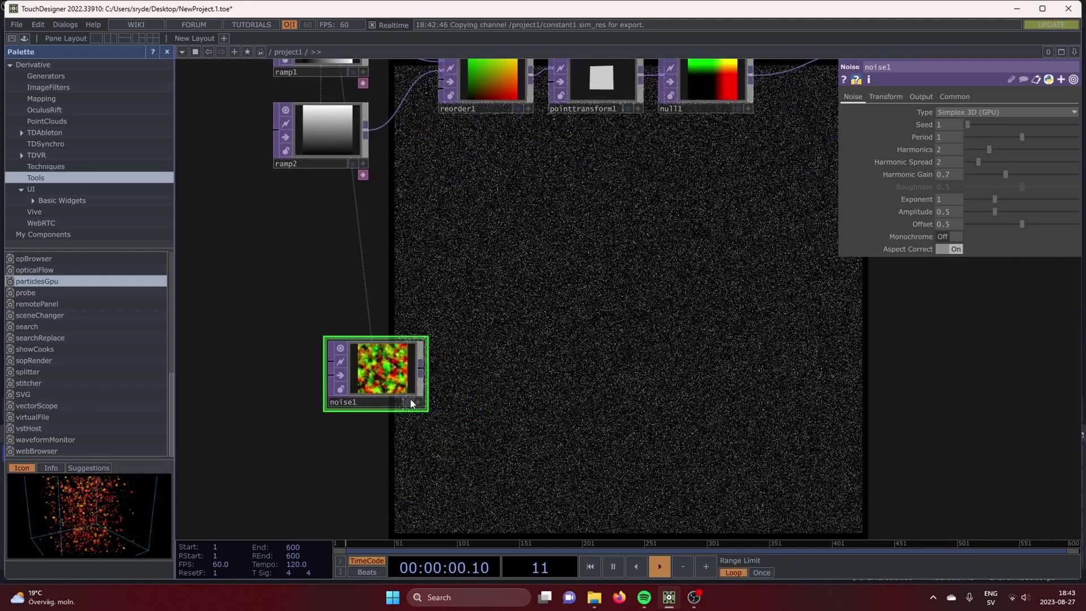
pyautogui.moveTo(398, 391); pyautogui.dragTo(342, 374)
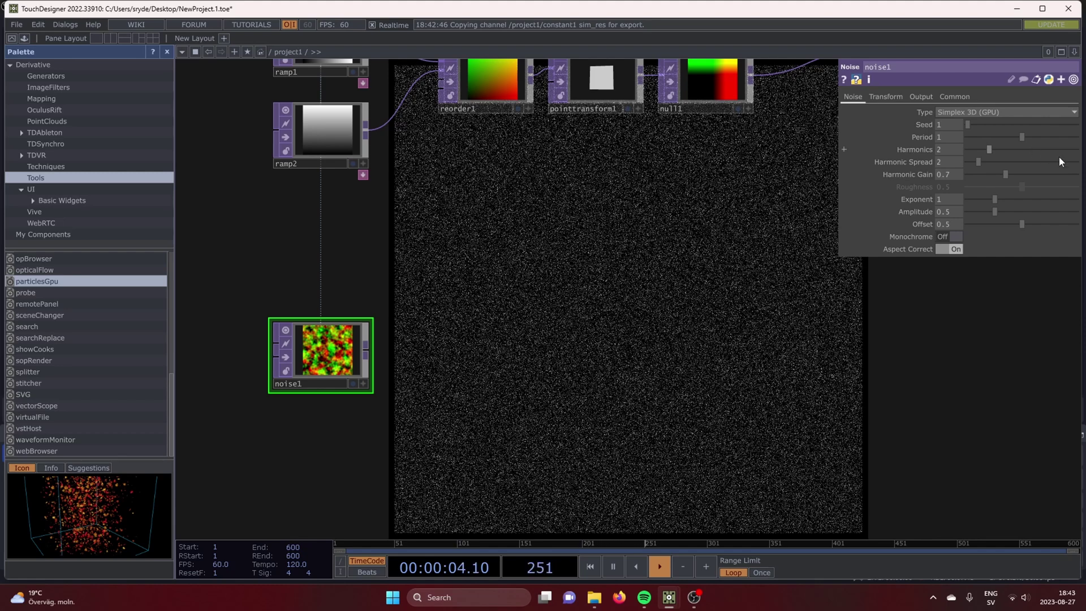
# - Set noise1's period to 2, harmonics to 5, offset to 0 and amplitude to 1
pyautogui.moveTo(1020, 137); pyautogui.dragTo(1076, 137)
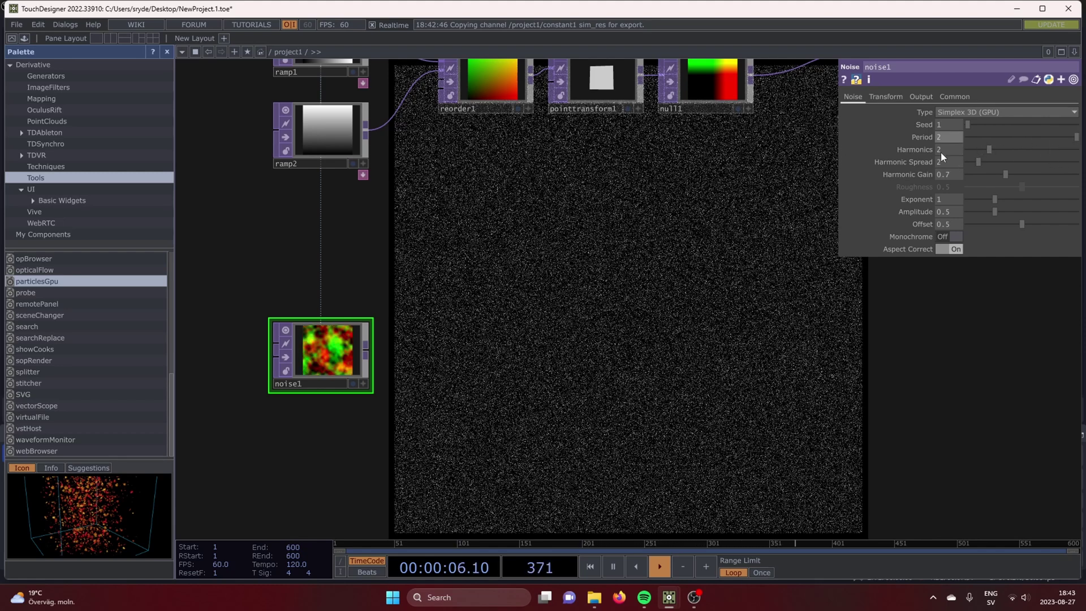
pyautogui.write('5')
pyautogui.press('Return')
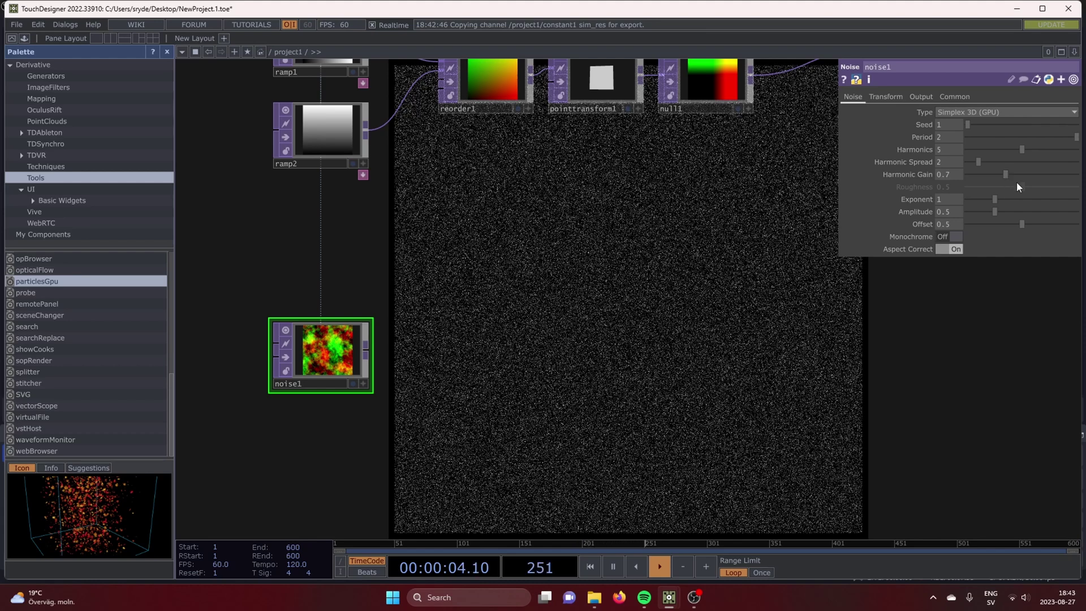
pyautogui.click(947, 224)
pyautogui.write('0')
pyautogui.press('Return')
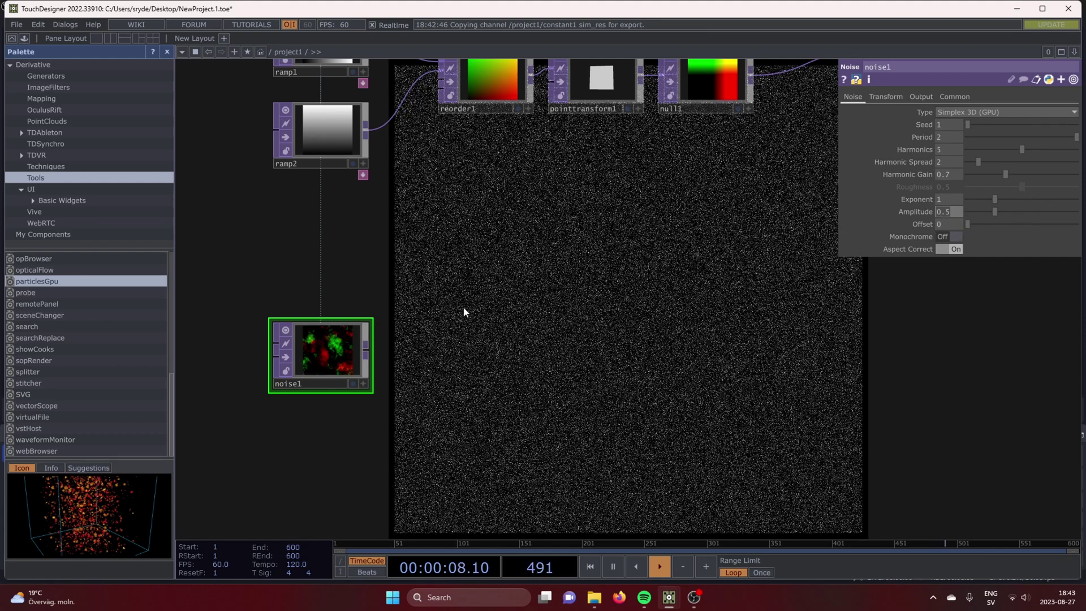
pyautogui.write('1')
pyautogui.press('Return')
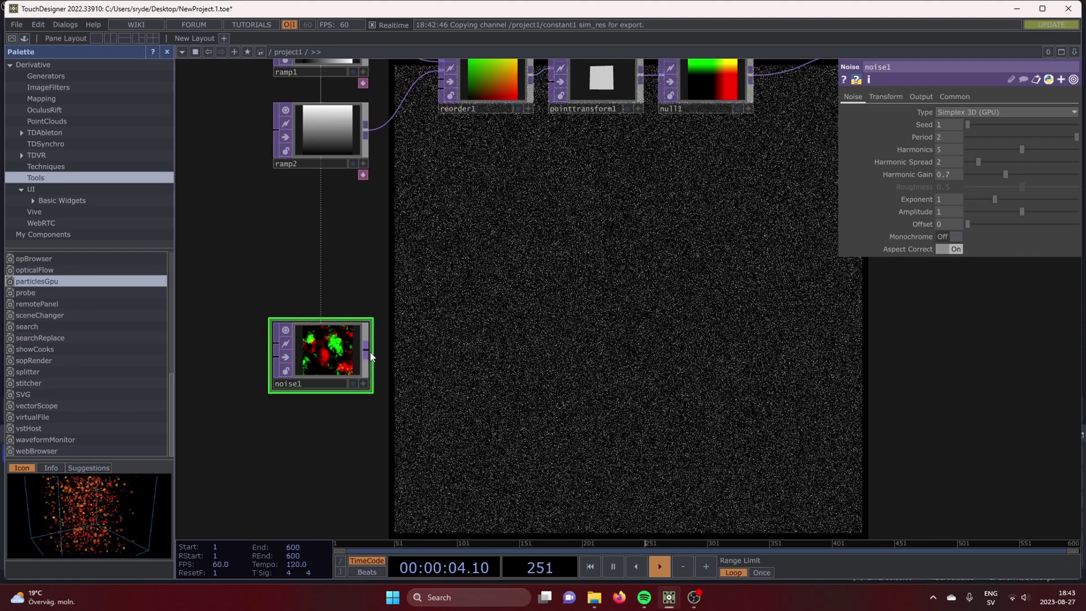
# - Add a second Noise TOP beside noise1, fed by noise1's output
pyautogui.moveTo(366, 347); pyautogui.dragTo(445, 348)
pyautogui.write('noi')
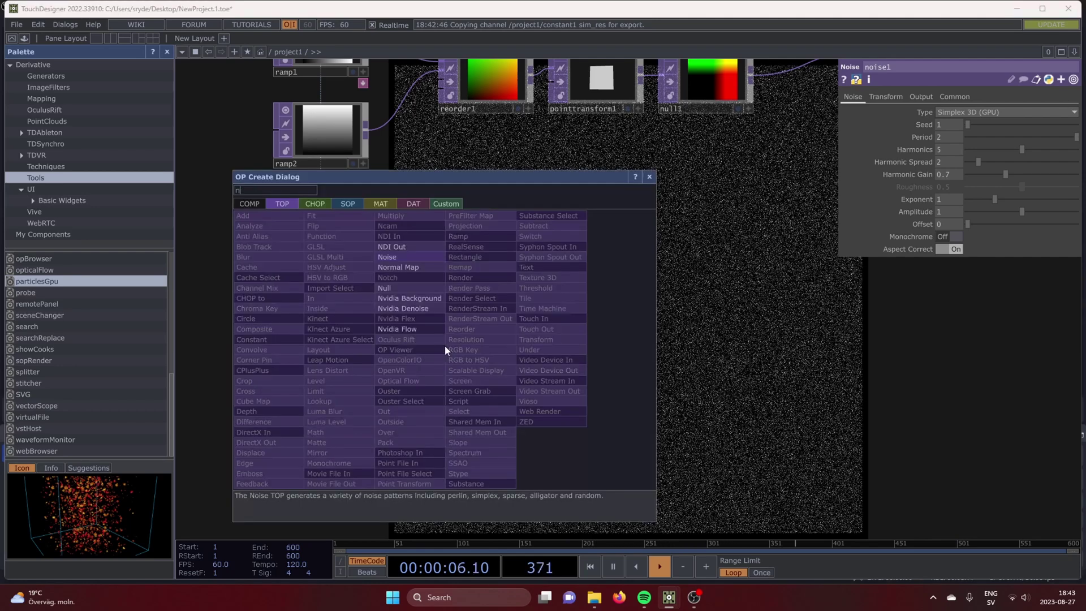
pyautogui.click(412, 257)
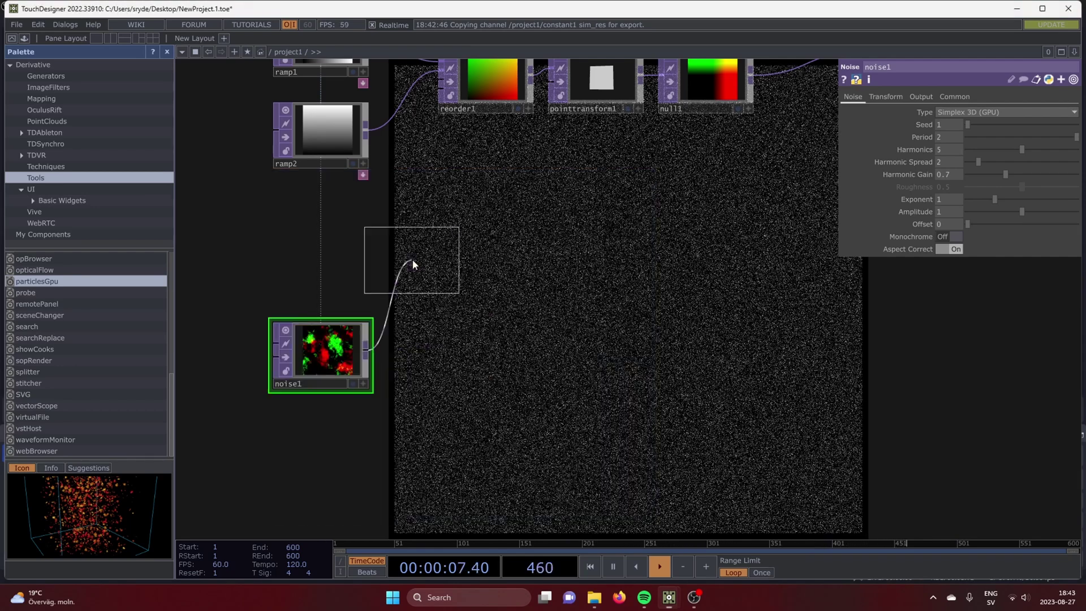
pyautogui.click(437, 355)
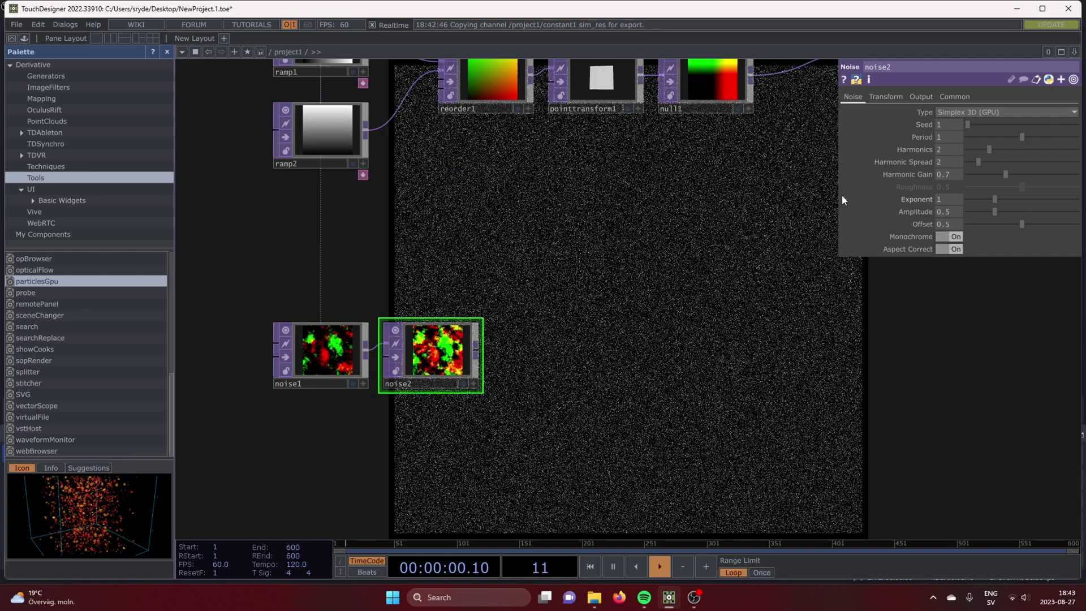
# - Set noise2's period to 2, harmonics to 10, exponent to 0.66, offset to 0 and amplitude to 1, keeping the Simplex 3D (GPU) type
pyautogui.click(1020, 111)
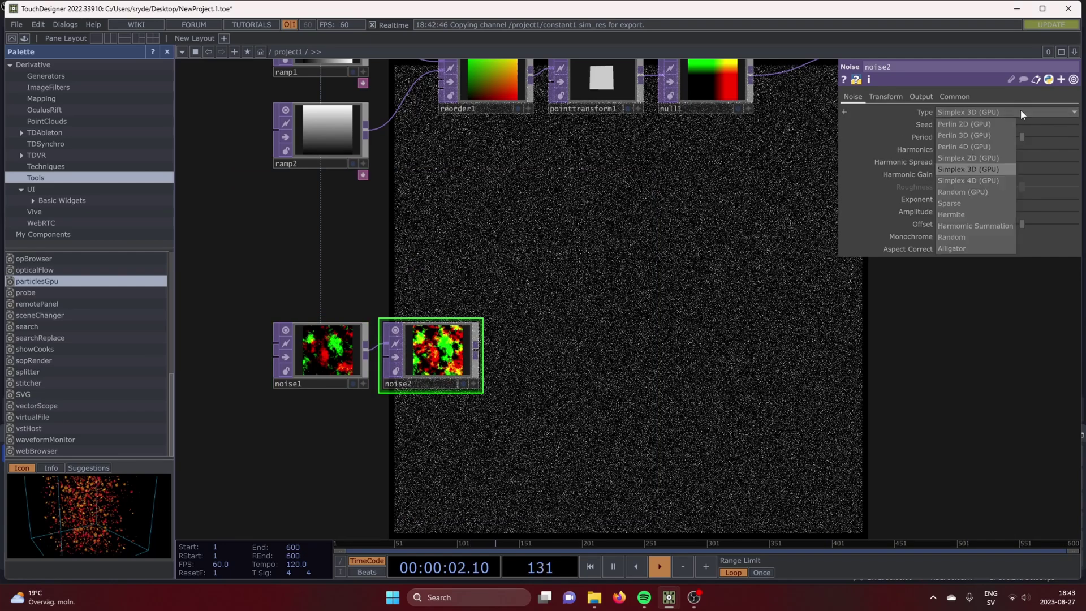
pyautogui.click(1020, 109)
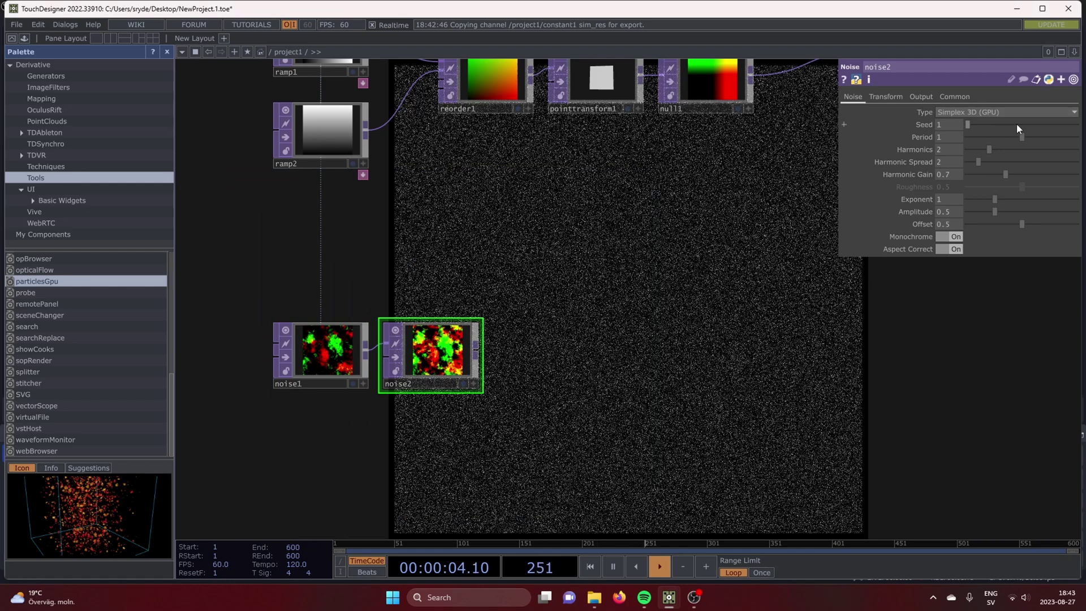
pyautogui.moveTo(1023, 136); pyautogui.dragTo(1076, 136)
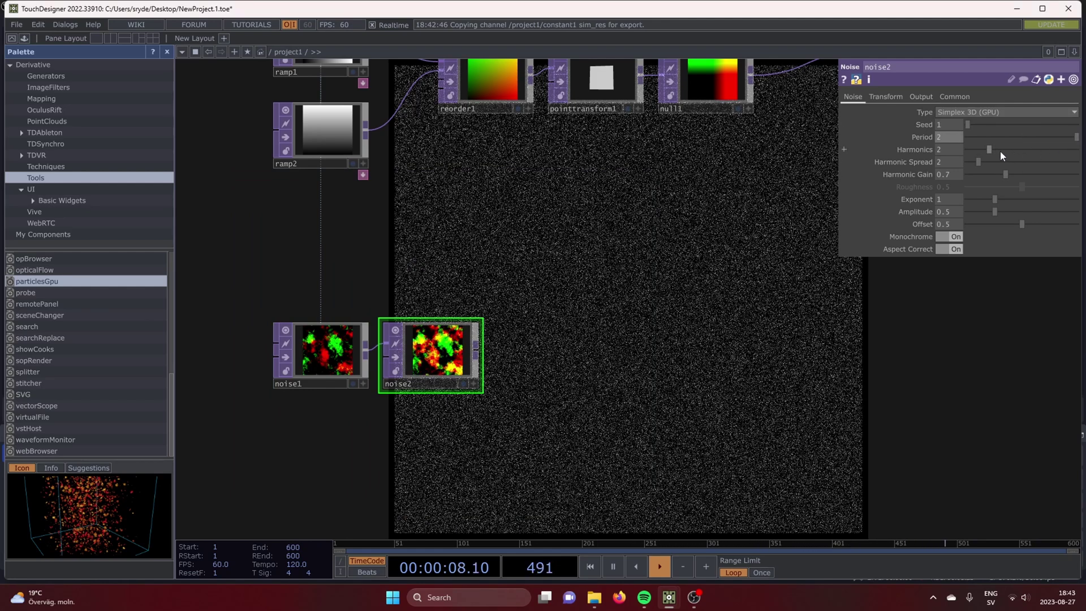
pyautogui.moveTo(995, 148); pyautogui.dragTo(1075, 149)
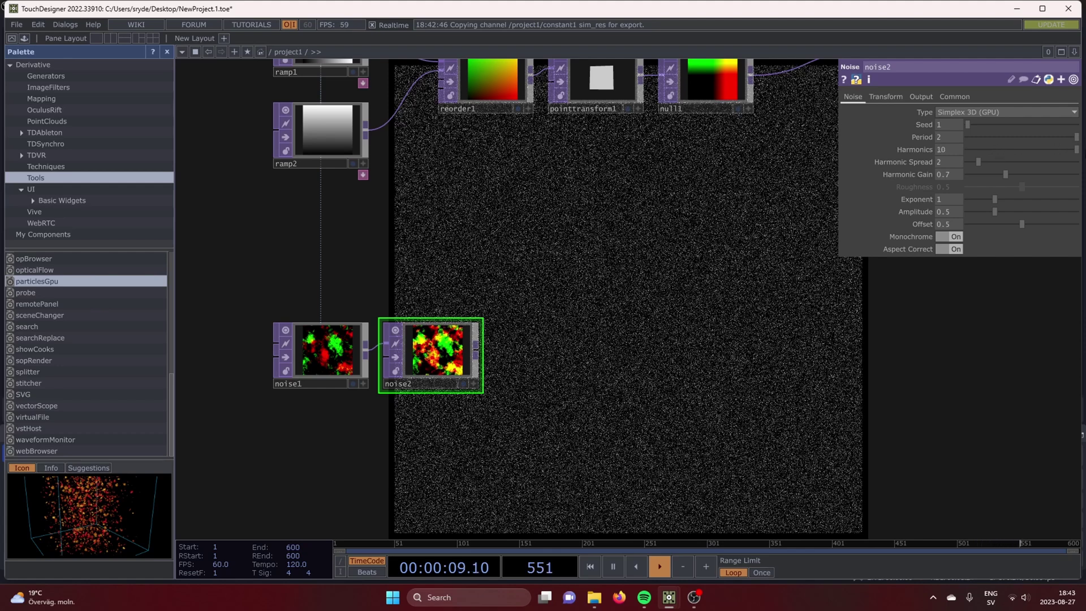
pyautogui.click(987, 198)
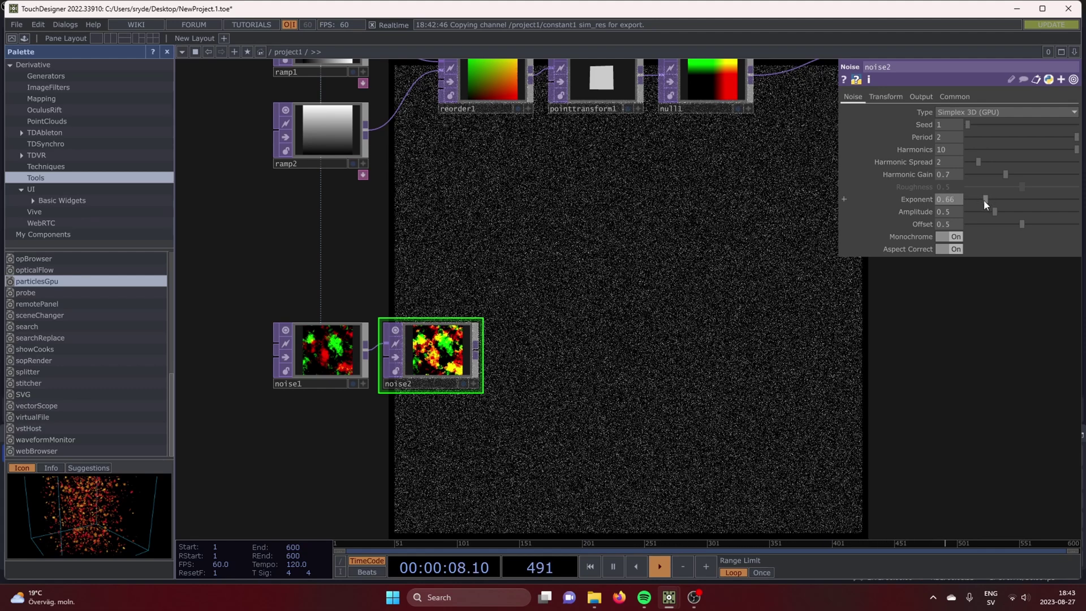
pyautogui.moveTo(1001, 223); pyautogui.dragTo(939, 225)
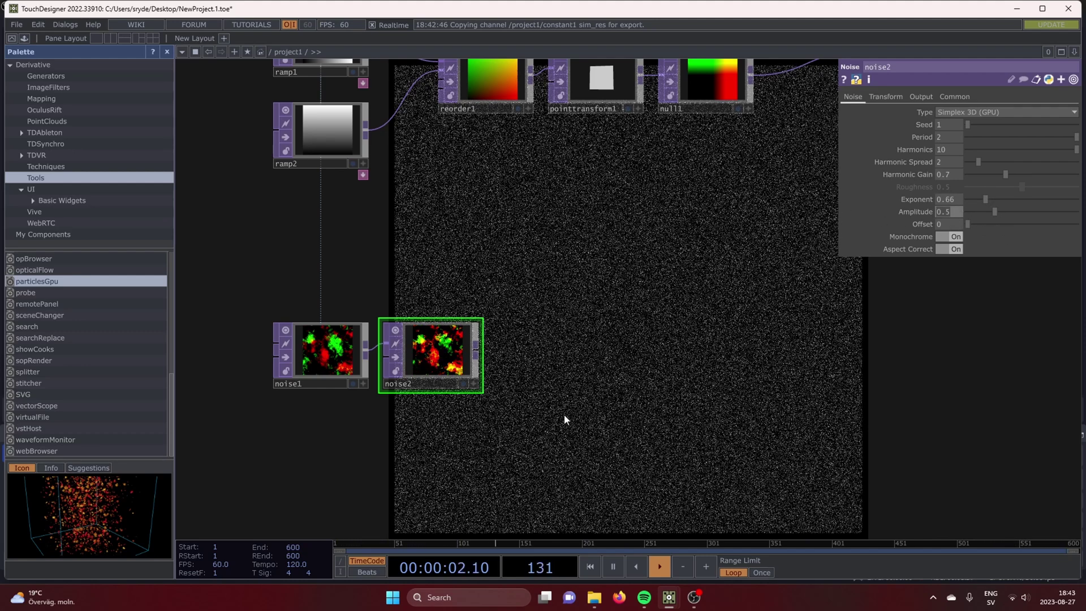
pyautogui.write('1')
pyautogui.press('Return')
# - Try noise2 as the optical flow input of particlesGpu, and disconnect it again
pyautogui.scroll(-2, 559, 384)
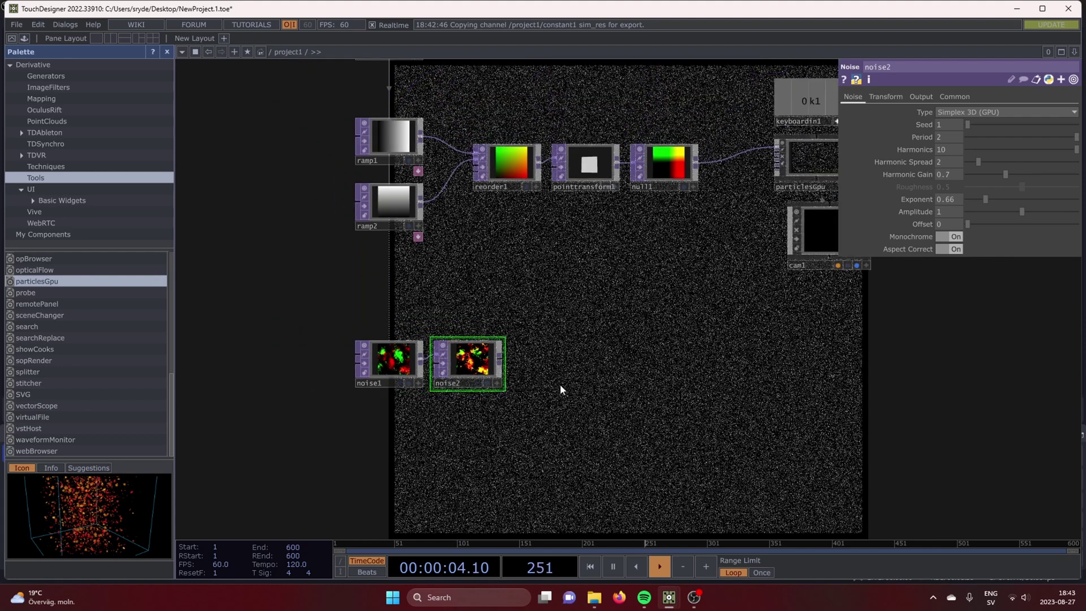
pyautogui.moveTo(598, 375); pyautogui.dragTo(512, 400)
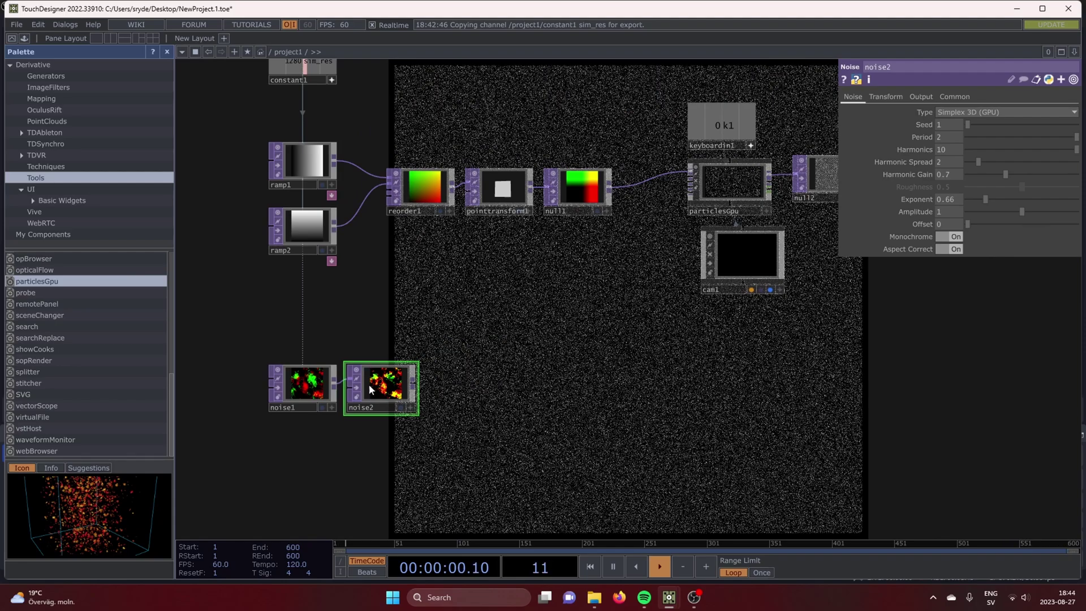
pyautogui.moveTo(414, 383); pyautogui.dragTo(679, 191)
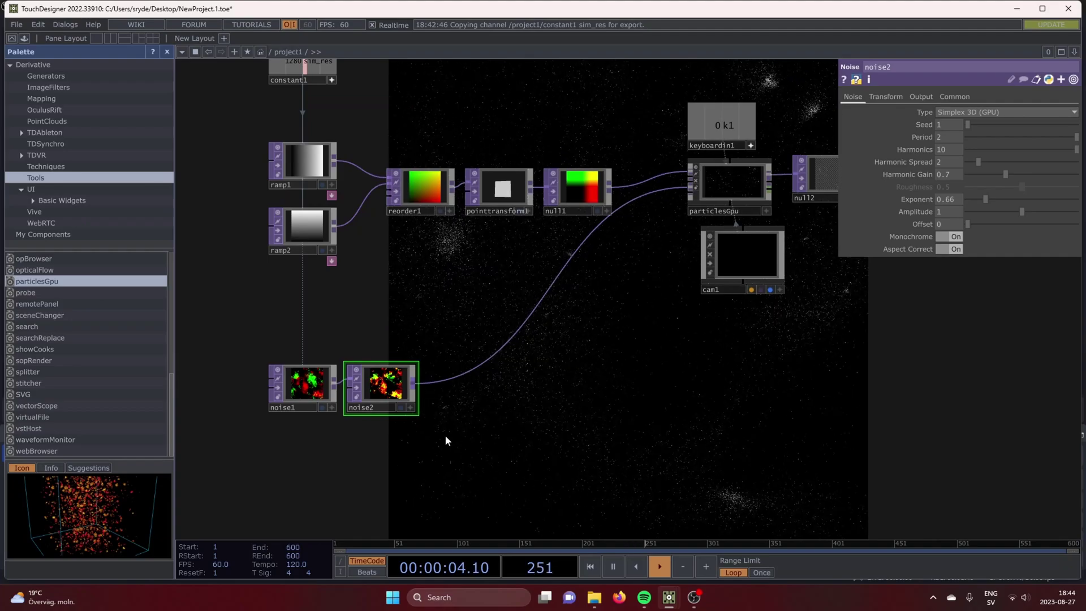
pyautogui.rightClick(469, 373)
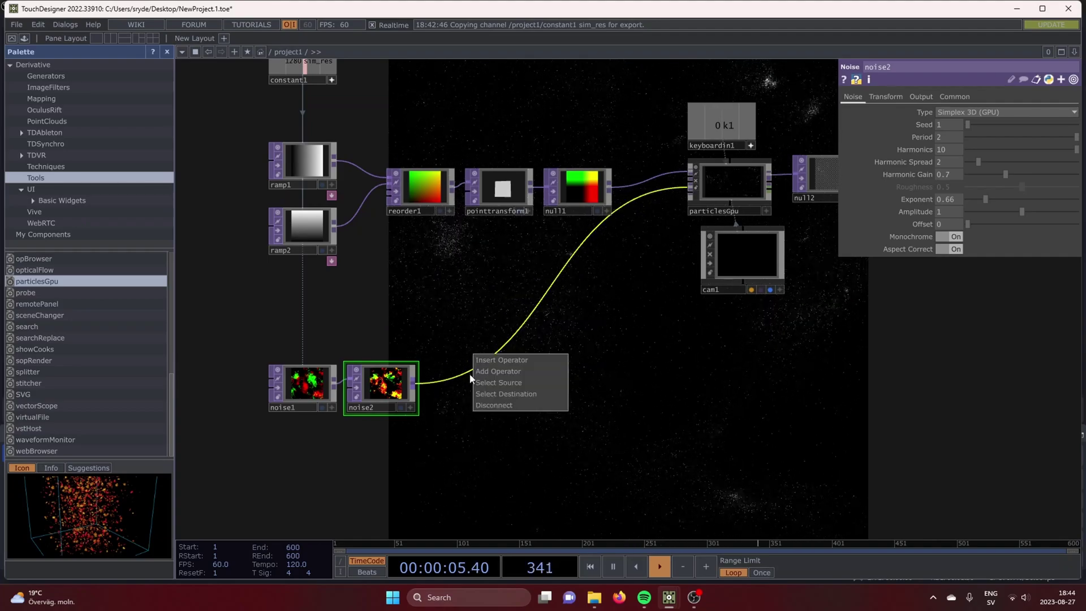
pyautogui.click(486, 404)
# - Add a Math TOP after noise2, fed by noise2's output
pyautogui.moveTo(419, 386); pyautogui.dragTo(473, 365)
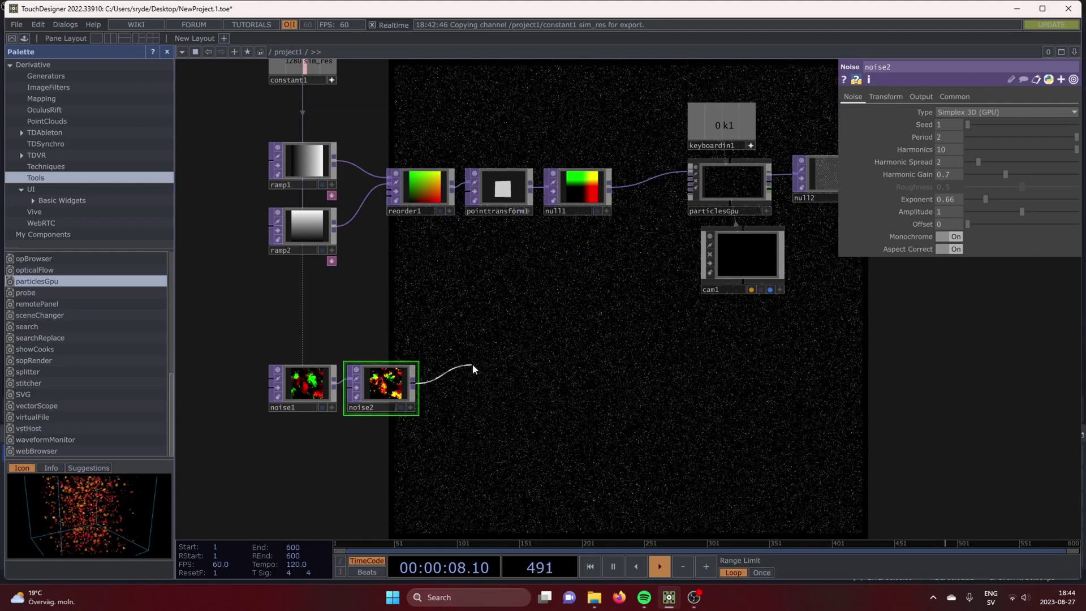
pyautogui.click(473, 367)
pyautogui.write('m')
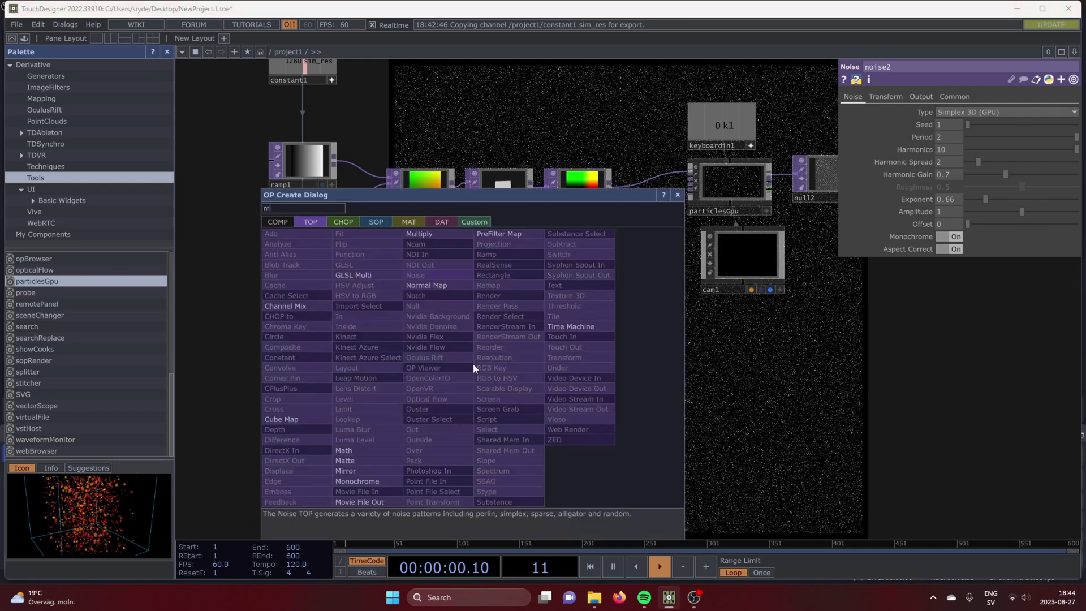
pyautogui.write('ath')
pyautogui.click(350, 451)
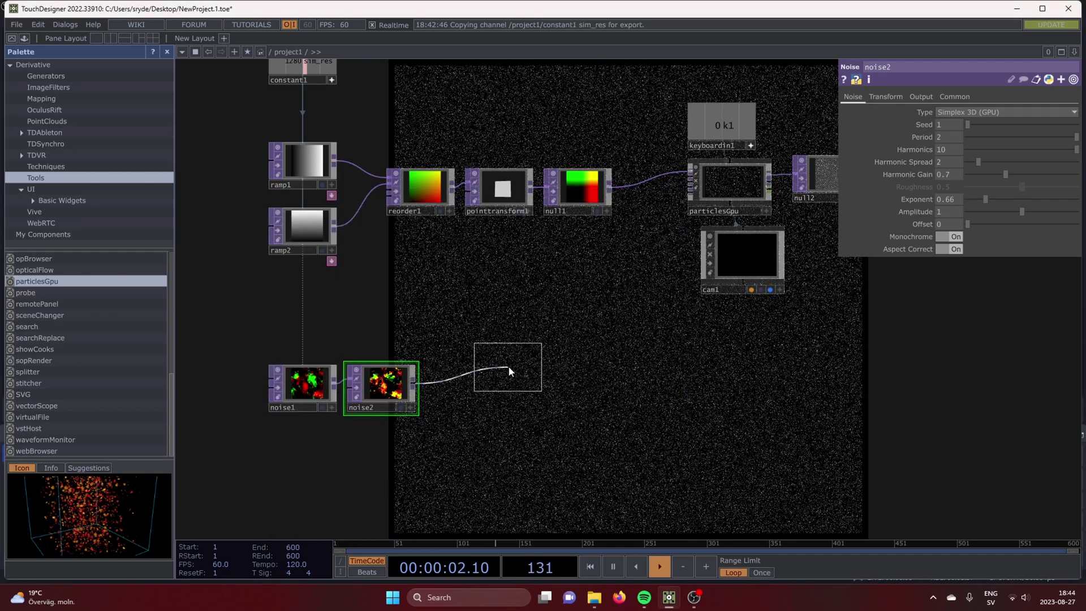
pyautogui.click(489, 366)
pyautogui.scroll(2, 796, 290)
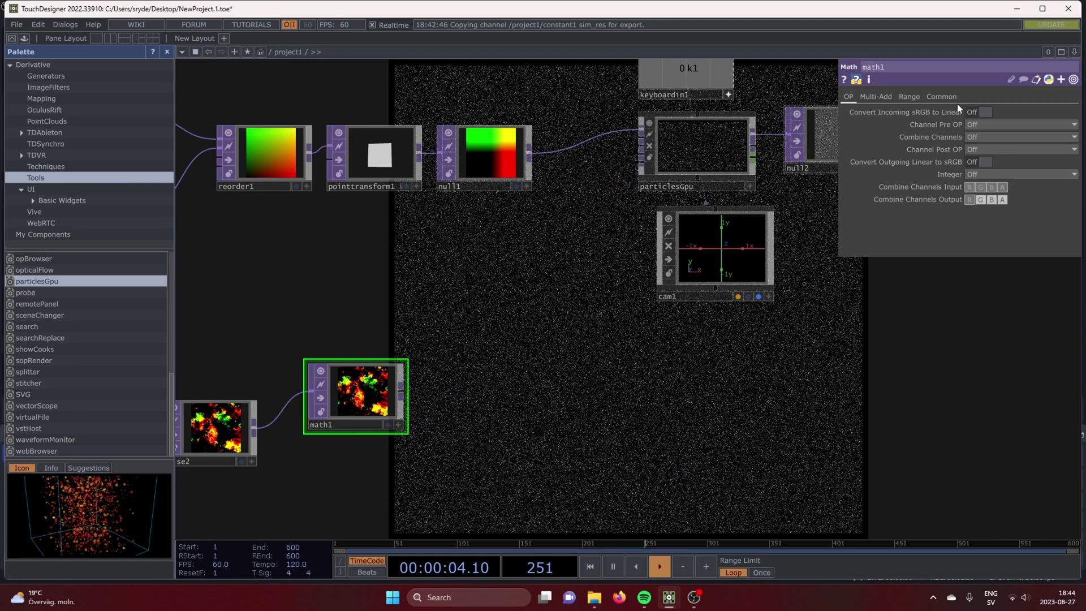
# - Set math1's multiply to 0.001 and connect its output to the optical flow input of particlesGpu
pyautogui.click(889, 99)
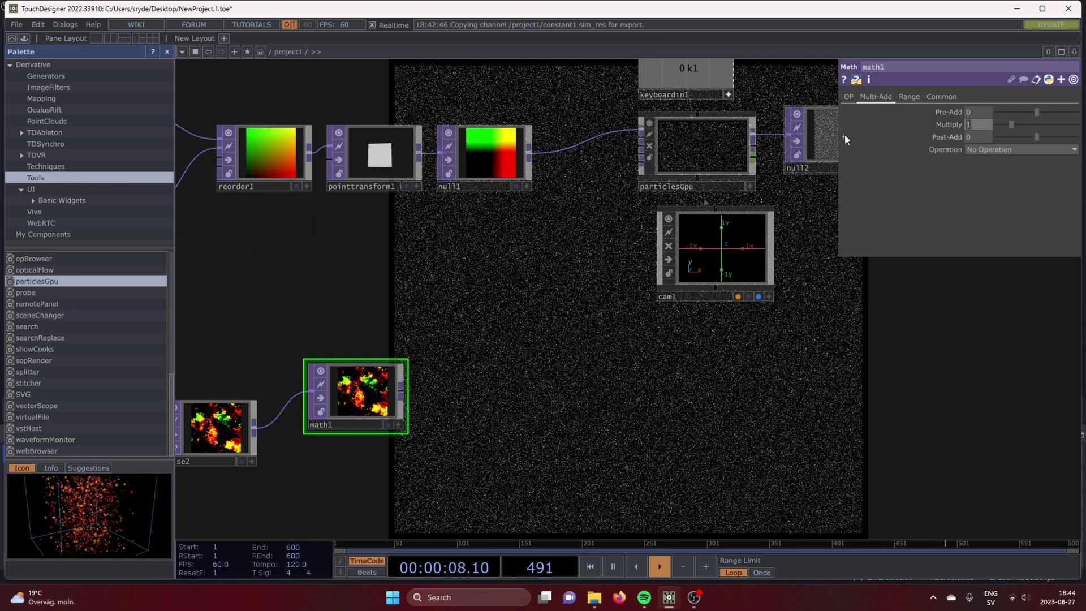
pyautogui.write('0.001')
pyautogui.press('Return')
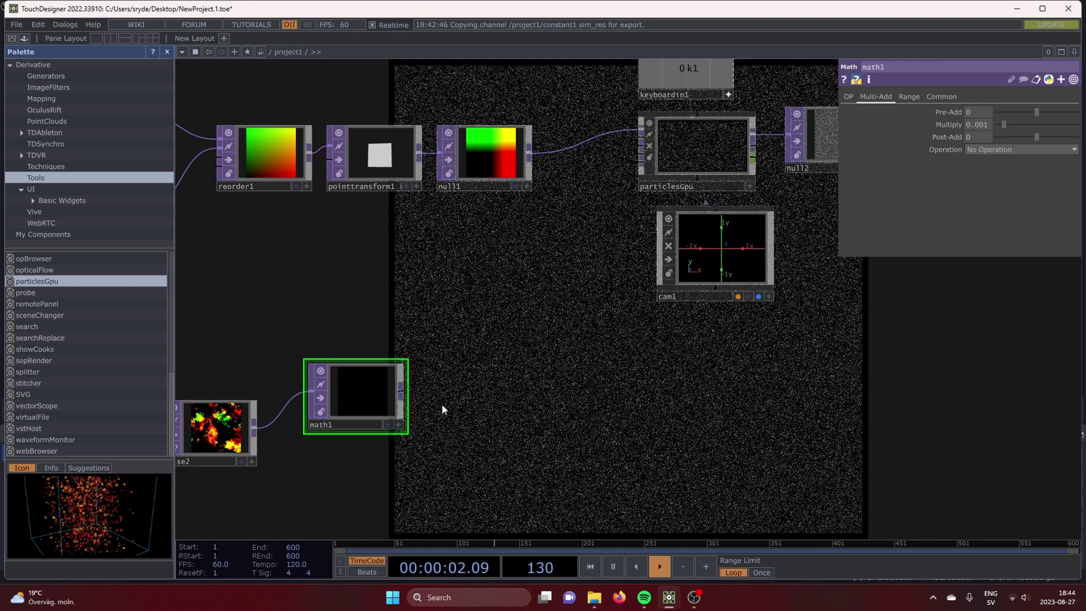
pyautogui.click(401, 386)
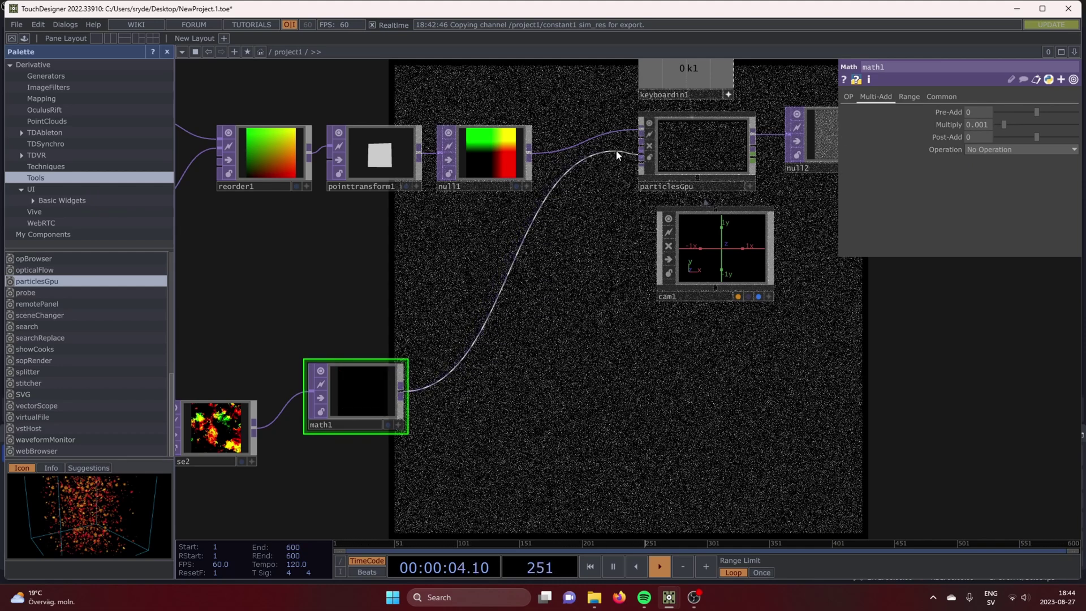
pyautogui.click(616, 151)
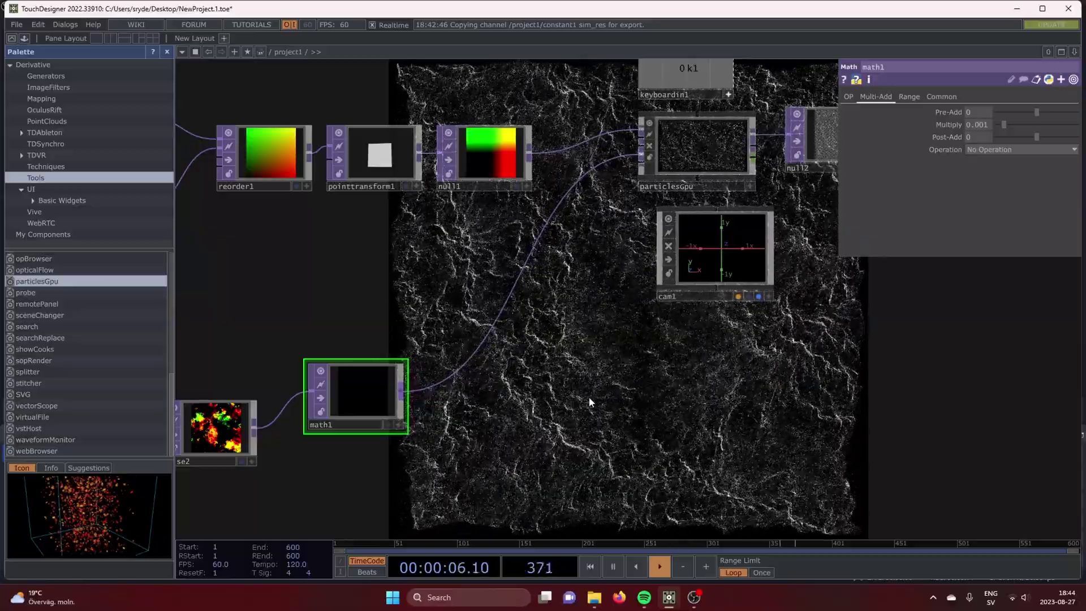
# - Turn off Monochrome on noise2
pyautogui.scroll(-3, 589, 398)
pyautogui.moveTo(604, 431); pyautogui.dragTo(737, 400)
pyautogui.click(456, 391)
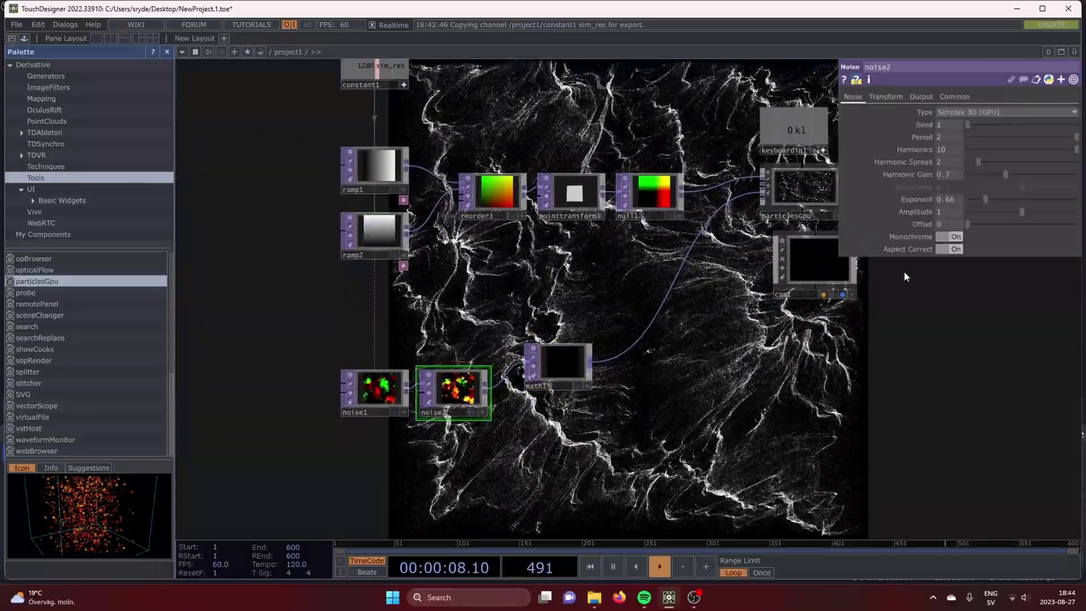
pyautogui.click(953, 237)
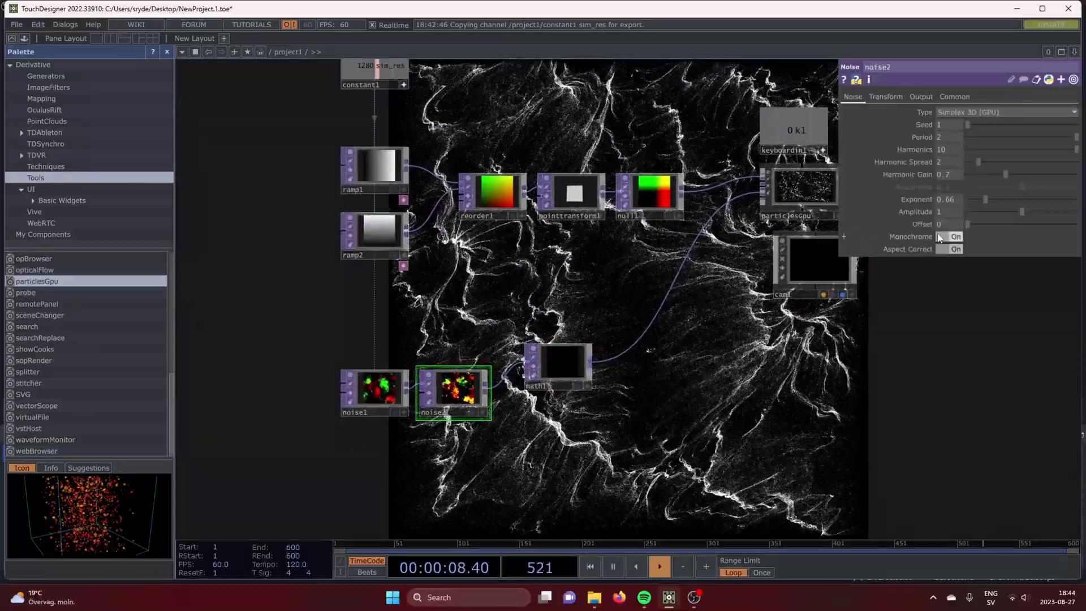
# - Bring up noise1's settings and restart the particle simulation through the k1 trigger of keyboardin1
pyautogui.click(364, 394)
pyautogui.scroll(-2, 544, 423)
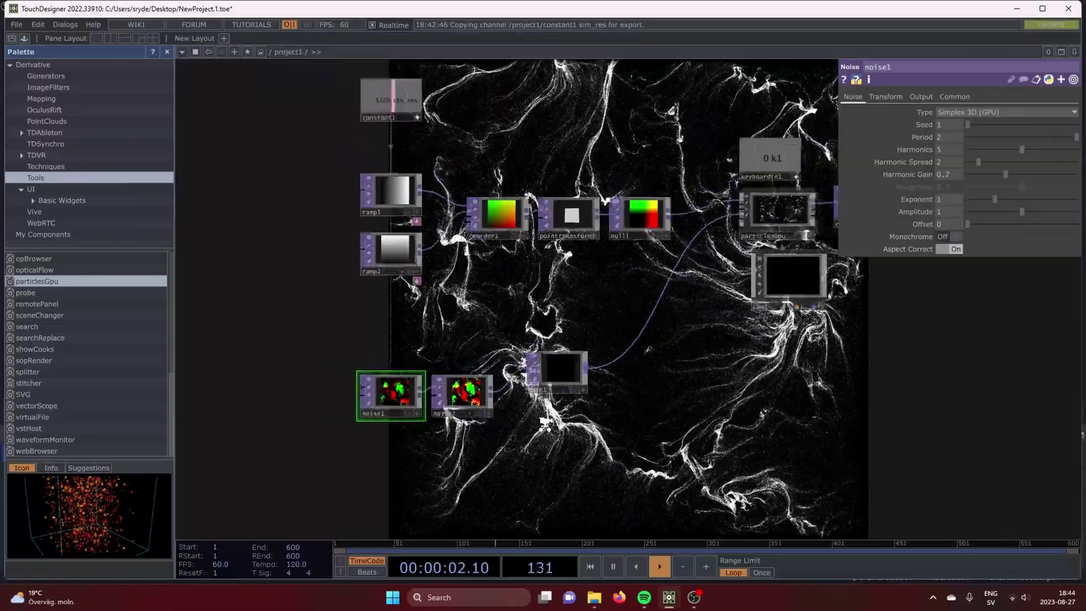
pyautogui.scroll(-5, 546, 423)
pyautogui.scroll(3, 548, 424)
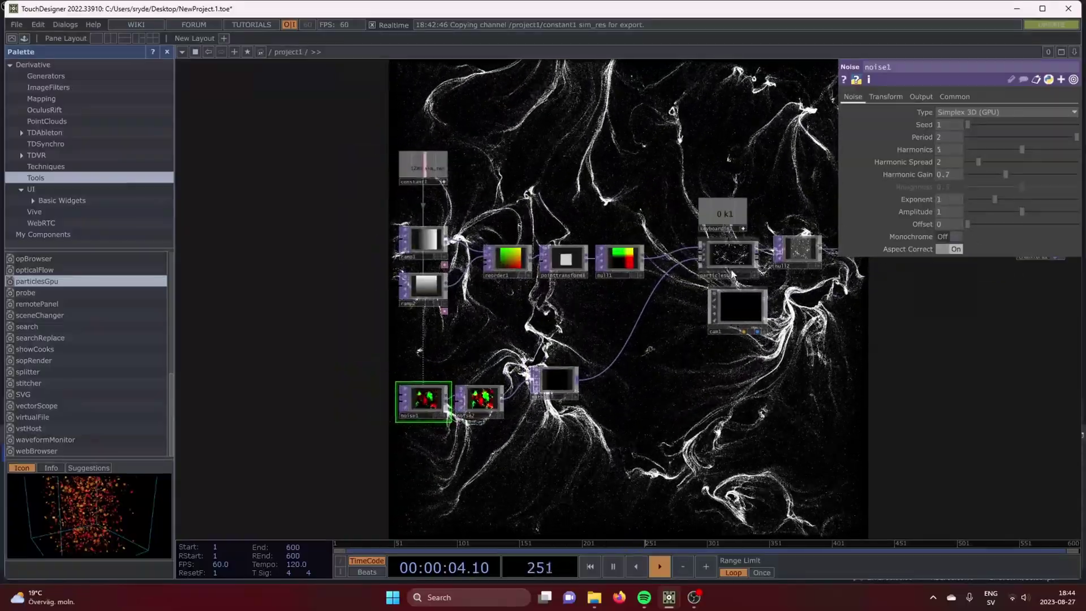
pyautogui.press('1')
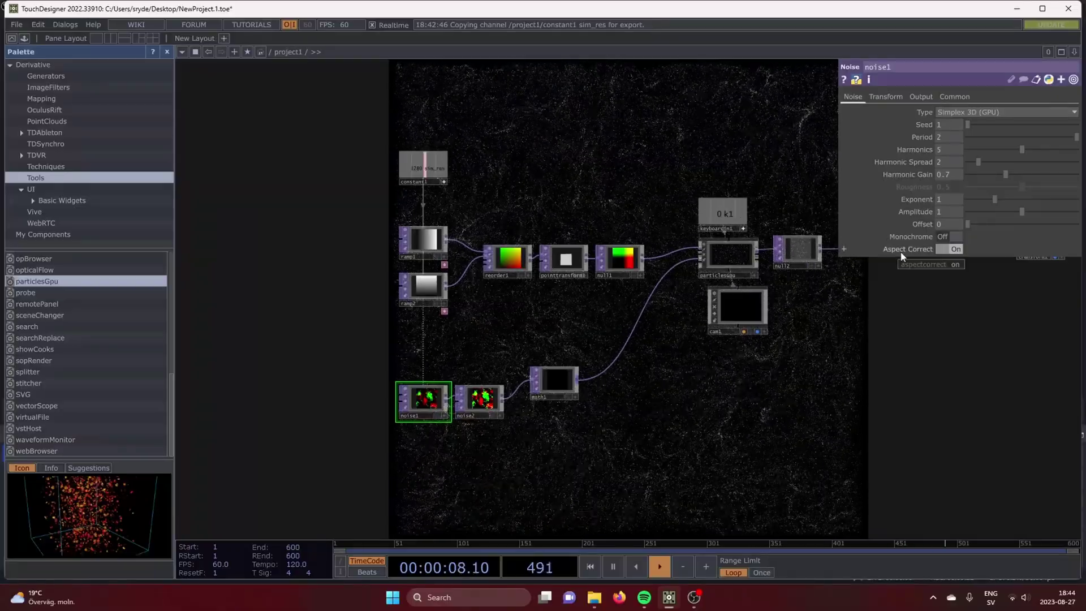
pyautogui.moveTo(836, 386); pyautogui.dragTo(585, 406)
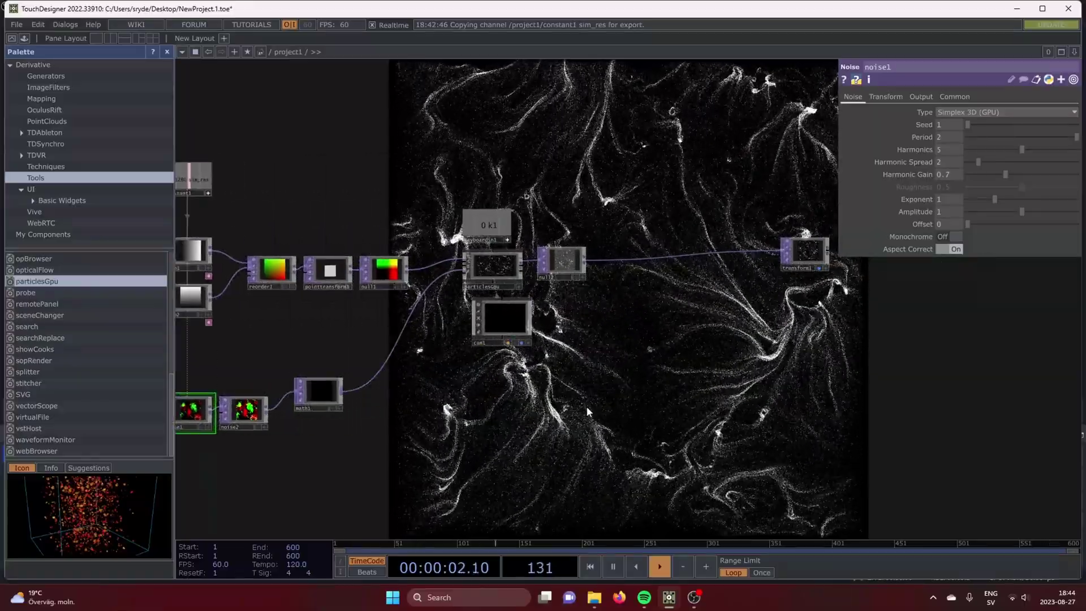
# - Set noise2's seed to 6062 to vary the flow pattern
pyautogui.moveTo(602, 468); pyautogui.dragTo(869, 429)
pyautogui.click(512, 373)
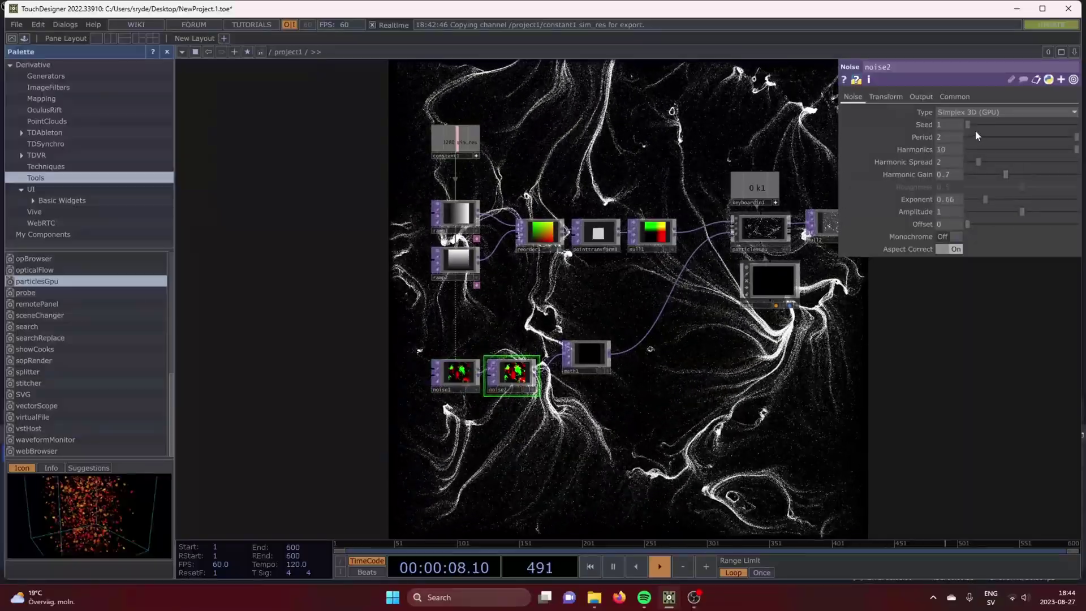
pyautogui.moveTo(773, 419); pyautogui.dragTo(605, 432)
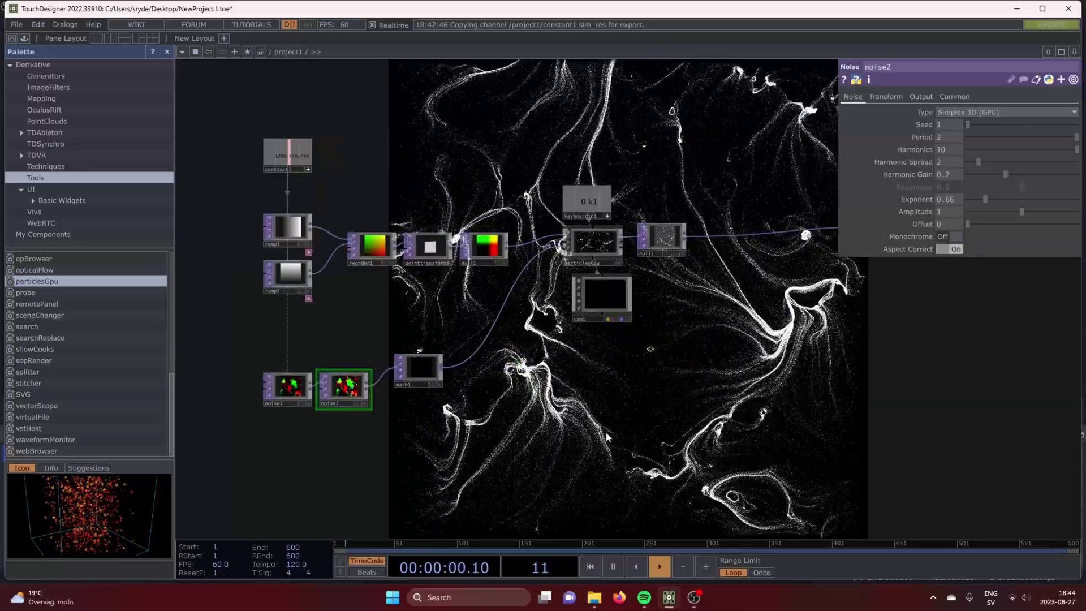
pyautogui.click(1033, 122)
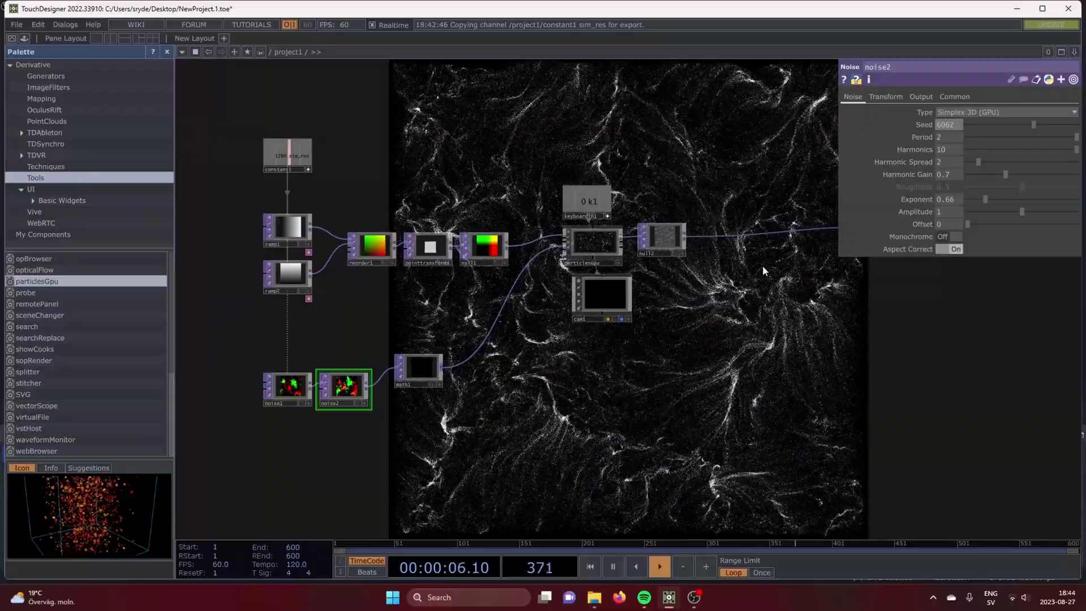
# - Move transform1 farther away from null2 and branch a Feedback TOP off null2's output, placed above the wire
pyautogui.moveTo(654, 353); pyautogui.dragTo(377, 537)
pyautogui.moveTo(617, 420); pyautogui.dragTo(849, 429)
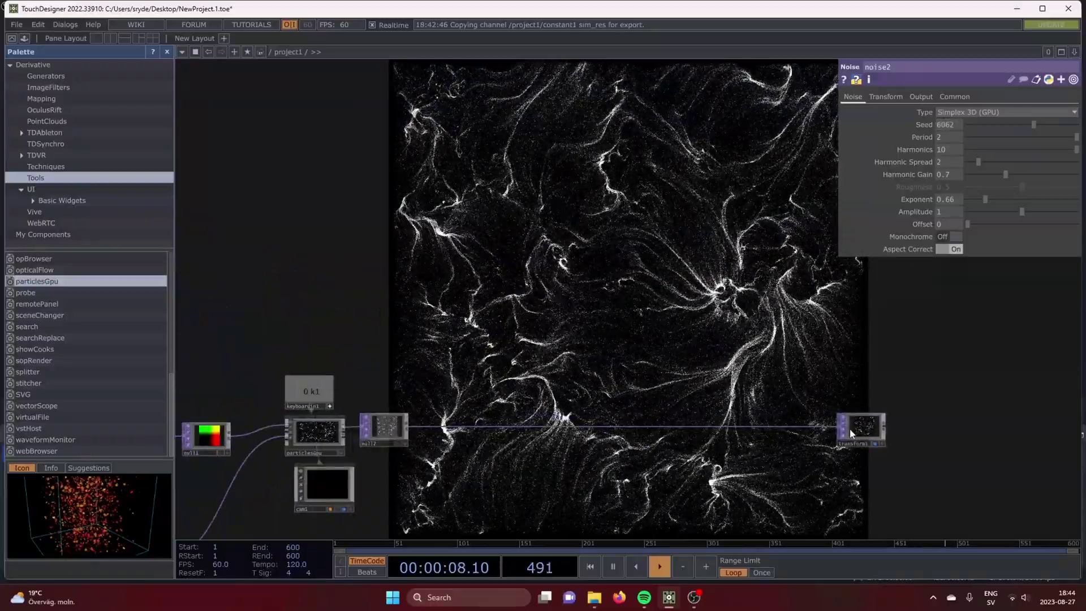
pyautogui.click(407, 426)
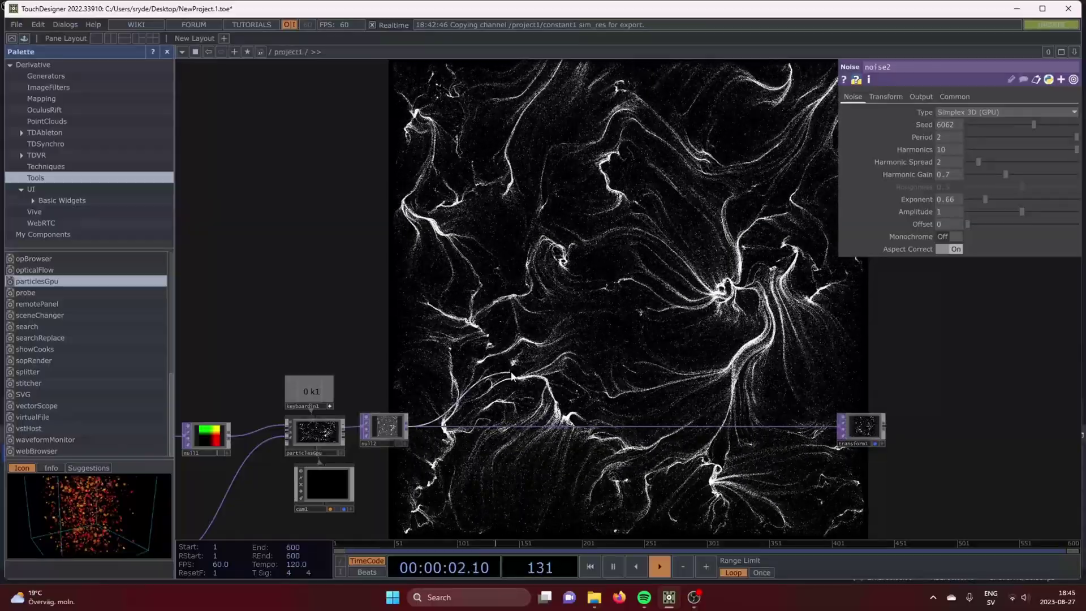
pyautogui.click(509, 374)
pyautogui.write('fe')
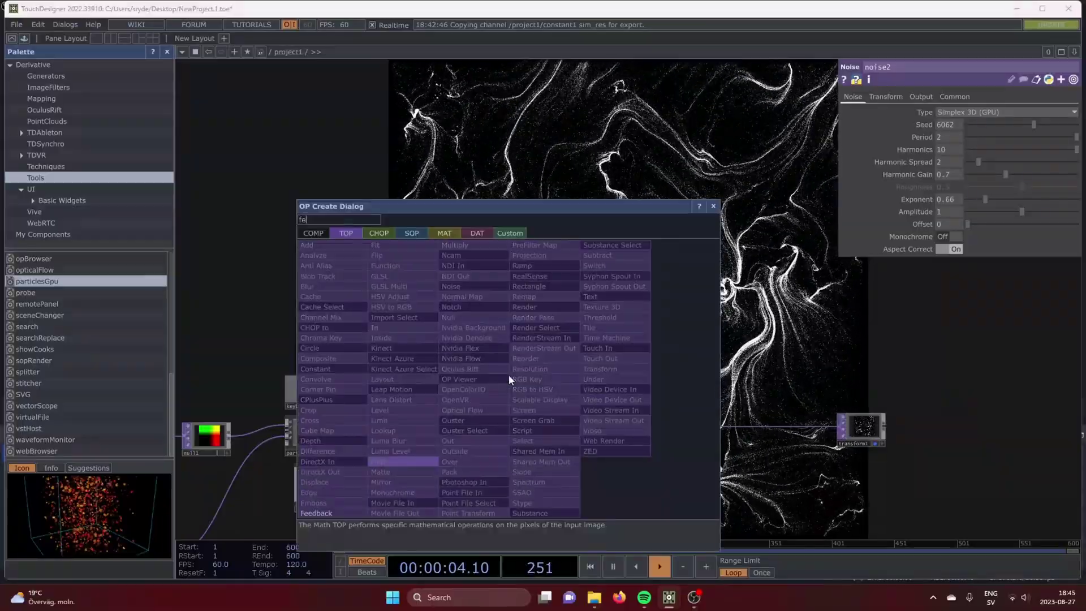
pyautogui.click(363, 511)
pyautogui.click(470, 390)
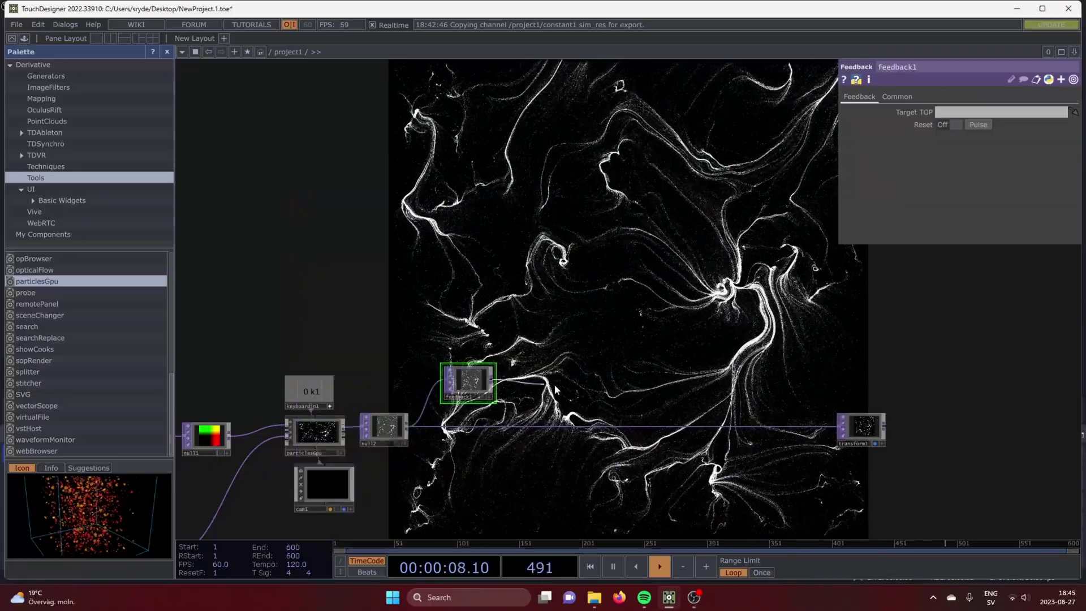
# - Add a Level TOP after feedback1, fed by feedback1's output
pyautogui.click(585, 387)
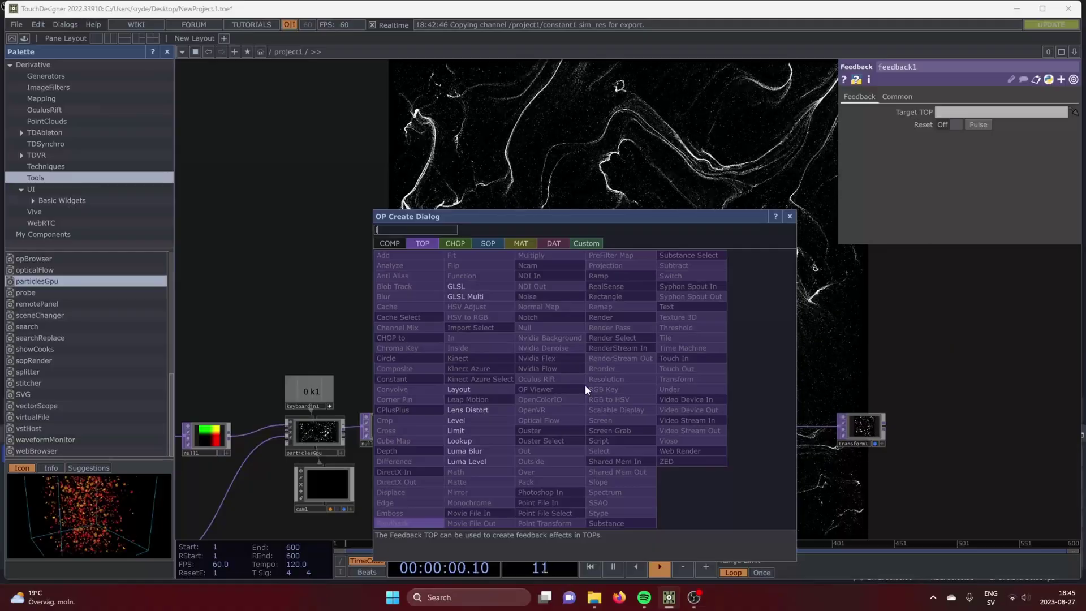
pyautogui.click(483, 421)
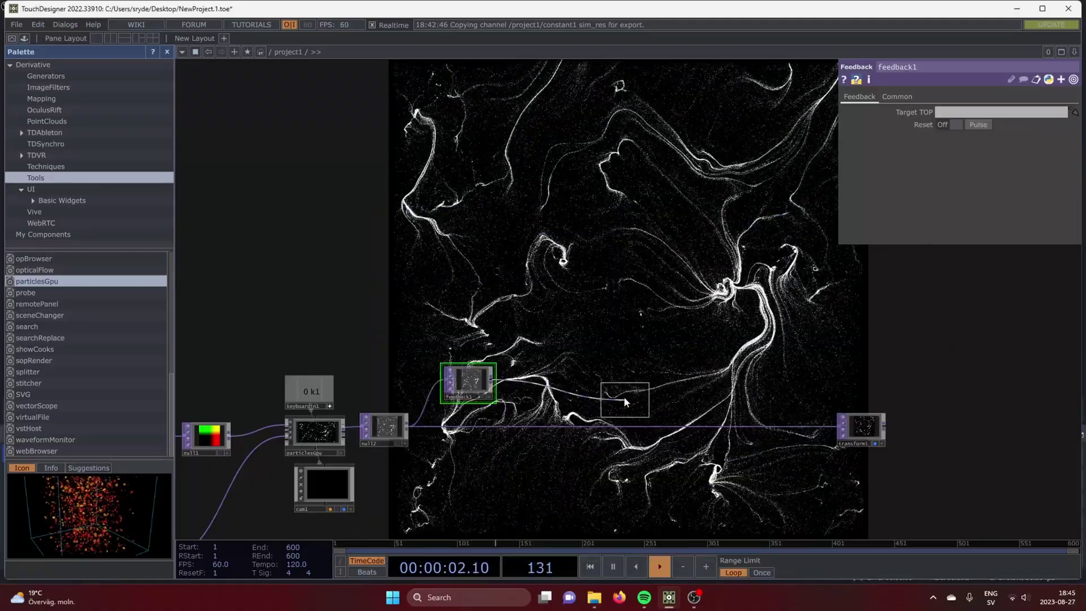
pyautogui.click(572, 392)
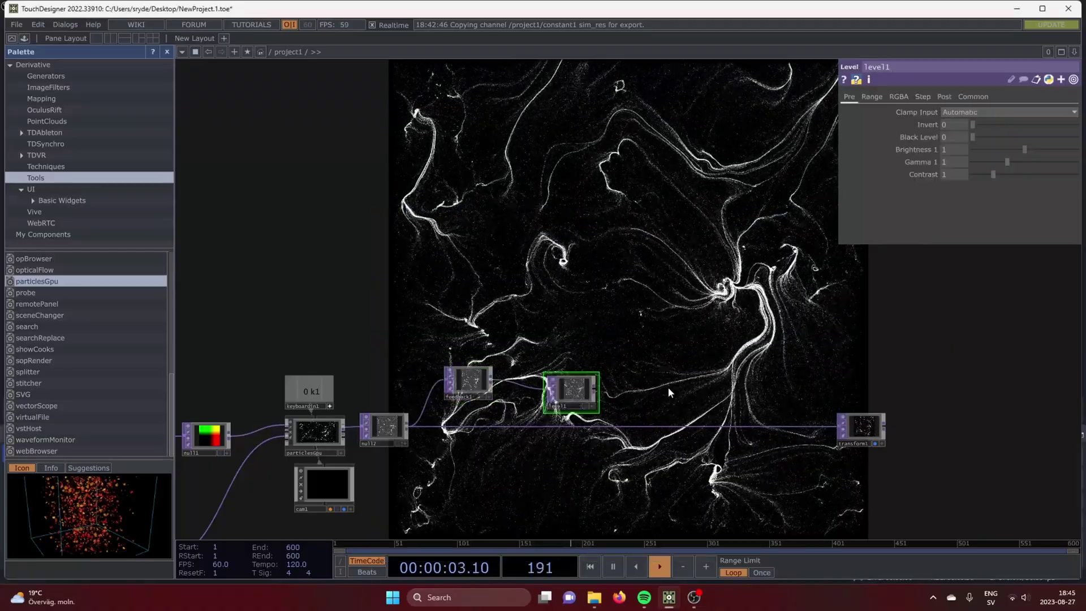
# - Set level1's opacity to 0.99, brightness 1 to 0.999 and black level to 0.001
pyautogui.click(943, 97)
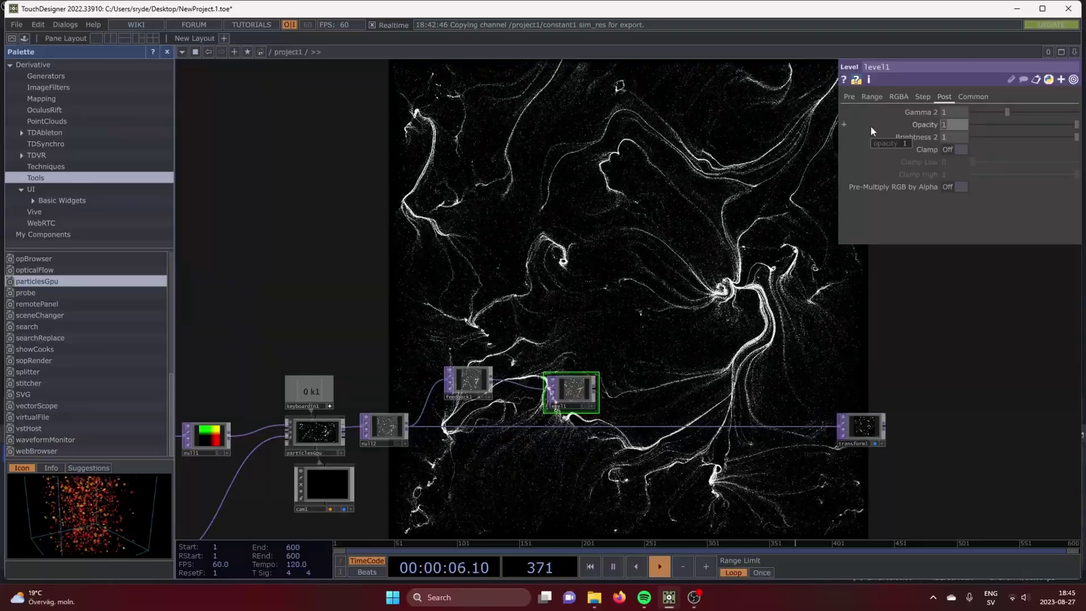
pyautogui.write('0.99')
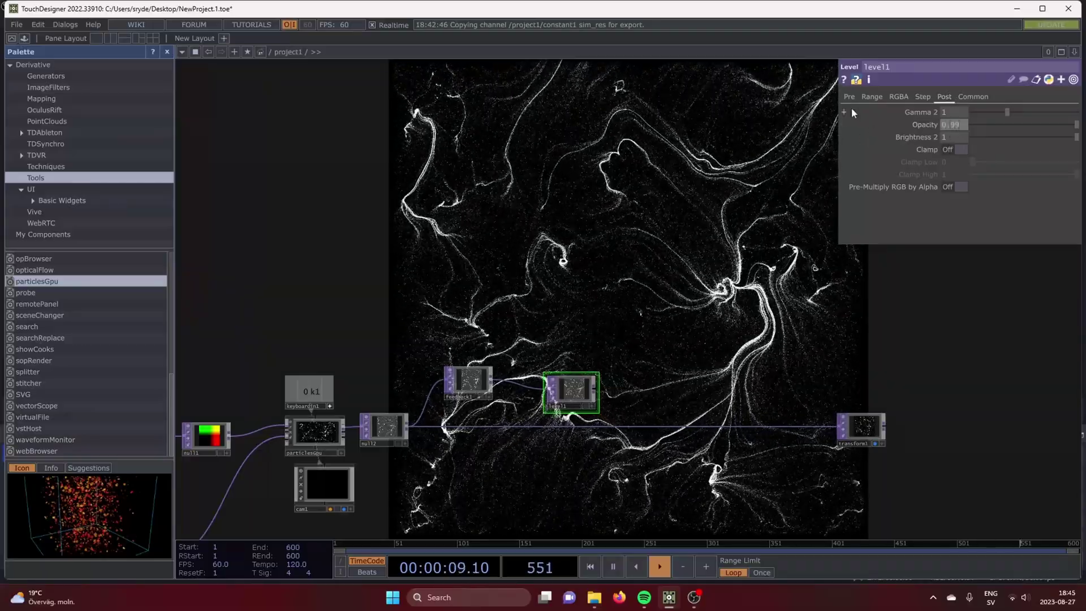
pyautogui.click(848, 96)
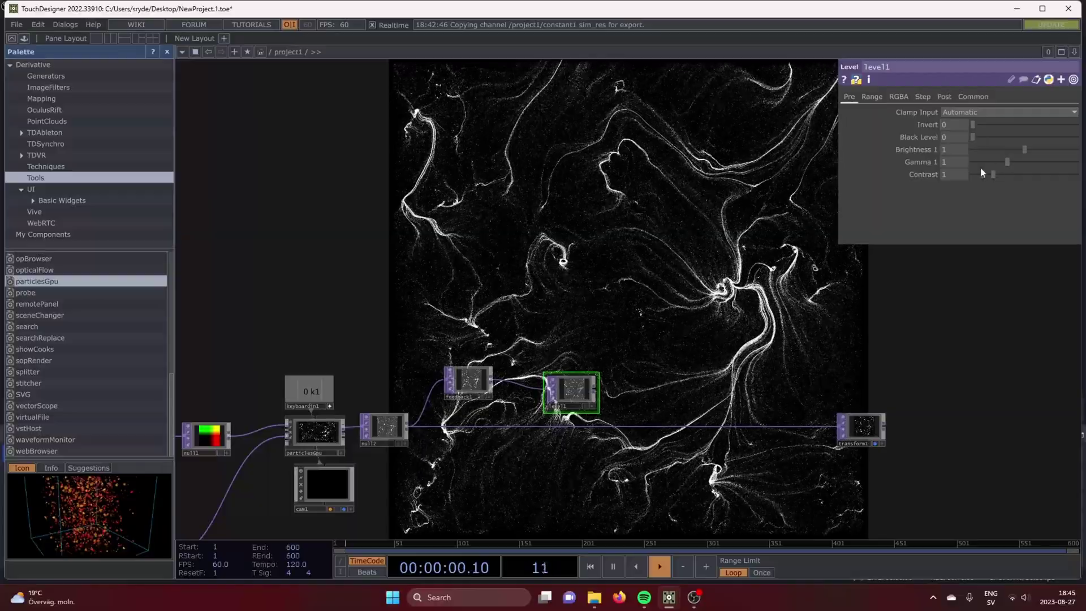
pyautogui.moveTo(962, 150); pyautogui.dragTo(823, 157)
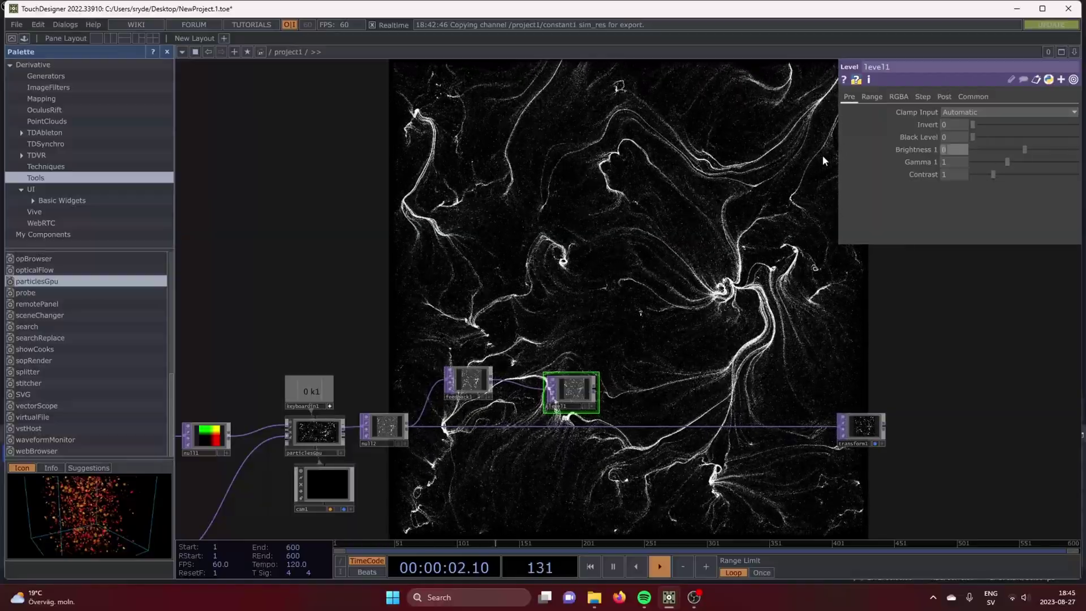
pyautogui.write('.')
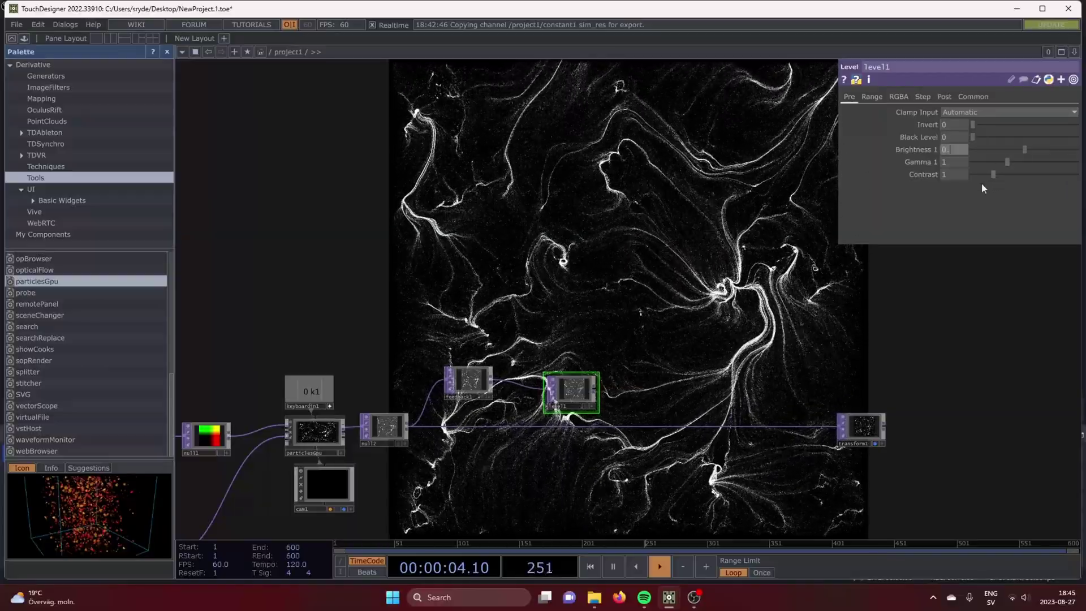
pyautogui.write('999')
pyautogui.press('Return')
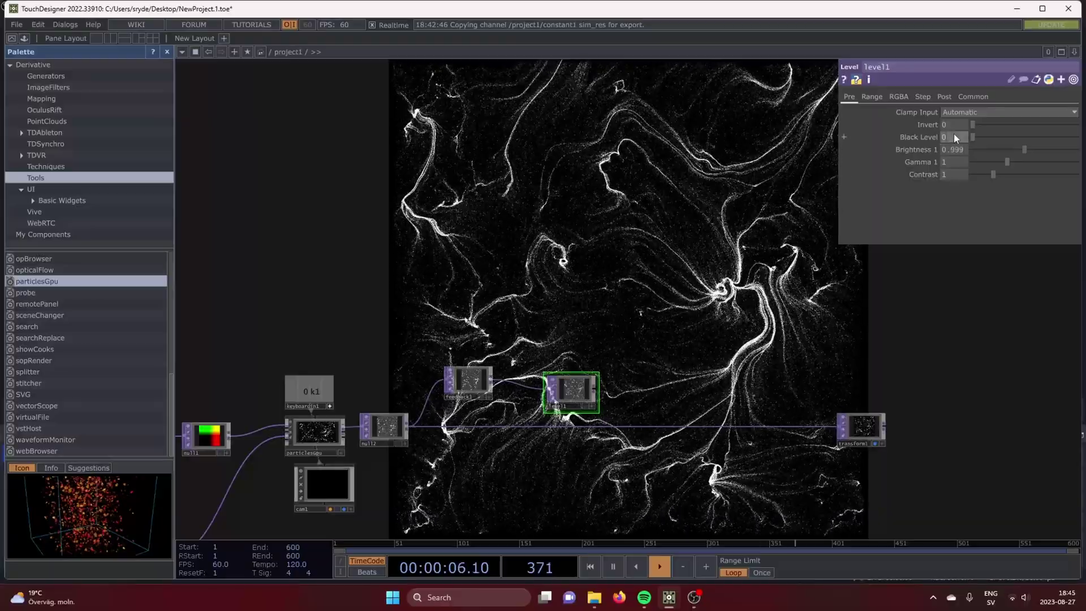
pyautogui.click(953, 137)
pyautogui.write('0.0')
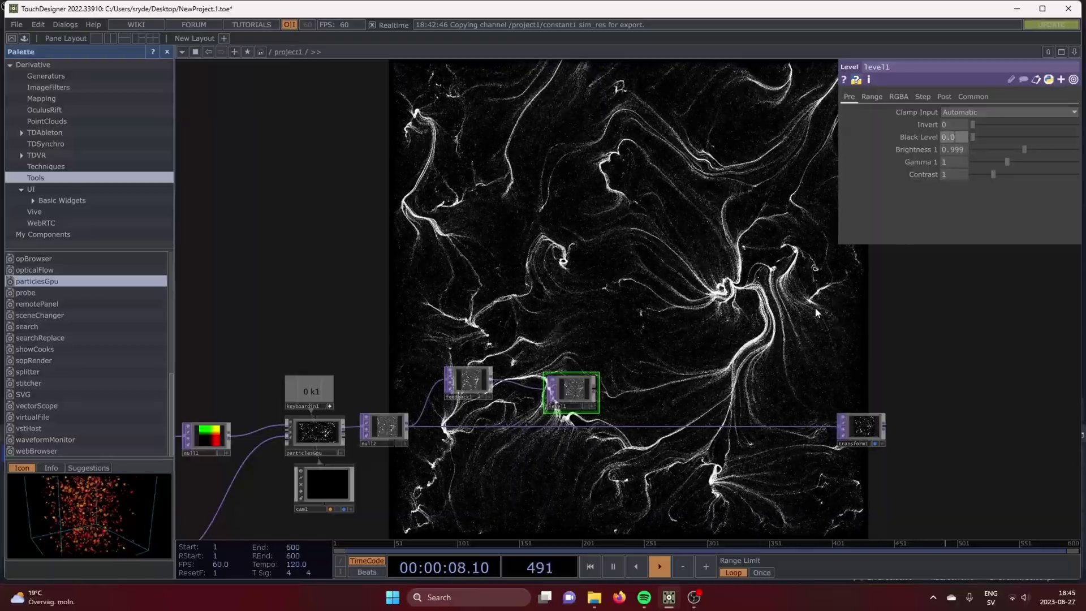
pyautogui.write('01')
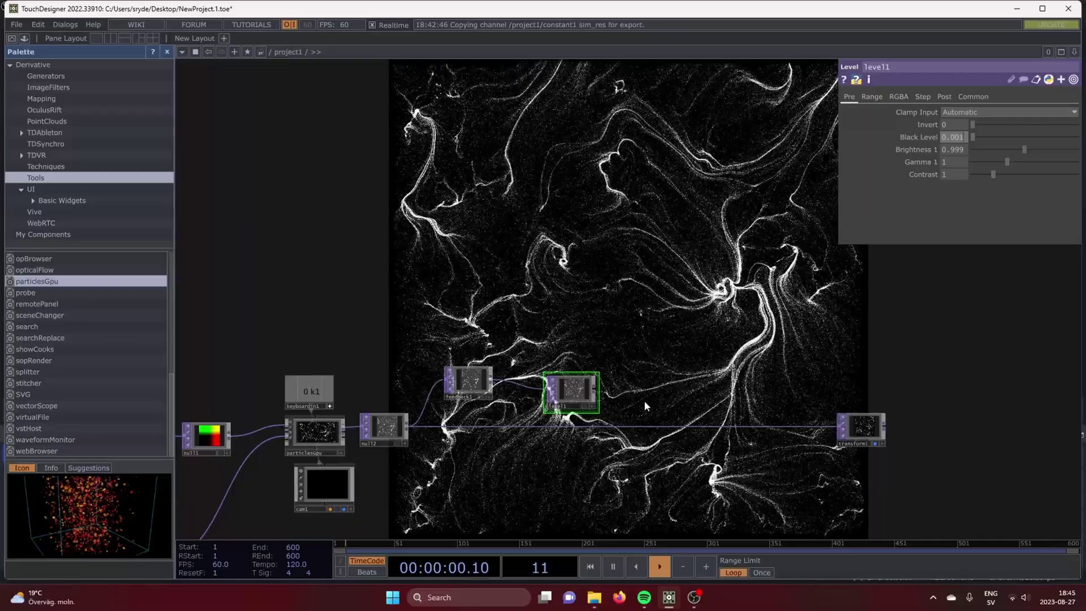
pyautogui.press('Return')
# - Insert an Over TOP into the connection between null2 and transform1
pyautogui.rightClick(670, 423)
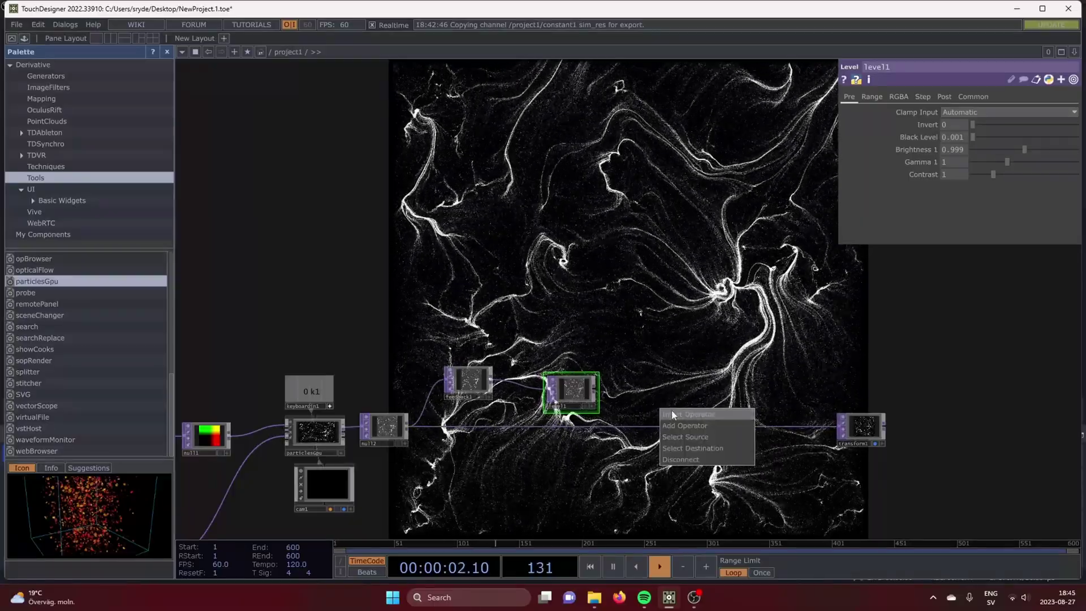
pyautogui.click(672, 414)
pyautogui.write('over')
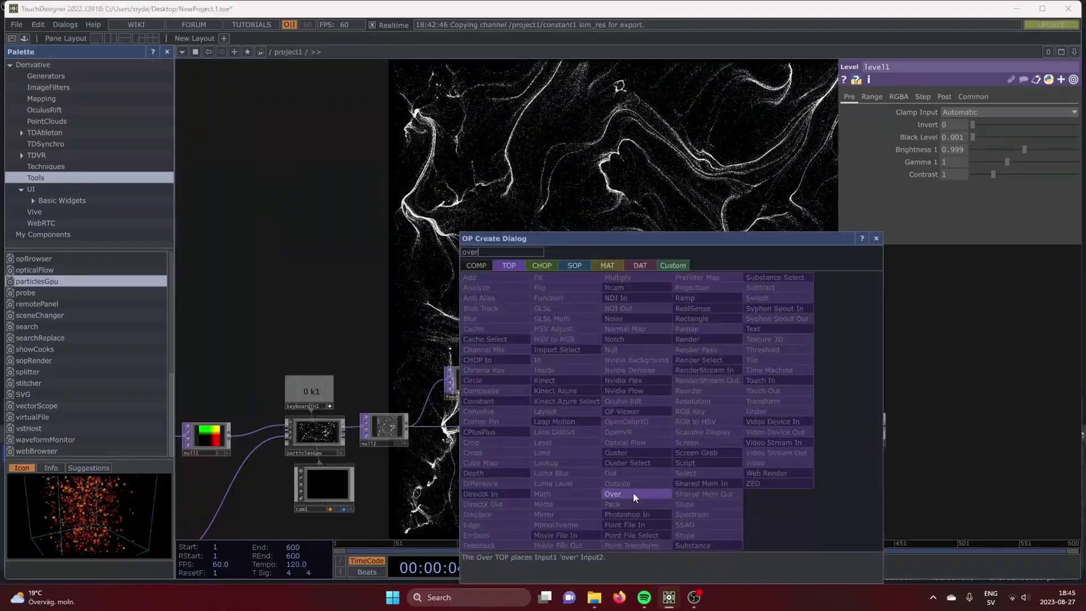
pyautogui.click(633, 492)
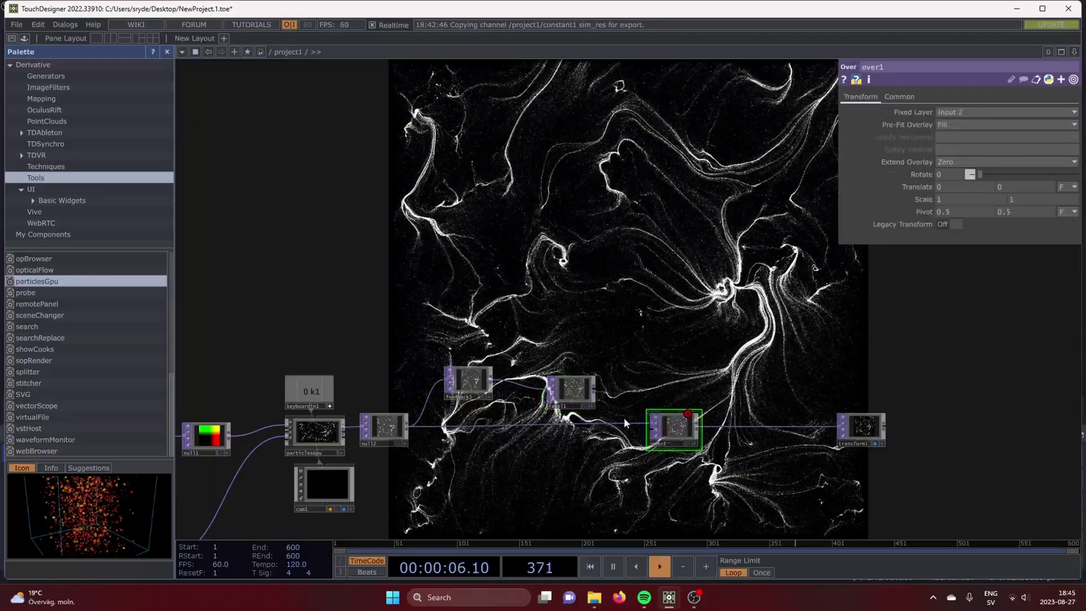
# - Close the feedback loop by wiring level1 into over1's second input and assigning over1 as feedback1's Target TOP
pyautogui.scroll(4, 625, 423)
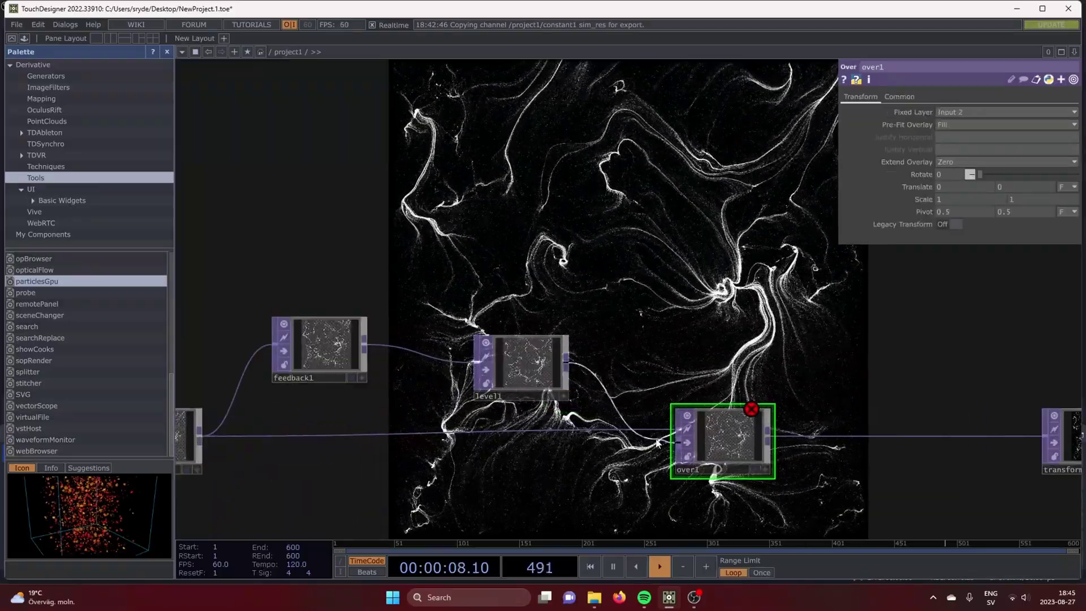
pyautogui.scroll(-4, 651, 447)
pyautogui.moveTo(676, 447); pyautogui.dragTo(475, 401)
pyautogui.scroll(-2, 583, 487)
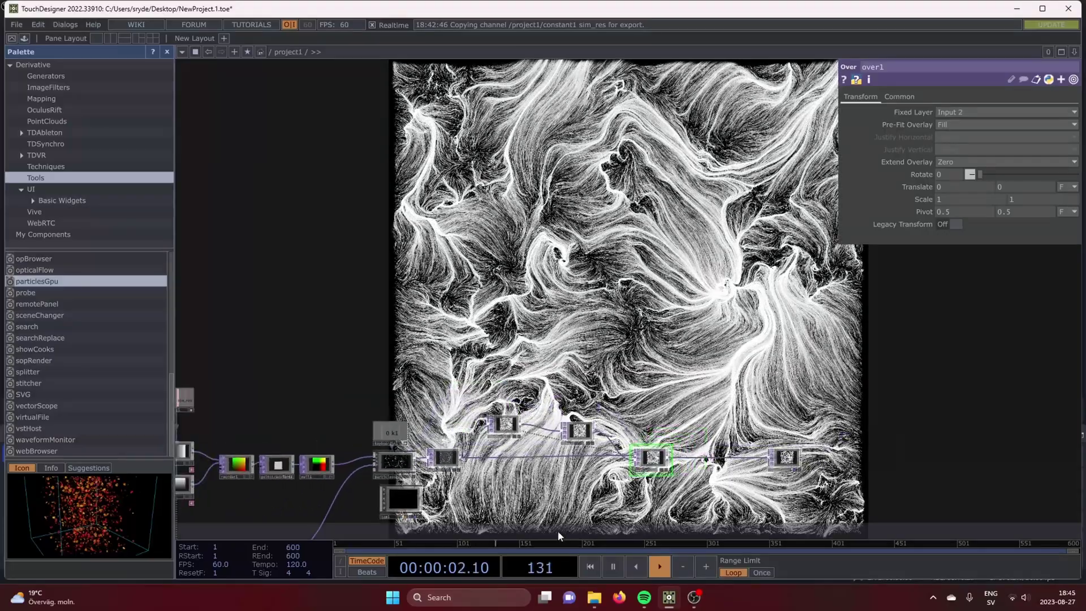
pyautogui.moveTo(558, 530); pyautogui.dragTo(790, 388)
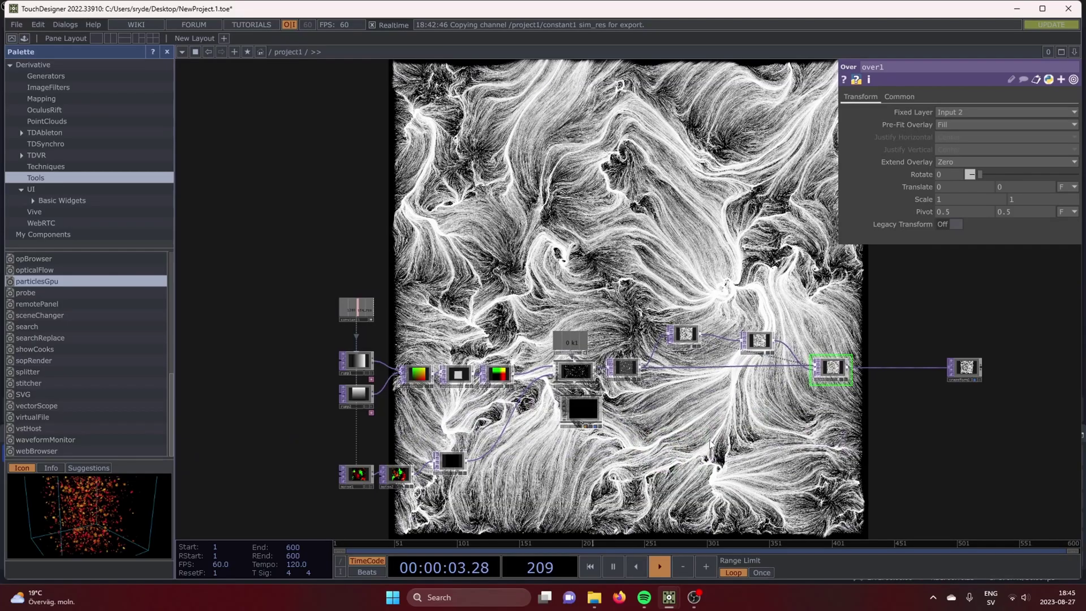
pyautogui.moveTo(364, 484); pyautogui.dragTo(432, 422)
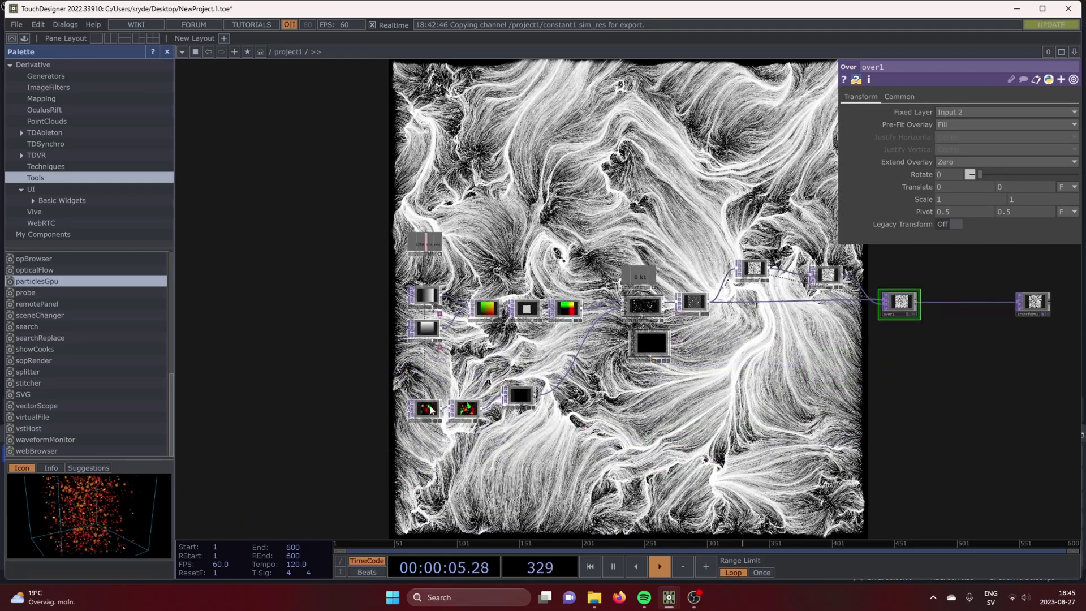
# - Try seed 5026 on noise1 and seed 2073 on noise2
pyautogui.click(427, 410)
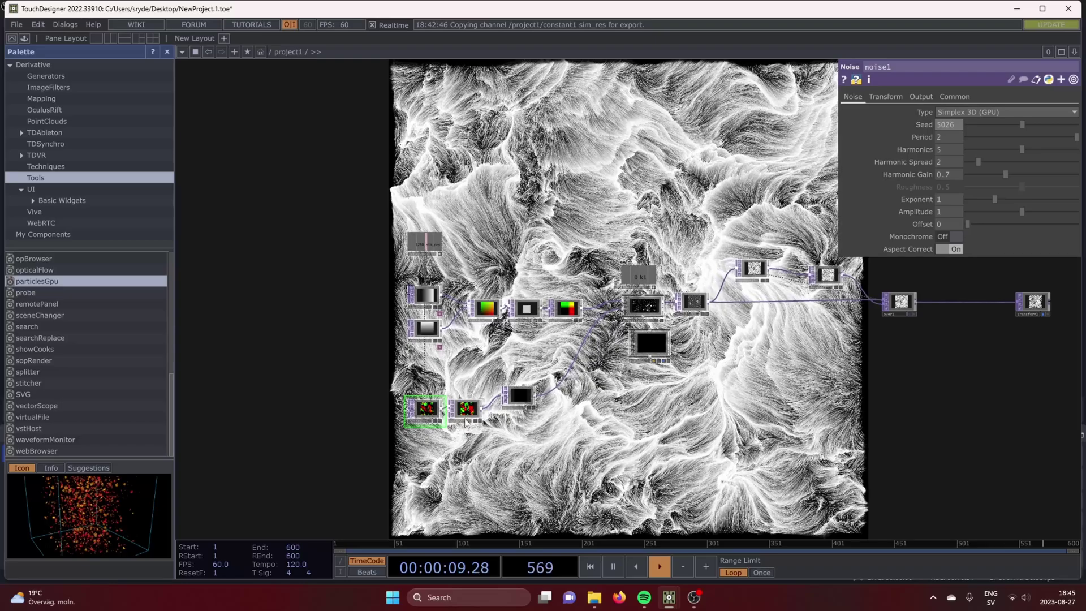
pyautogui.click(465, 409)
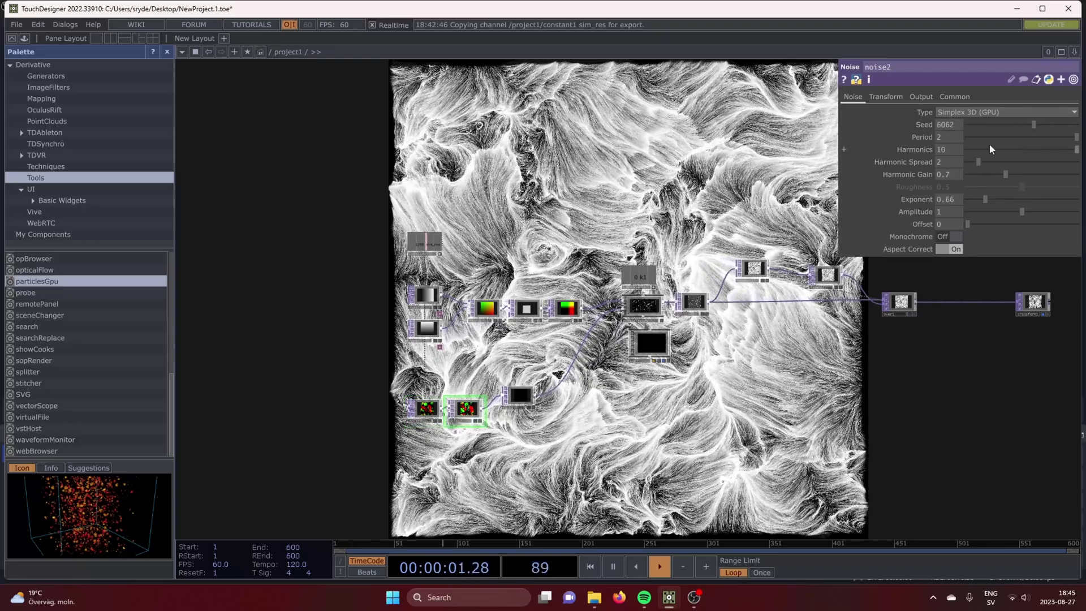
pyautogui.click(990, 124)
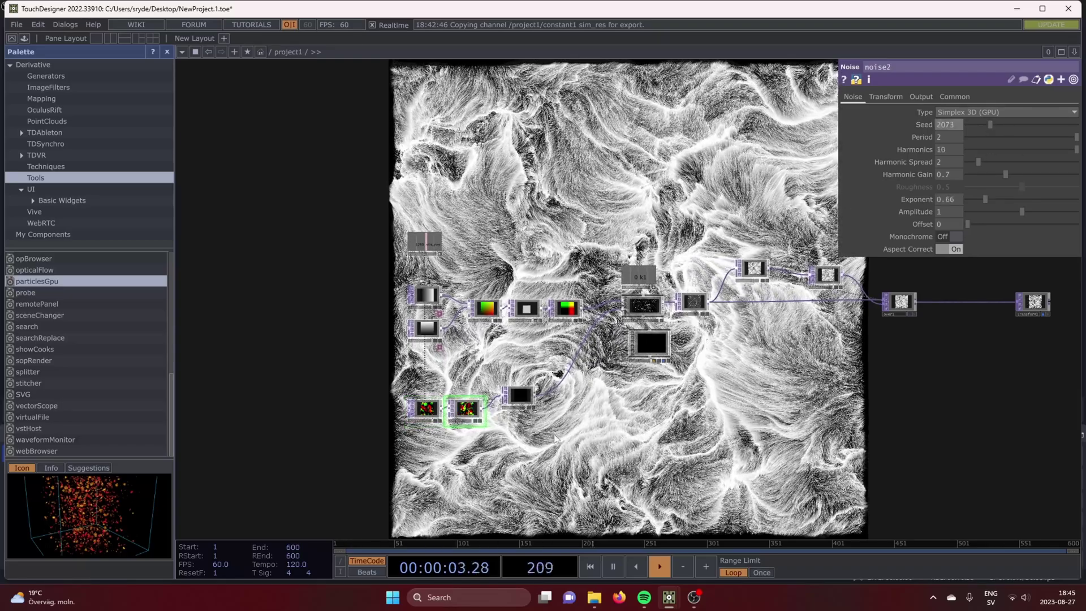
# - Set the particlesGpu simulation speed to 3
pyautogui.scroll(4, 517, 441)
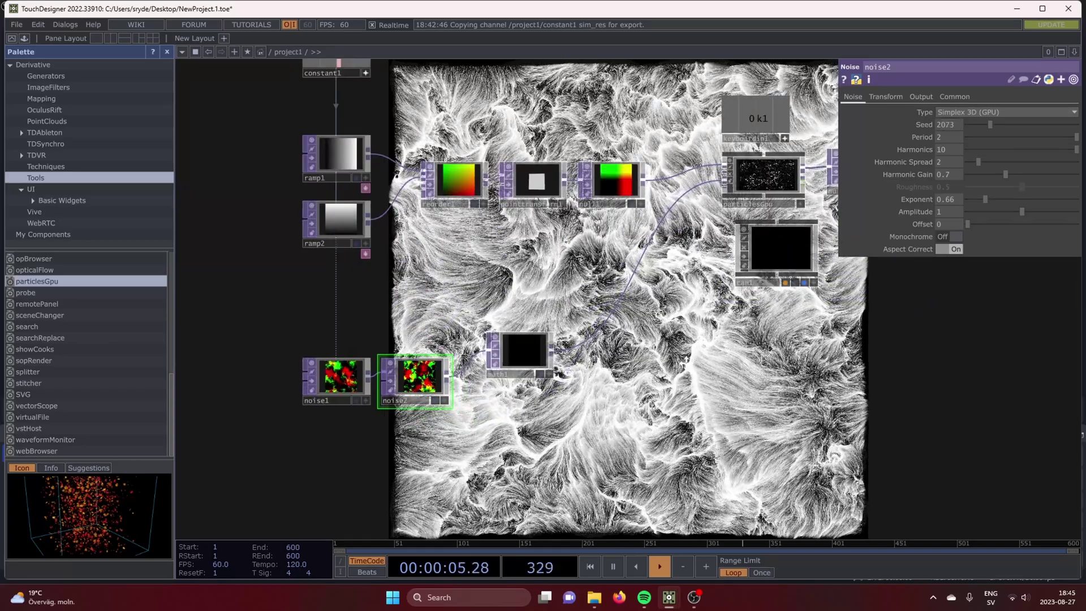
pyautogui.moveTo(517, 440); pyautogui.dragTo(376, 490)
pyautogui.click(620, 223)
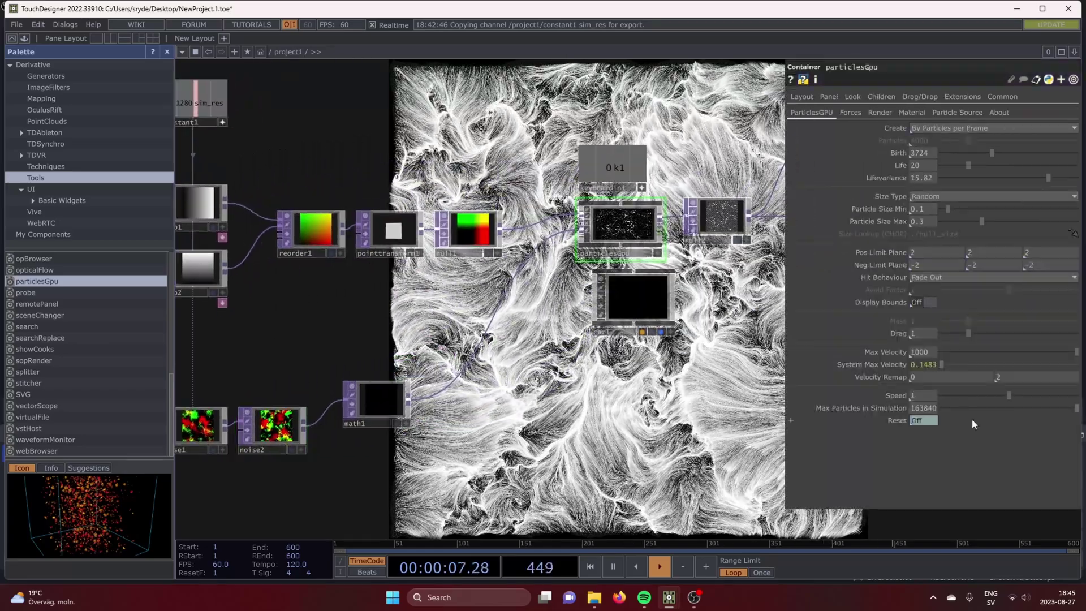
pyautogui.moveTo(1010, 395); pyautogui.dragTo(1081, 398)
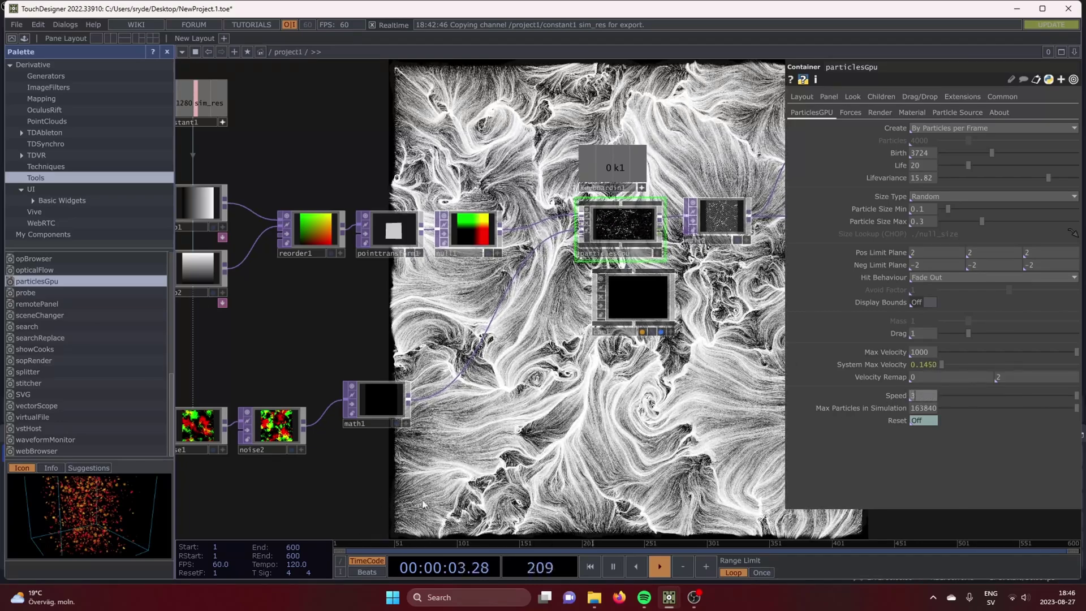
# - Set noise1's seed to 2384 and noise2's seed to 7409
pyautogui.moveTo(208, 454); pyautogui.dragTo(461, 450)
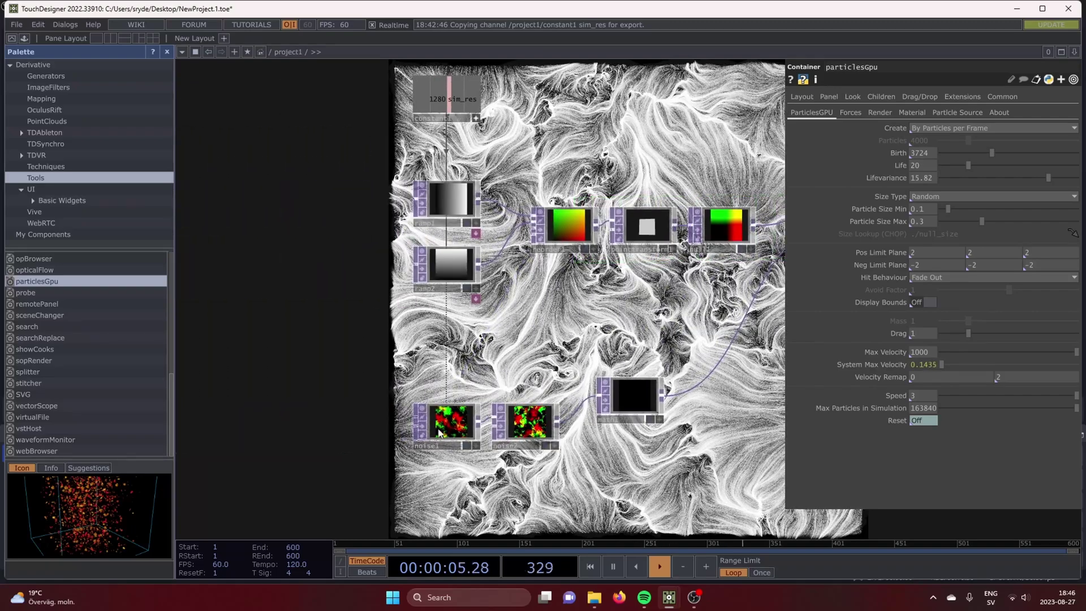
pyautogui.click(439, 432)
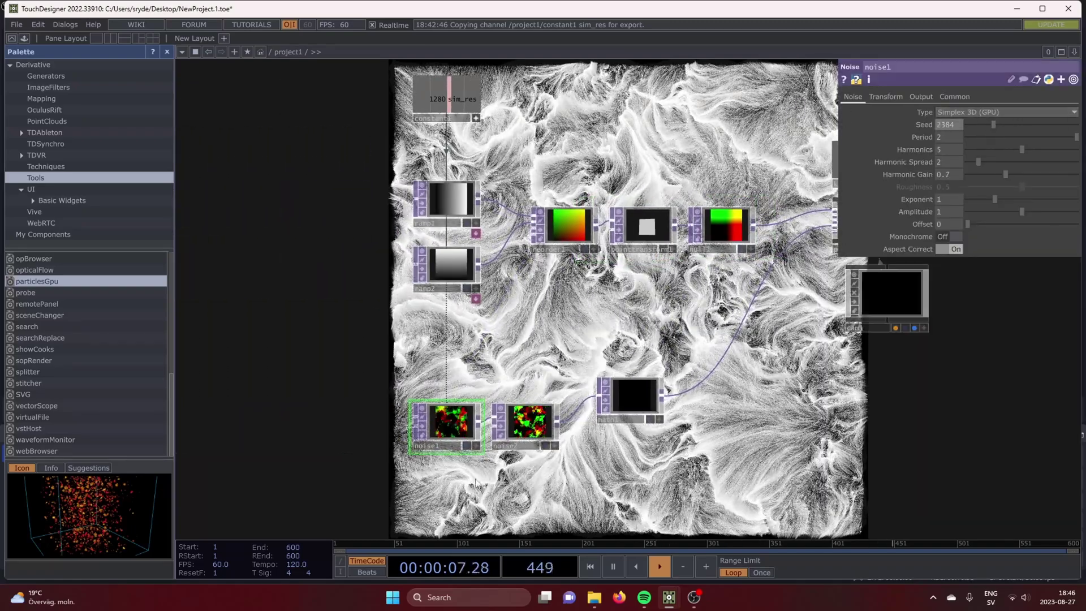
pyautogui.click(528, 421)
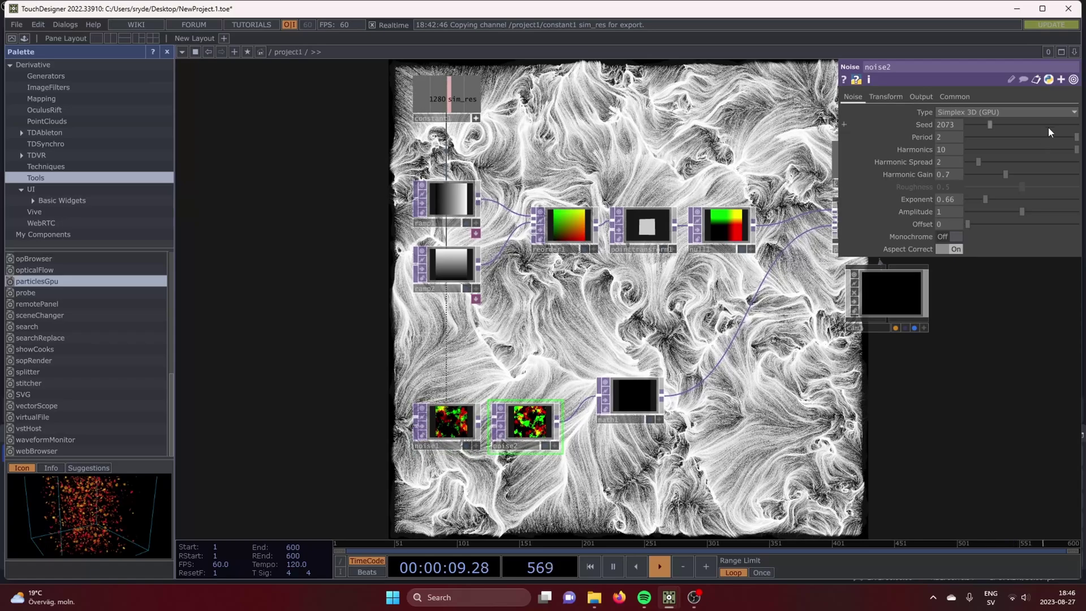
pyautogui.click(1048, 124)
# - Move constant1, both ramps, reorder1, pointtransform1 and null1 up together to make room above the noise chain
pyautogui.moveTo(921, 341); pyautogui.dragTo(769, 317)
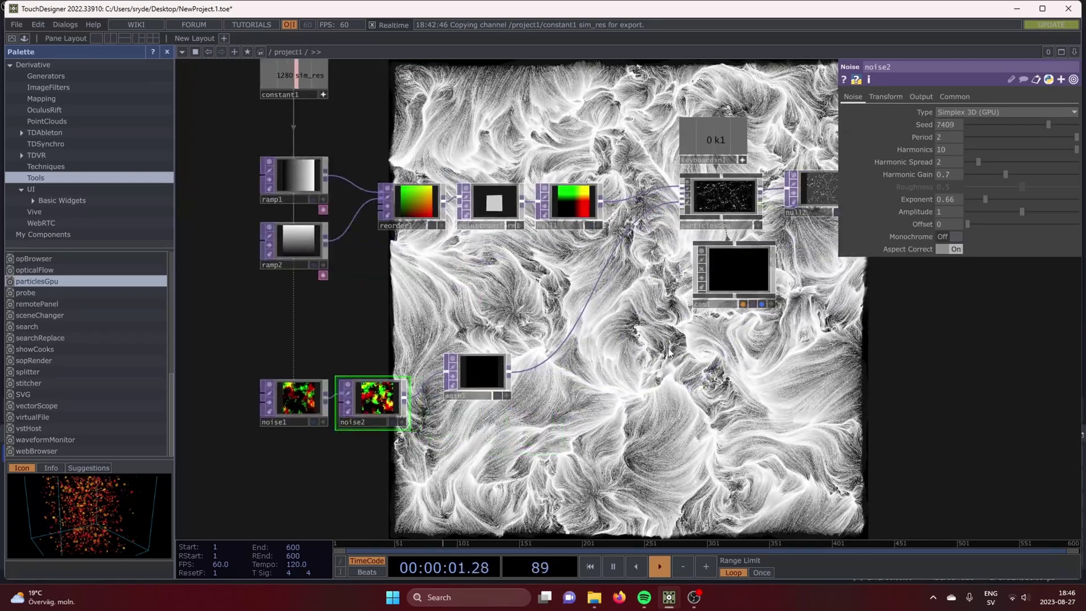
pyautogui.scroll(-4, 656, 364)
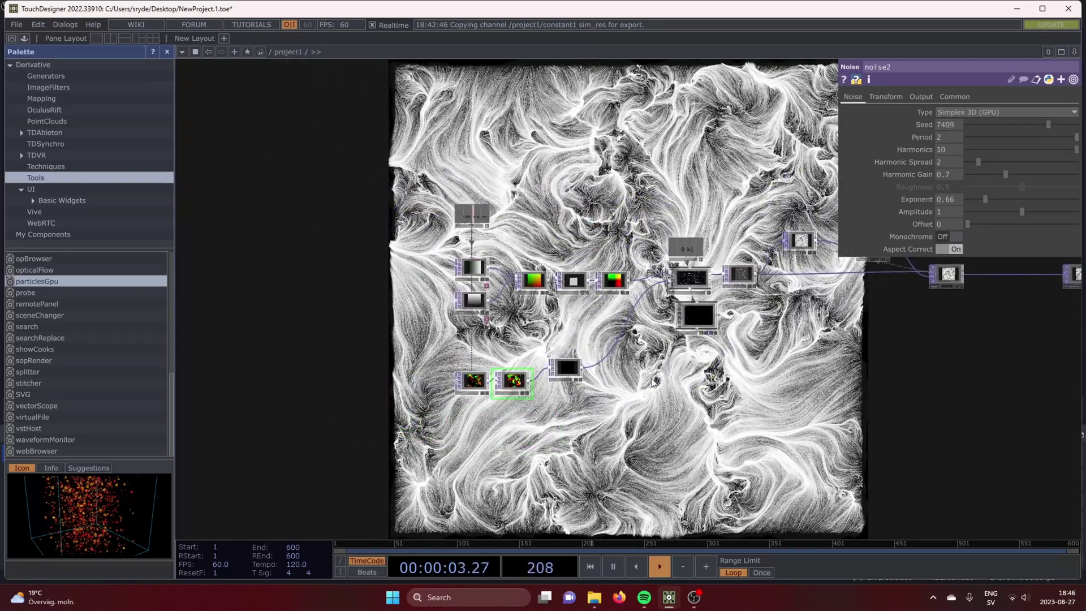
pyautogui.scroll(4, 653, 381)
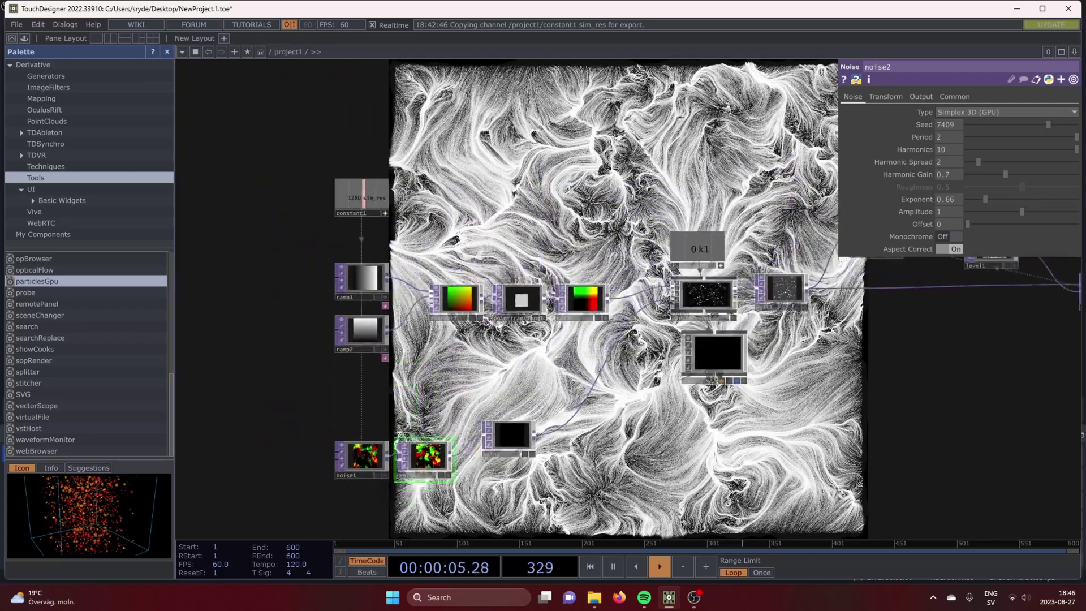
pyautogui.scroll(-1, 599, 367)
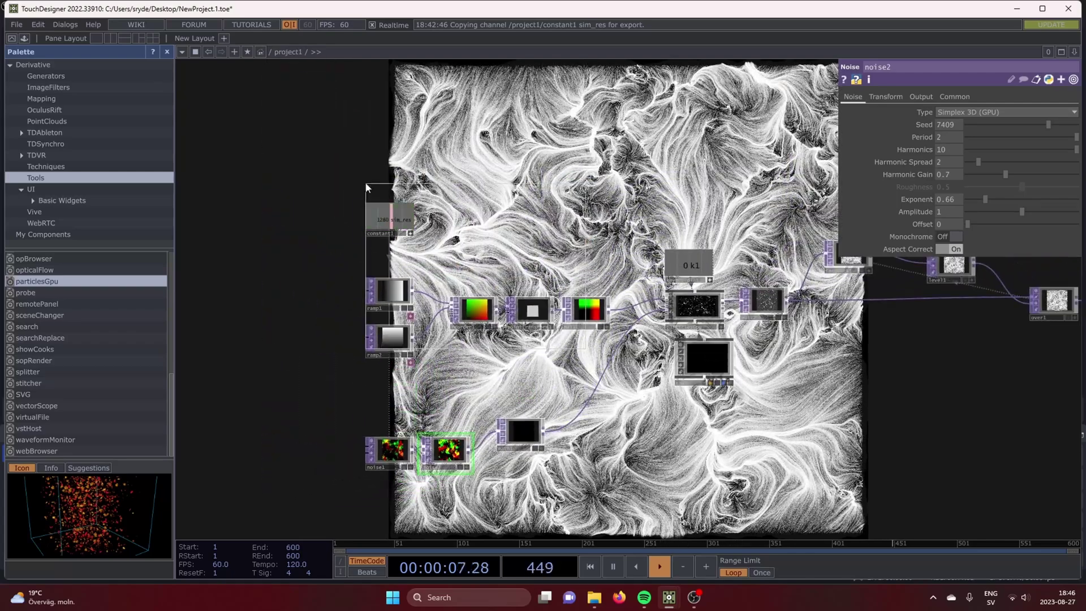
pyautogui.moveTo(366, 185); pyautogui.dragTo(362, 185, button='right')
pyautogui.moveTo(378, 346); pyautogui.dragTo(311, 158)
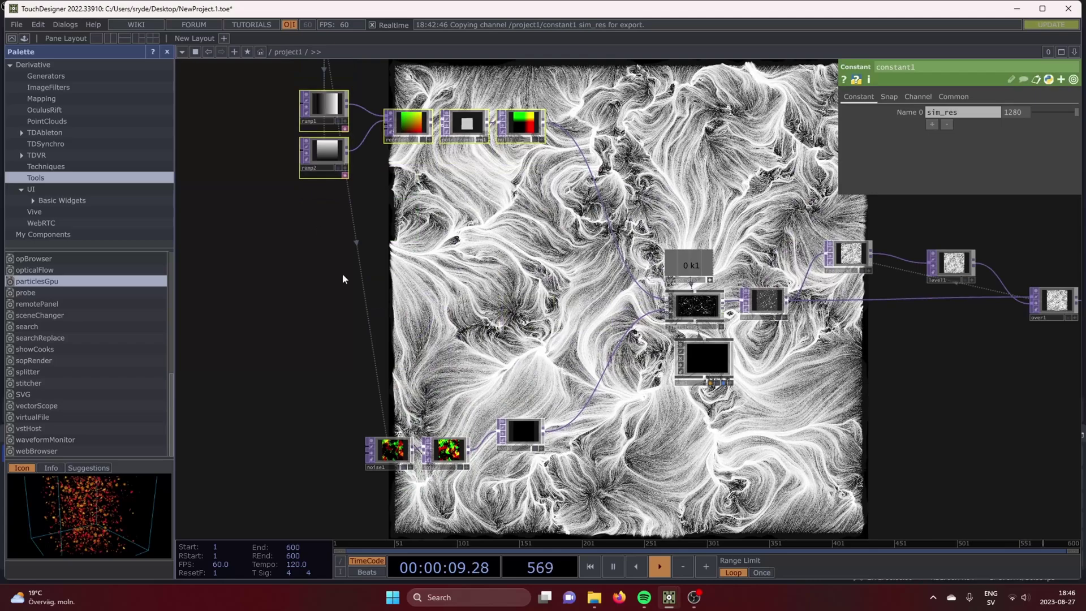
pyautogui.moveTo(342, 279); pyautogui.dragTo(446, 325)
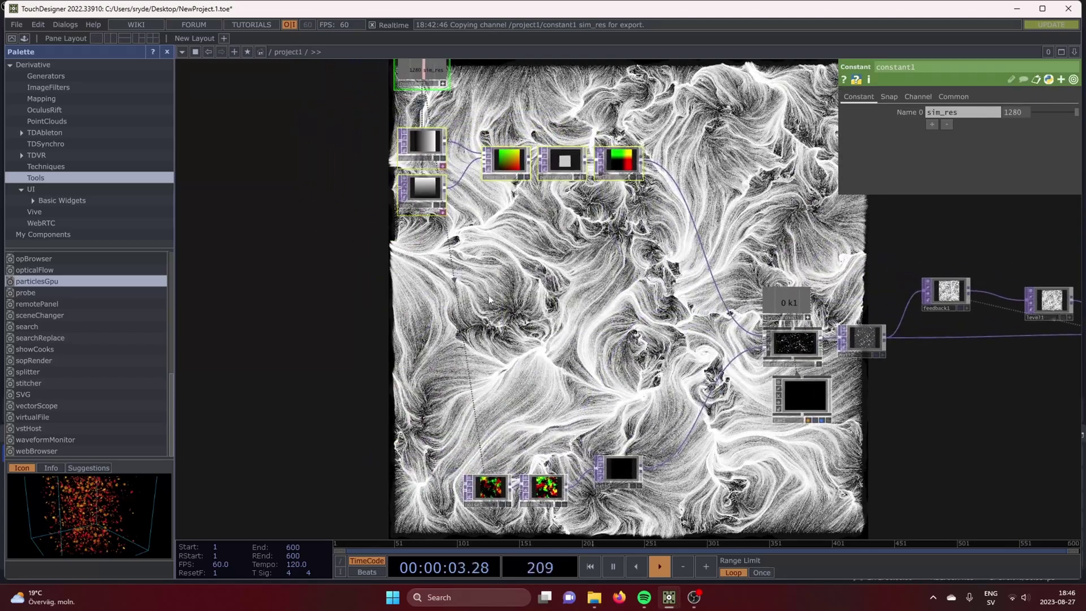
# - Add a Noise TOP in the free space between the ramps and the existing noise chain
pyautogui.press('Tab')
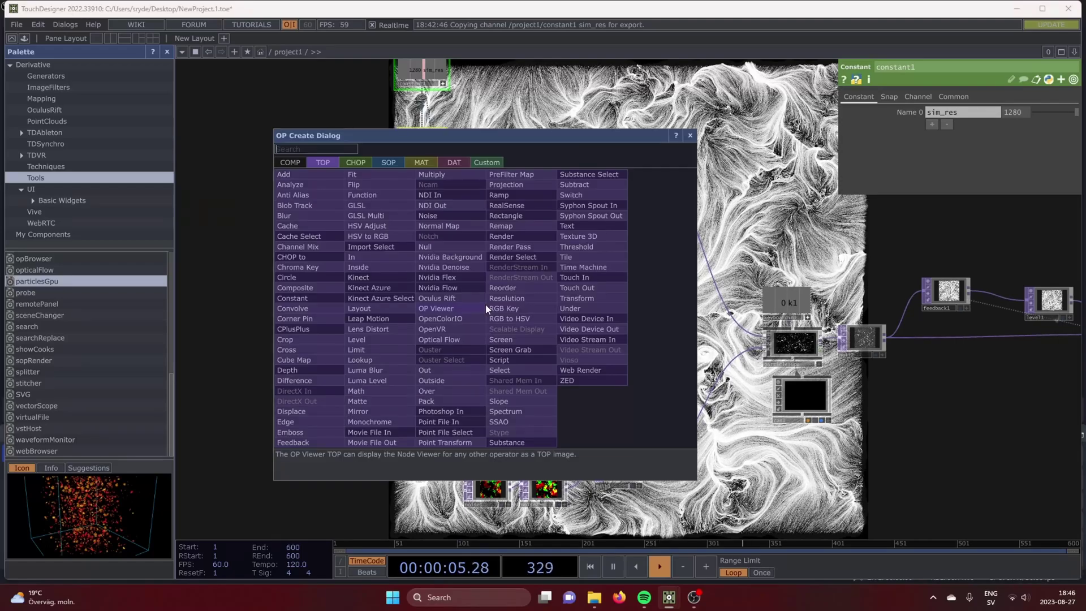
pyautogui.write('noi')
pyautogui.click(457, 215)
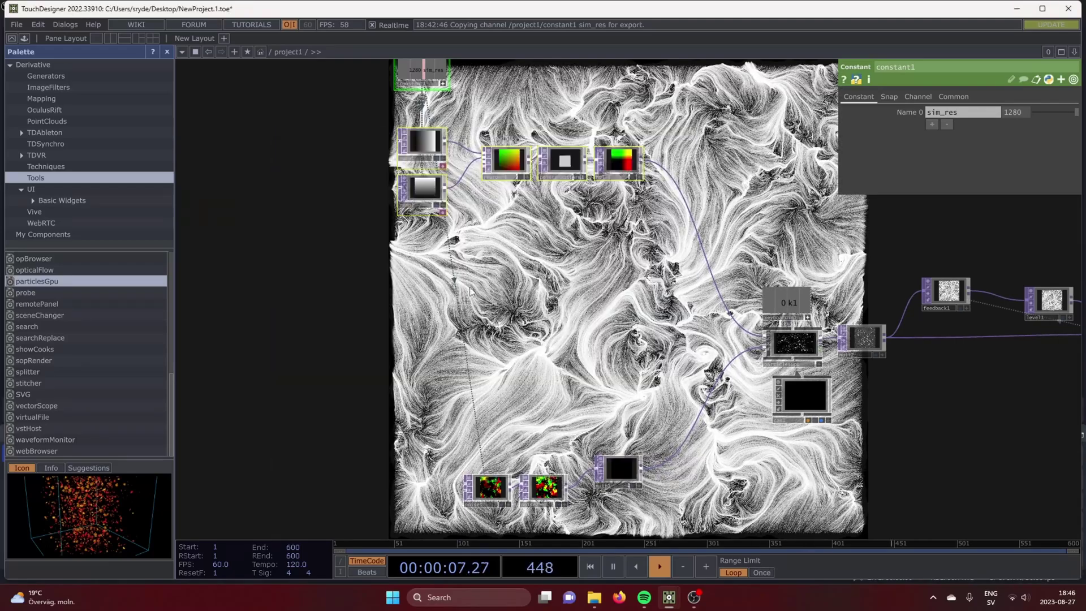
pyautogui.click(496, 304)
pyautogui.moveTo(419, 322); pyautogui.dragTo(449, 392)
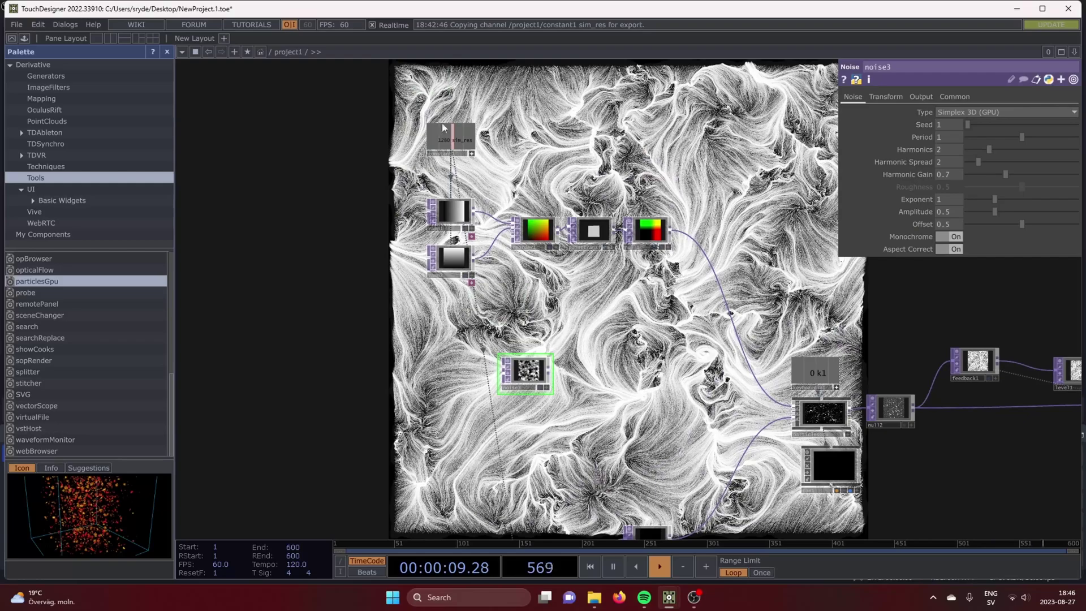
# - Drive noise3's resolution width and height with constant1's sim_res channel and set its pixel format to 32-bit float (RGBA)
pyautogui.moveTo(454, 139); pyautogui.dragTo(456, 137)
pyautogui.click(954, 96)
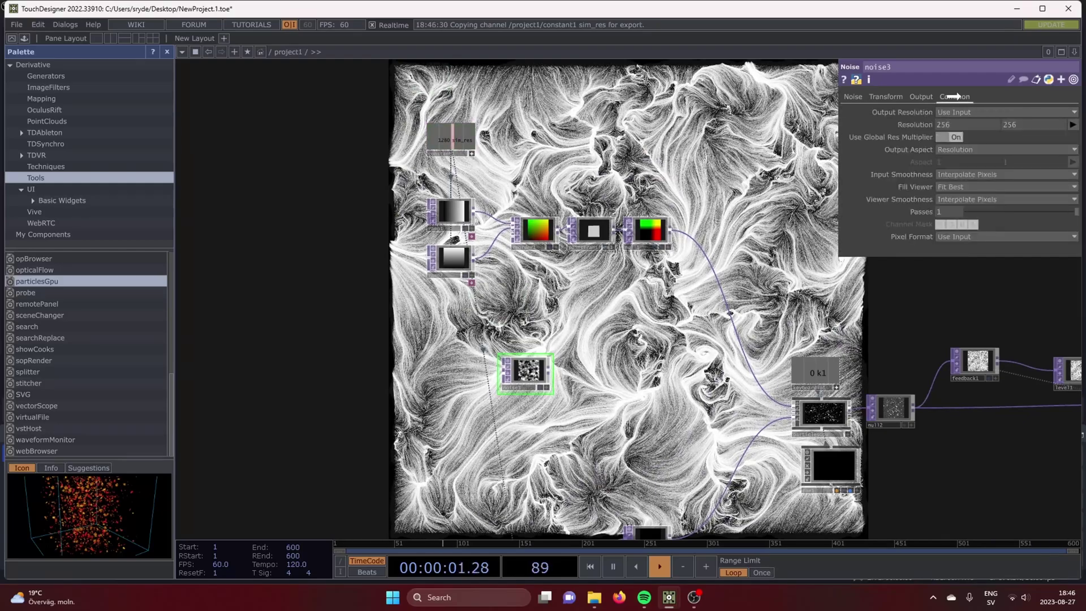
pyautogui.moveTo(941, 126); pyautogui.dragTo(925, 126)
pyautogui.click(928, 122)
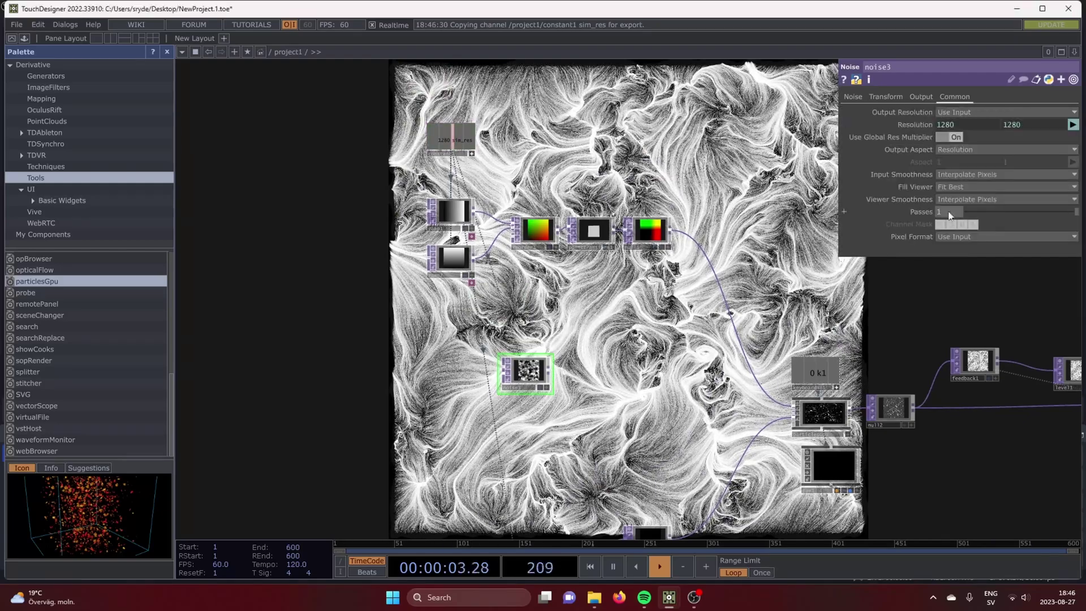
pyautogui.click(957, 234)
pyautogui.click(966, 295)
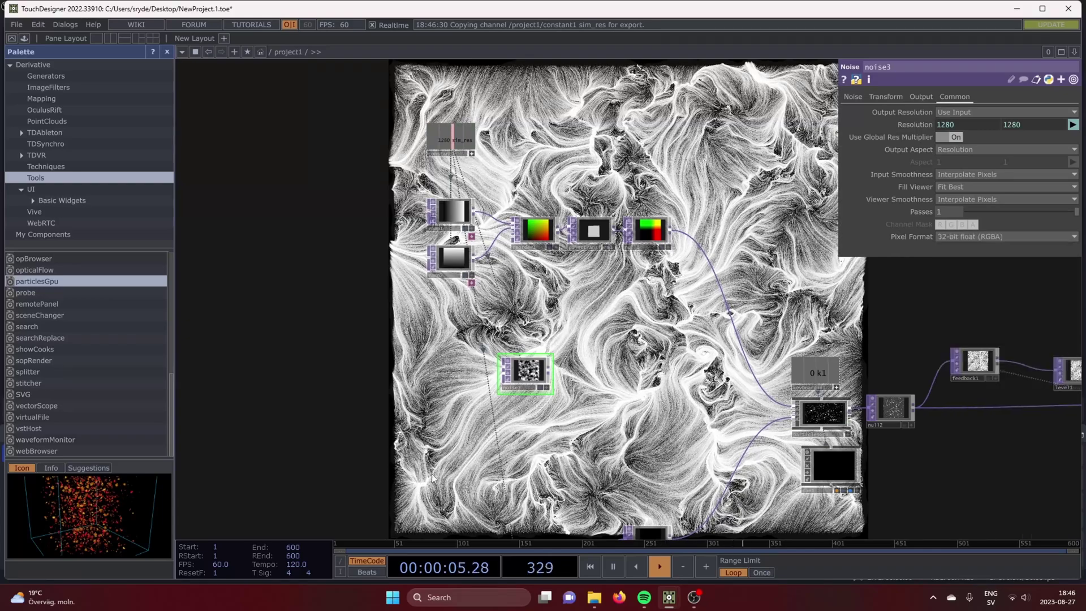
# - Add a Lookup TOP after noise3, fed by noise3's output
pyautogui.scroll(2, 525, 380)
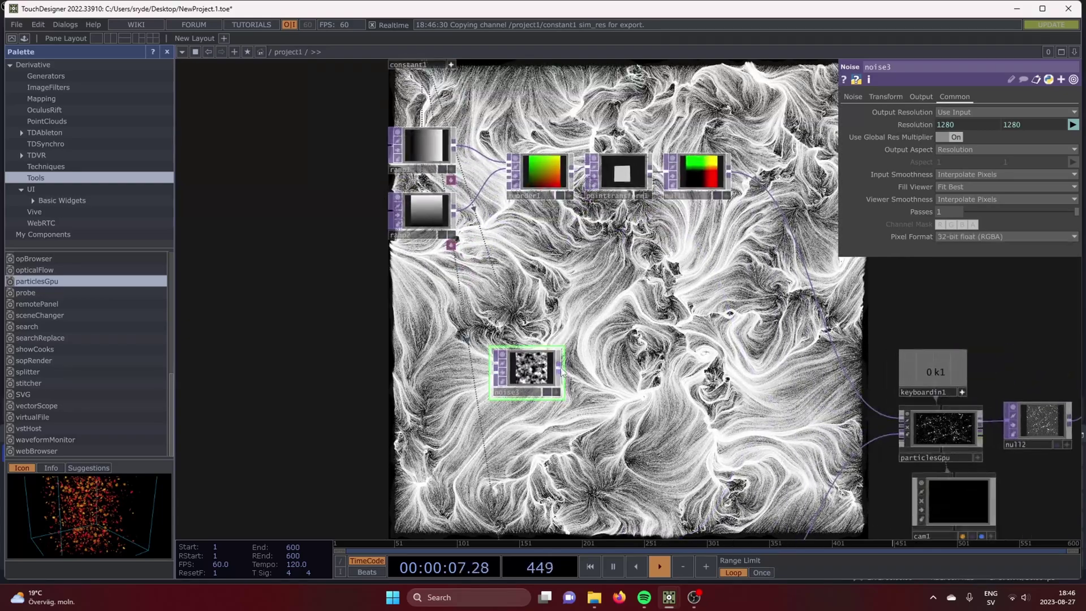
pyautogui.press('Tab')
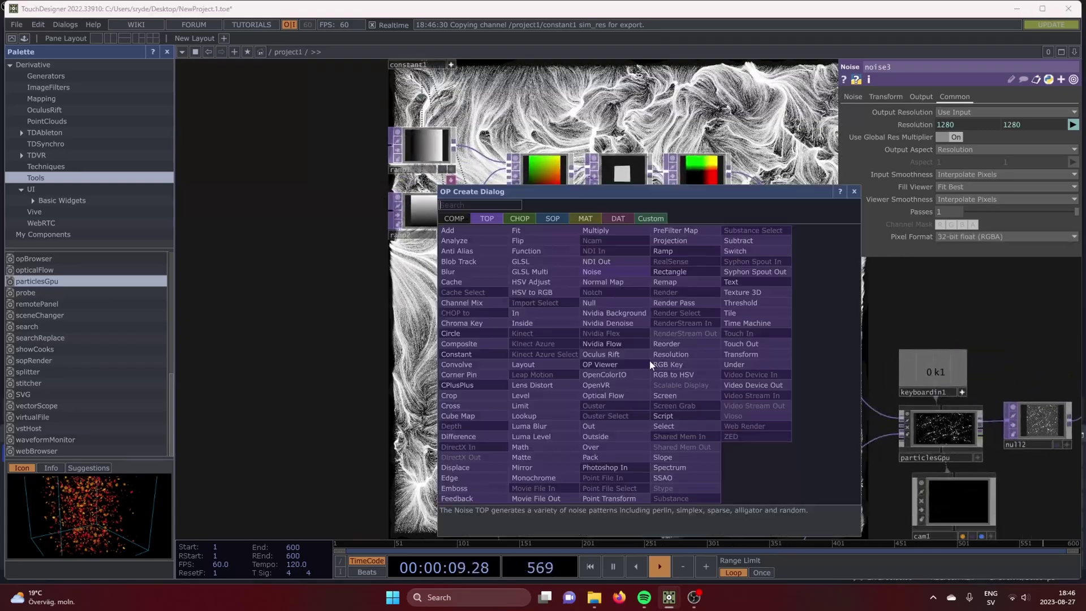
pyautogui.write('lo')
pyautogui.press('Return')
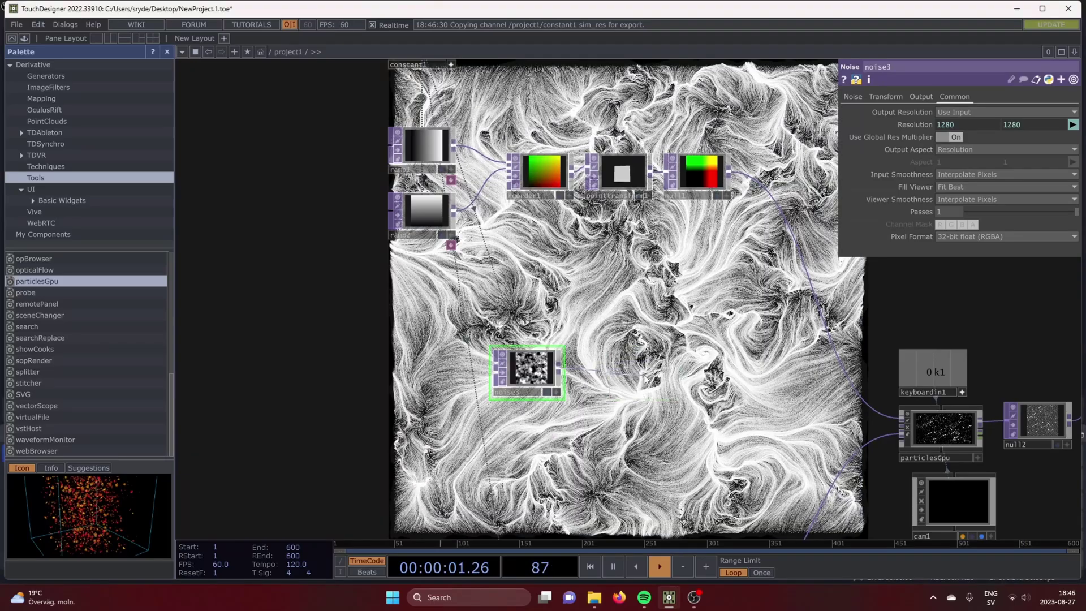
pyautogui.click(604, 381)
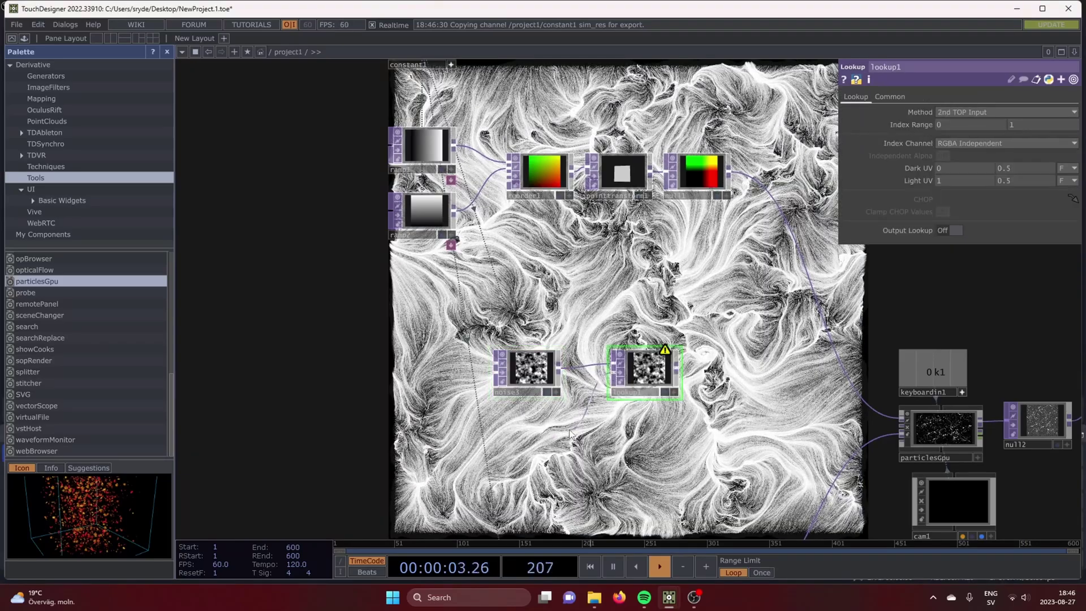
# - Add a Ramp TOP feeding lookup1's second input and wire lookup1's output into particlesGpu
pyautogui.press('Tab')
pyautogui.write('ram')
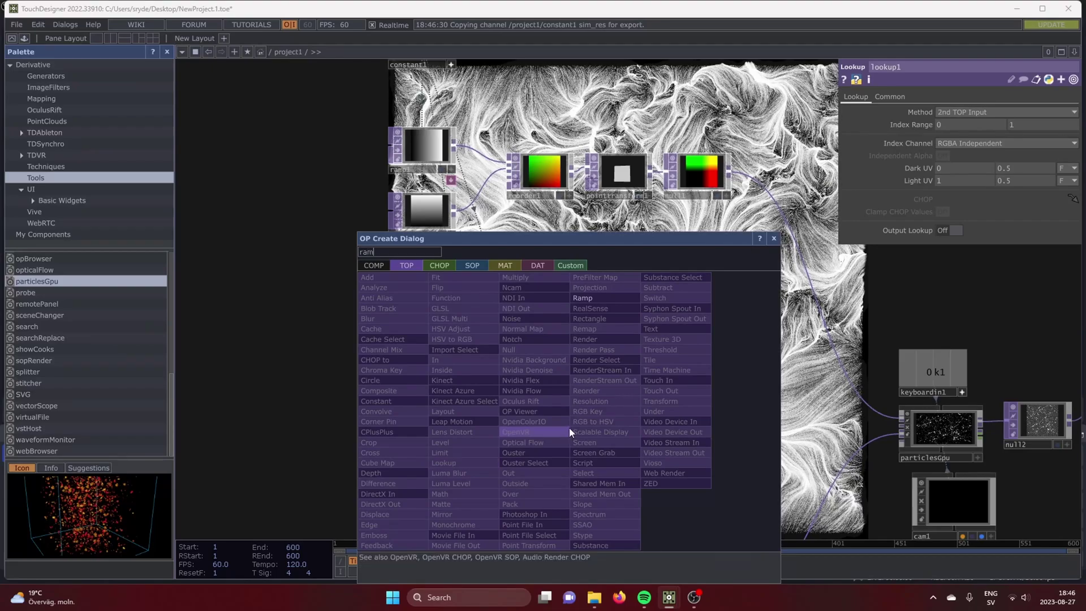
pyautogui.press('Return')
pyautogui.click(566, 438)
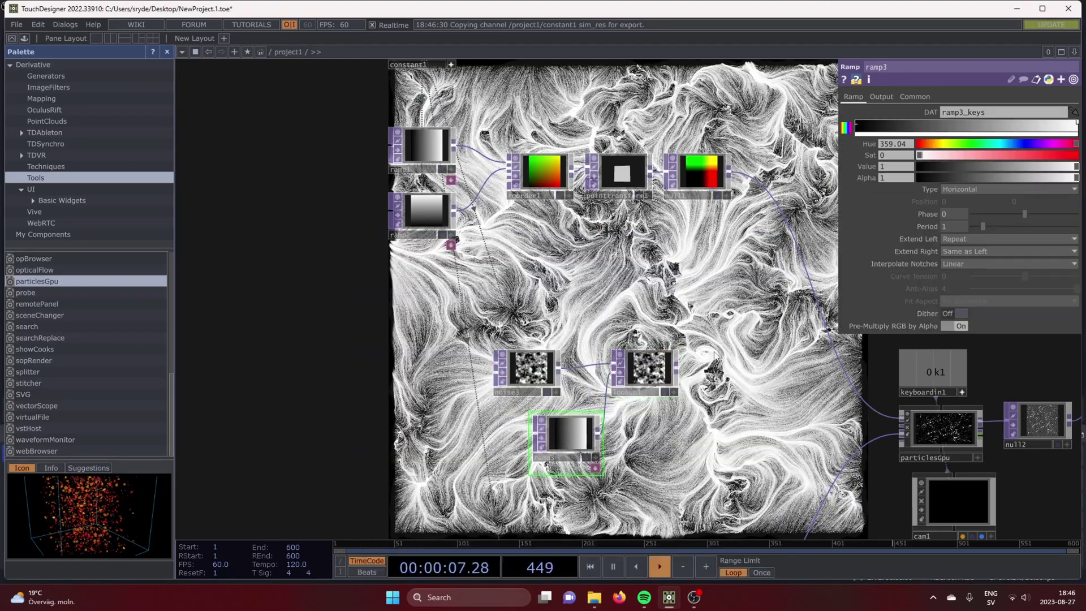
pyautogui.moveTo(676, 368); pyautogui.dragTo(879, 418)
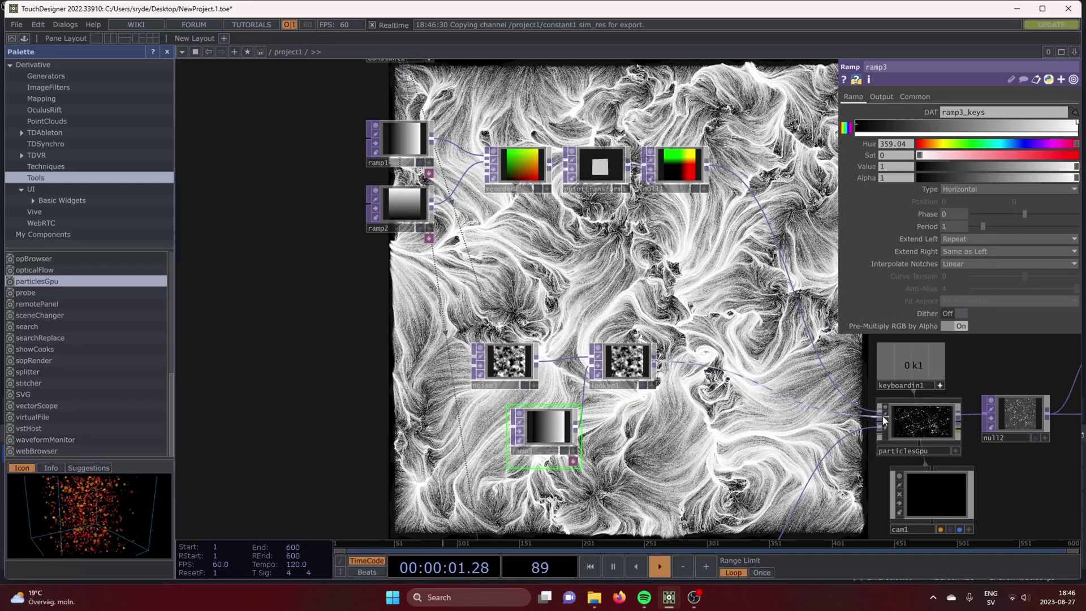
pyautogui.moveTo(680, 447); pyautogui.dragTo(646, 441)
# - Set noise3's seed to 3368, its type to Perlin 3D (GPU) and its harmonics to 10
pyautogui.click(472, 355)
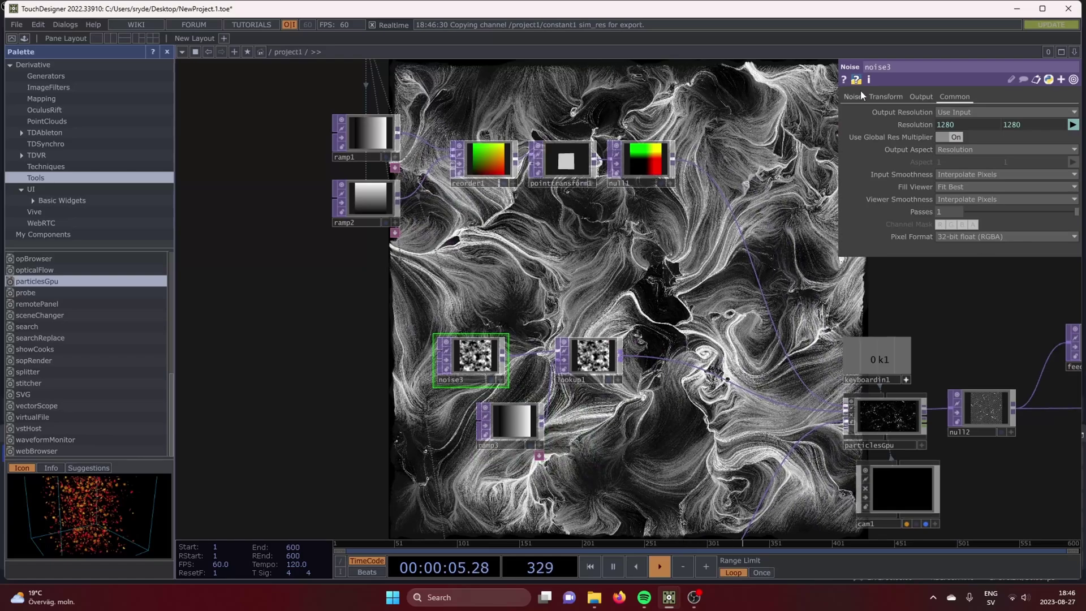
pyautogui.click(847, 99)
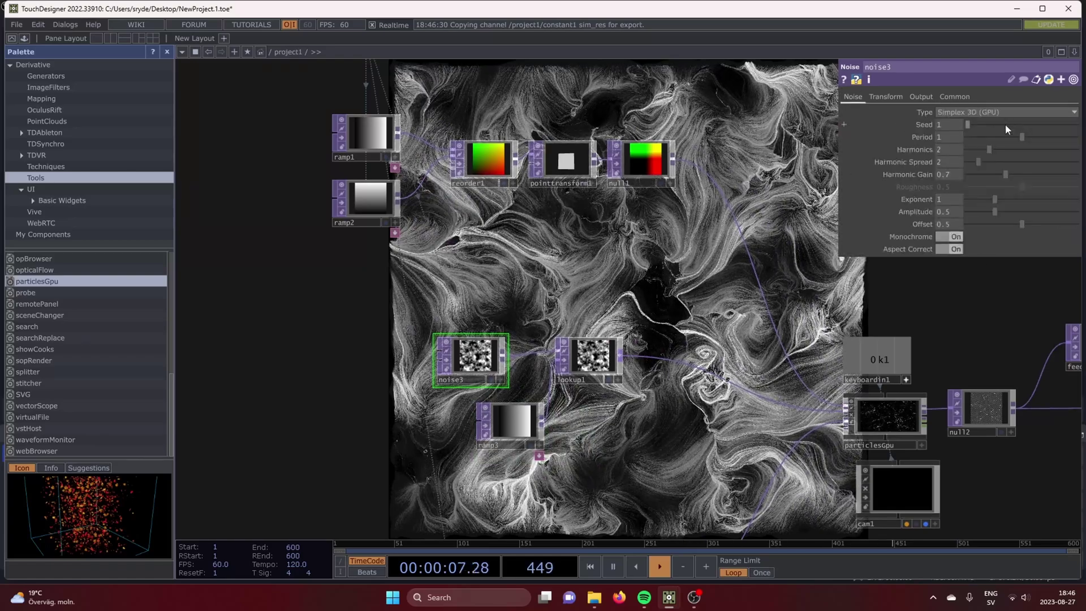
pyautogui.click(610, 365)
pyautogui.click(467, 356)
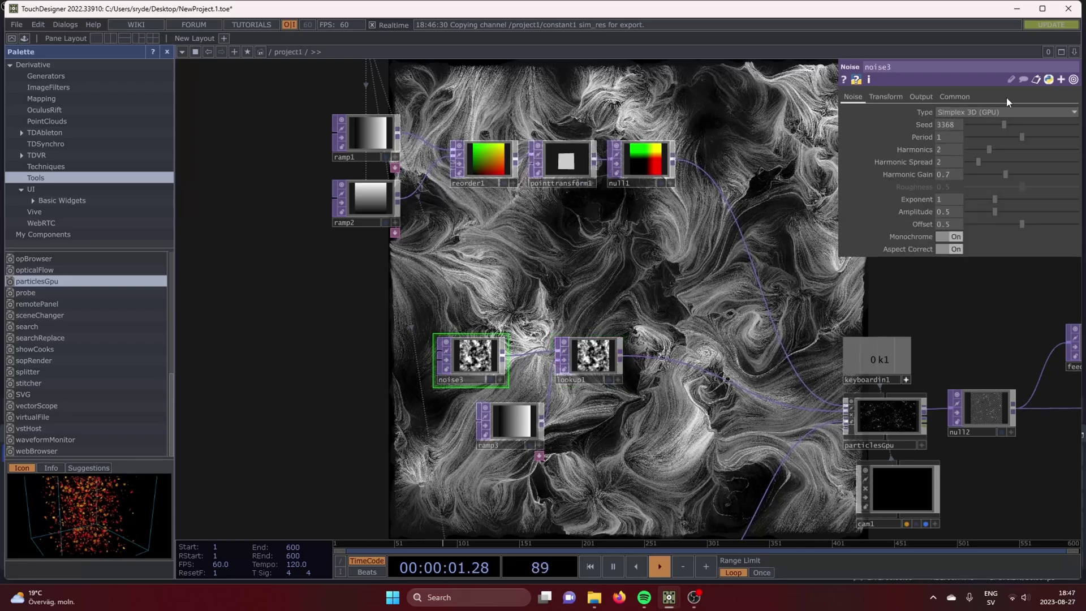
pyautogui.click(996, 112)
pyautogui.click(983, 136)
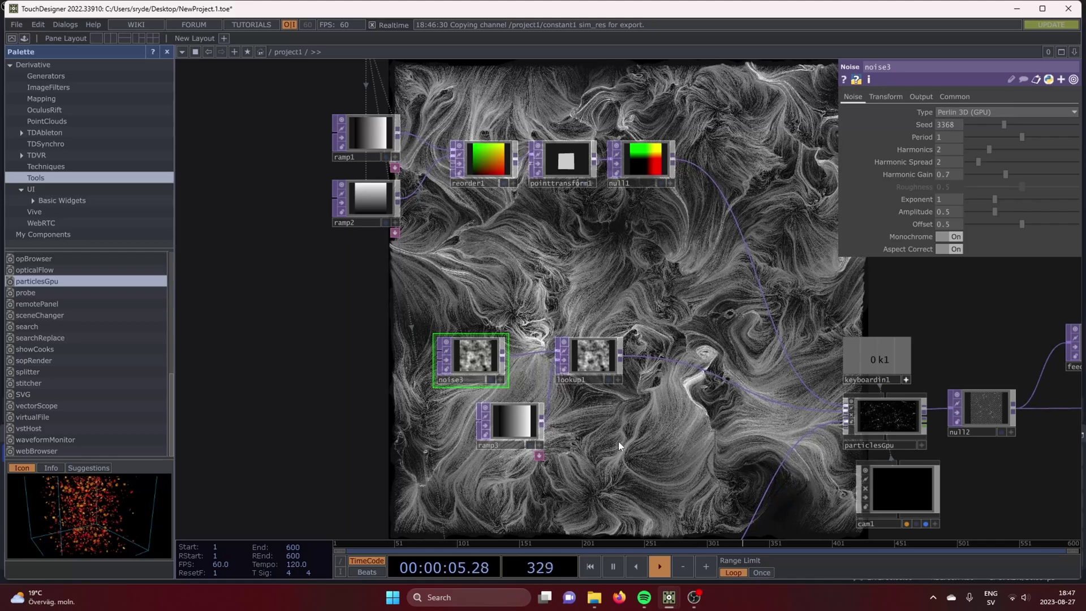
pyautogui.moveTo(1008, 151); pyautogui.dragTo(1077, 150)
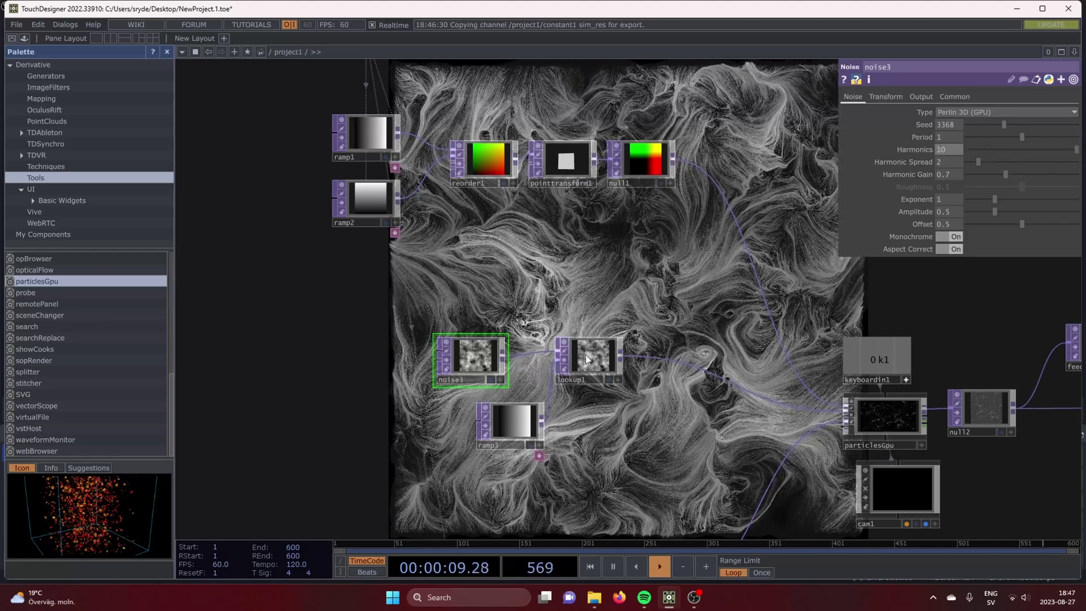
# - Colour ramp3's light end pink and its dark end blue with hue 221, saturation 0.313 and value 0.547
pyautogui.click(513, 425)
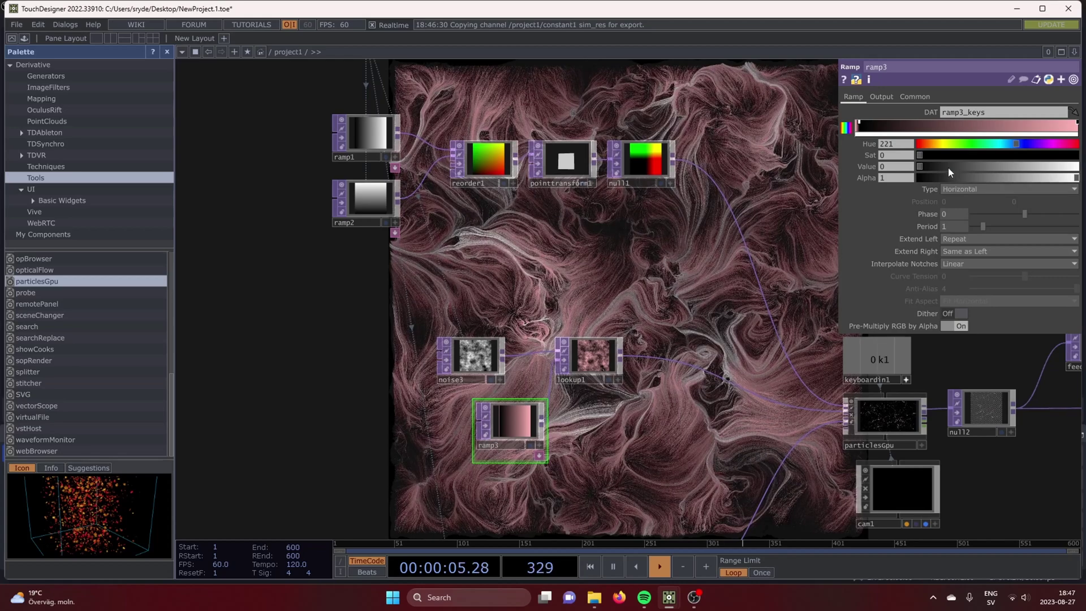
pyautogui.moveTo(970, 166); pyautogui.dragTo(1006, 168)
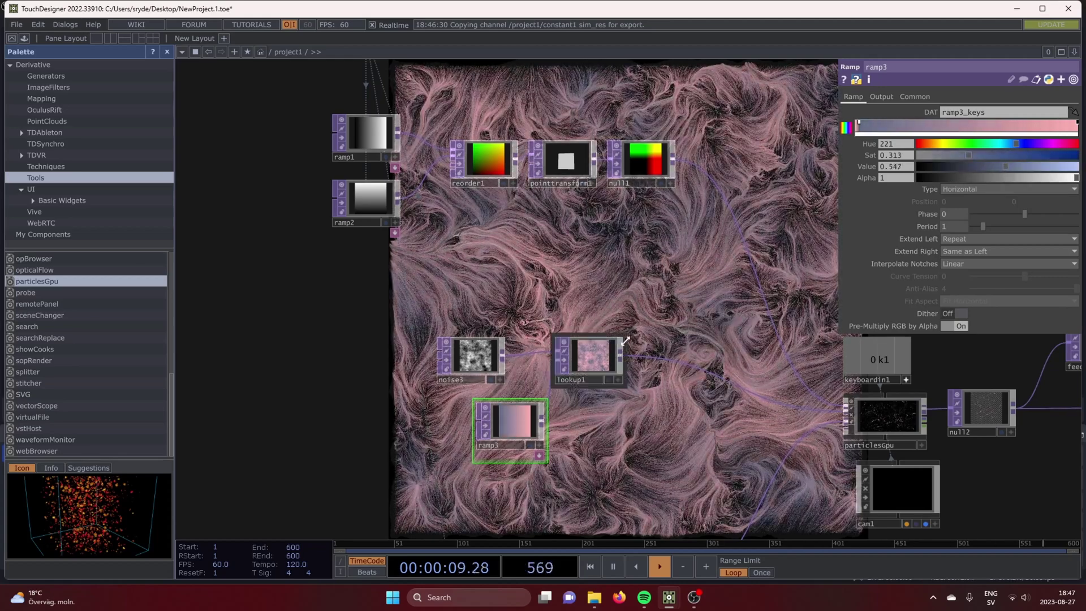
# - Set the colour value of ramp3's blue end to 0.701
pyautogui.click(1031, 166)
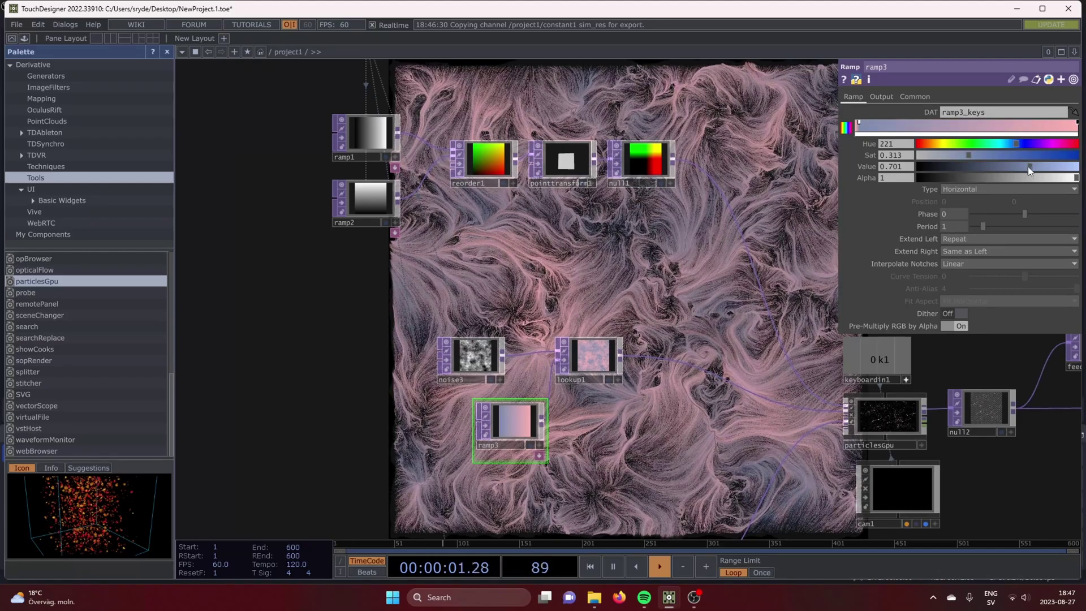
# - Add a Keyboard In CHOP in the empty area below noise1
pyautogui.moveTo(664, 501); pyautogui.dragTo(486, 396)
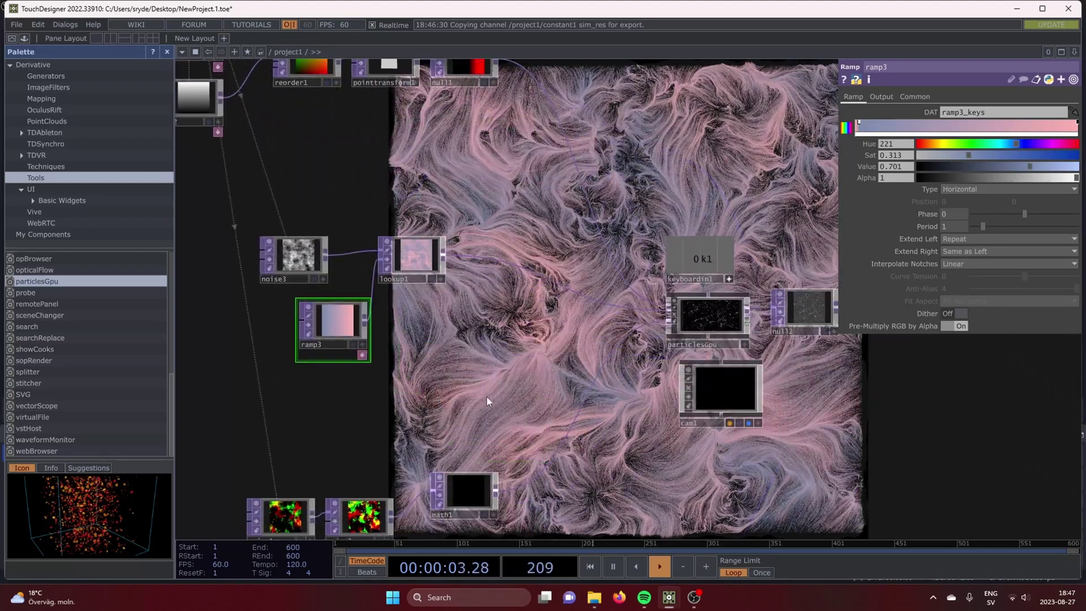
pyautogui.scroll(-2, 486, 397)
pyautogui.moveTo(529, 340); pyautogui.dragTo(633, 139)
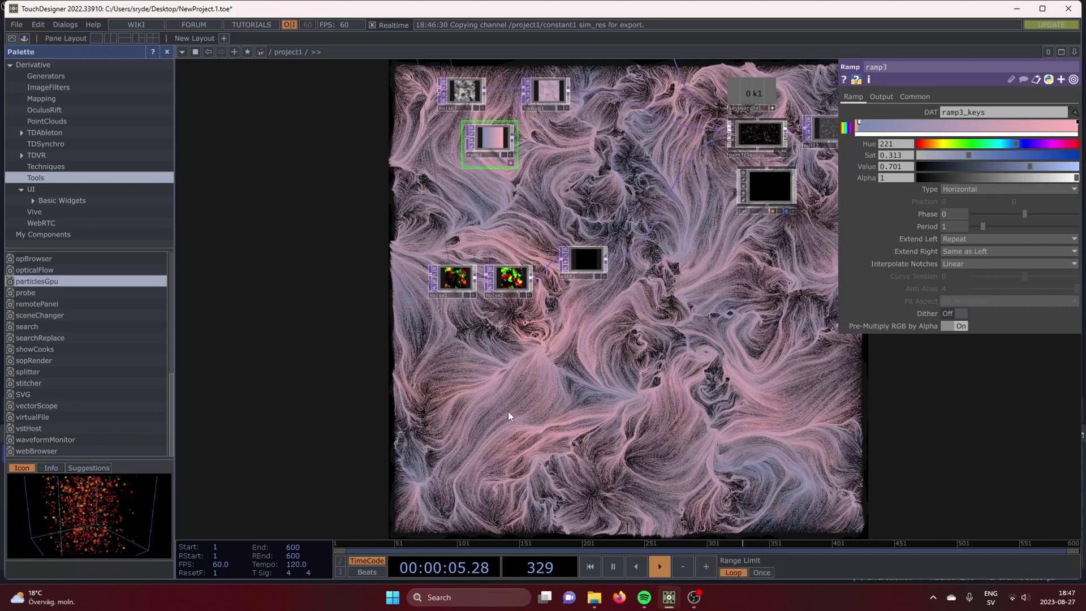
pyautogui.moveTo(430, 426); pyautogui.dragTo(409, 462)
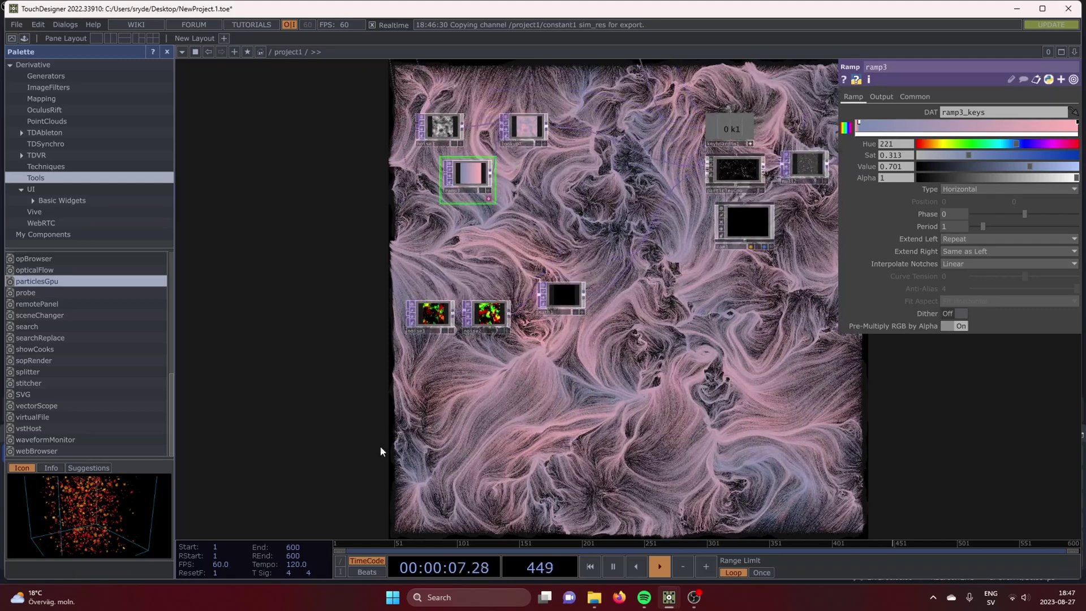
pyautogui.scroll(2, 339, 434)
pyautogui.hscroll(3, 340, 434)
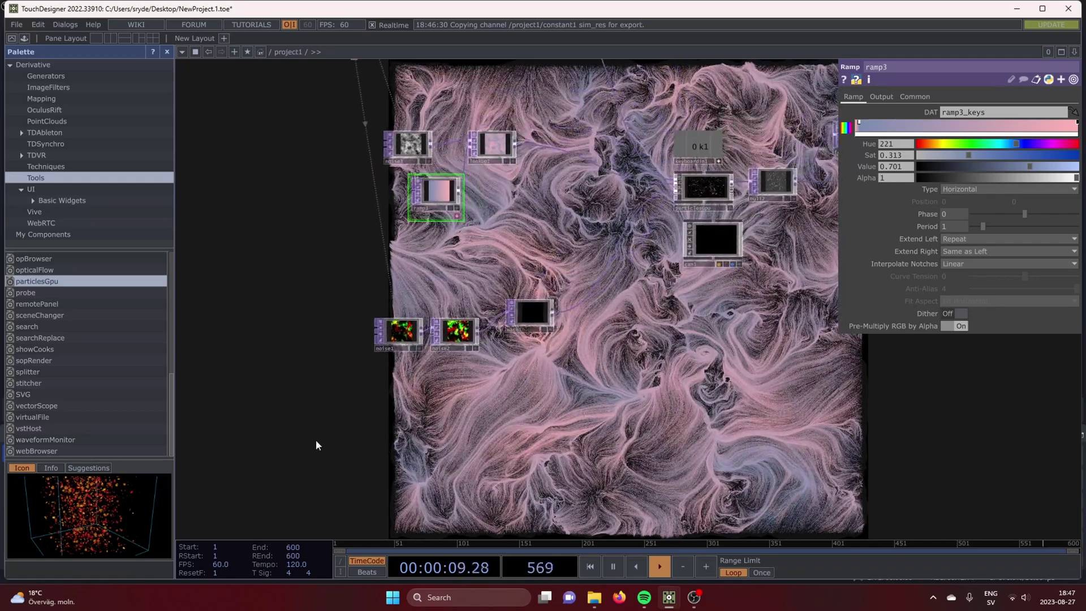
pyautogui.press('Tab')
pyautogui.write('k')
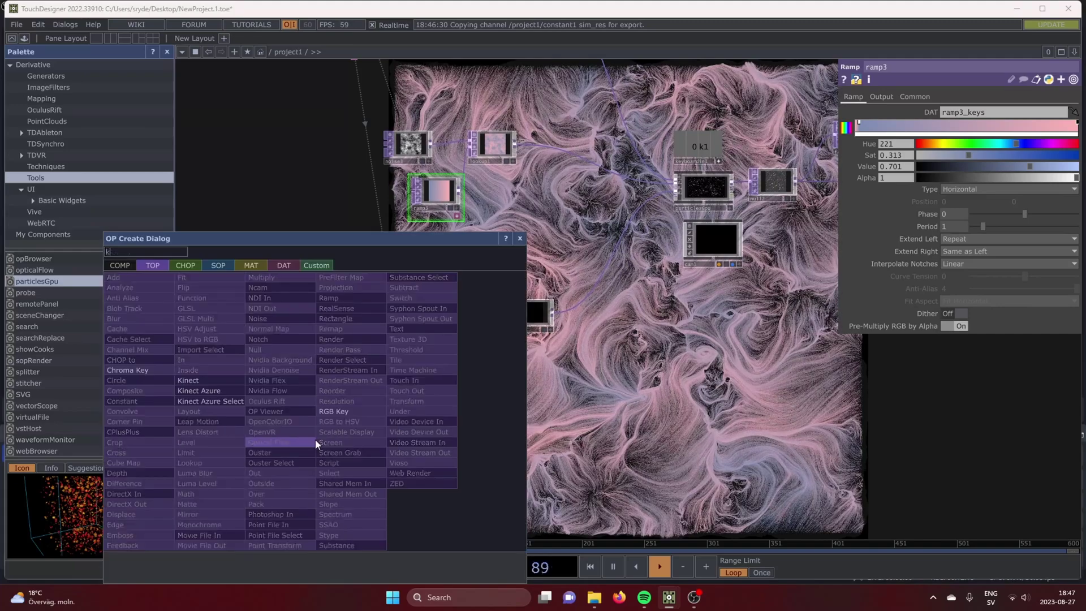
pyautogui.click(186, 266)
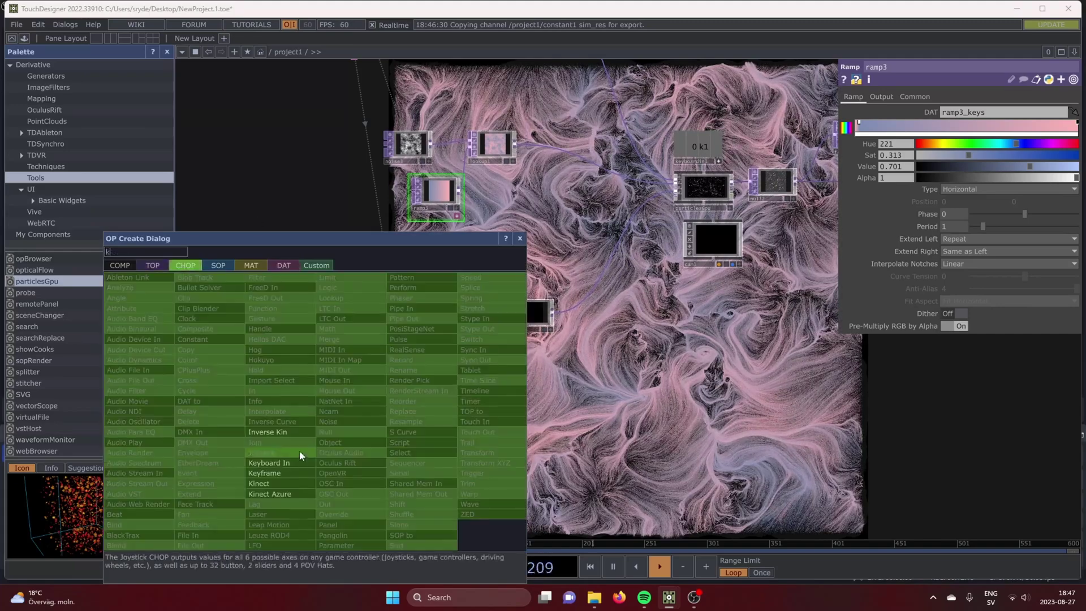
pyautogui.click(304, 464)
pyautogui.click(358, 418)
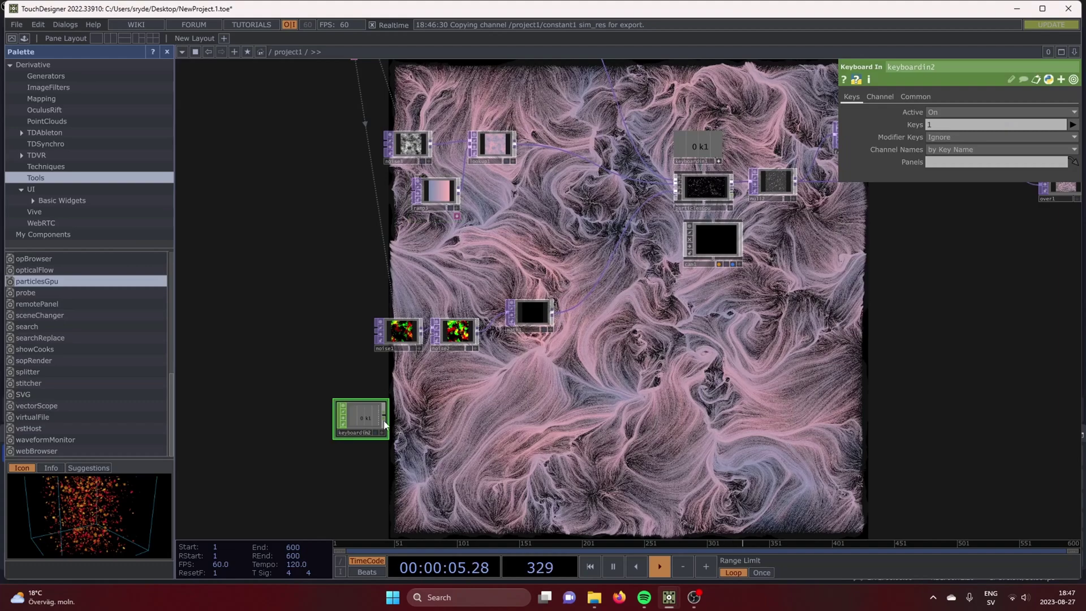
# - Set keyboardin2 to respond to keys 2 and 3
pyautogui.click(939, 137)
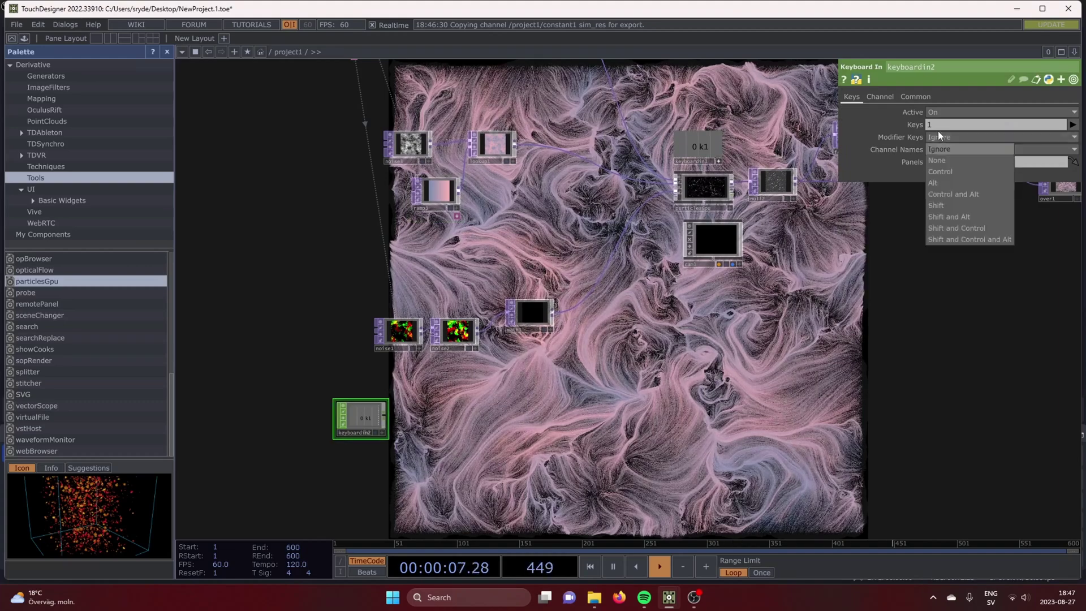
pyautogui.click(934, 126)
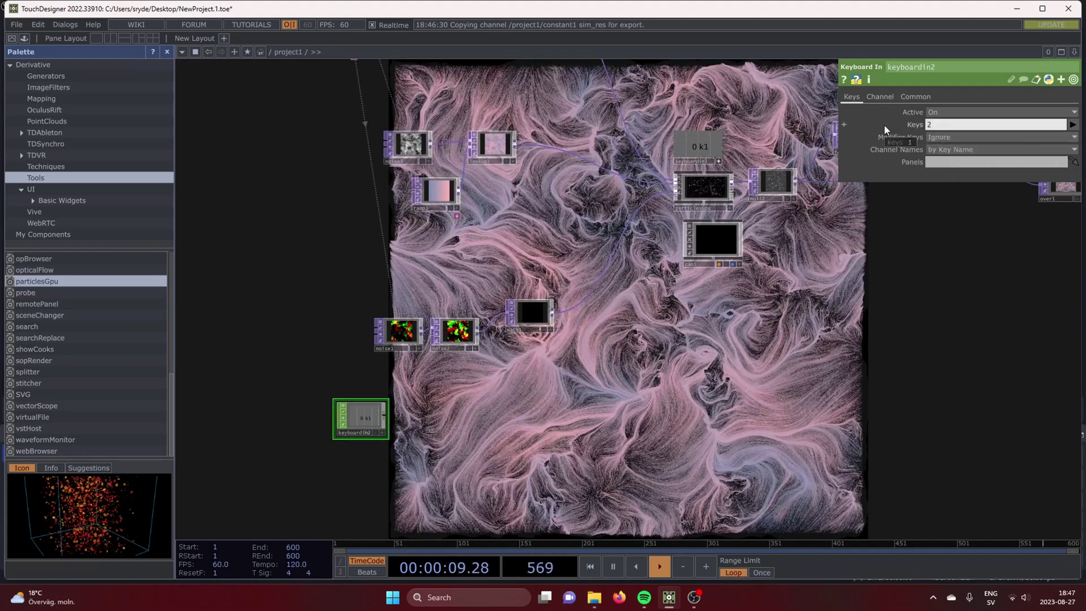
pyautogui.press('Return')
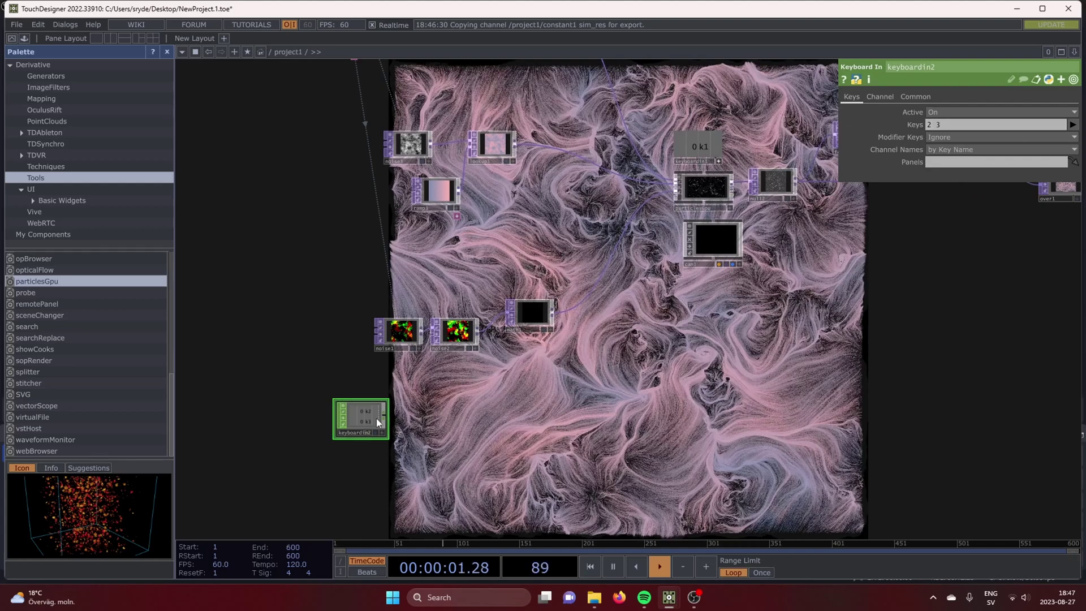
# - Add a Count CHOP fed by keyboardin2's output
pyautogui.click(432, 413)
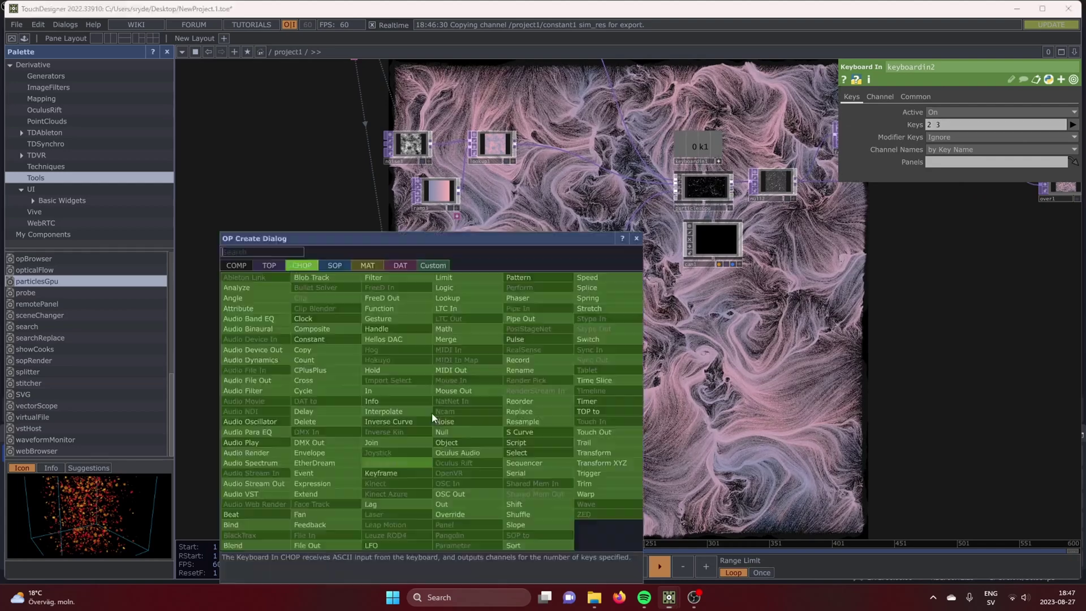
pyautogui.write('cou')
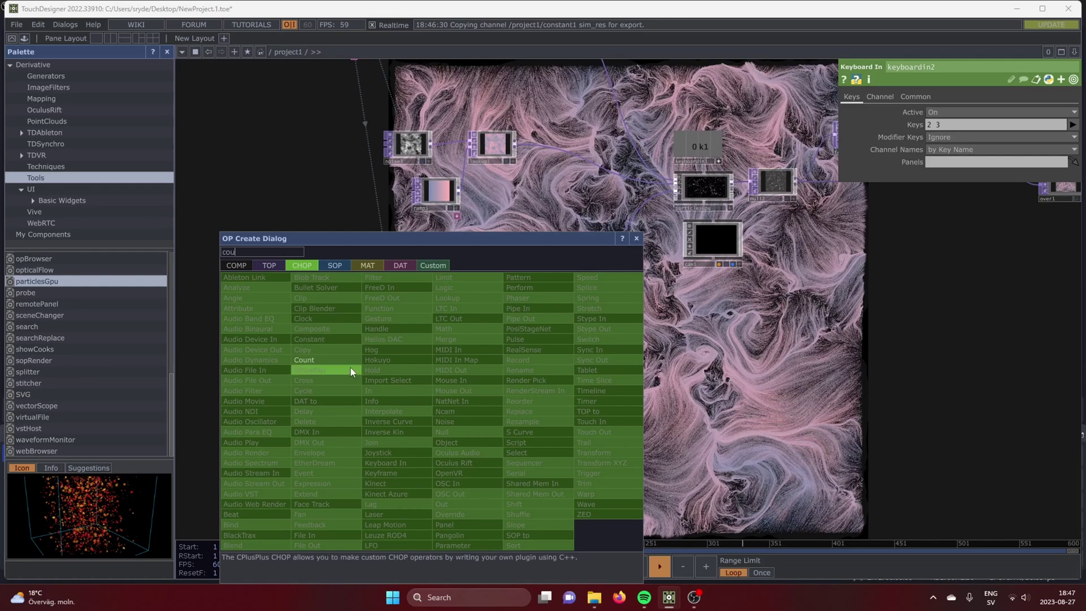
pyautogui.click(339, 369)
pyautogui.click(420, 420)
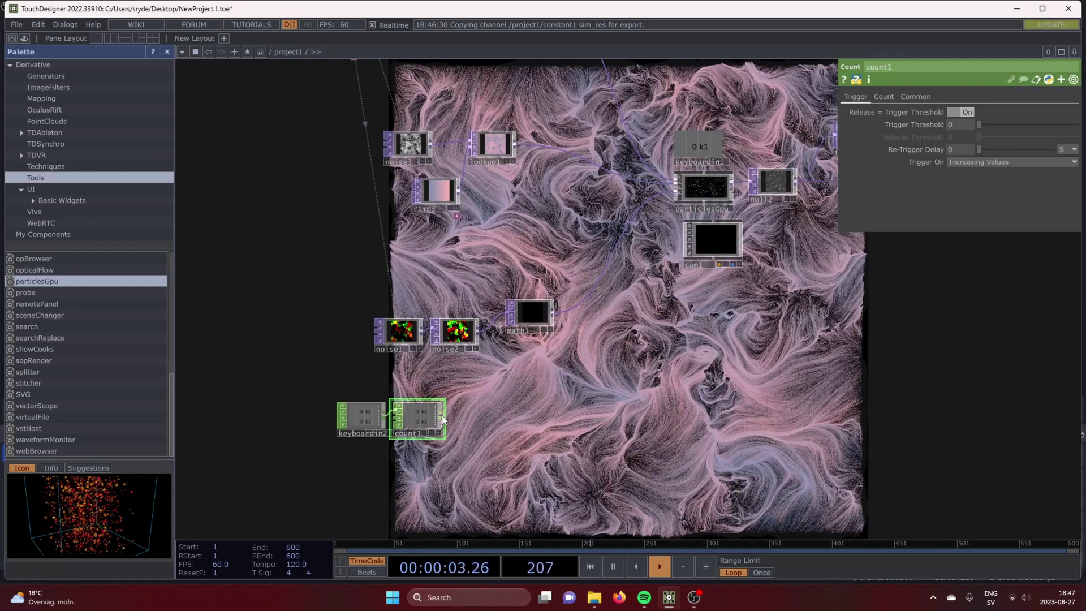
# - Add a Null CHOP fed by count1's output
pyautogui.click(490, 417)
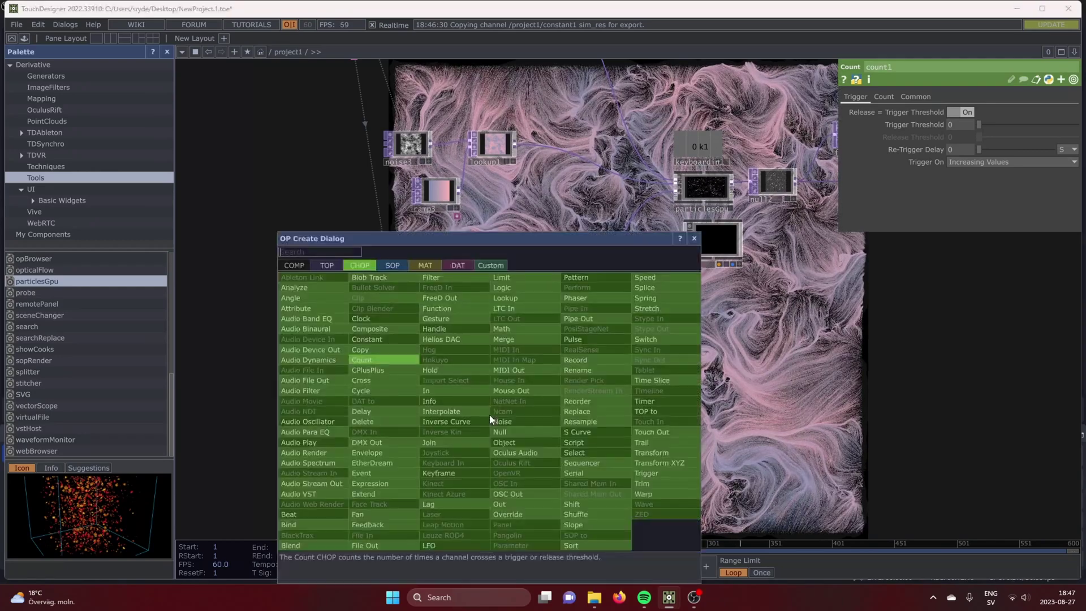
pyautogui.write('nu')
pyautogui.click(499, 432)
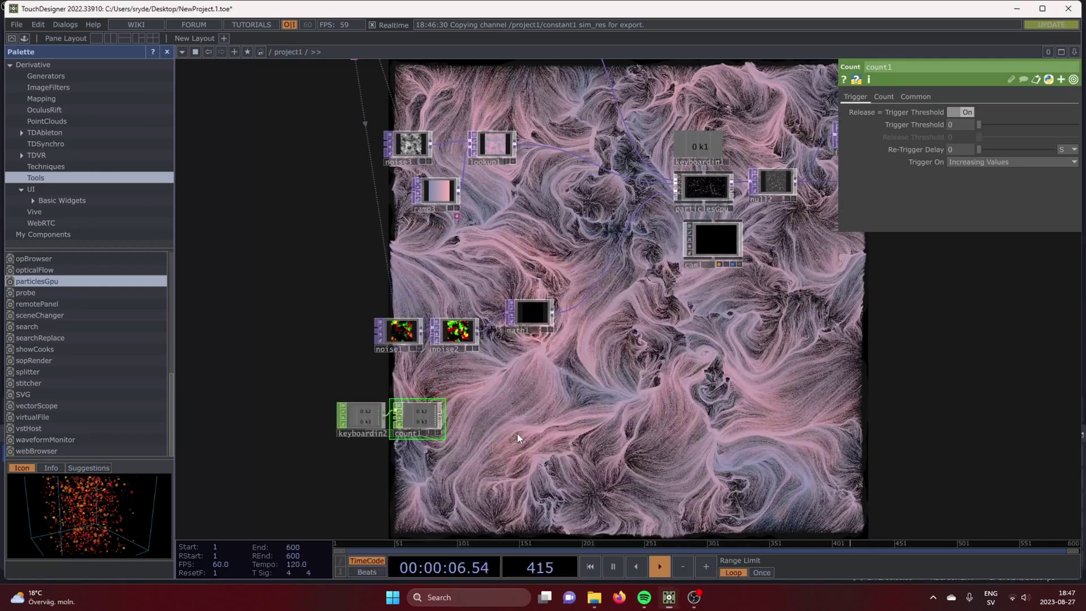
pyautogui.click(487, 421)
# - Drive noise1's seed with null3's k2 channel and noise2's seed with its k3 channel as CHOP references
pyautogui.scroll(3, 506, 434)
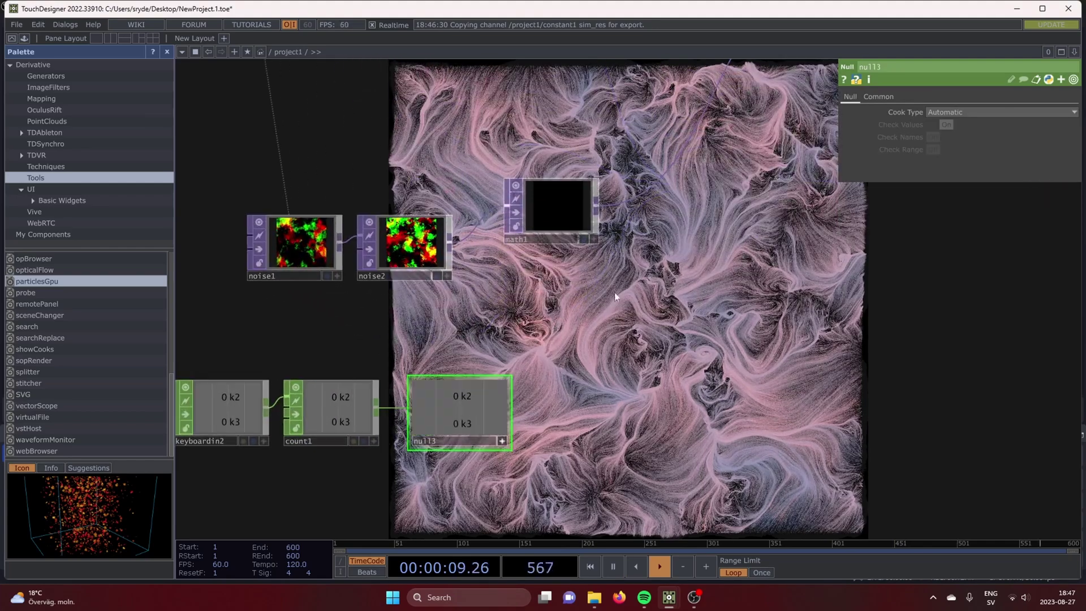
pyautogui.click(350, 262)
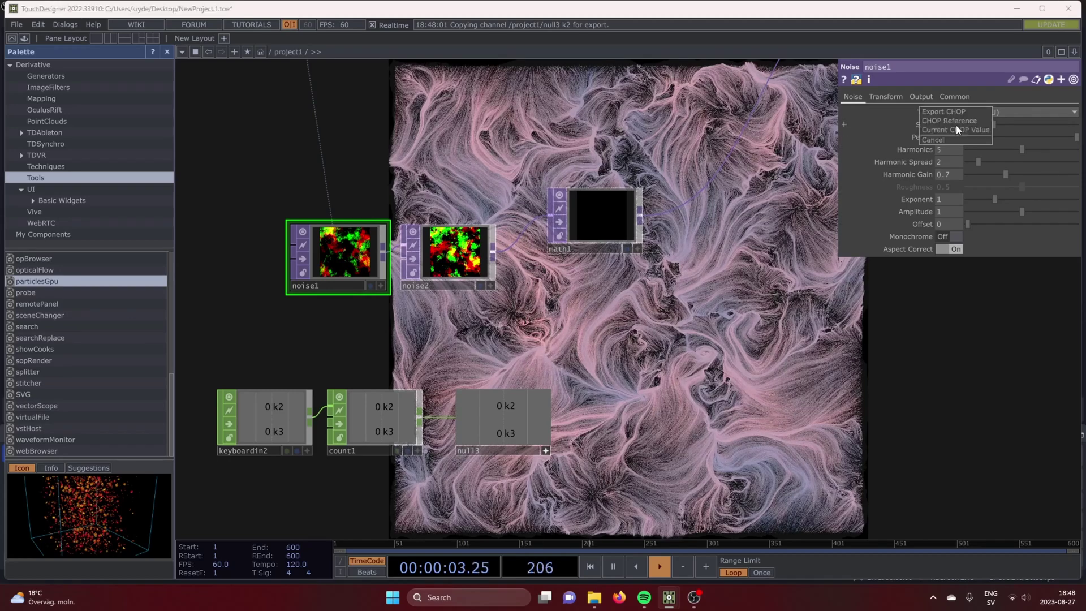
pyautogui.click(956, 123)
pyautogui.click(456, 262)
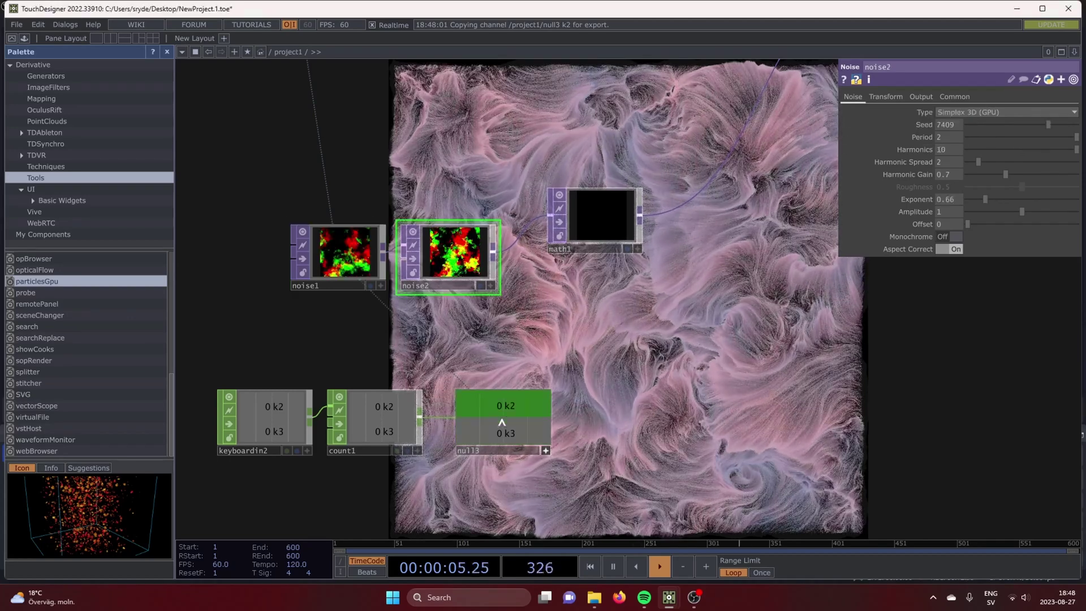
pyautogui.moveTo(504, 439); pyautogui.dragTo(943, 123)
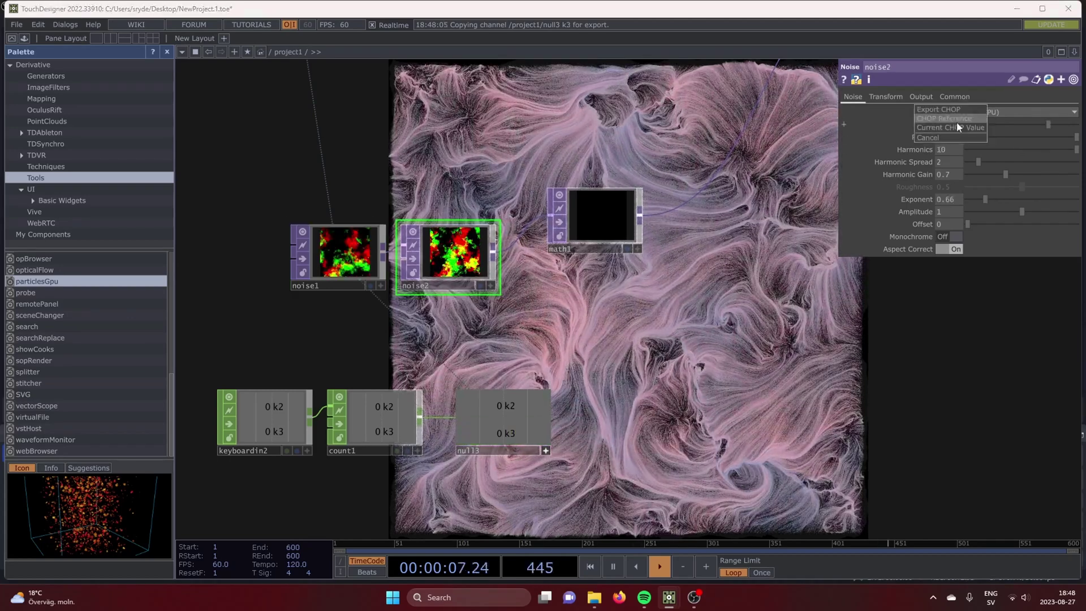
pyautogui.click(955, 122)
# - Test the keyboard triggers by stepping the noise1 and noise2 seeds up to 6, resetting the particles between changes
pyautogui.scroll(-3, 664, 438)
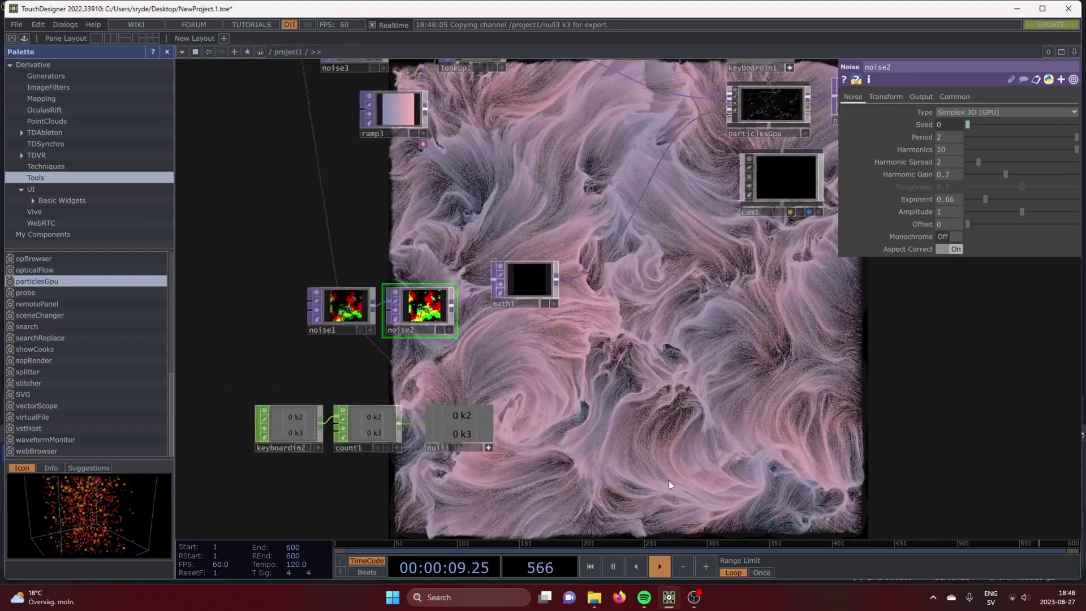
pyautogui.moveTo(669, 480); pyautogui.dragTo(667, 480)
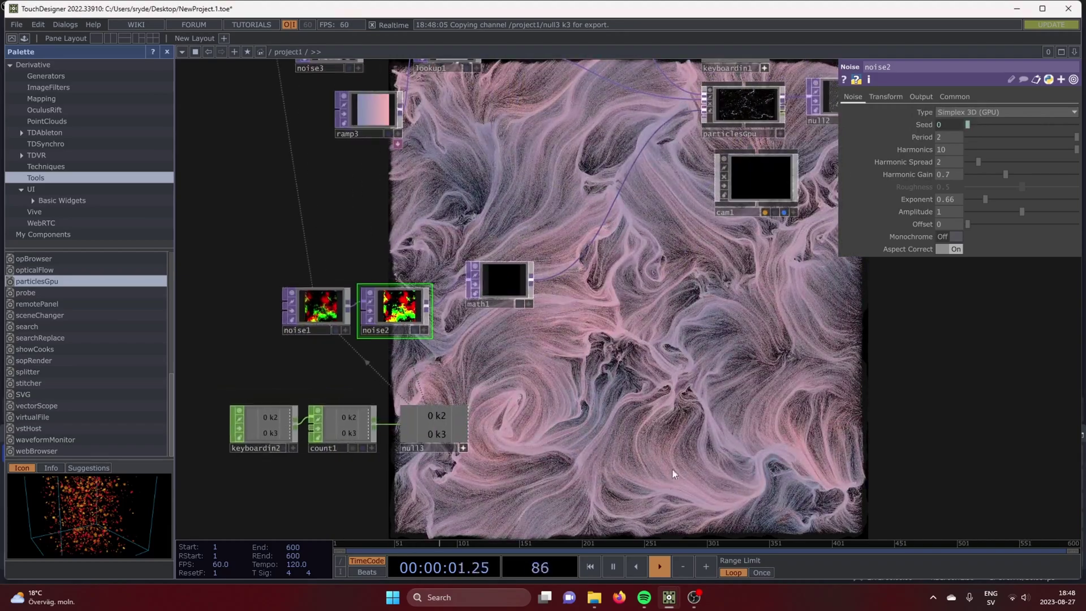
pyautogui.scroll(-3, 734, 367)
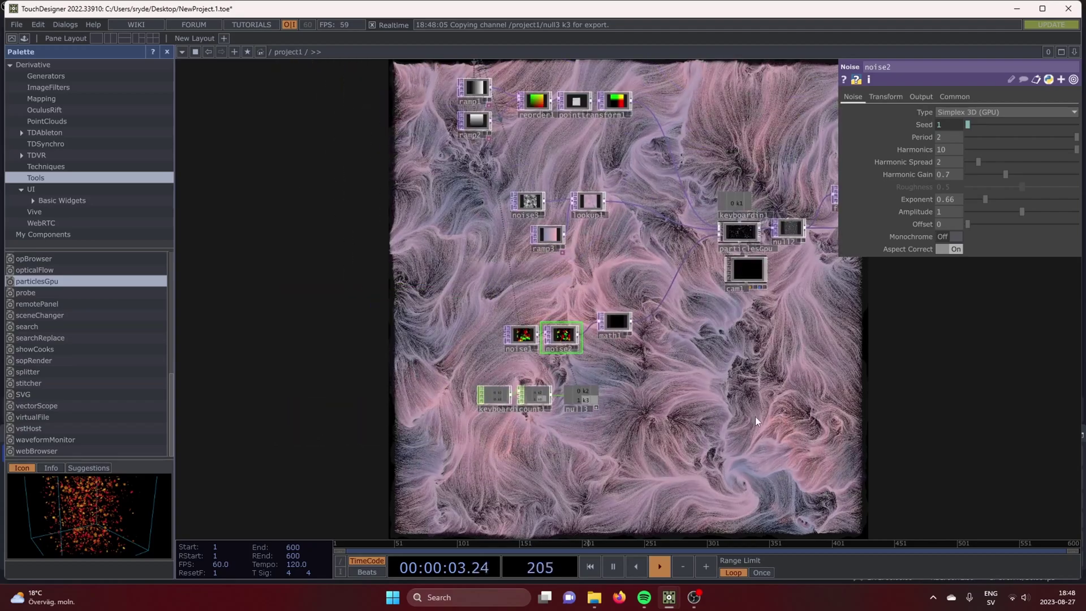
pyautogui.hscroll(8, 543, 422)
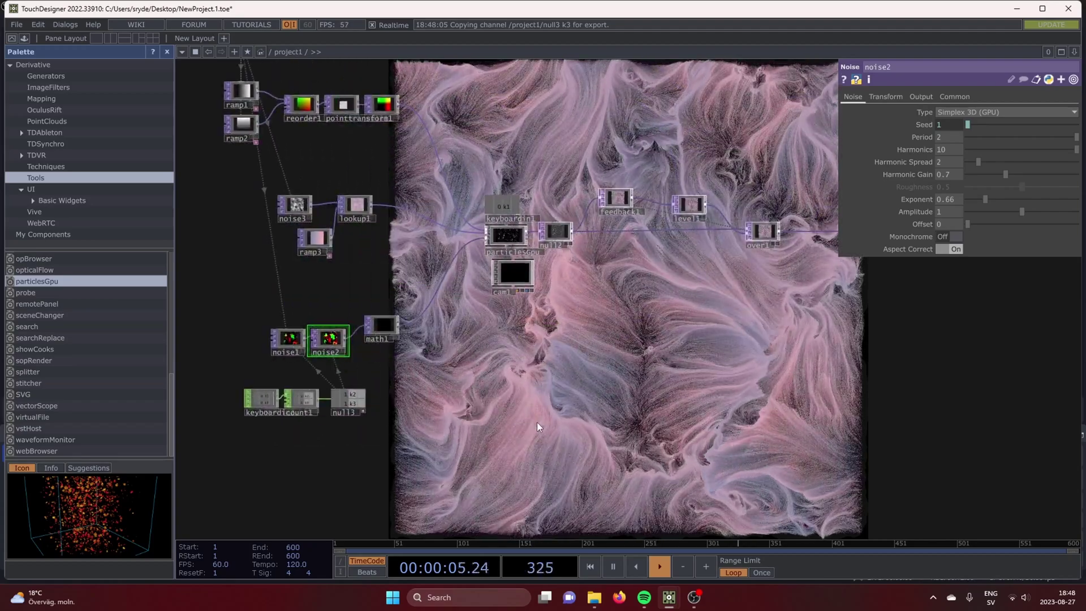
pyautogui.press('2')
pyautogui.press('3')
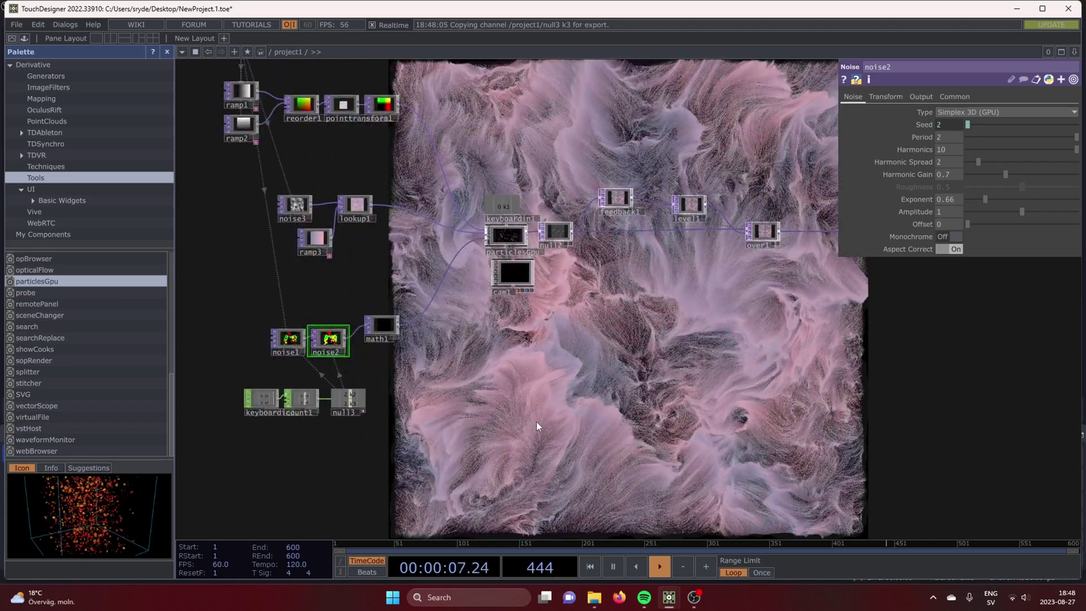
pyautogui.press('1')
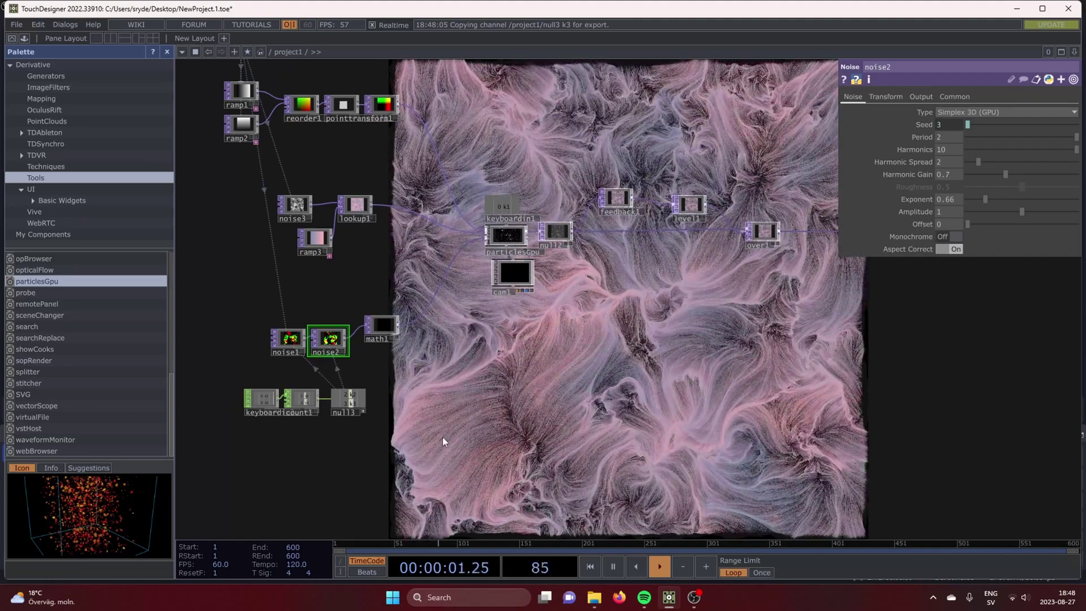
pyautogui.press('1')
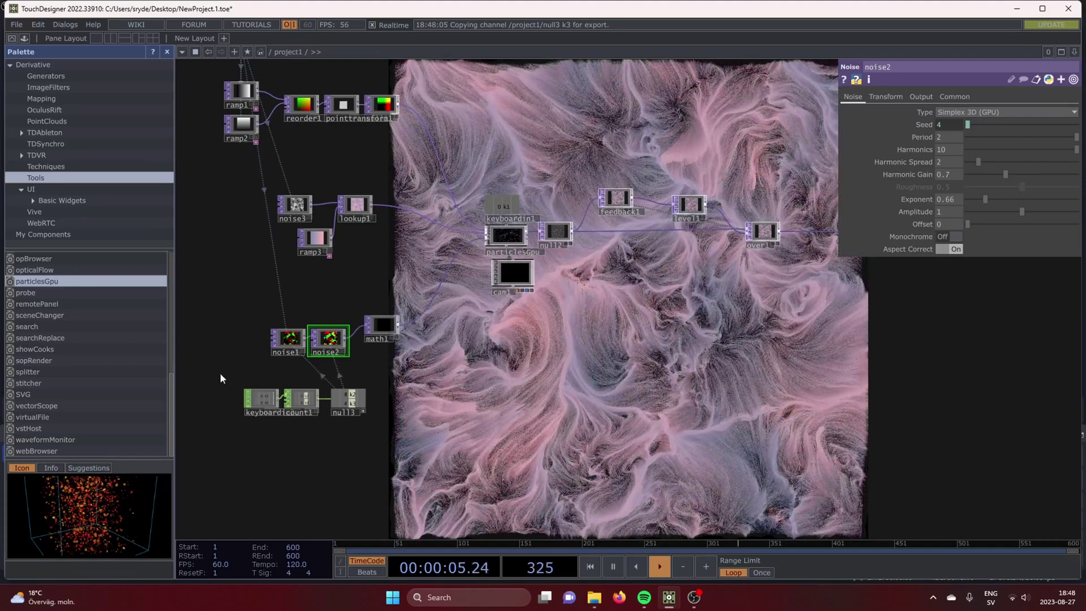
pyautogui.scroll(5, 201, 336)
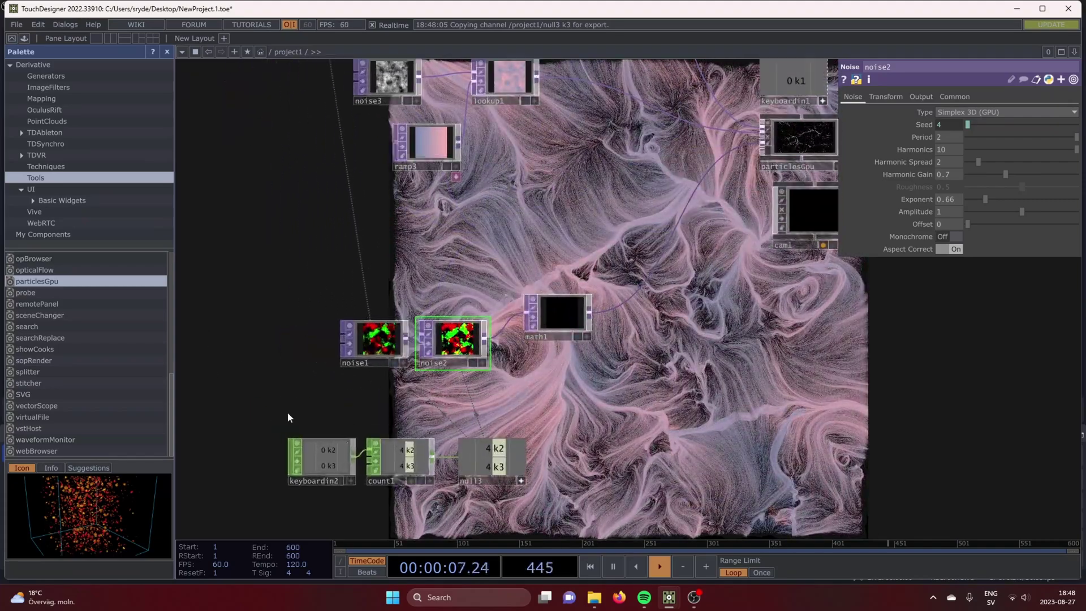
pyautogui.press('2')
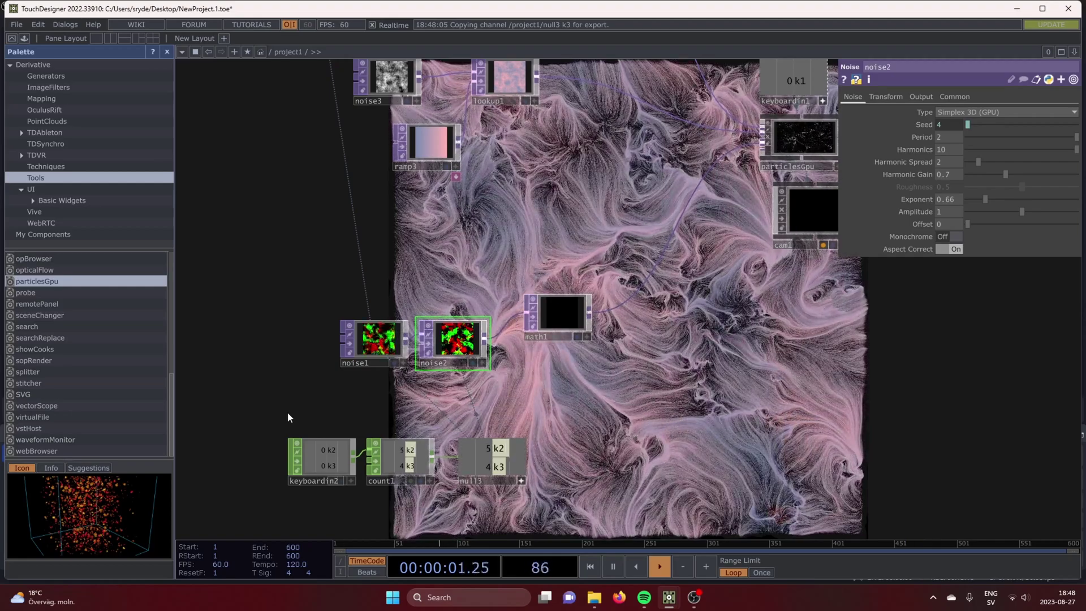
pyautogui.press('3')
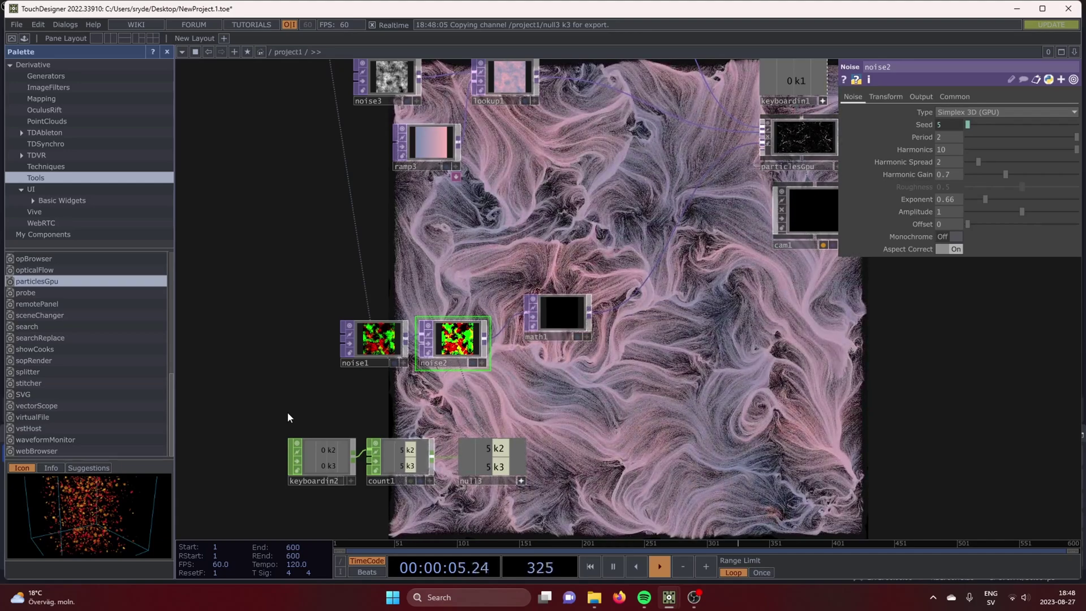
pyautogui.press('2')
pyautogui.press('3')
# - Set noise1's harmonics to 10
pyautogui.click(371, 362)
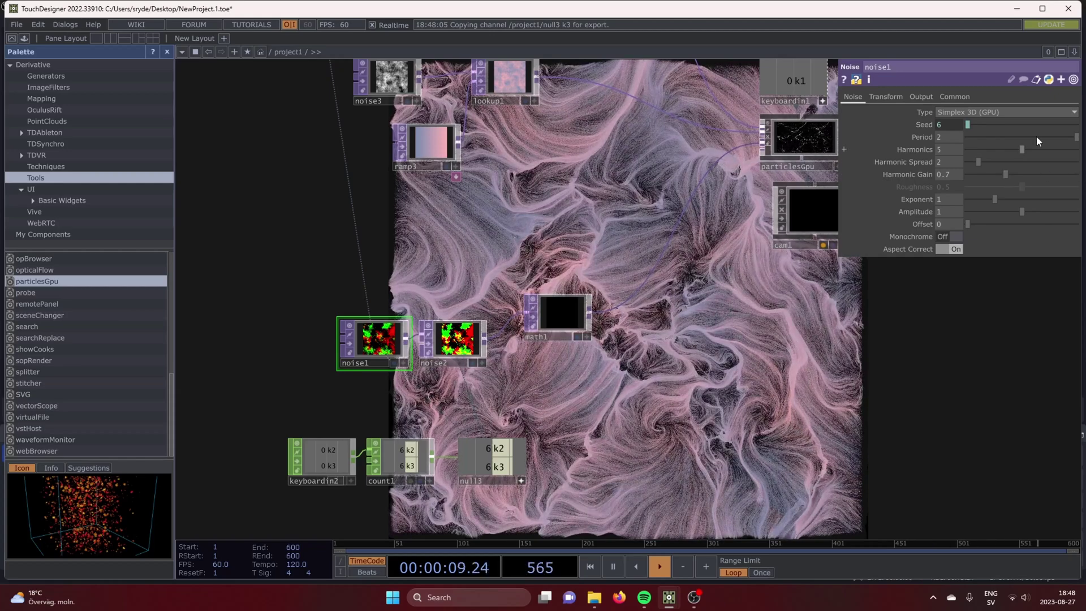
pyautogui.moveTo(1032, 148); pyautogui.dragTo(1077, 149)
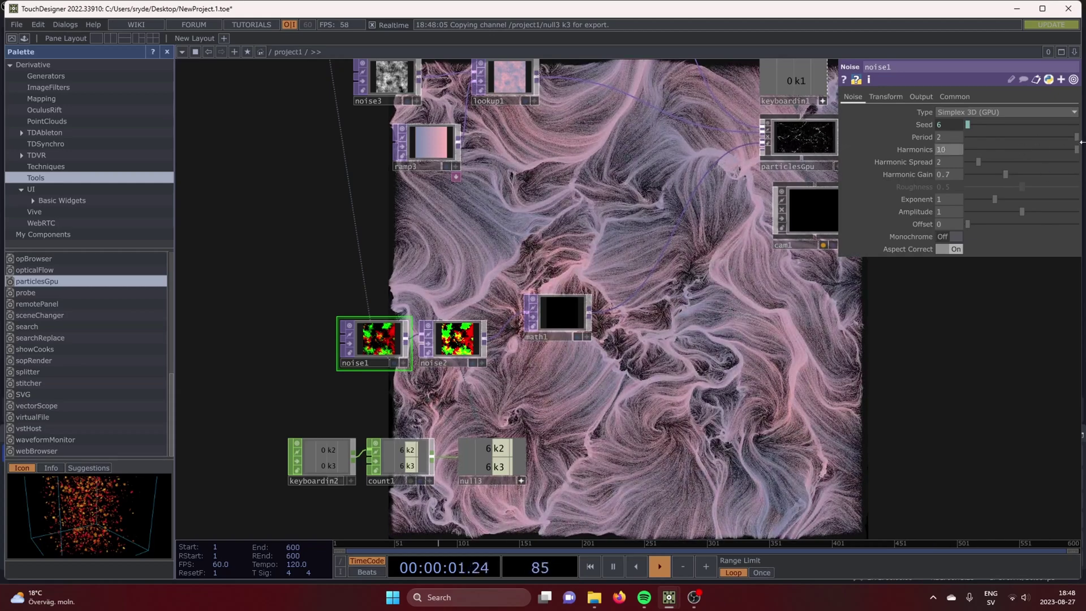
pyautogui.click(885, 97)
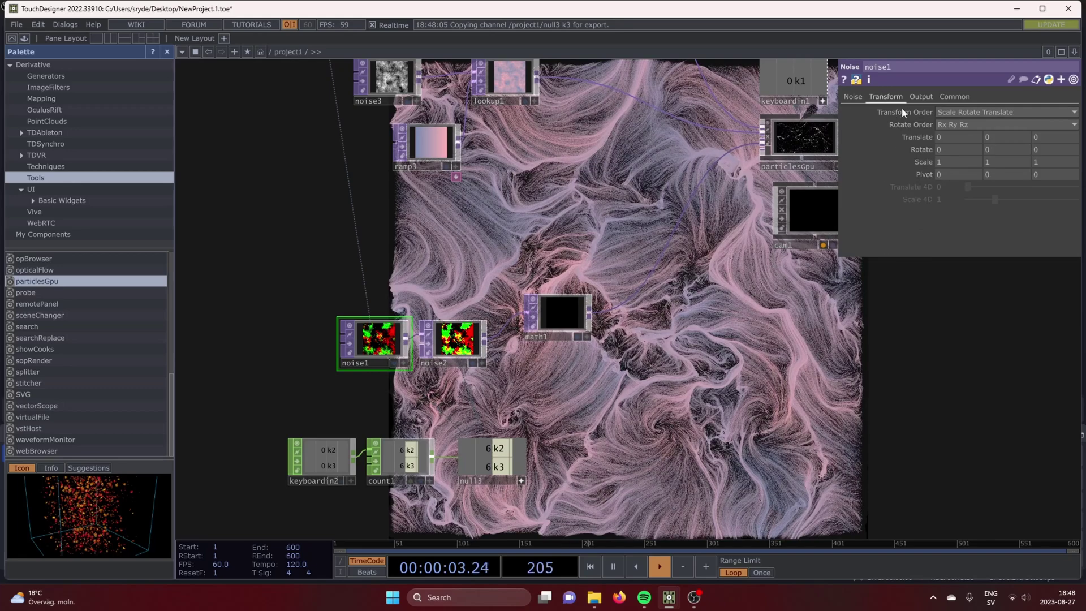
# - Set the RGB output of noise2 to Input * Noise
pyautogui.click(461, 343)
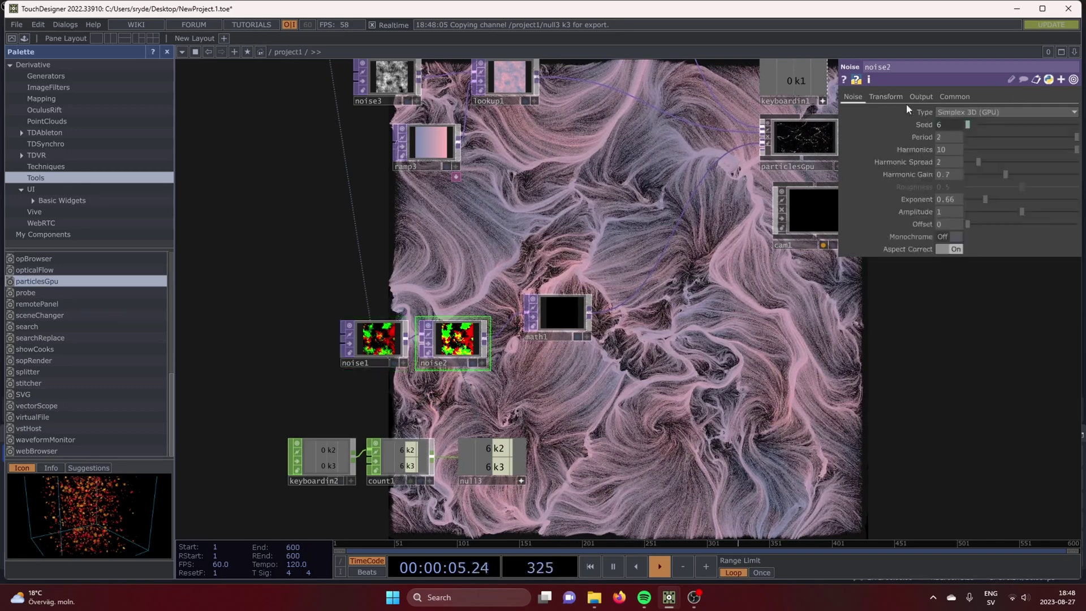
pyautogui.click(884, 97)
pyautogui.click(922, 96)
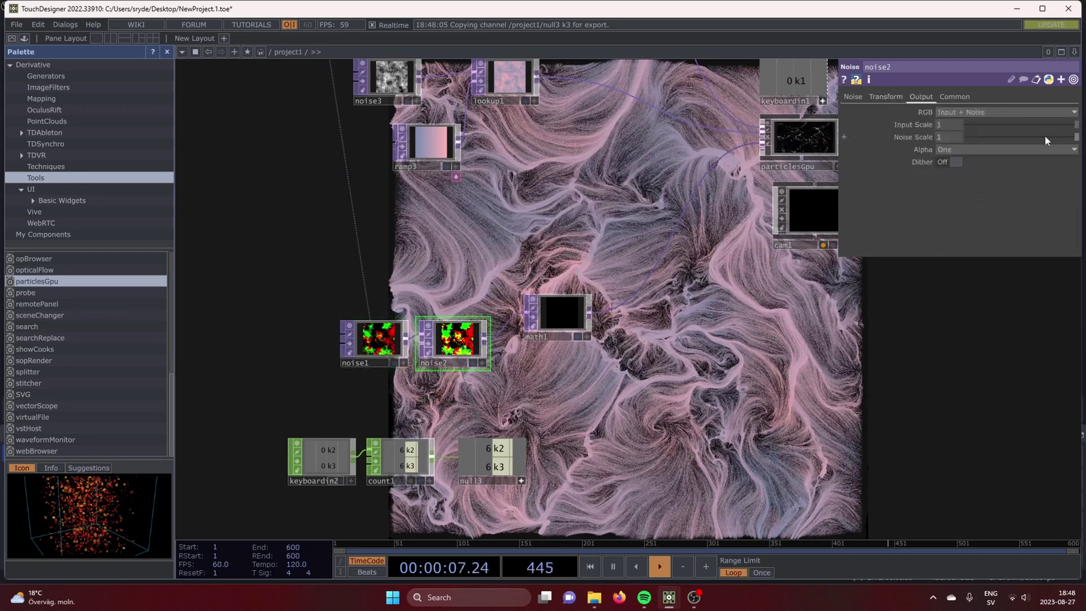
pyautogui.click(989, 113)
pyautogui.click(973, 133)
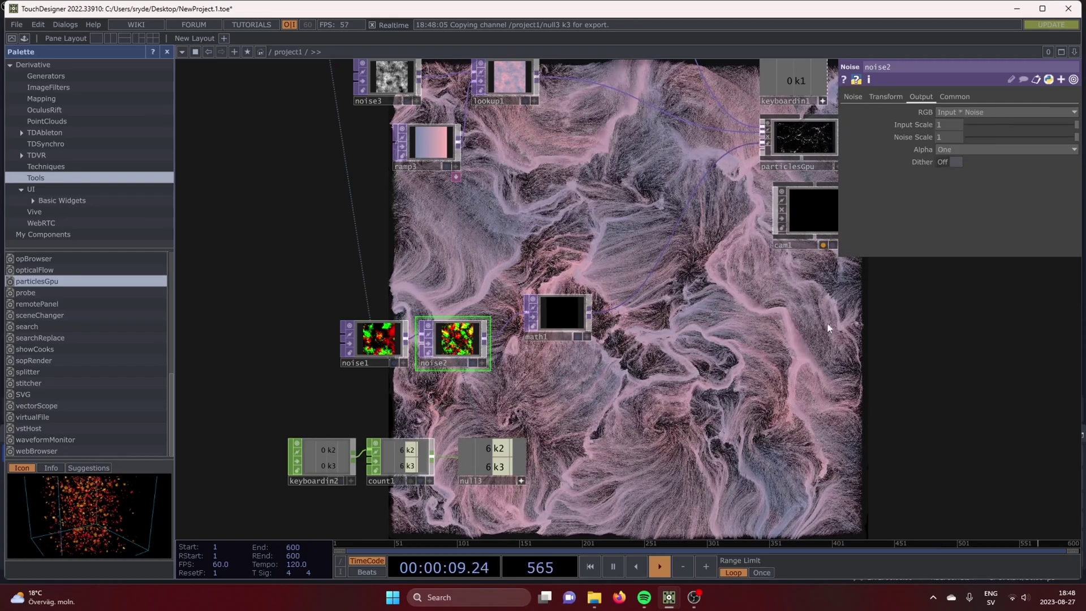
# - Set noise1's harmonics to 1 and its exponent to 0.52
pyautogui.scroll(5, 552, 354)
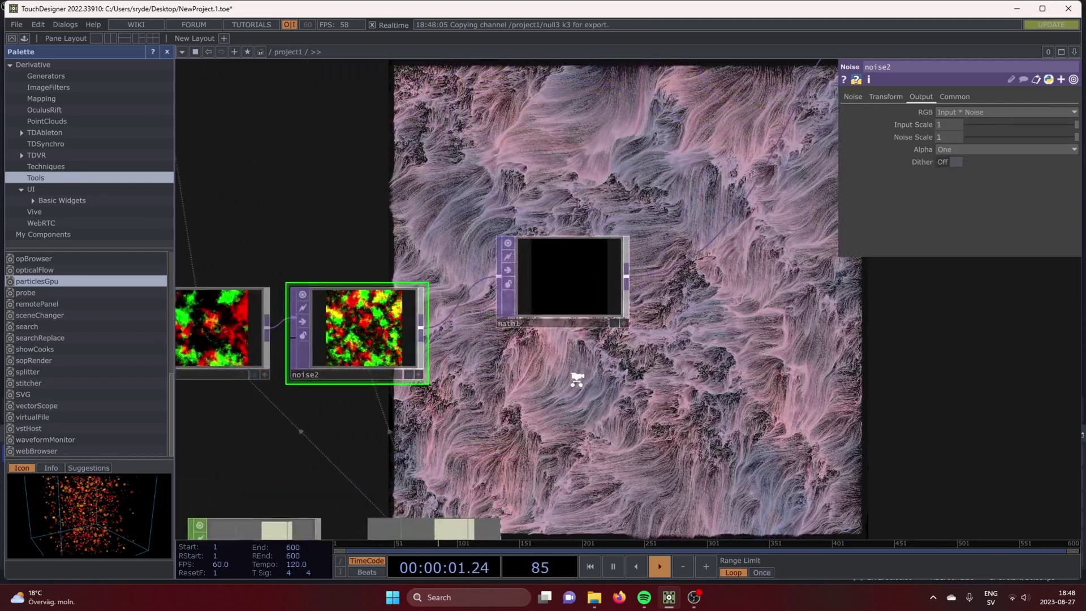
pyautogui.scroll(-6, 579, 376)
pyautogui.scroll(-1, 576, 381)
pyautogui.moveTo(677, 429); pyautogui.dragTo(558, 392)
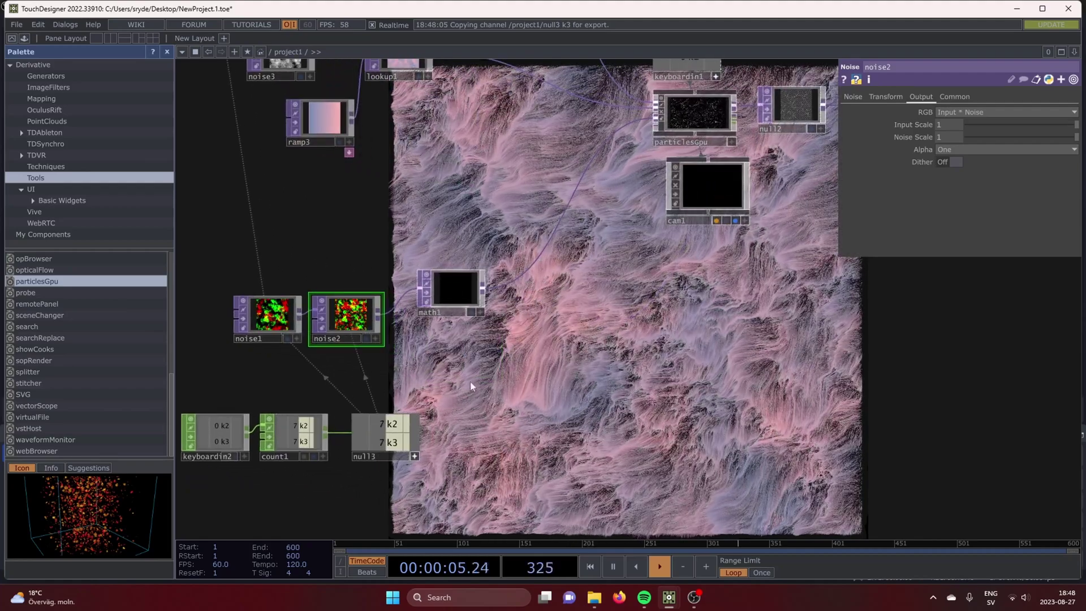
pyautogui.click(272, 318)
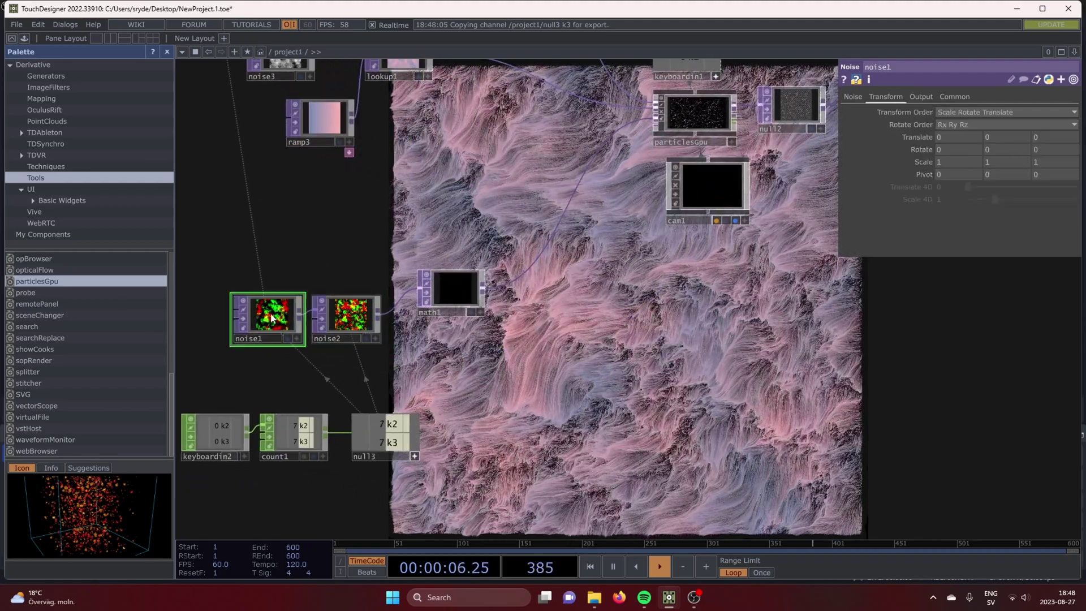
pyautogui.click(848, 97)
pyautogui.click(948, 97)
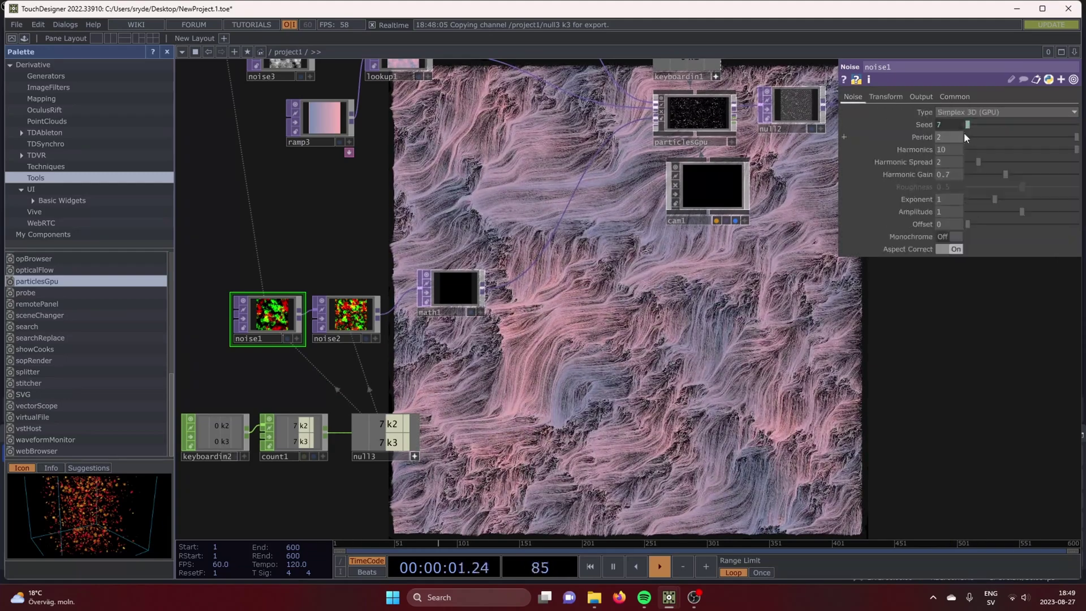
pyautogui.moveTo(1019, 148); pyautogui.dragTo(977, 149)
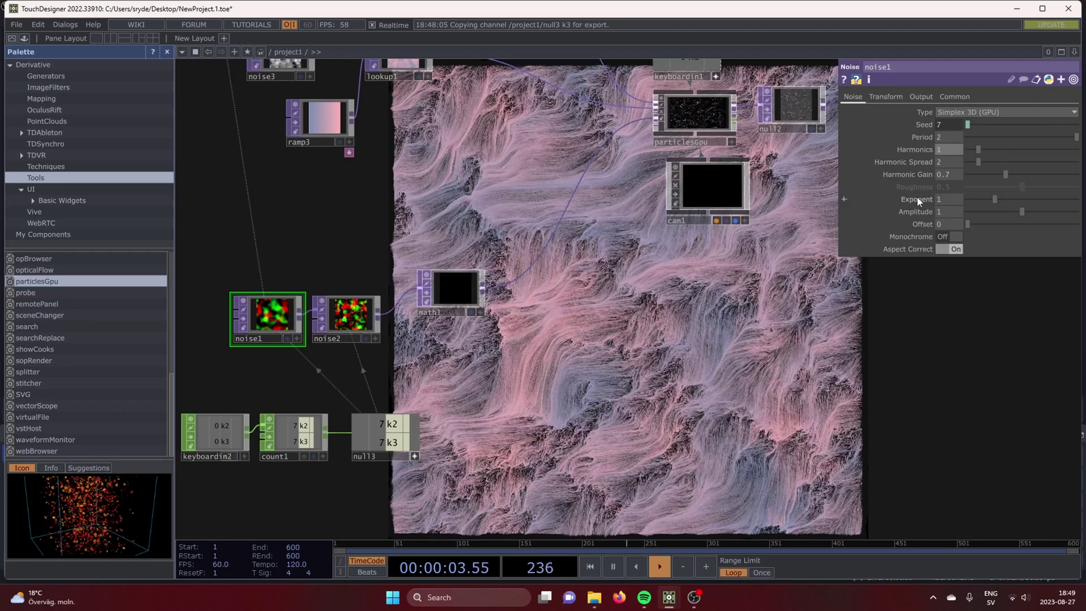
pyautogui.click(982, 199)
# - Test the keyboard triggers by stepping the noise1 seed to 8 and the noise2 seed to 10
pyautogui.scroll(3, 460, 378)
pyautogui.moveTo(453, 382); pyautogui.dragTo(575, 428)
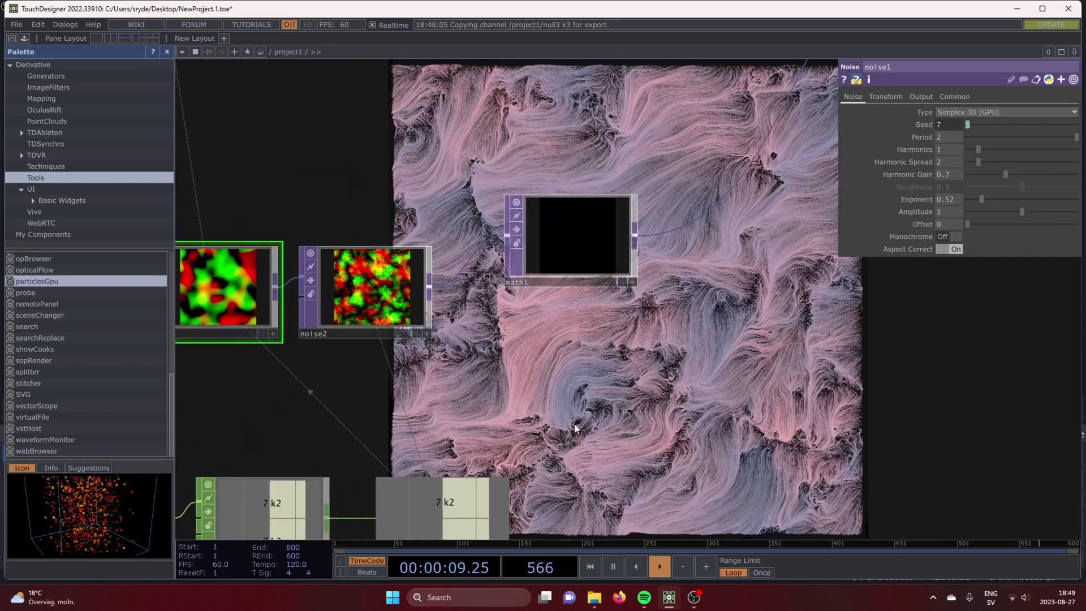
pyautogui.scroll(-5, 573, 428)
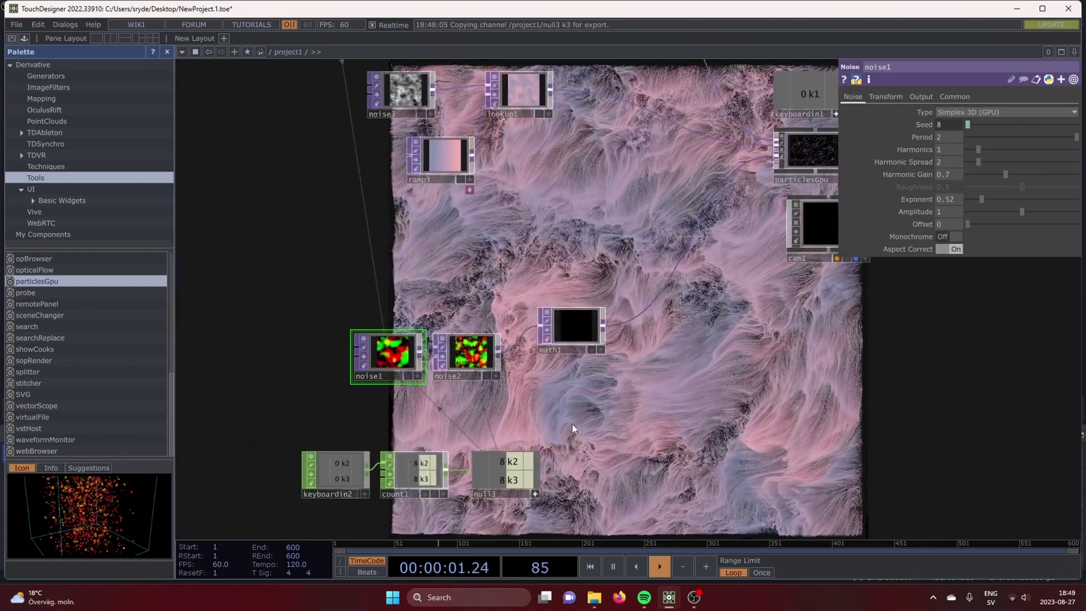
pyautogui.scroll(-3, 568, 423)
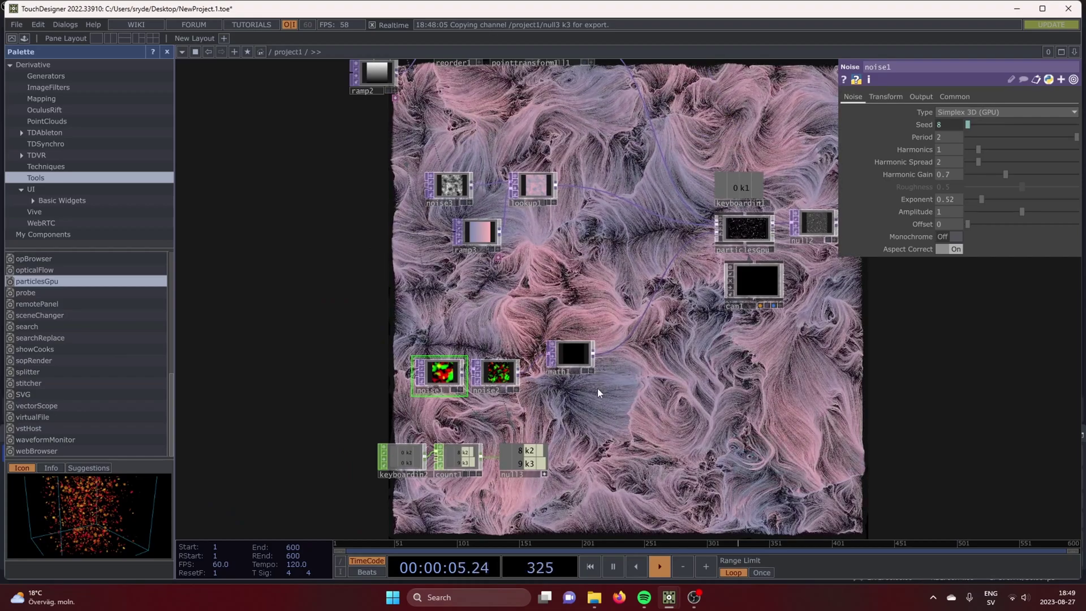
pyautogui.press('3')
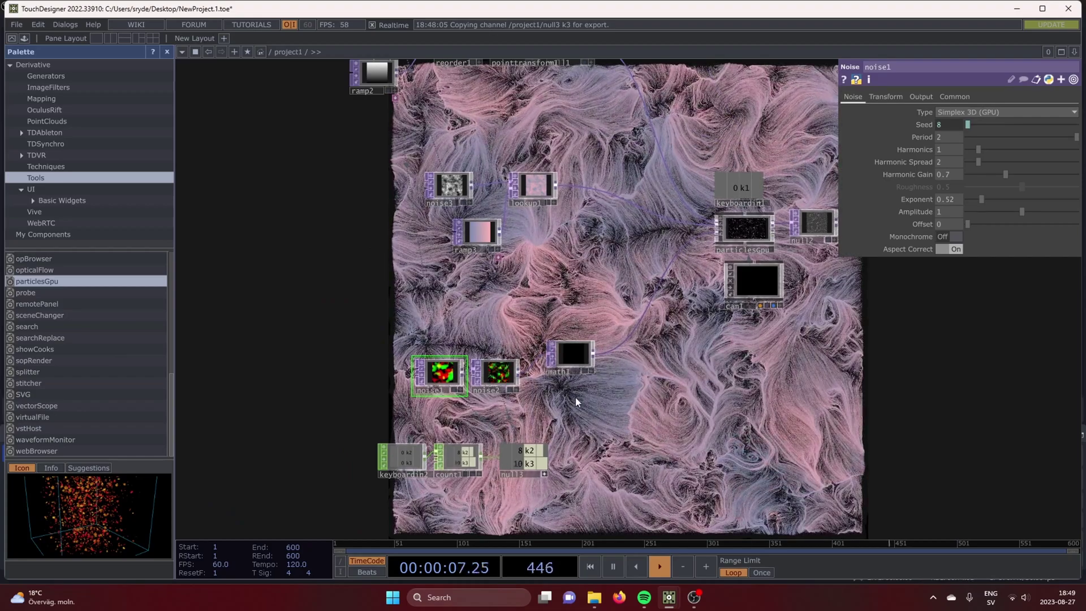
# - Add a Constant CHOP in the free space below keyboardin2
pyautogui.moveTo(407, 514); pyautogui.dragTo(482, 413)
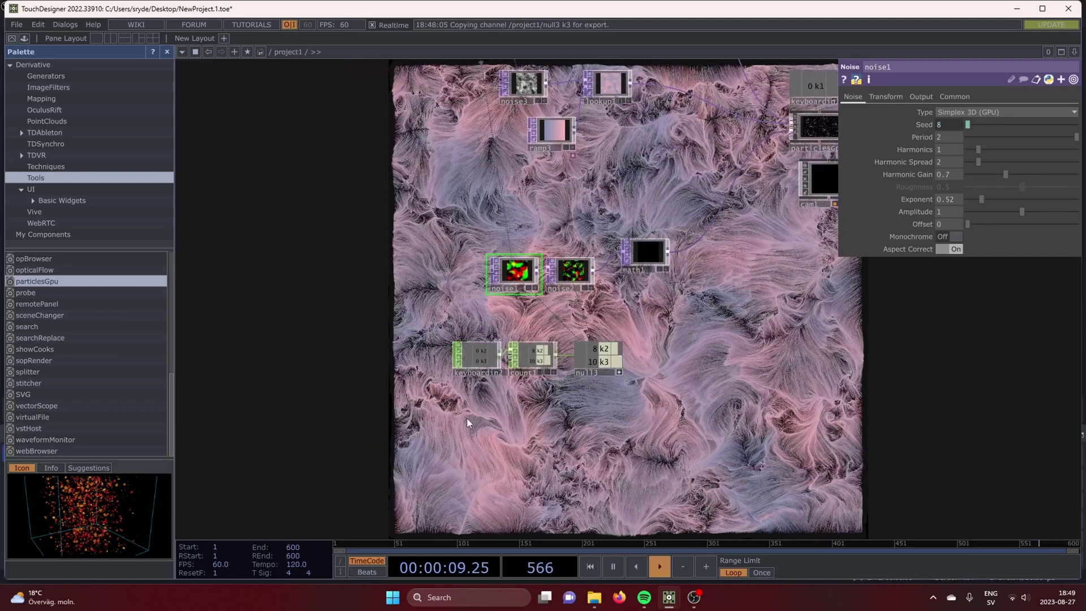
pyautogui.press('Tab')
pyautogui.write('c')
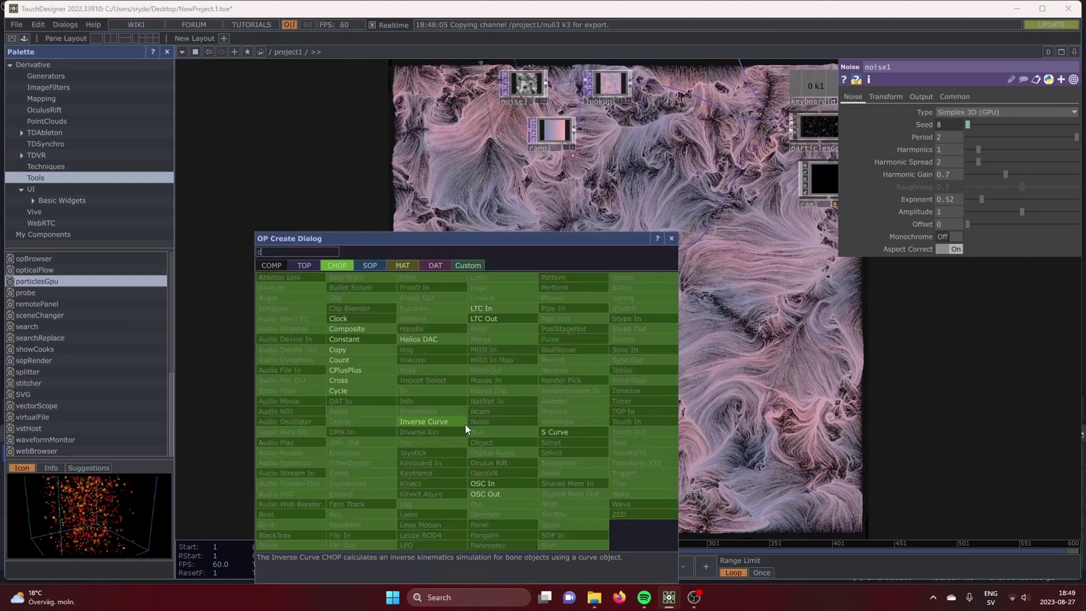
pyautogui.click(364, 337)
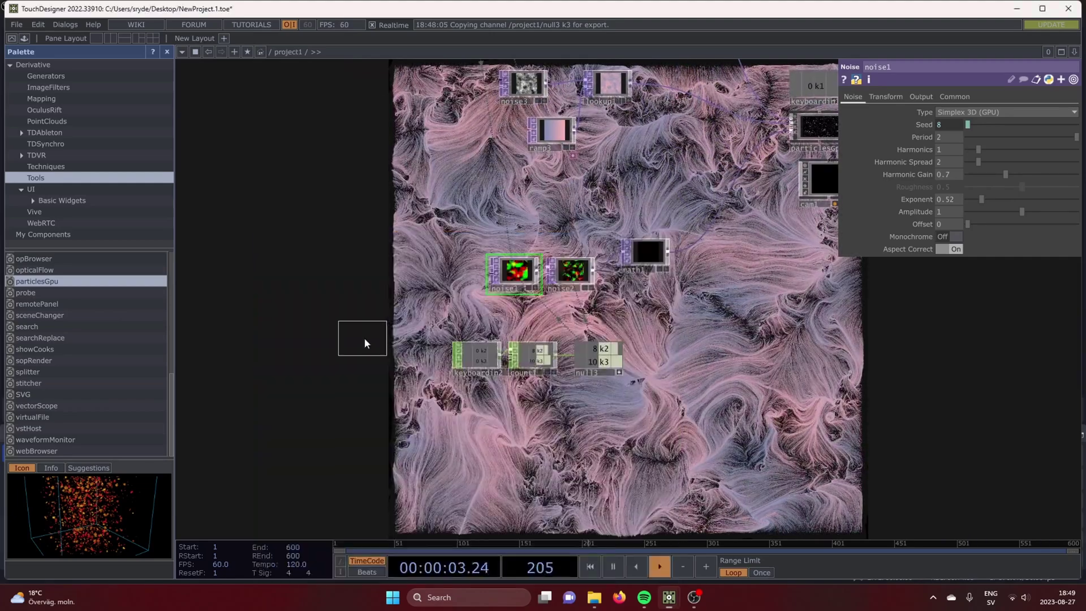
pyautogui.click(475, 411)
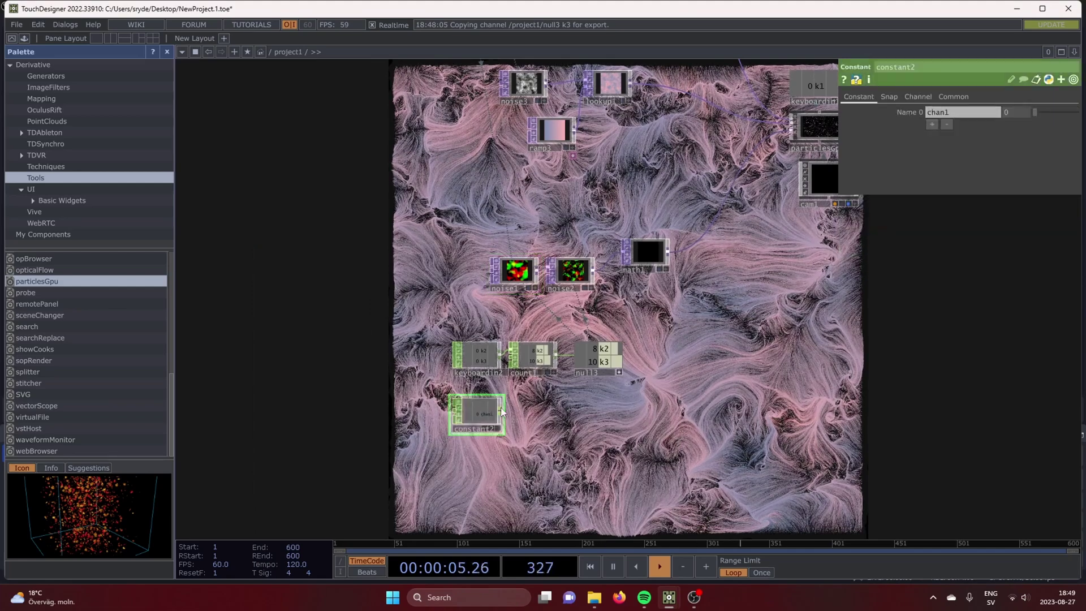
# - Add a Speed CHOP fed by constant2's output
pyautogui.press('Tab')
pyautogui.write('sp')
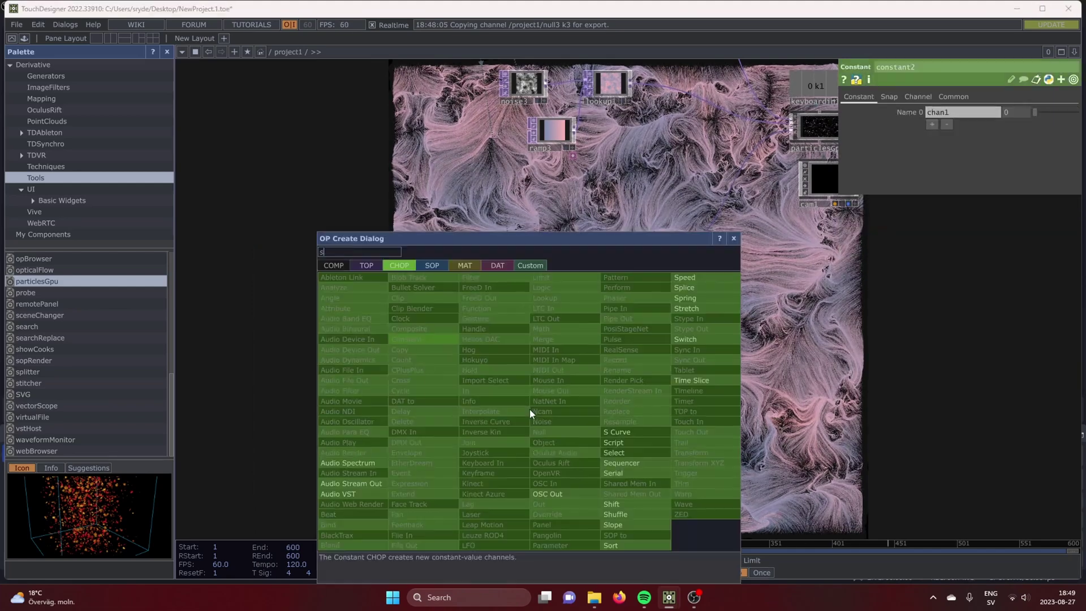
pyautogui.click(701, 279)
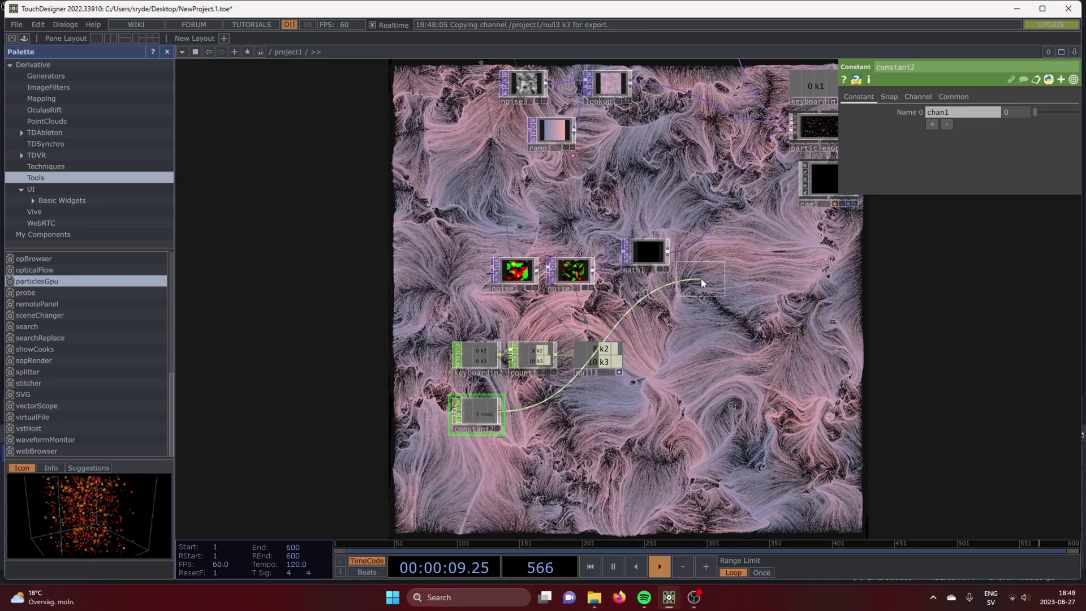
pyautogui.click(541, 415)
# - Add a Null CHOP fed by speed1's output
pyautogui.click(570, 410)
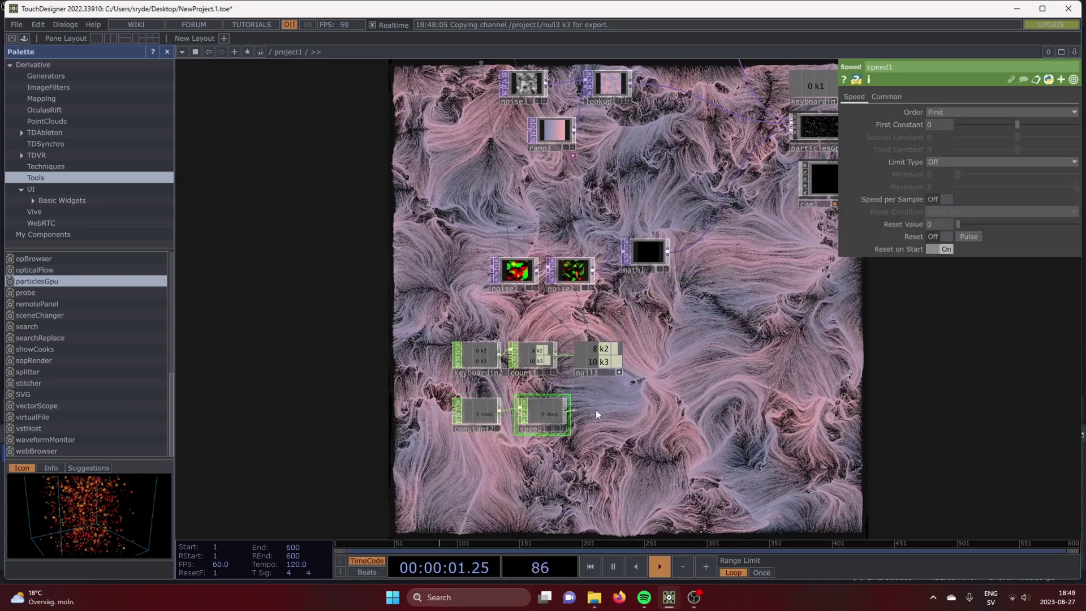
pyautogui.click(603, 410)
pyautogui.write('nul')
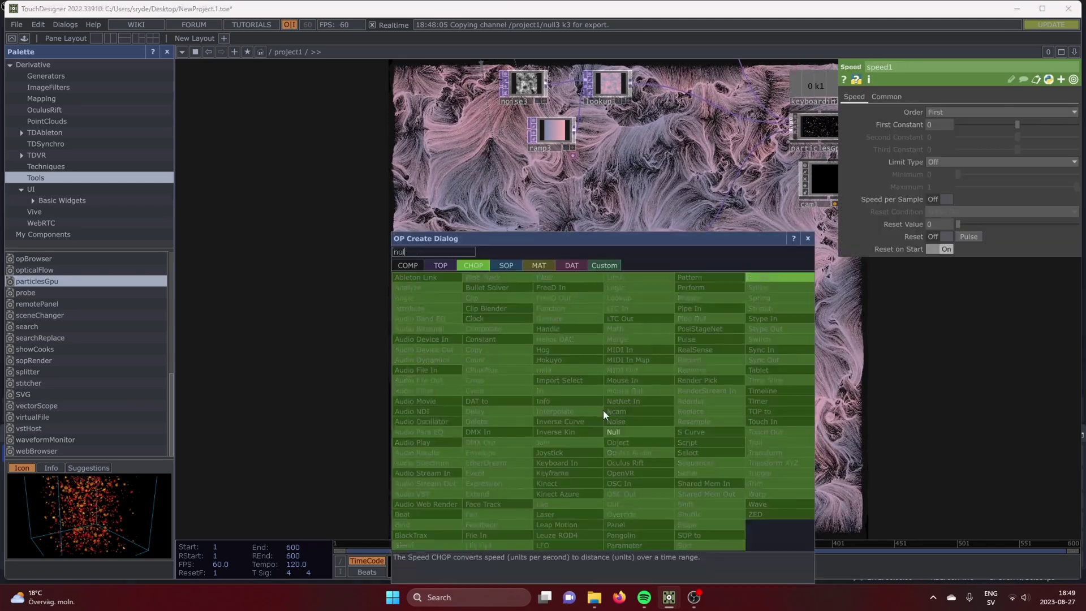
pyautogui.click(618, 430)
pyautogui.click(610, 412)
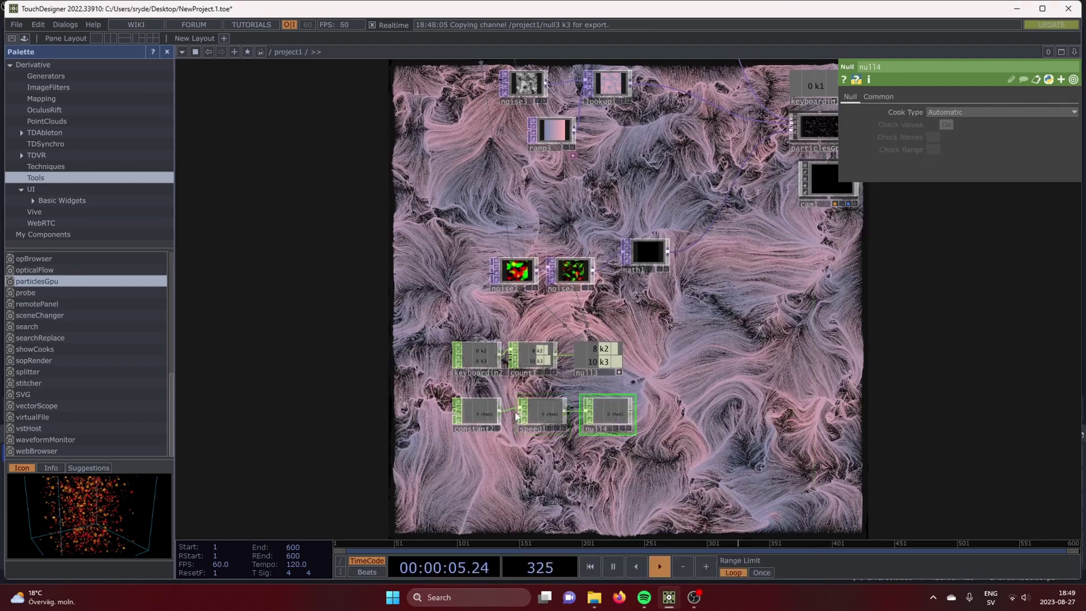
# - Set constant2's chan1 value to 0.08 and drive noise1's X translate with null4's chan1 as a CHOP reference
pyautogui.click(492, 415)
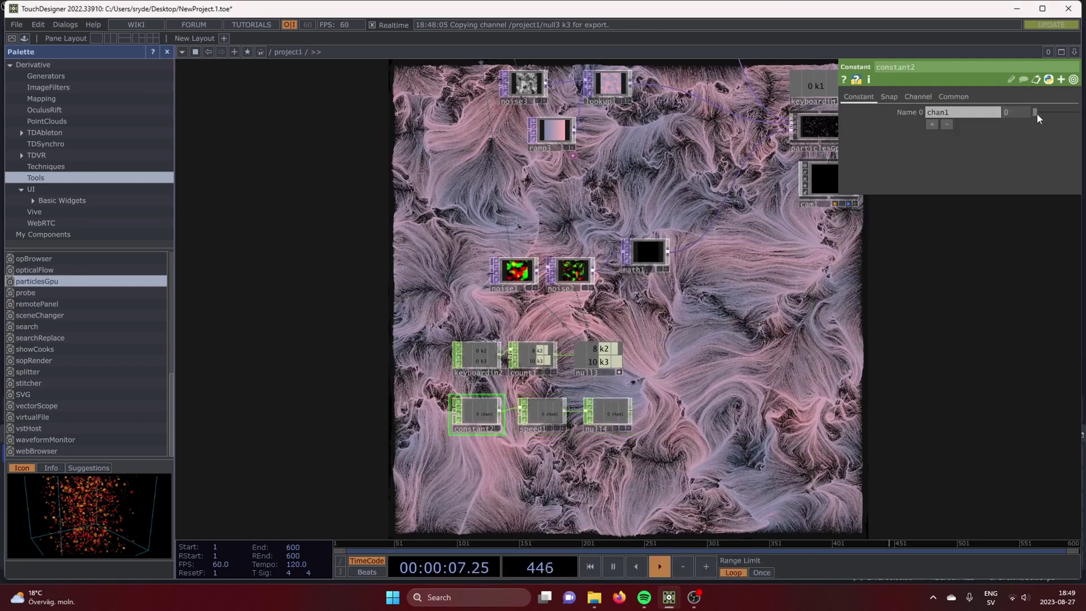
pyautogui.click(519, 270)
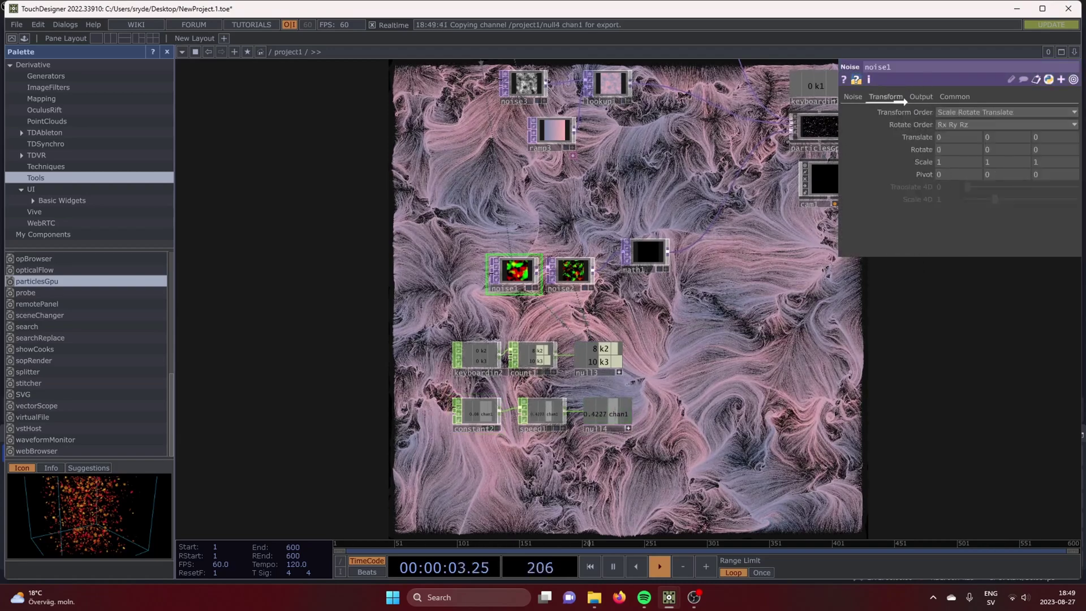
pyautogui.click(953, 138)
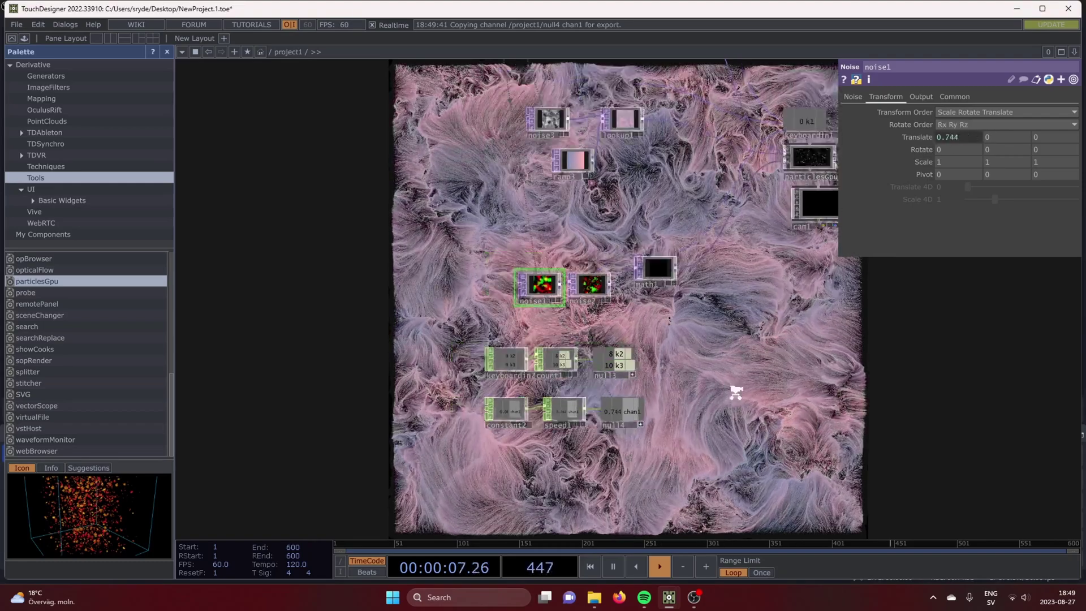
# - Drive noise2's X translate with null4's chan1 as a CHOP reference
pyautogui.moveTo(735, 395); pyautogui.dragTo(595, 352)
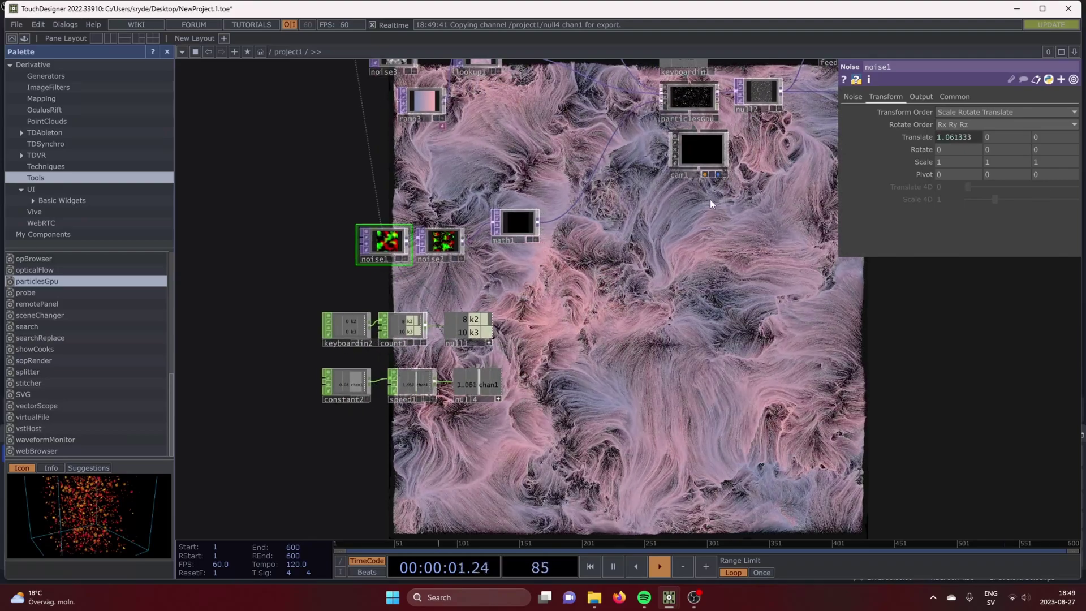
pyautogui.click(441, 240)
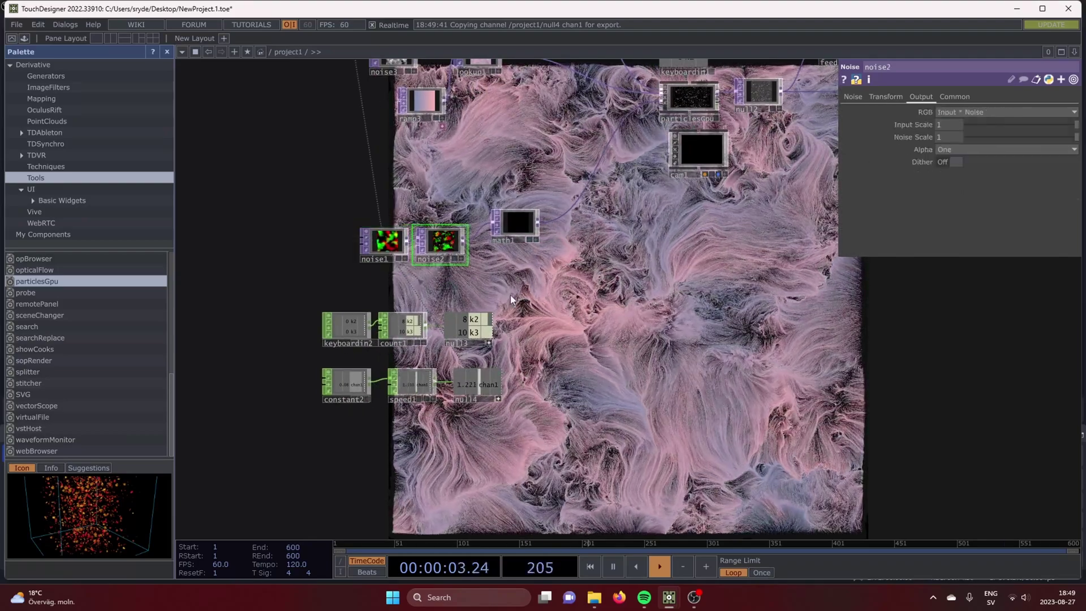
pyautogui.click(885, 96)
pyautogui.moveTo(950, 139); pyautogui.dragTo(957, 136)
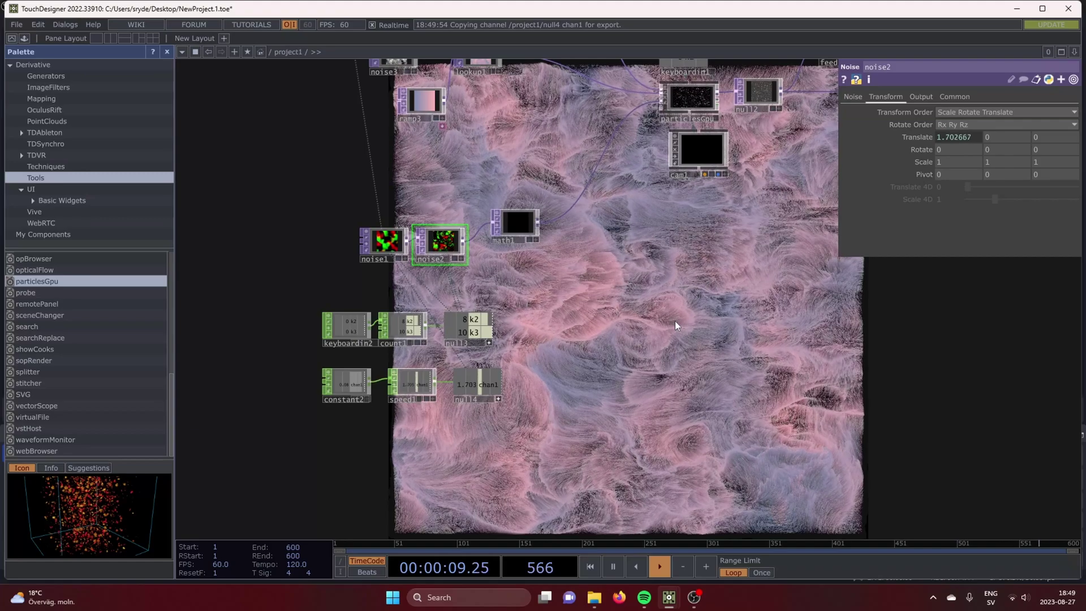
# - Drive noise2's Z translate with null4's chan1 as a CHOP reference
pyautogui.scroll(-2, 674, 320)
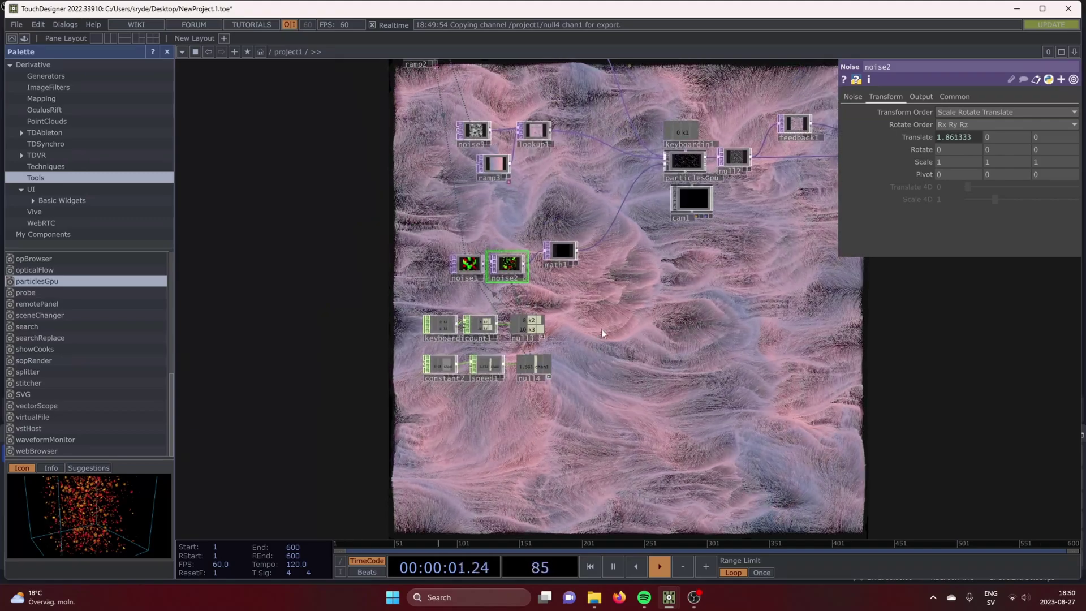
pyautogui.scroll(4, 595, 352)
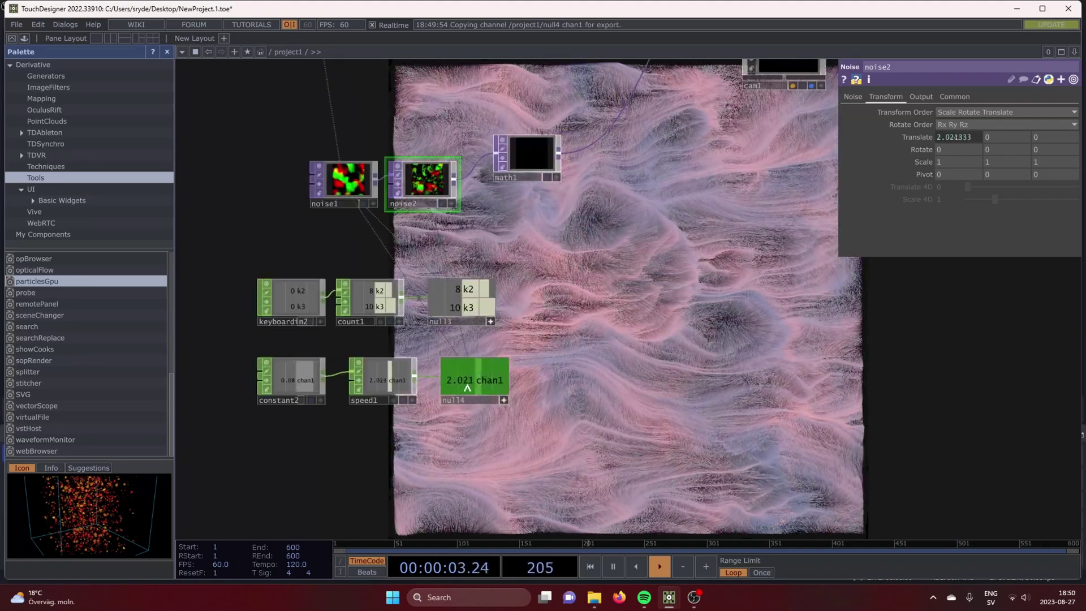
pyautogui.moveTo(469, 387); pyautogui.dragTo(1048, 137)
pyautogui.click(1058, 134)
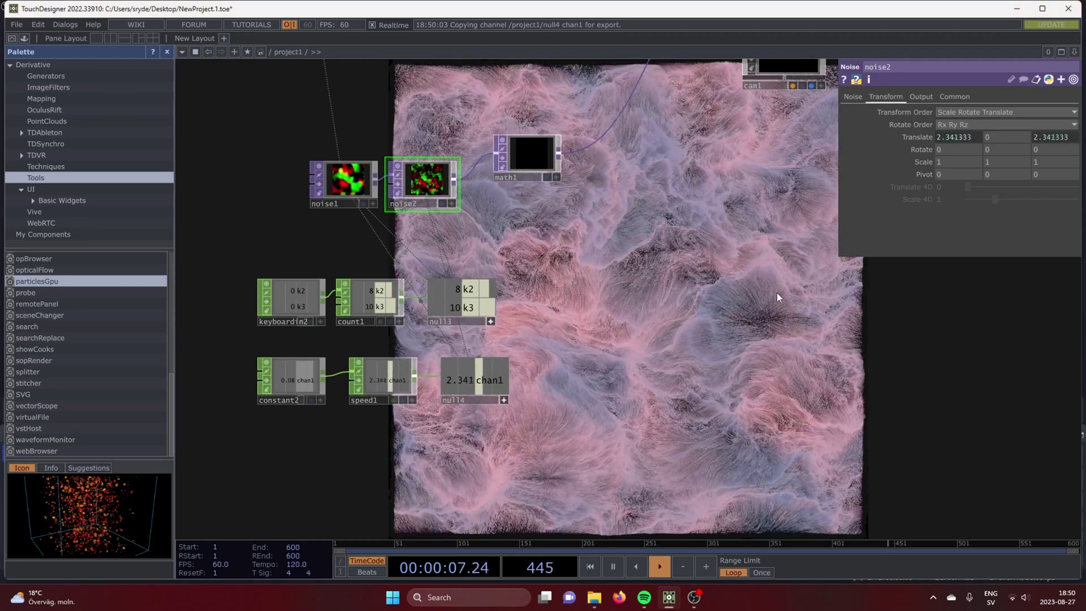
# - Set constant2's chan1 value to 0.09
pyautogui.scroll(-3, 718, 294)
pyautogui.moveTo(728, 339); pyautogui.dragTo(534, 346)
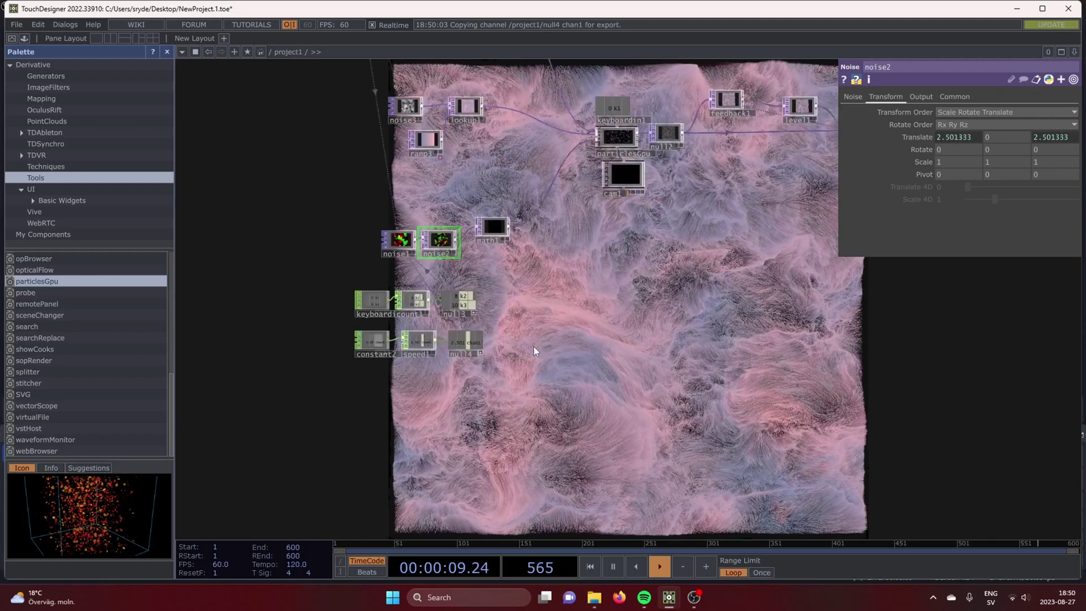
pyautogui.scroll(-5, 531, 378)
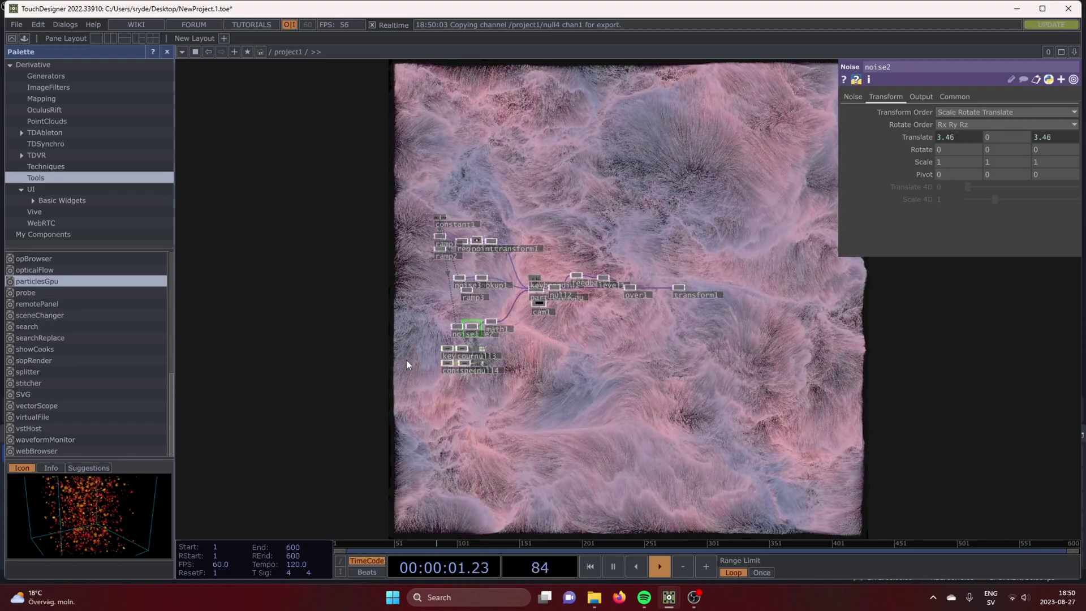
pyautogui.scroll(3, 500, 404)
pyautogui.scroll(2, 499, 404)
pyautogui.moveTo(455, 410); pyautogui.dragTo(477, 519)
pyautogui.click(378, 401)
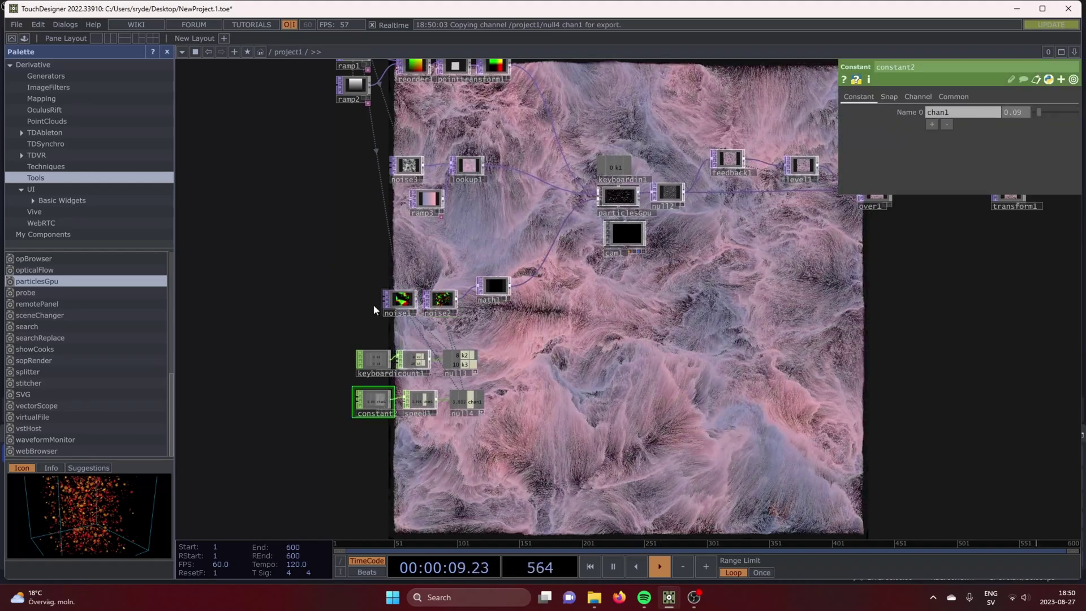
# - Set noise1's Amplitude to 2
pyautogui.click(398, 300)
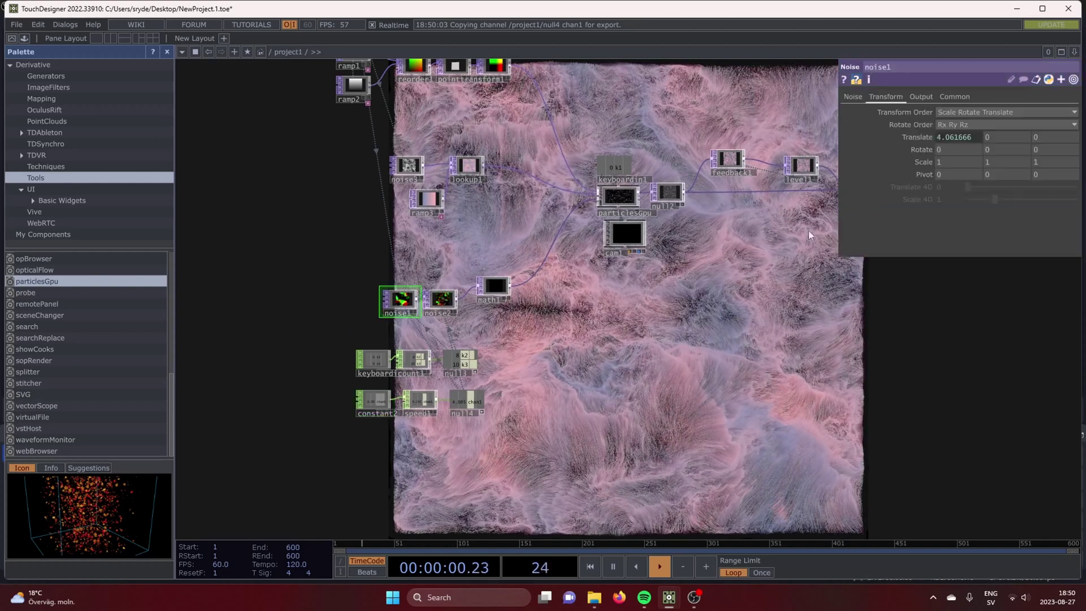
pyautogui.click(853, 97)
pyautogui.click(940, 213)
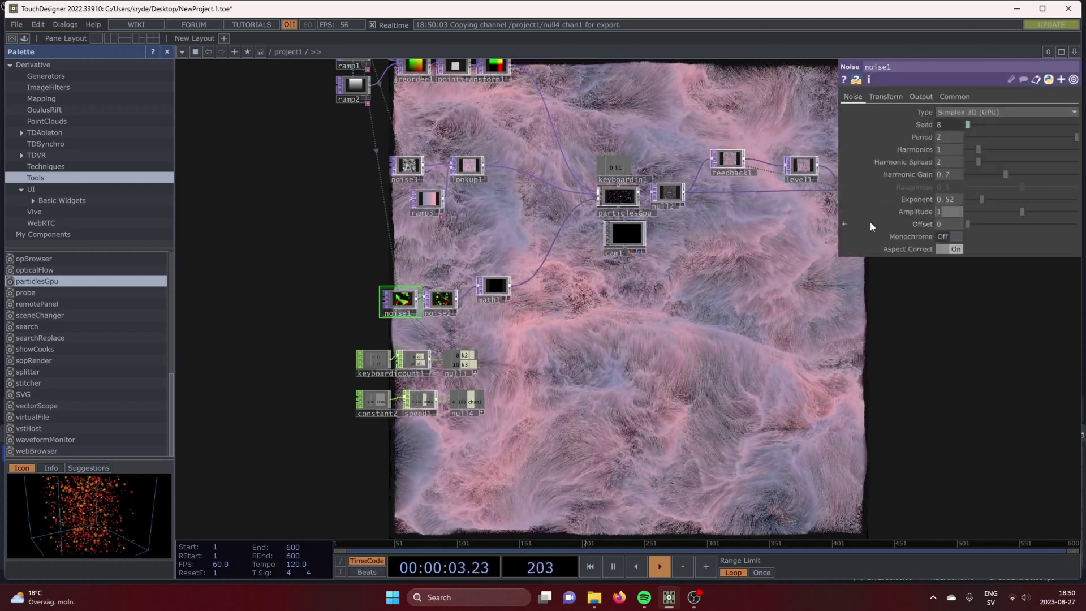
pyautogui.write('2')
pyautogui.press('Return')
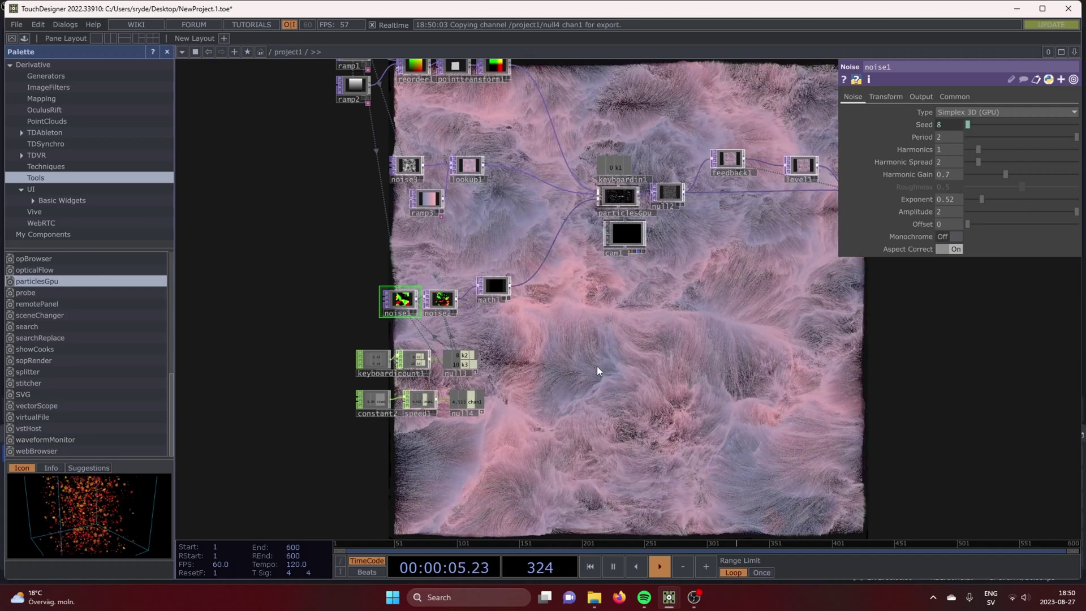
# - Switch noise2's X translate from its null4 expression to a constant value of 0
pyautogui.click(441, 299)
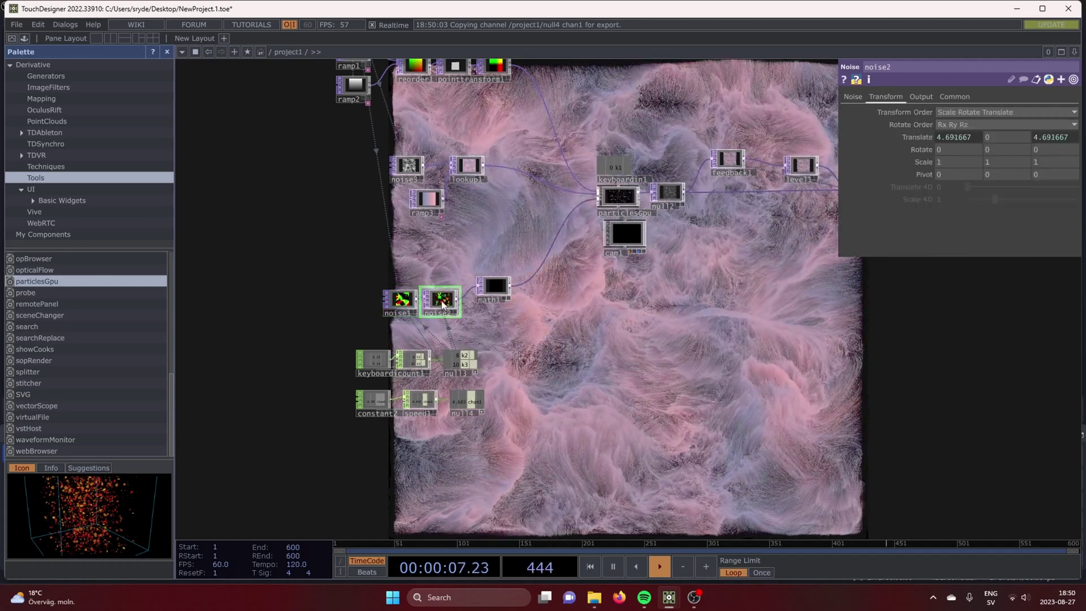
pyautogui.click(942, 137)
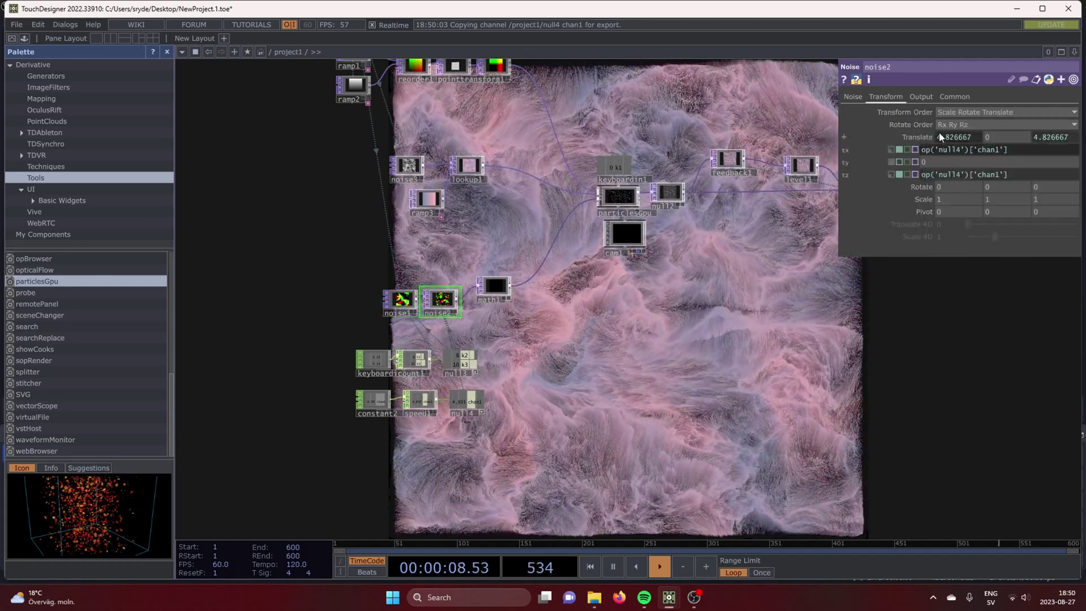
pyautogui.click(891, 151)
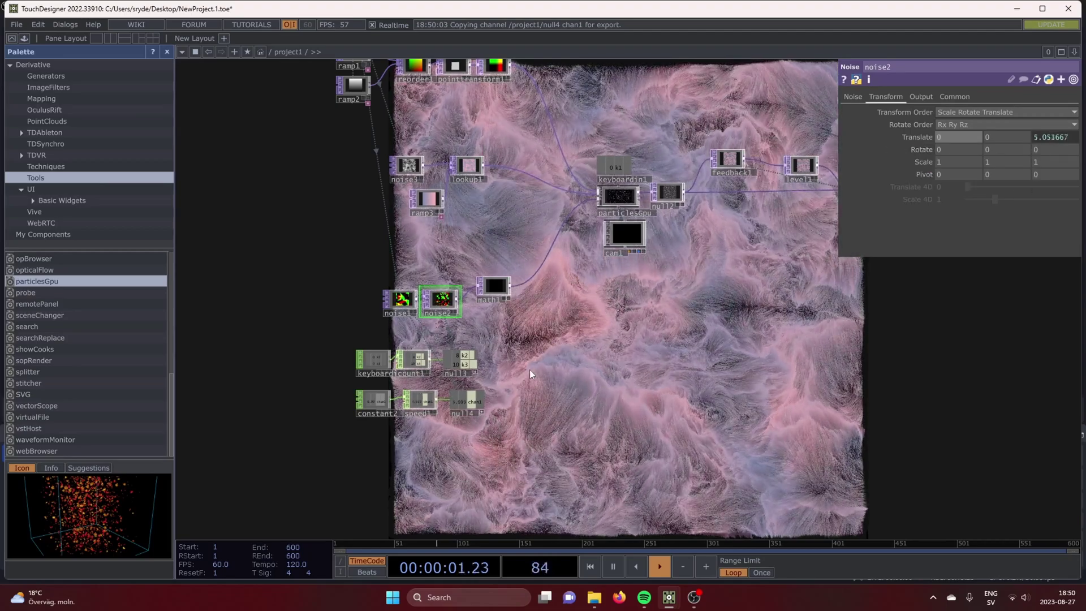
# - Move over1 and transform1 farther along the chain to make room for another operator after level1
pyautogui.moveTo(483, 373); pyautogui.dragTo(207, 397)
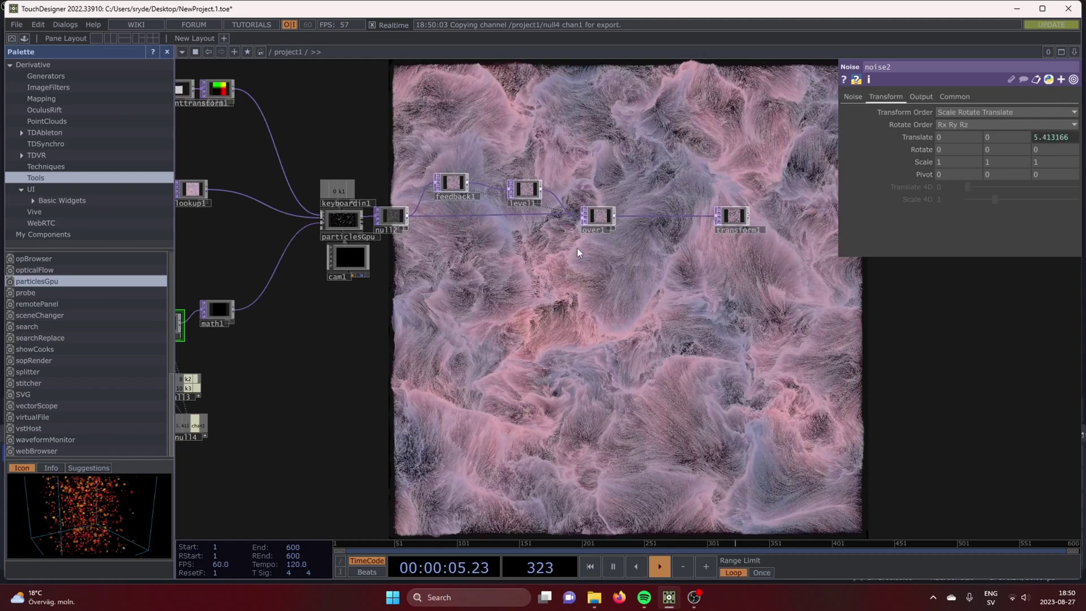
pyautogui.click(732, 215)
pyautogui.moveTo(606, 217); pyautogui.dragTo(713, 217)
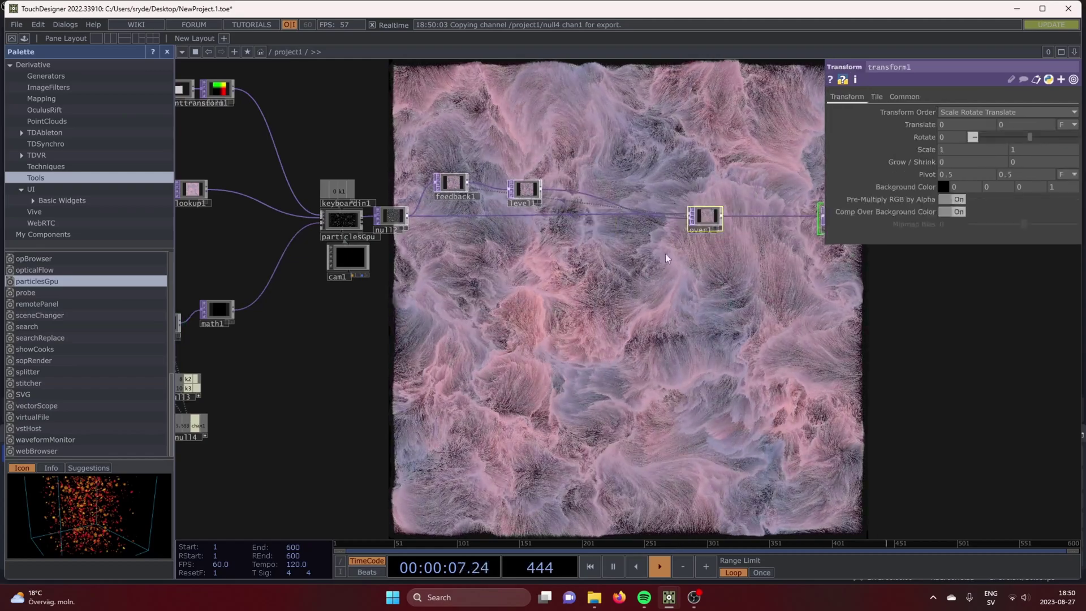
pyautogui.moveTo(587, 328); pyautogui.dragTo(587, 439)
pyautogui.scroll(4, 574, 353)
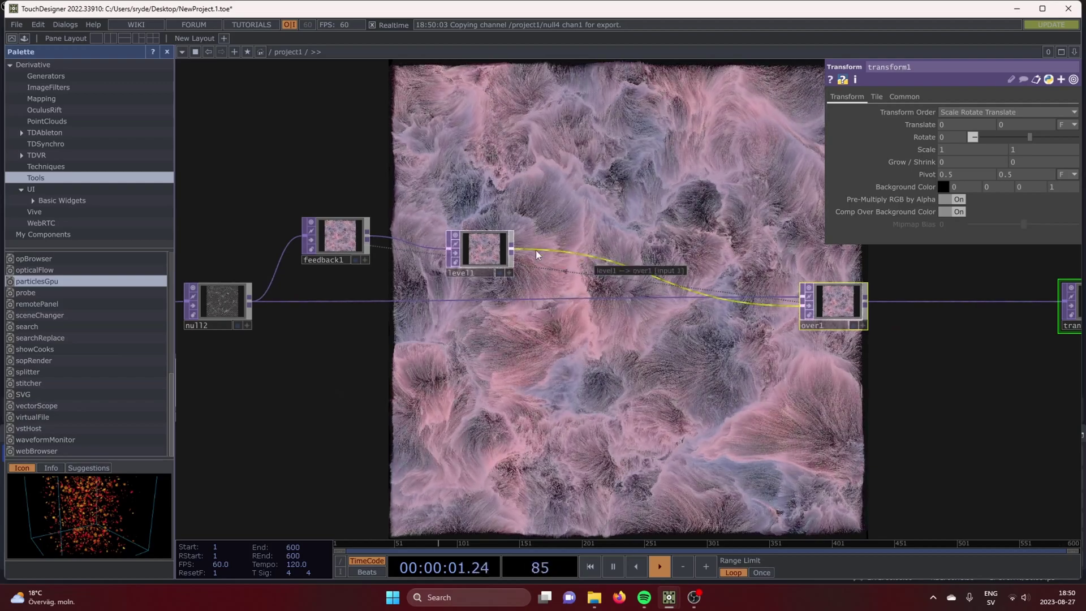
# - Insert a Transform TOP on the wire between level1 and over1
pyautogui.rightClick(595, 256)
pyautogui.click(649, 244)
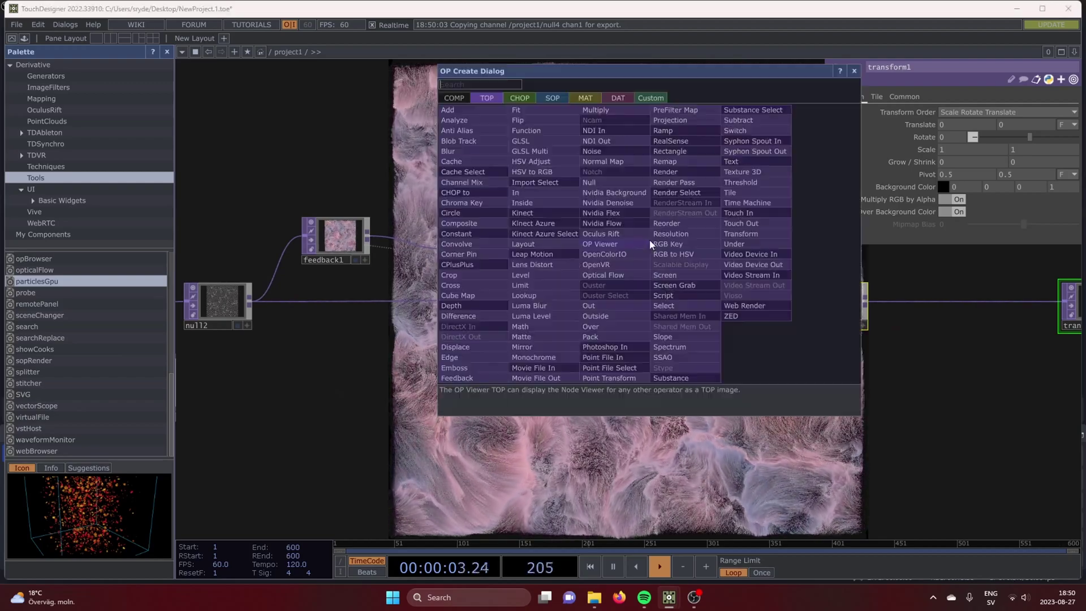
pyautogui.write('tr')
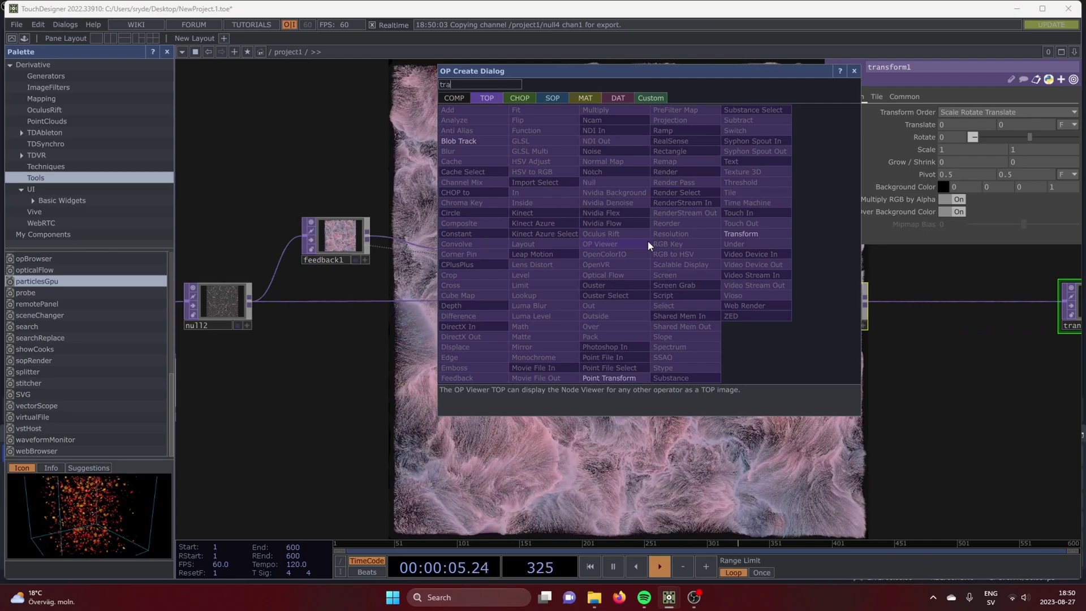
pyautogui.write('a')
pyautogui.click(741, 234)
pyautogui.click(621, 262)
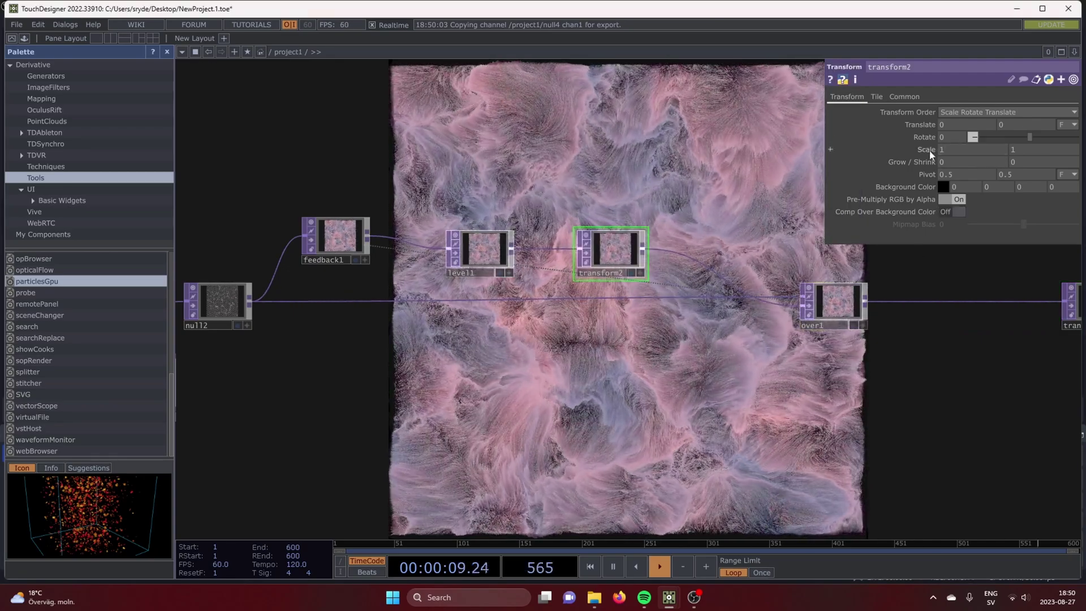
# - Set transform2's X and Y scale to 0.998 in the feedback loop
pyautogui.moveTo(931, 169); pyautogui.dragTo(905, 174, button='middle')
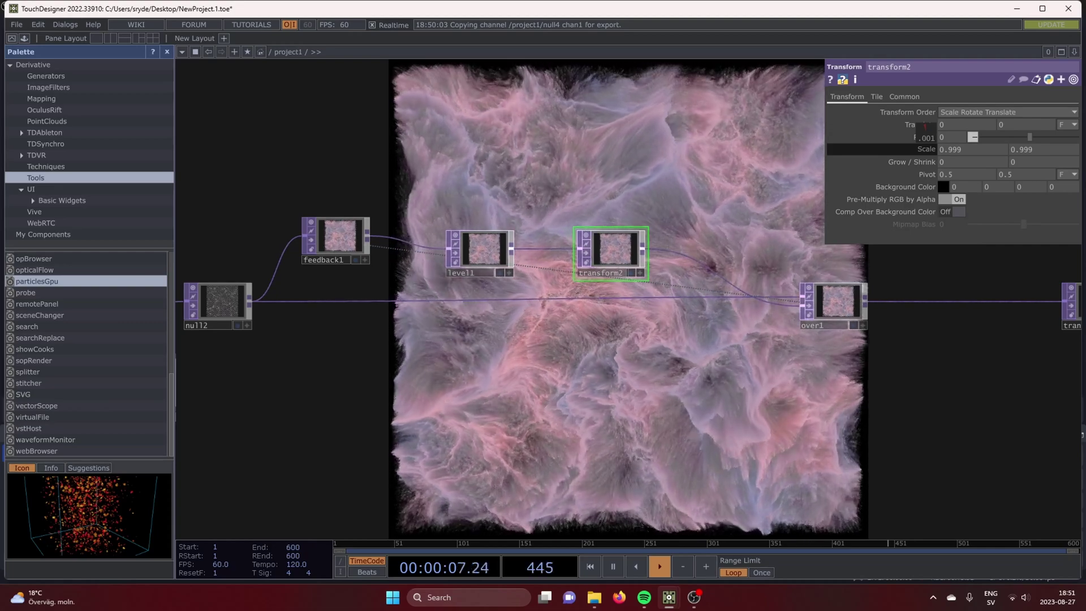
pyautogui.moveTo(929, 150); pyautogui.dragTo(922, 150, button='middle')
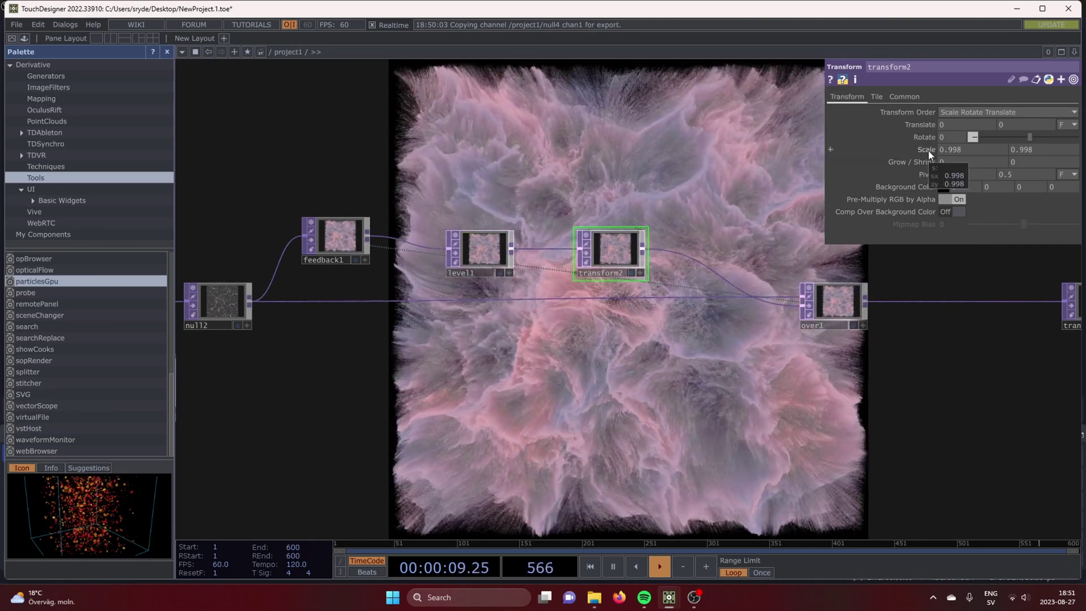
# - Set constant2's chan1 value to 0 to halt the noise translation
pyautogui.scroll(-5, 732, 341)
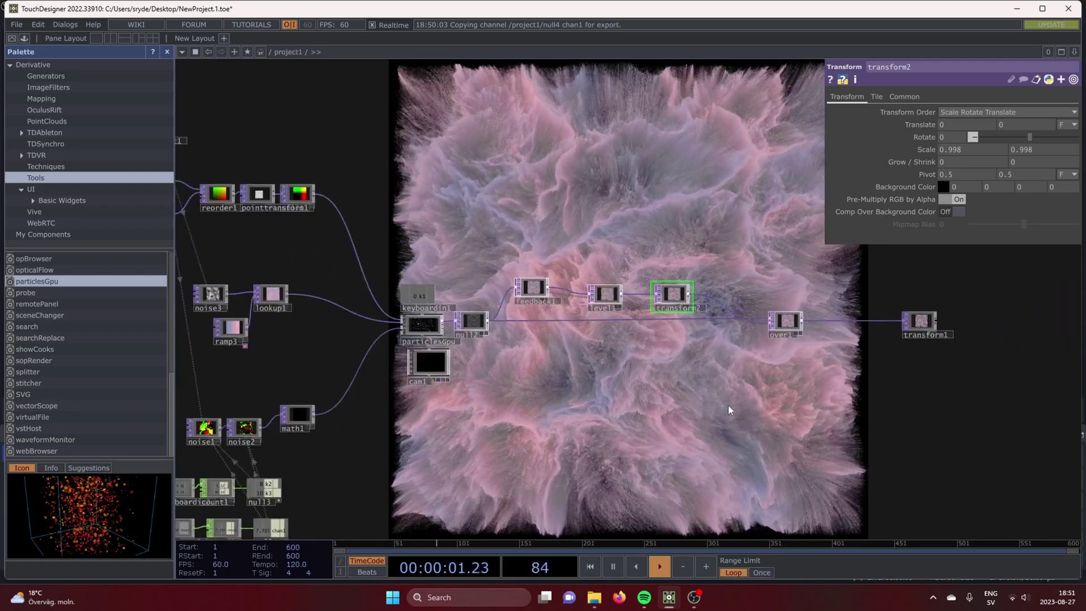
pyautogui.moveTo(731, 364); pyautogui.dragTo(974, 280)
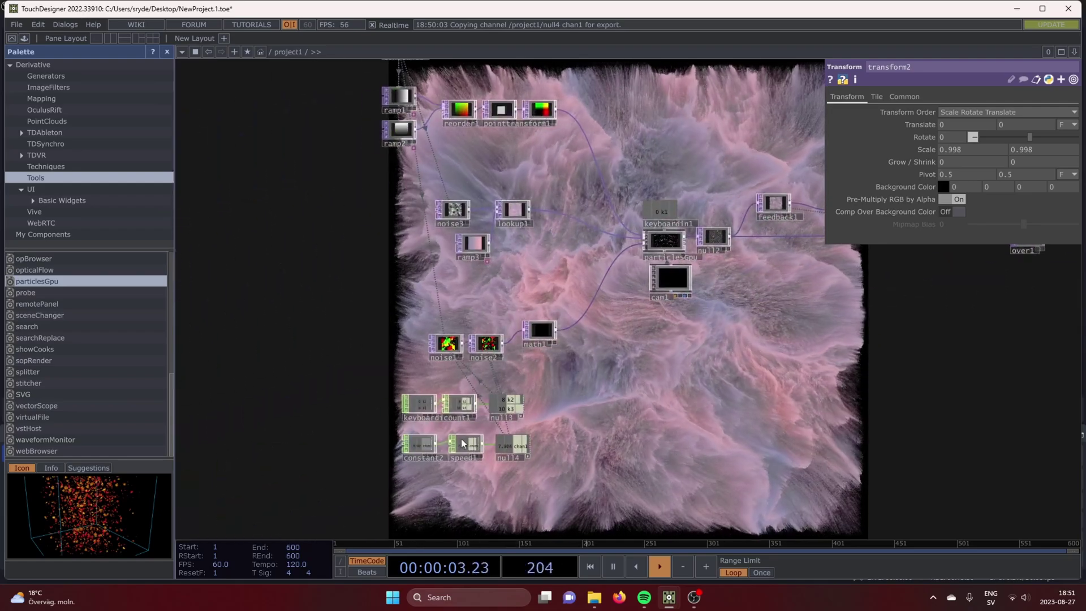
pyautogui.click(419, 443)
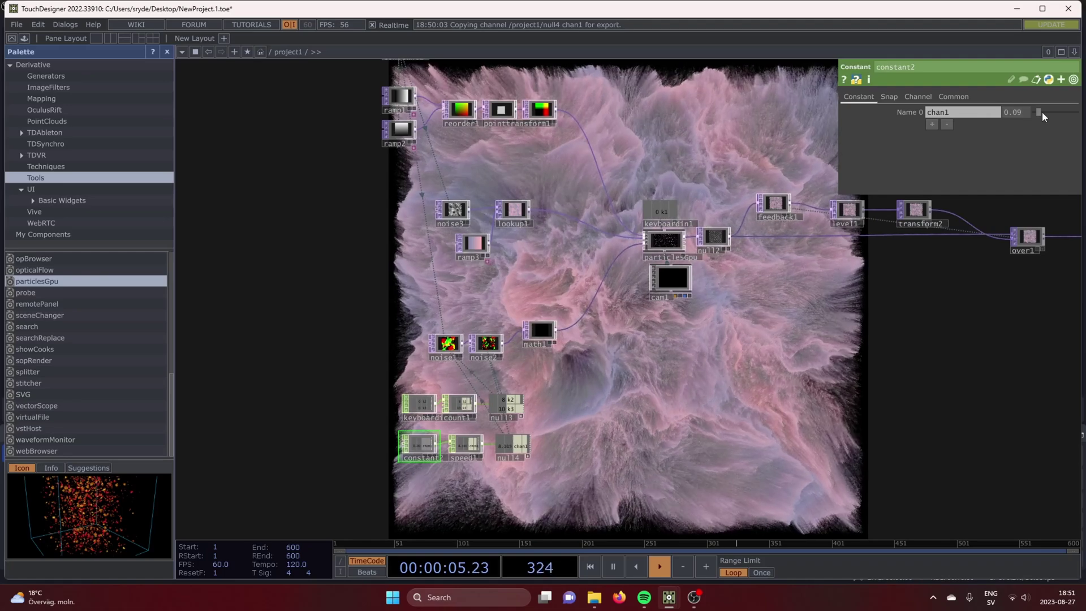
pyautogui.moveTo(1037, 113); pyautogui.dragTo(1006, 122)
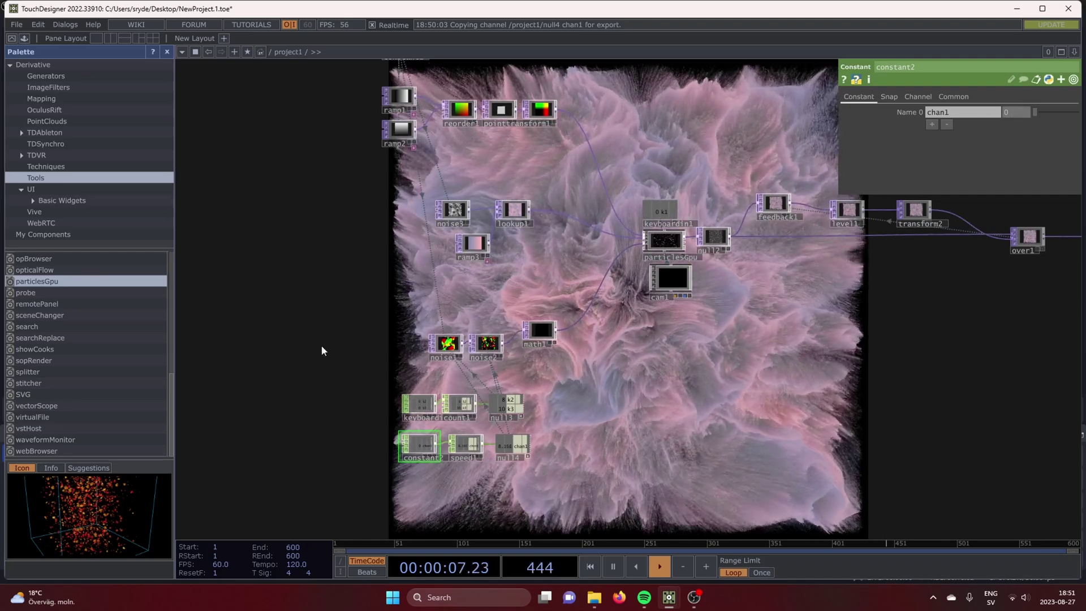
# - Set noise3's Exponent to 0.7, Amplitude to 1 and Offset to 0
pyautogui.moveTo(657, 418); pyautogui.dragTo(583, 296)
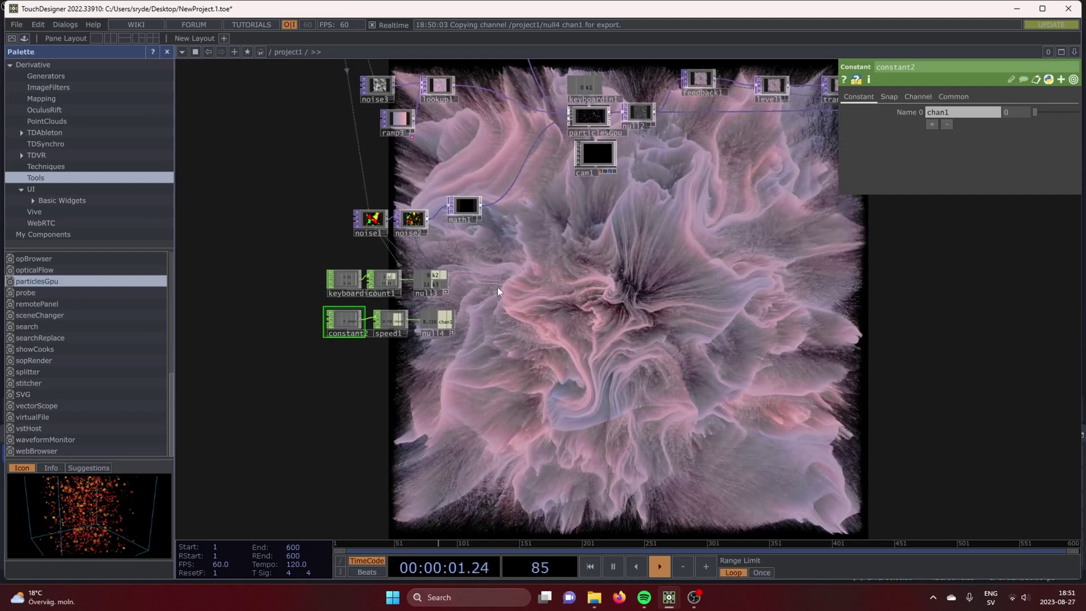
pyautogui.moveTo(530, 269); pyautogui.dragTo(512, 441)
pyautogui.moveTo(500, 323); pyautogui.dragTo(629, 342)
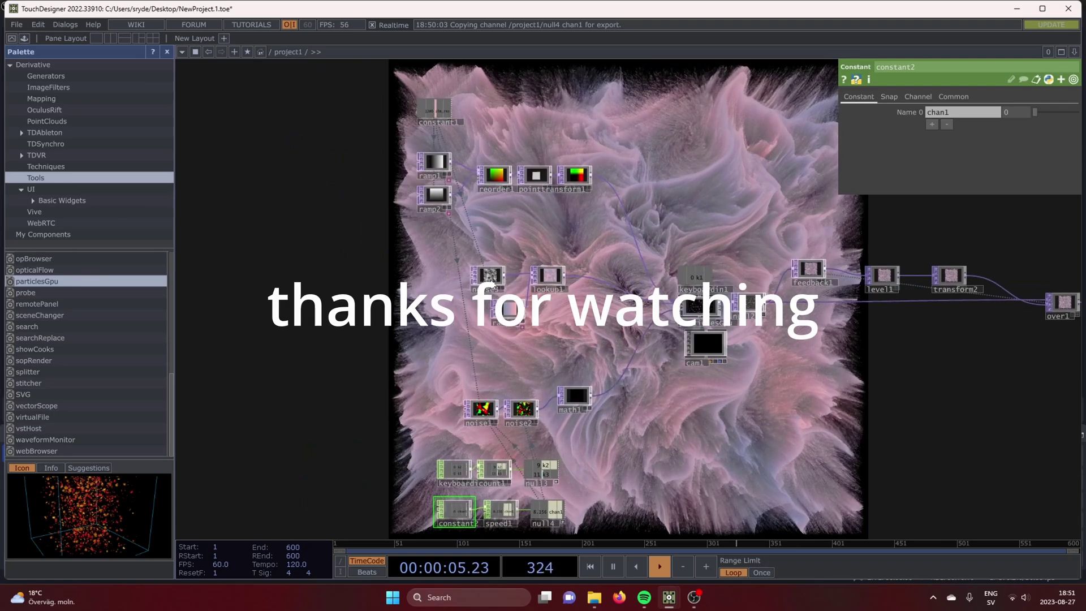
pyautogui.click(489, 275)
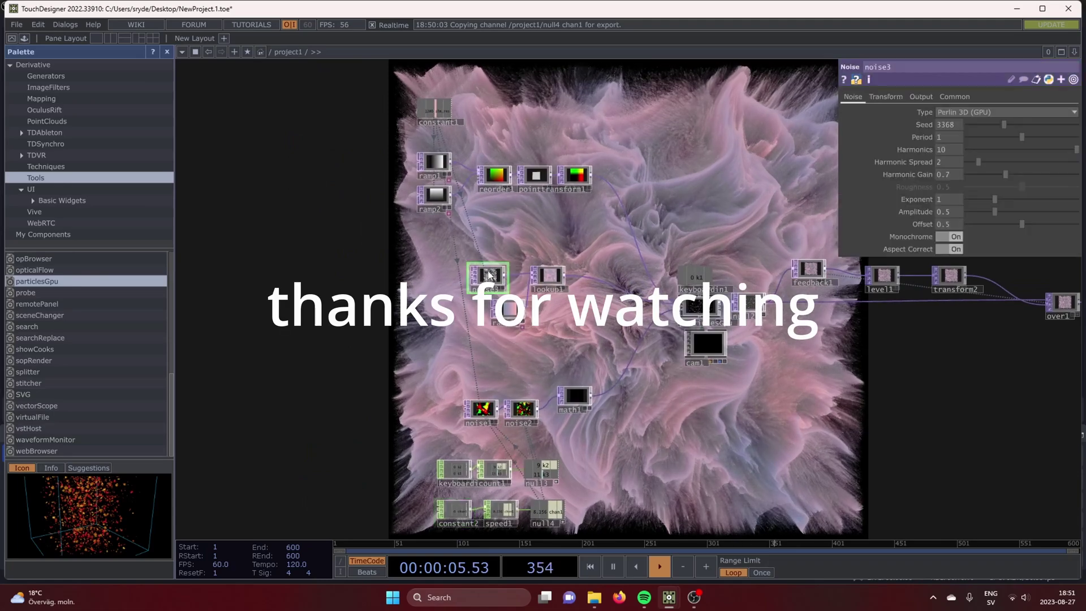
pyautogui.click(988, 197)
pyautogui.moveTo(1010, 224); pyautogui.dragTo(933, 232)
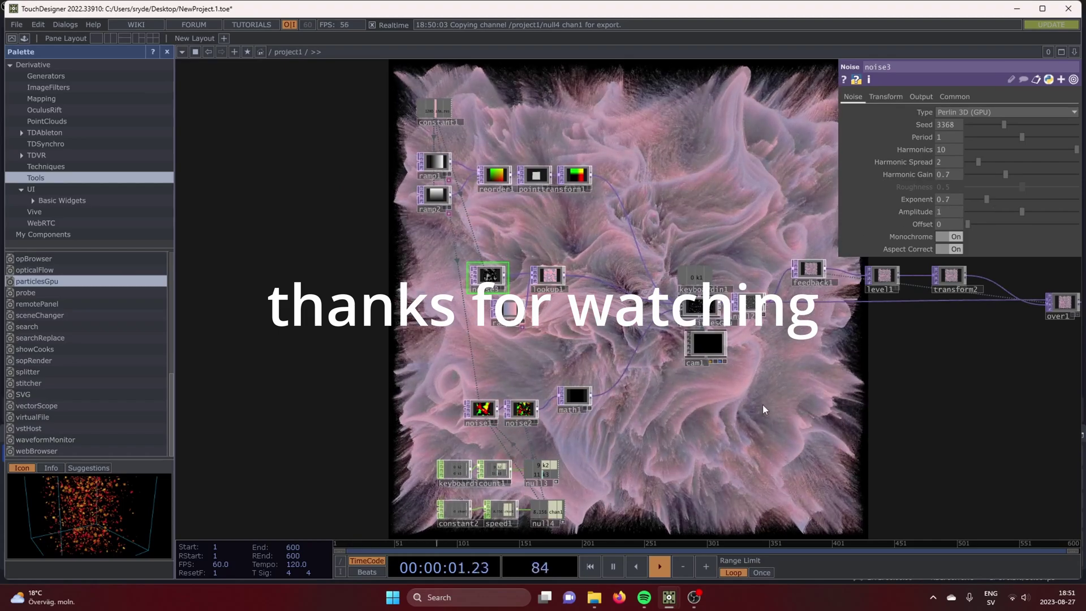
# - Briefly raise constant2's chan1 value to advance the noise translation, and return it to 0
pyautogui.moveTo(677, 396); pyautogui.dragTo(604, 347)
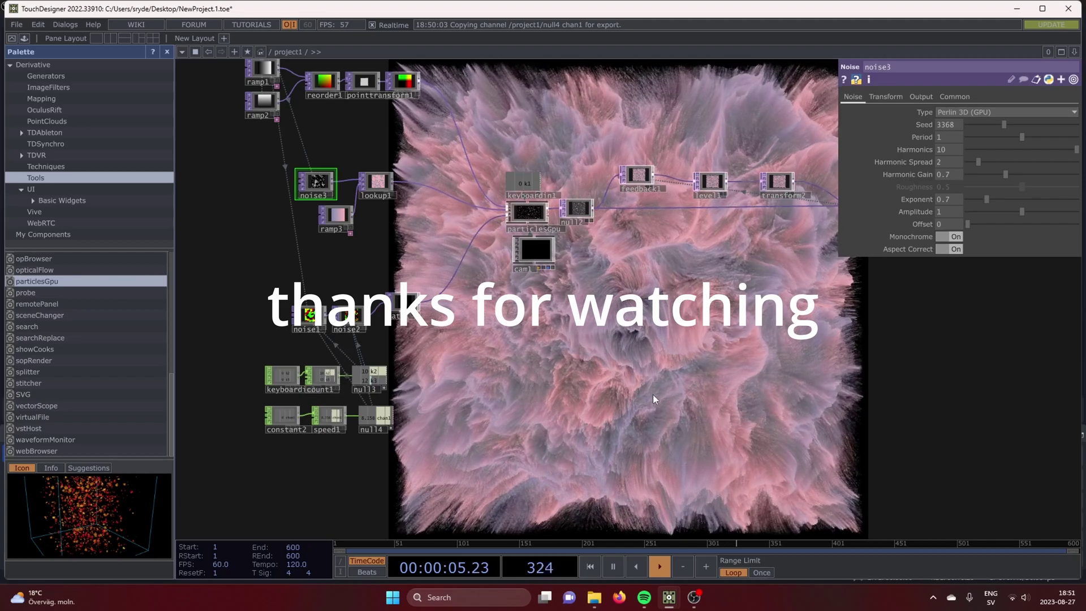
pyautogui.moveTo(653, 394); pyautogui.dragTo(550, 424)
pyautogui.scroll(5, 474, 322)
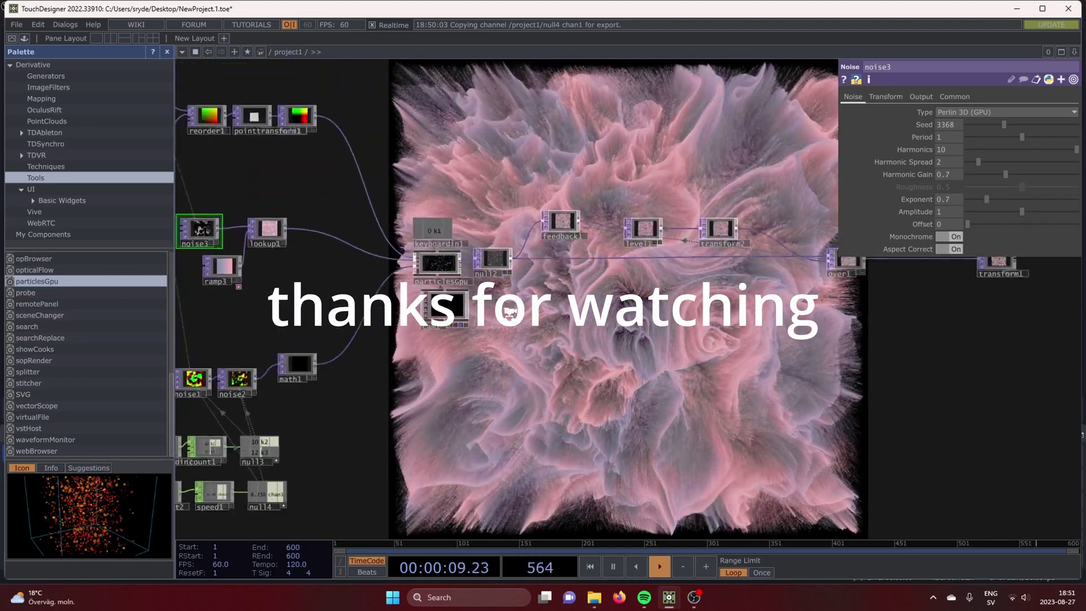
pyautogui.moveTo(475, 322); pyautogui.dragTo(604, 512)
pyautogui.scroll(-6, 605, 429)
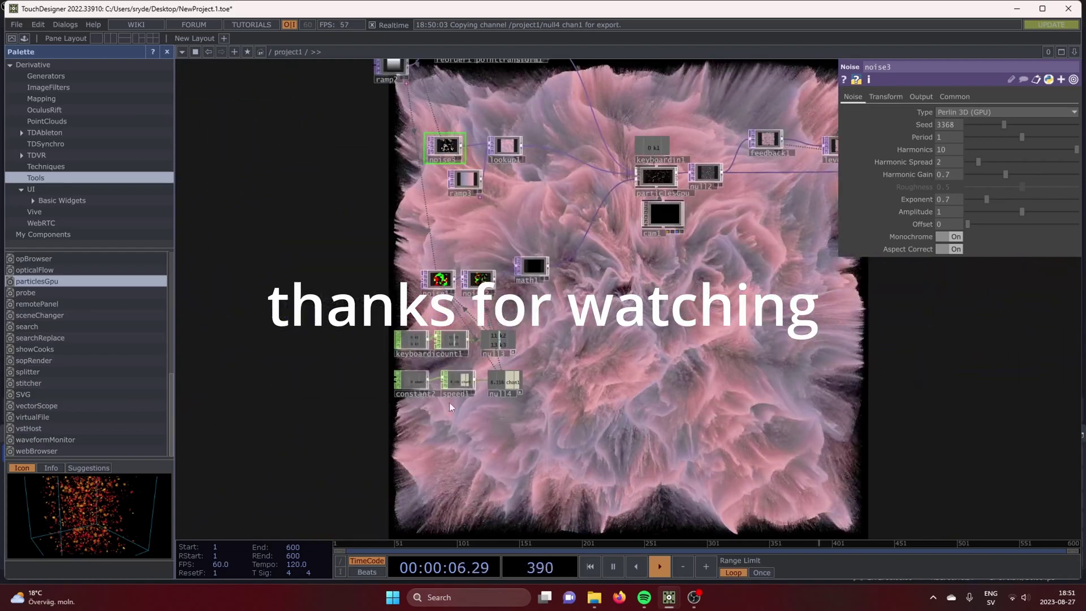
pyautogui.click(411, 381)
pyautogui.moveTo(1080, 98); pyautogui.dragTo(1082, 101)
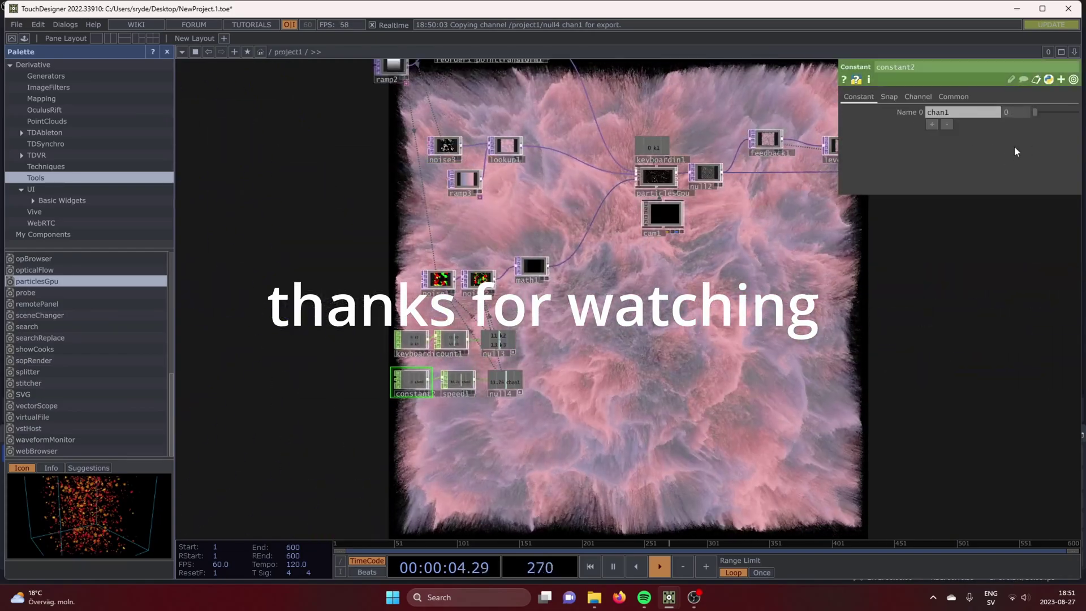